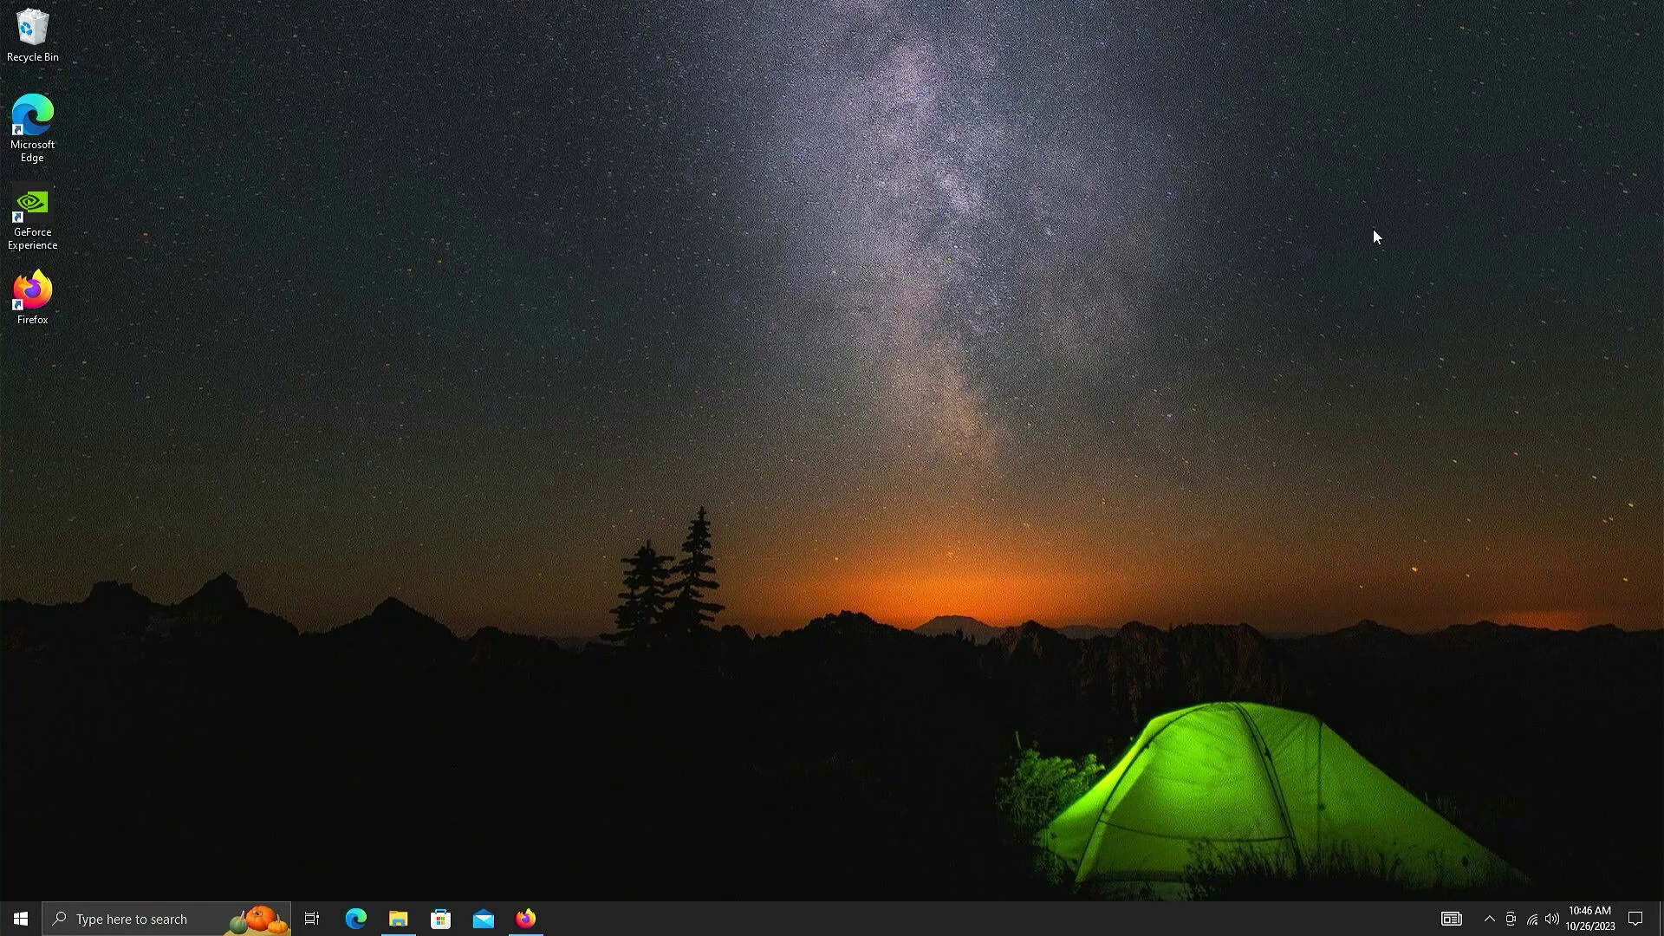
Open the Windows Start search with the Windows key
key(super)
Search 'system', open System Information, and confirm the BIOS Mode row reads UEFI
text(system)
key(Return)
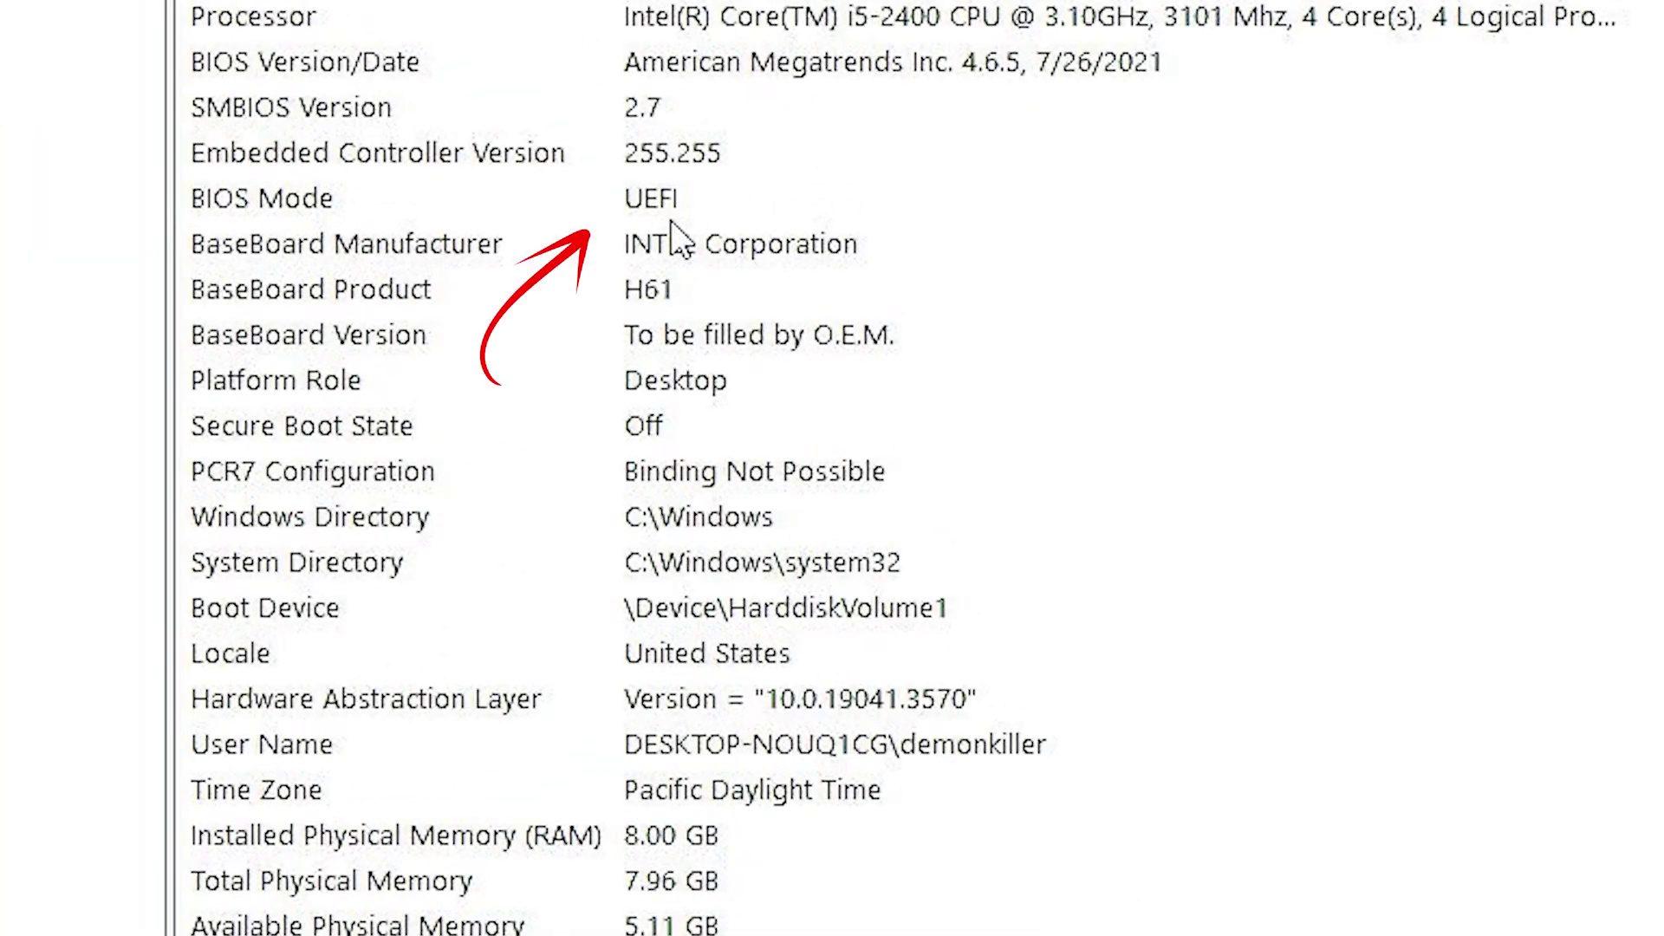
click(768, 369)
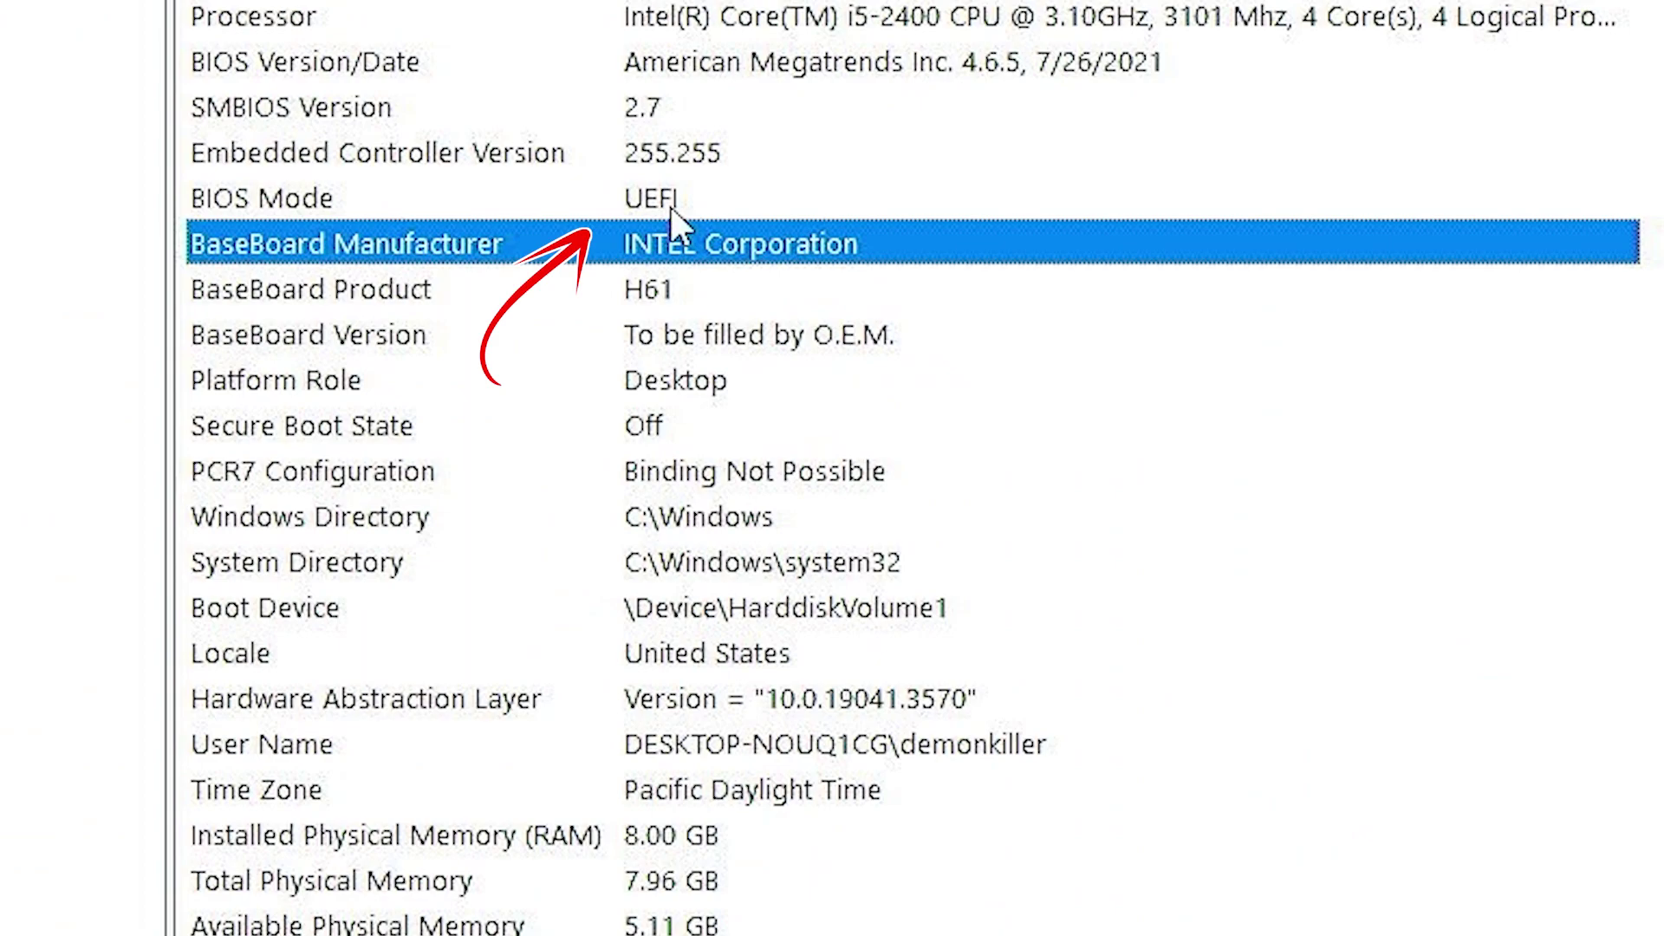
click(671, 206)
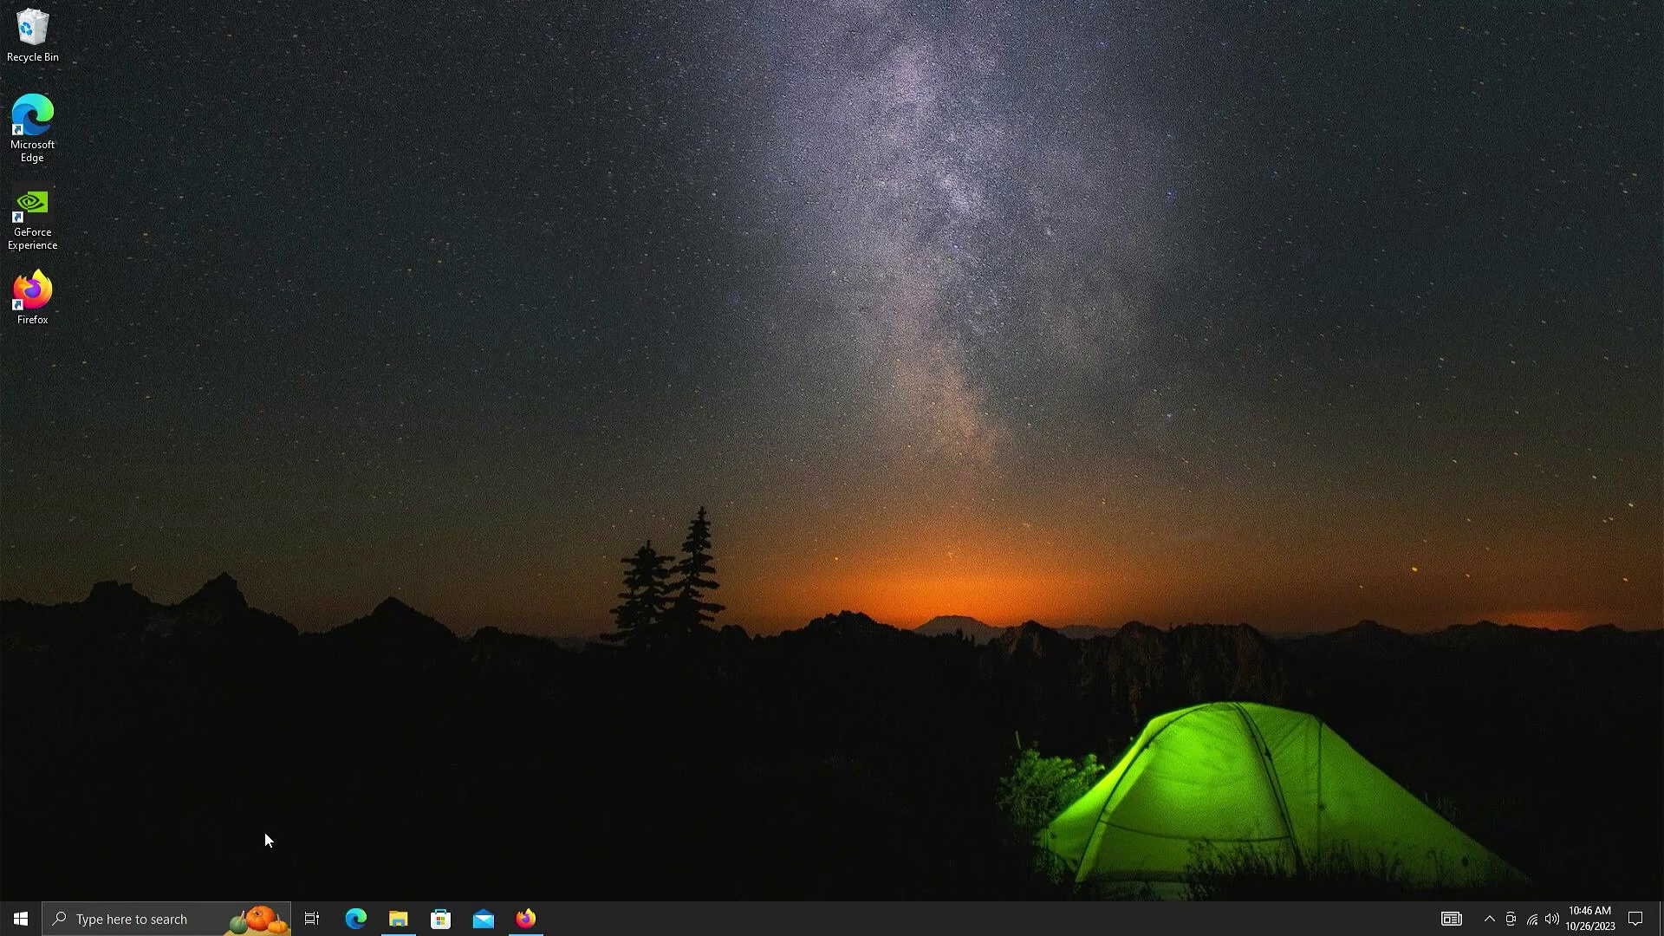
right_click(21, 919)
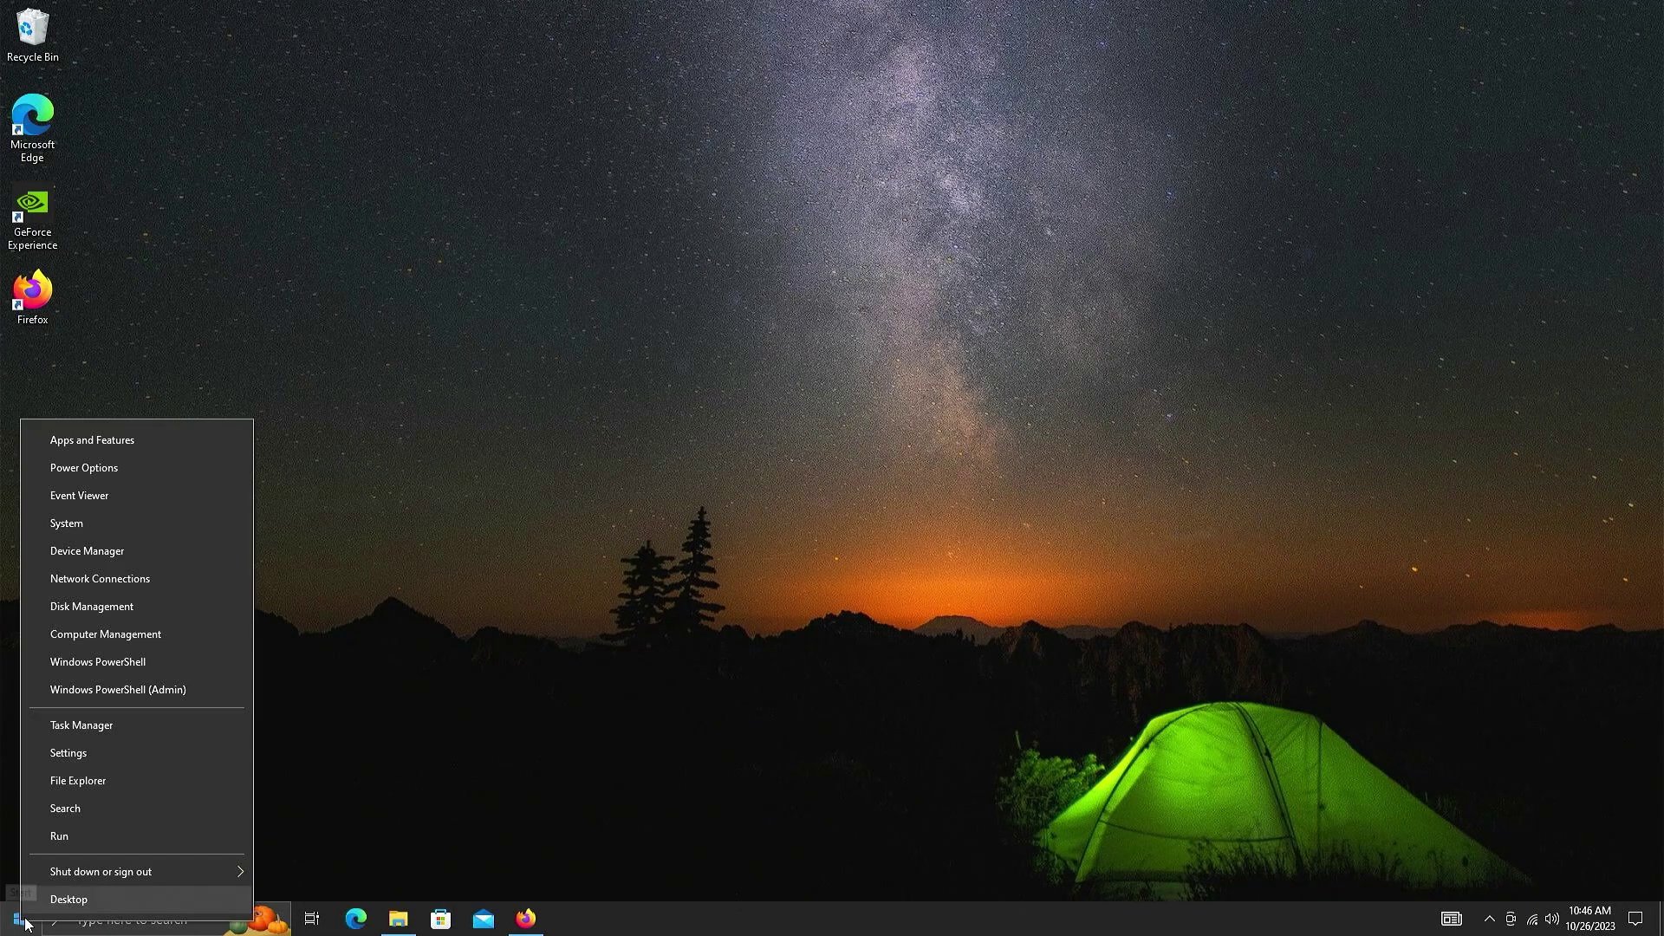
Open Disk Management maximized and inspect Disk 0's 100 MB EFI, C:, 300 GB D: and 522 MB Recovery partitions
click(134, 608)
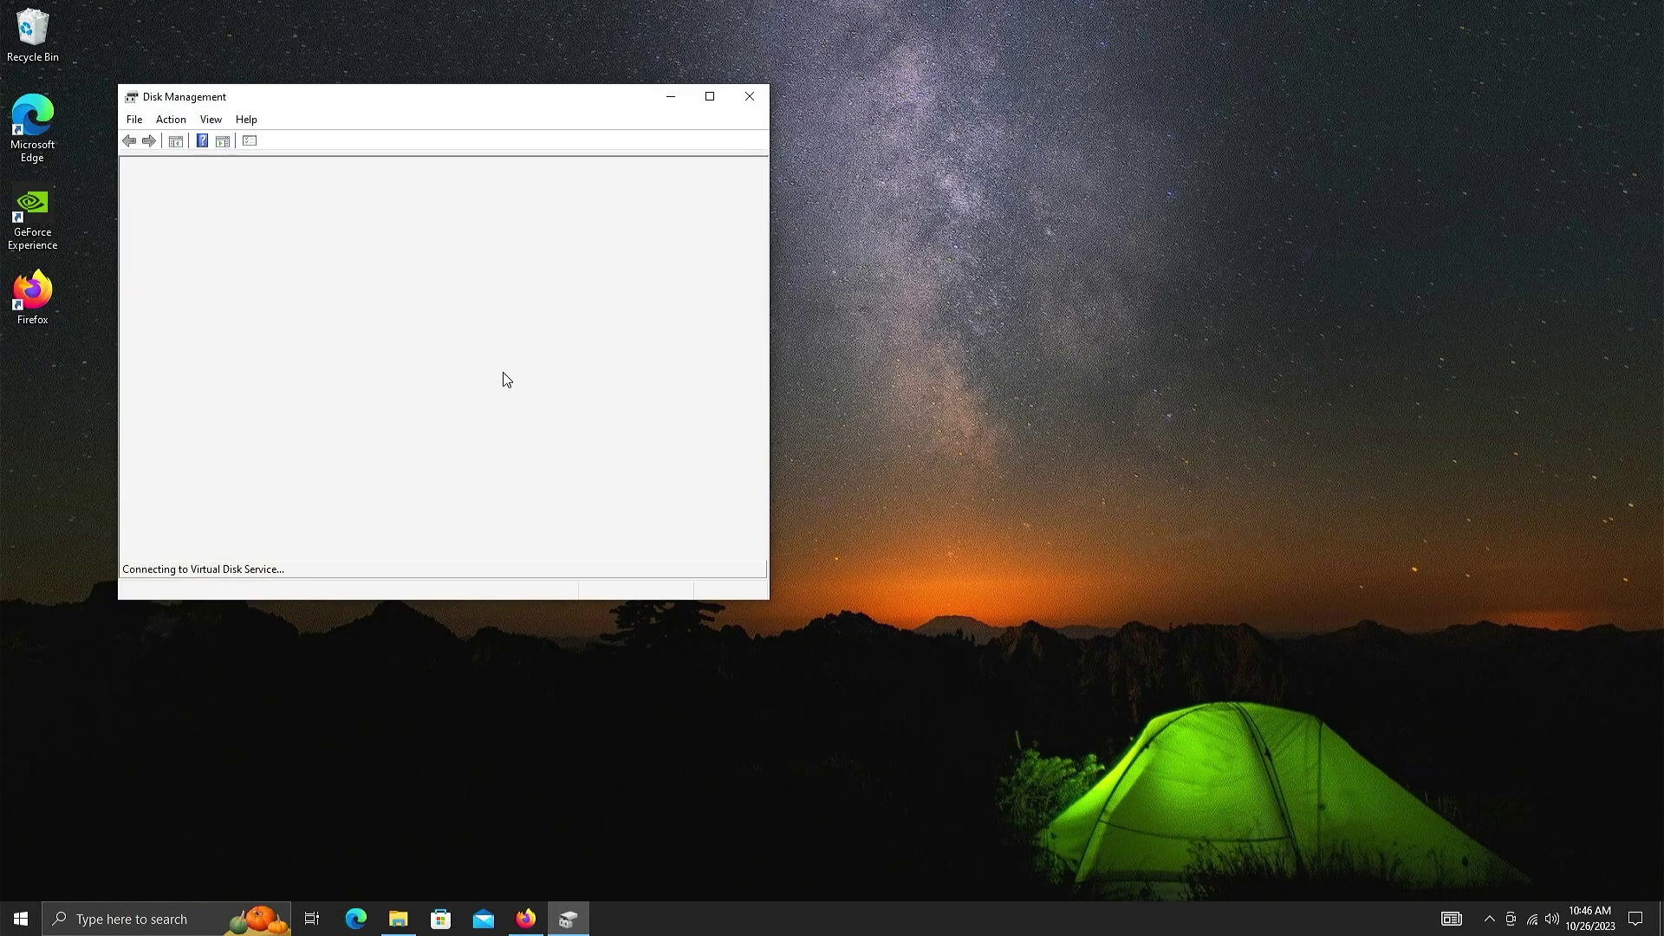
click(702, 102)
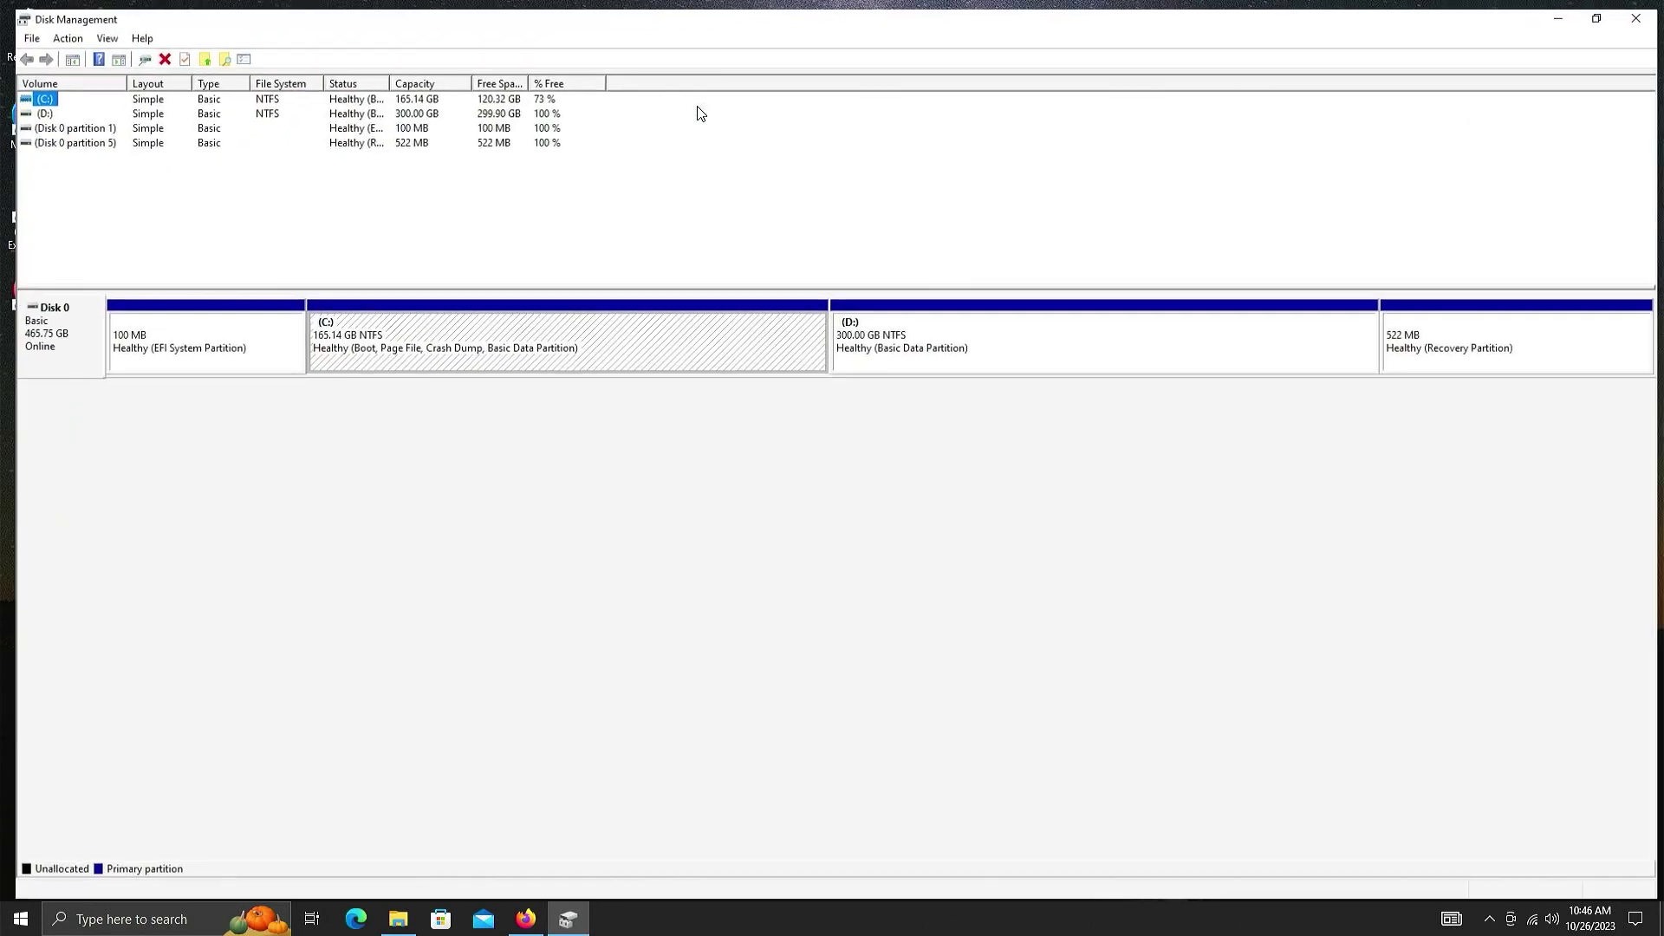
click(234, 340)
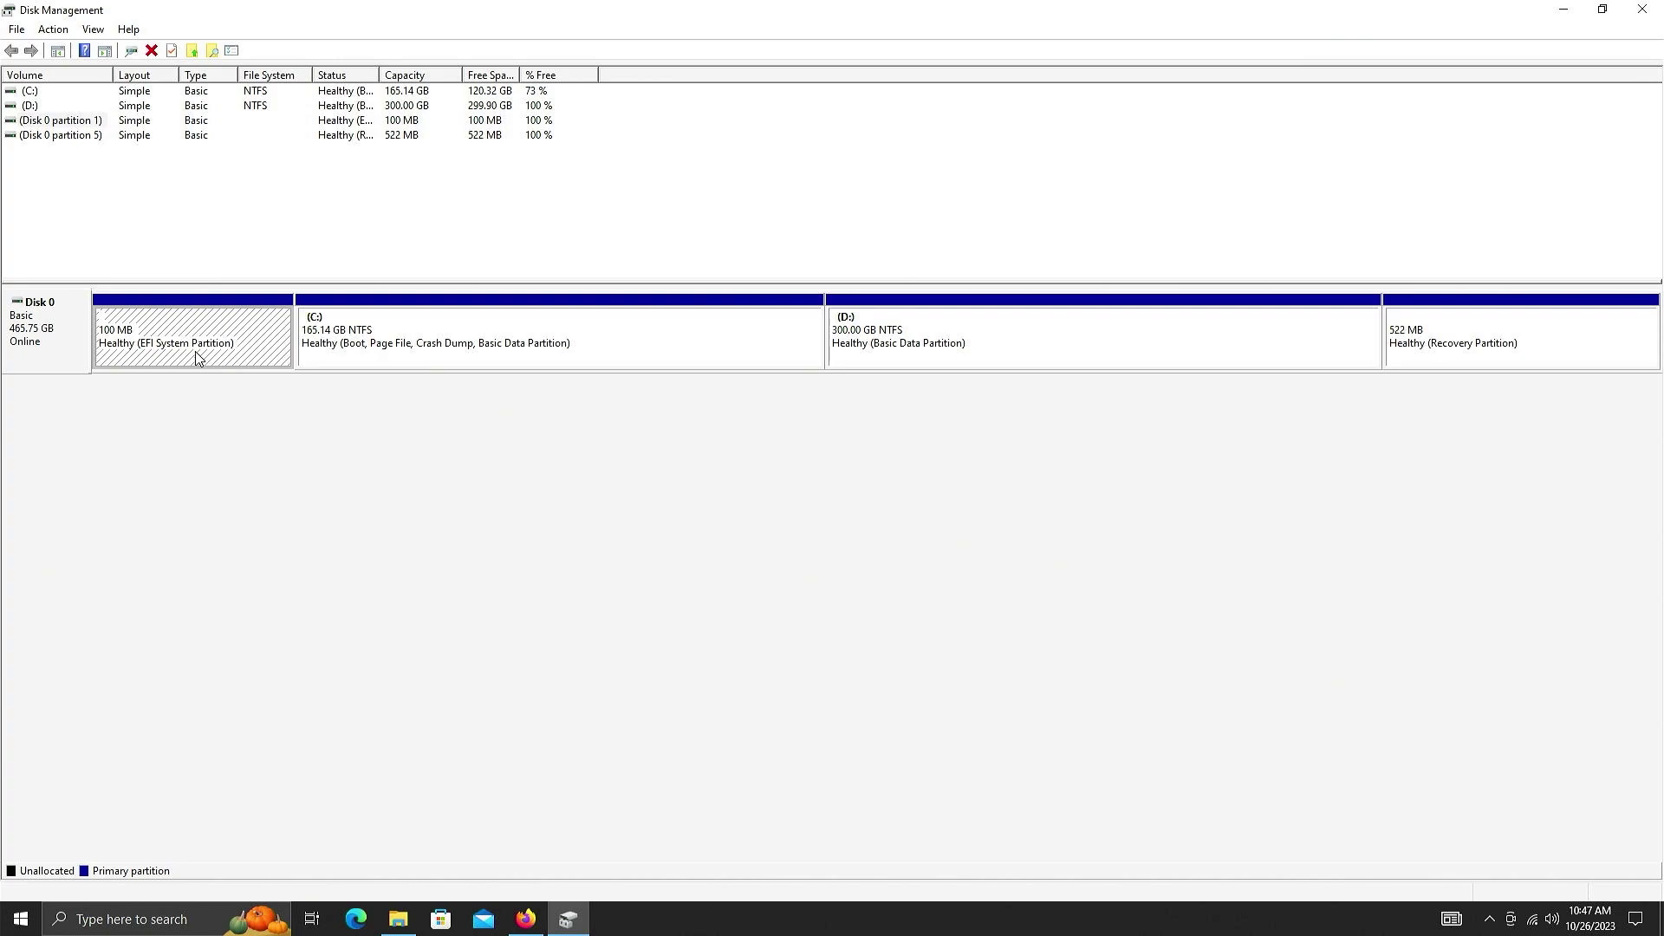
click(432, 334)
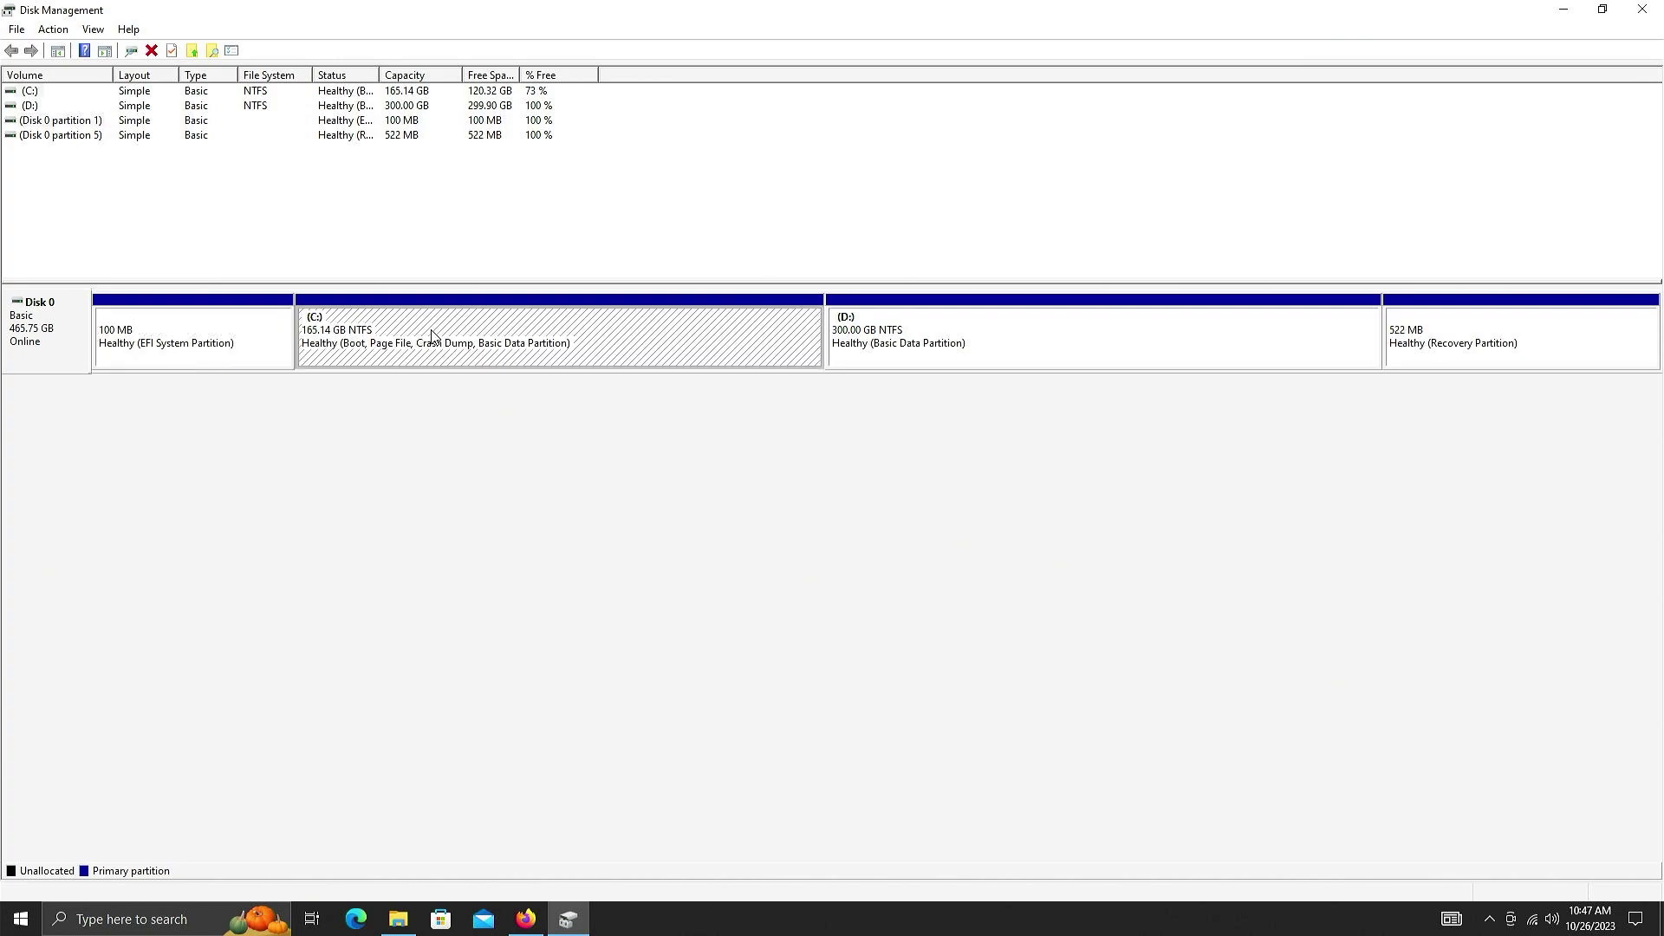
click(915, 325)
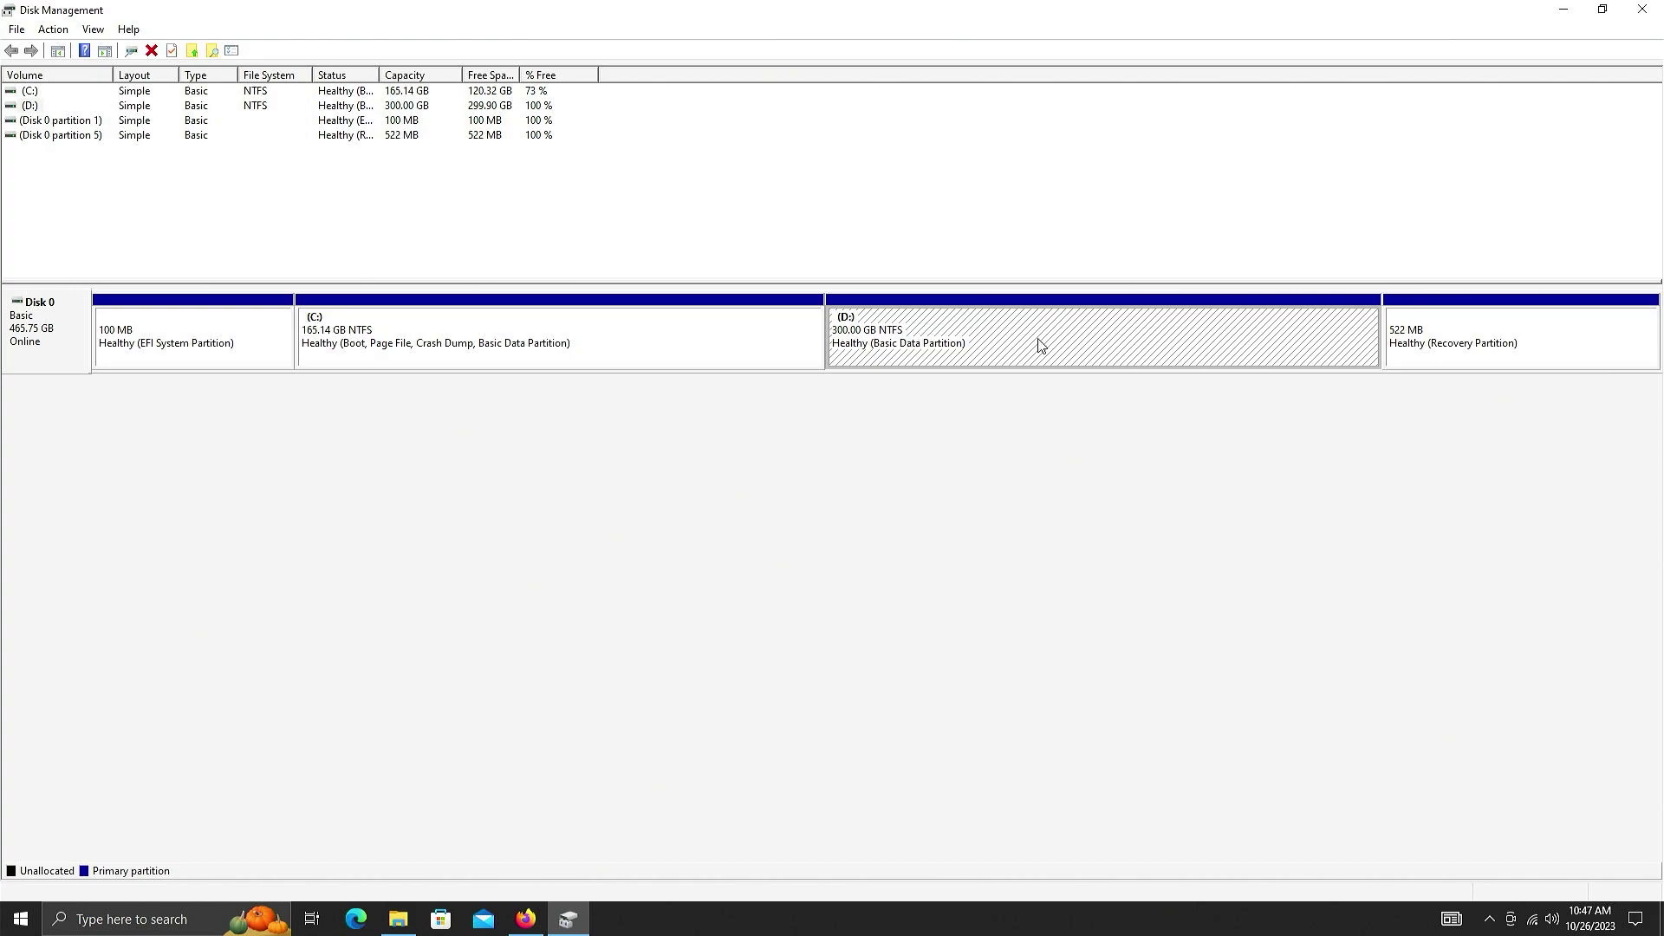
click(1461, 348)
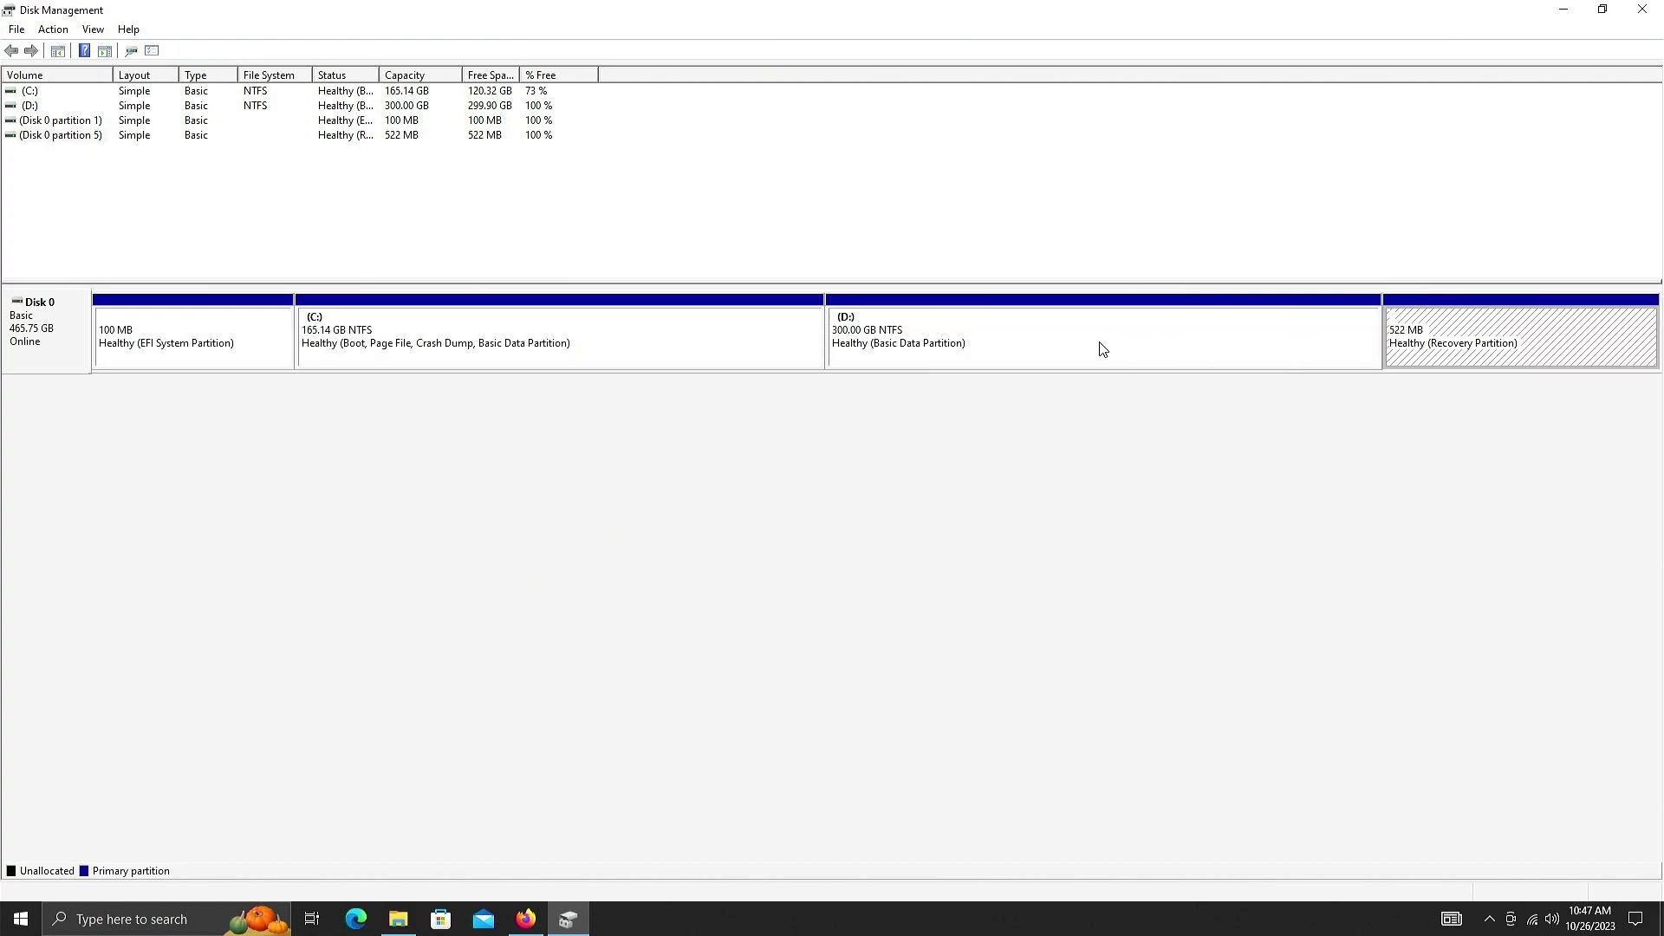
click(1042, 353)
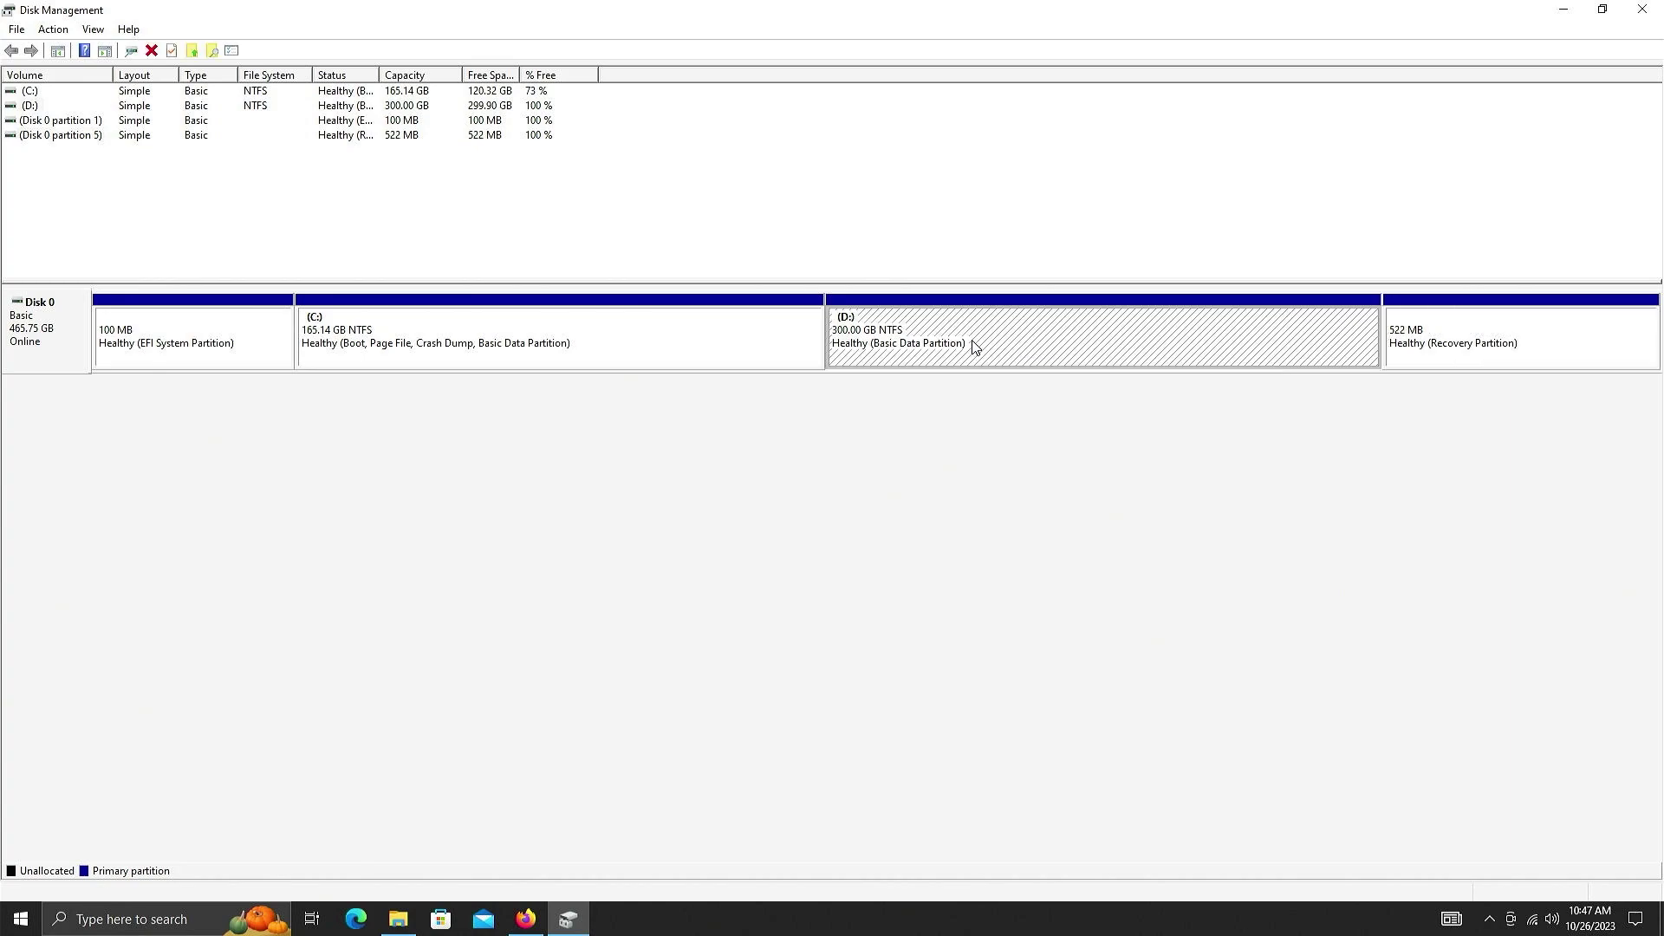
right_click(1030, 326)
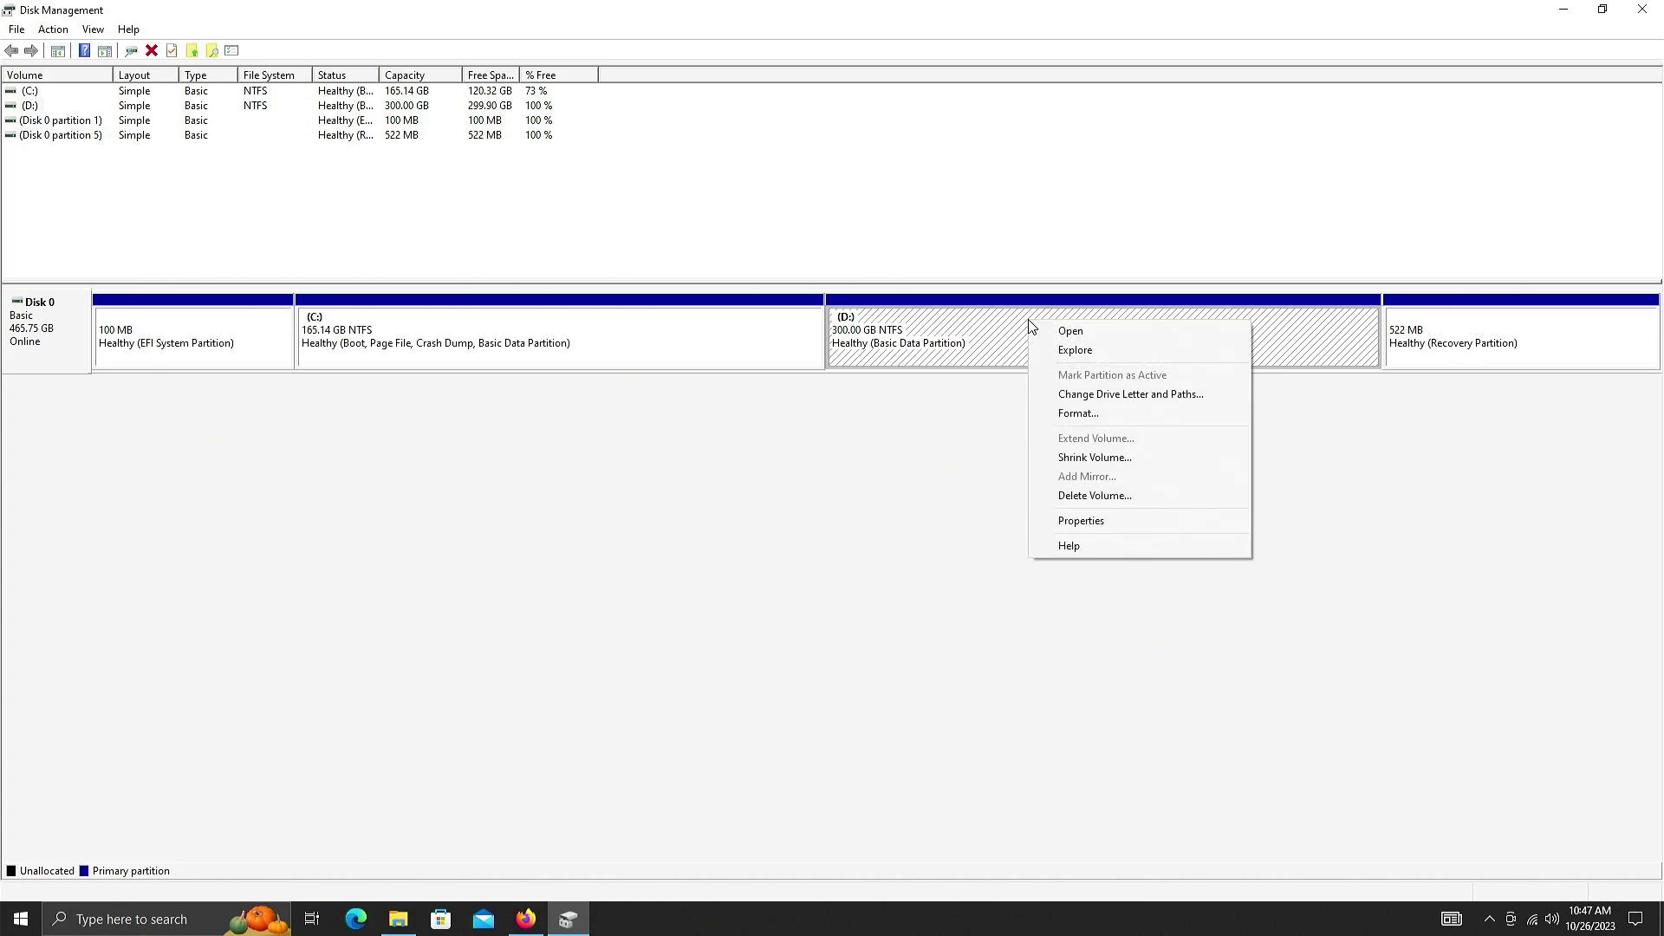
Shrink D: by 102400 MB, leaving a 200 GB volume beside 100 GB unallocated
click(1086, 457)
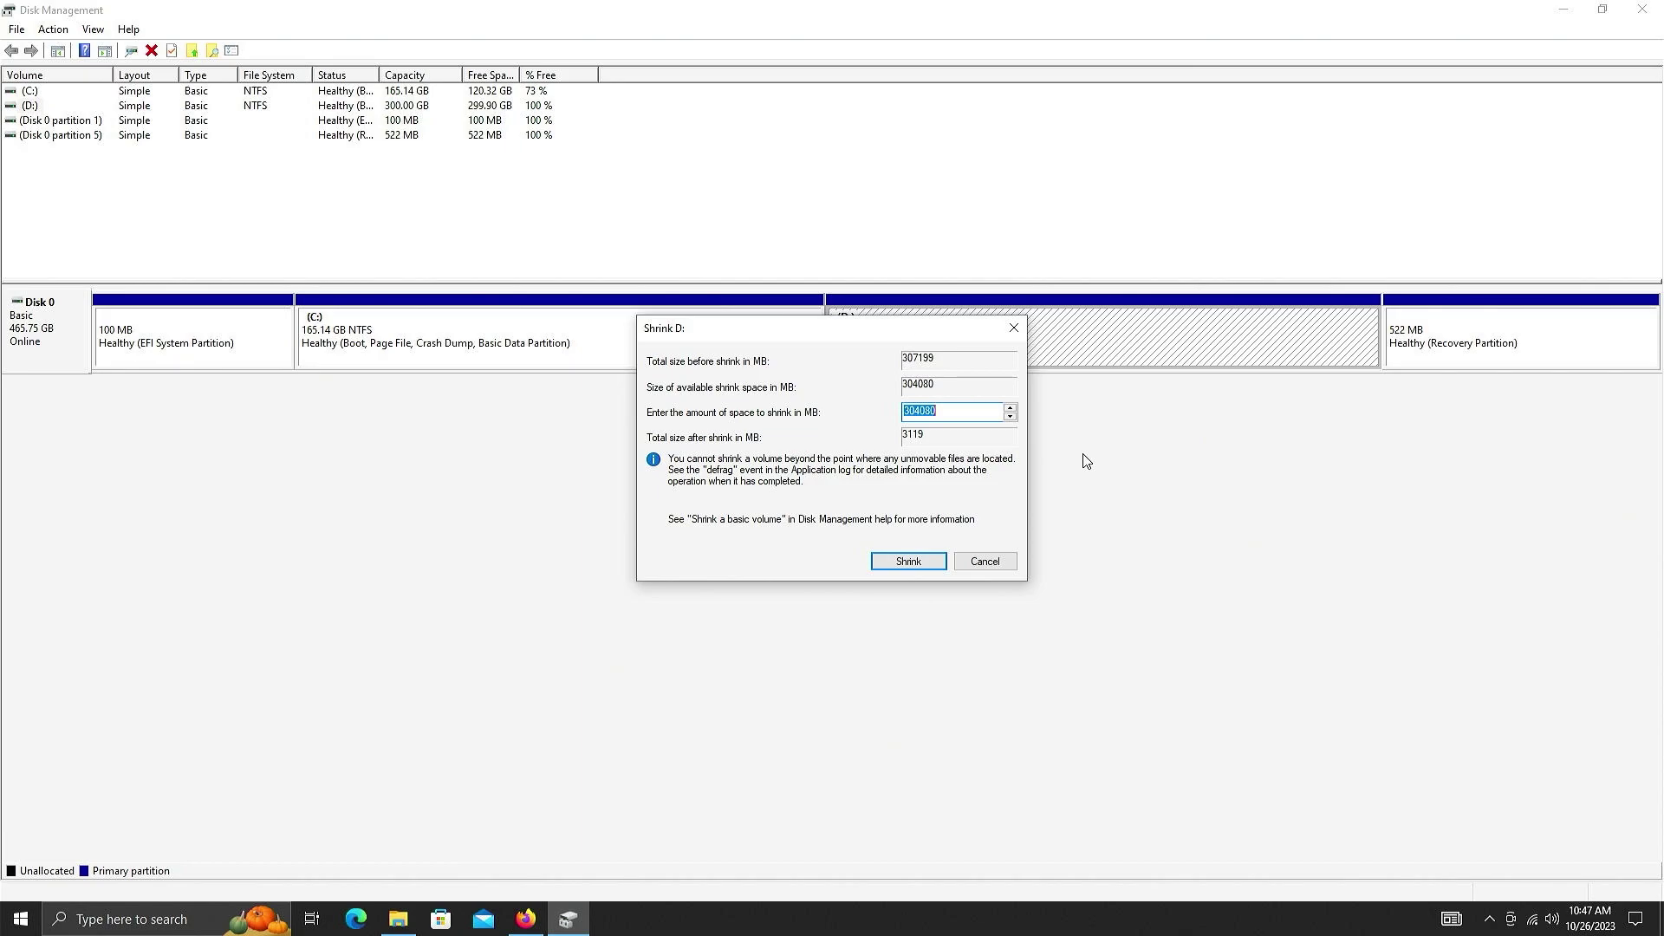
text(102400)
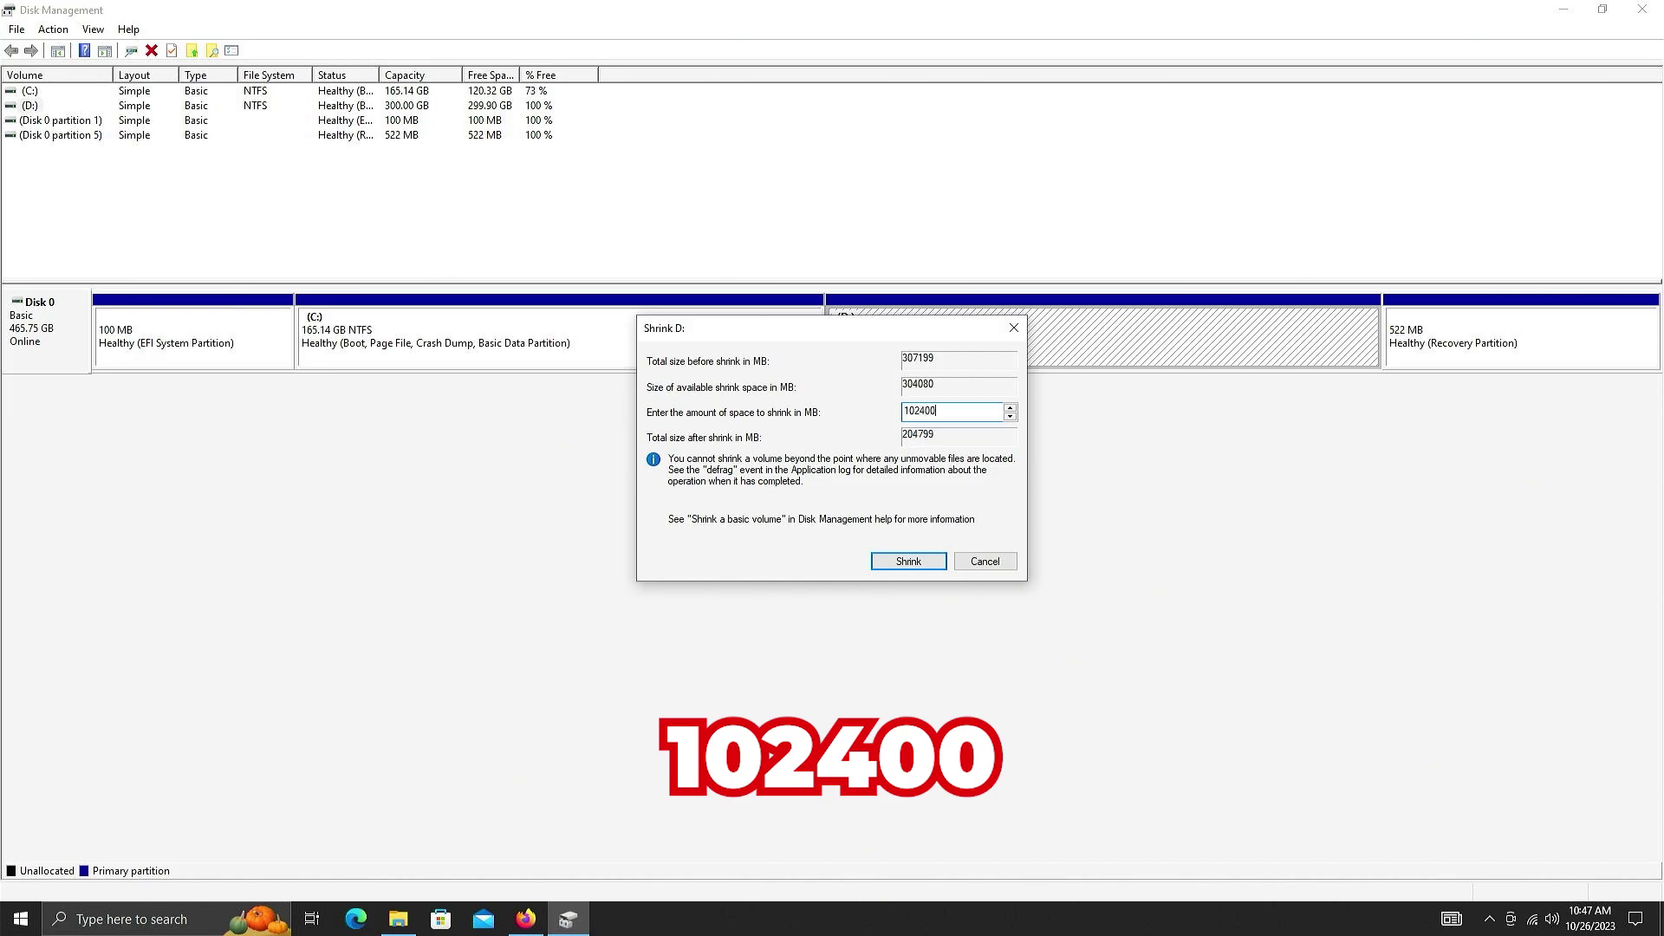
click(908, 562)
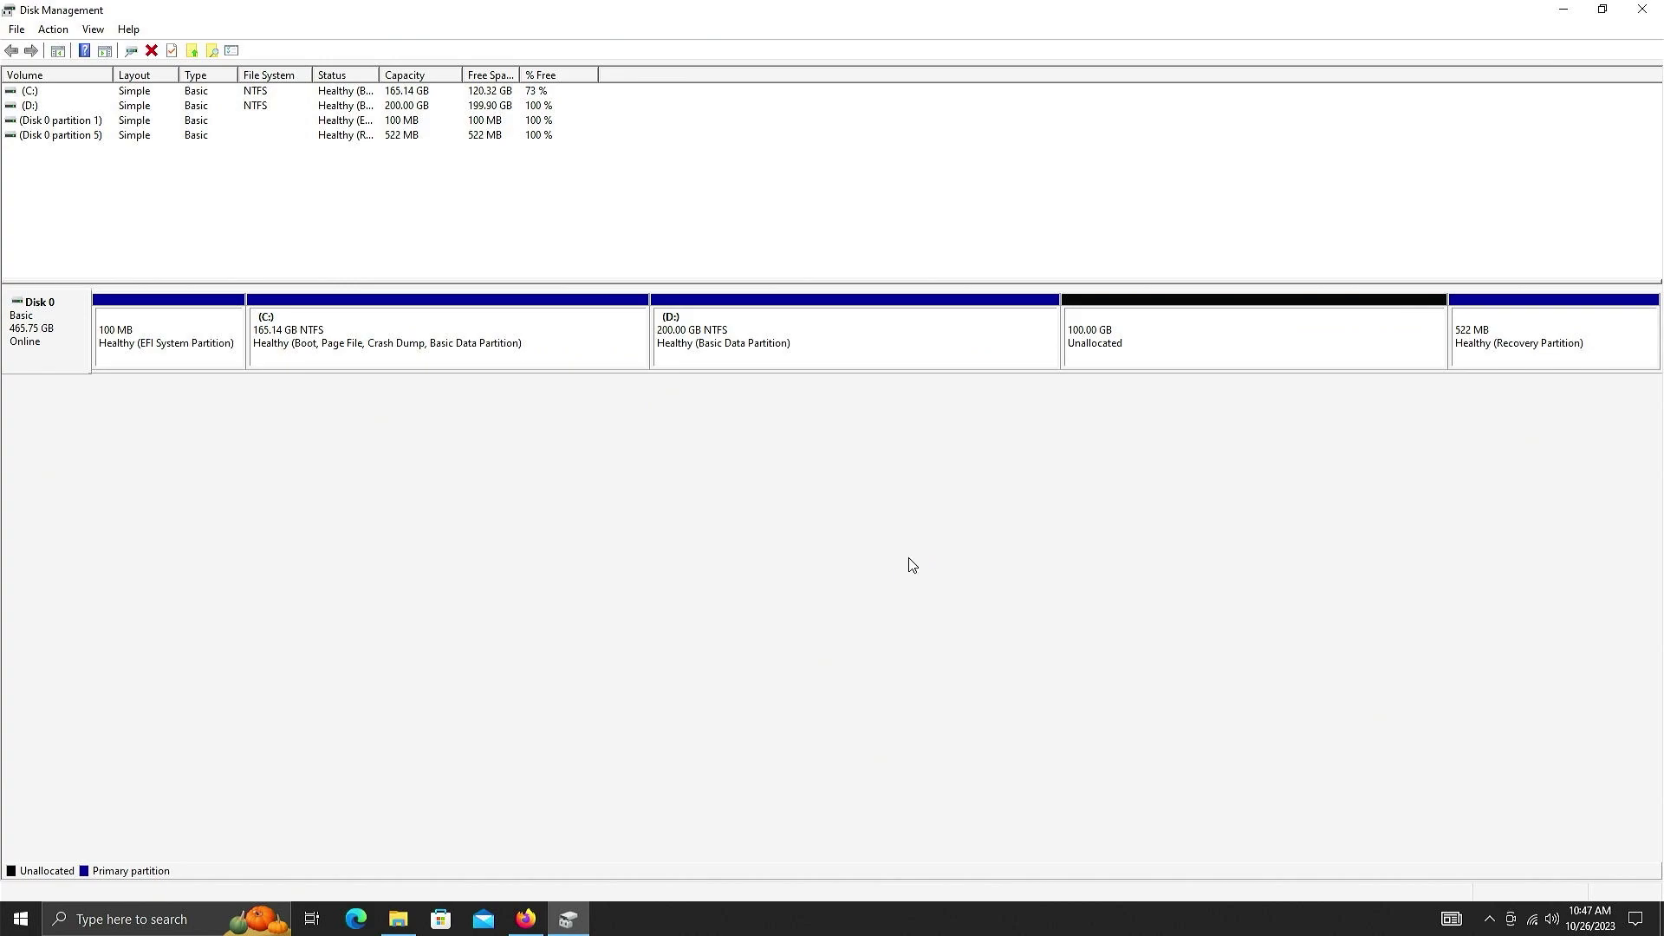
click(1098, 359)
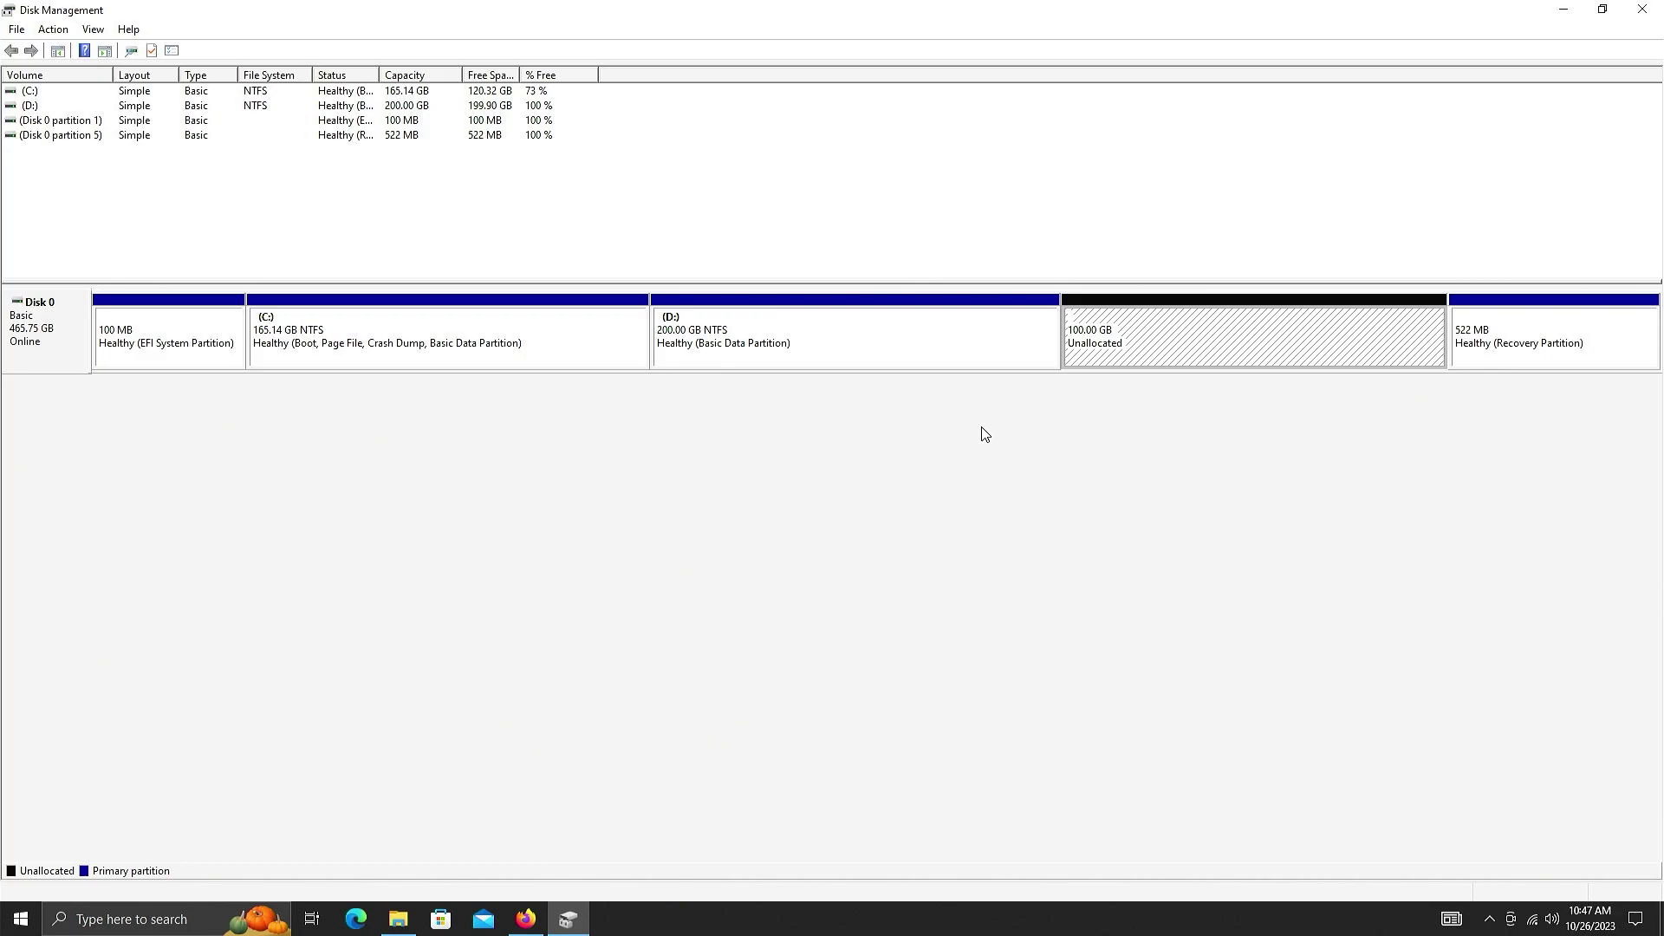
Compute 50*1024 = 51,200 in Calculator, then close Calculator and Disk Management
key(super)
text(calc)
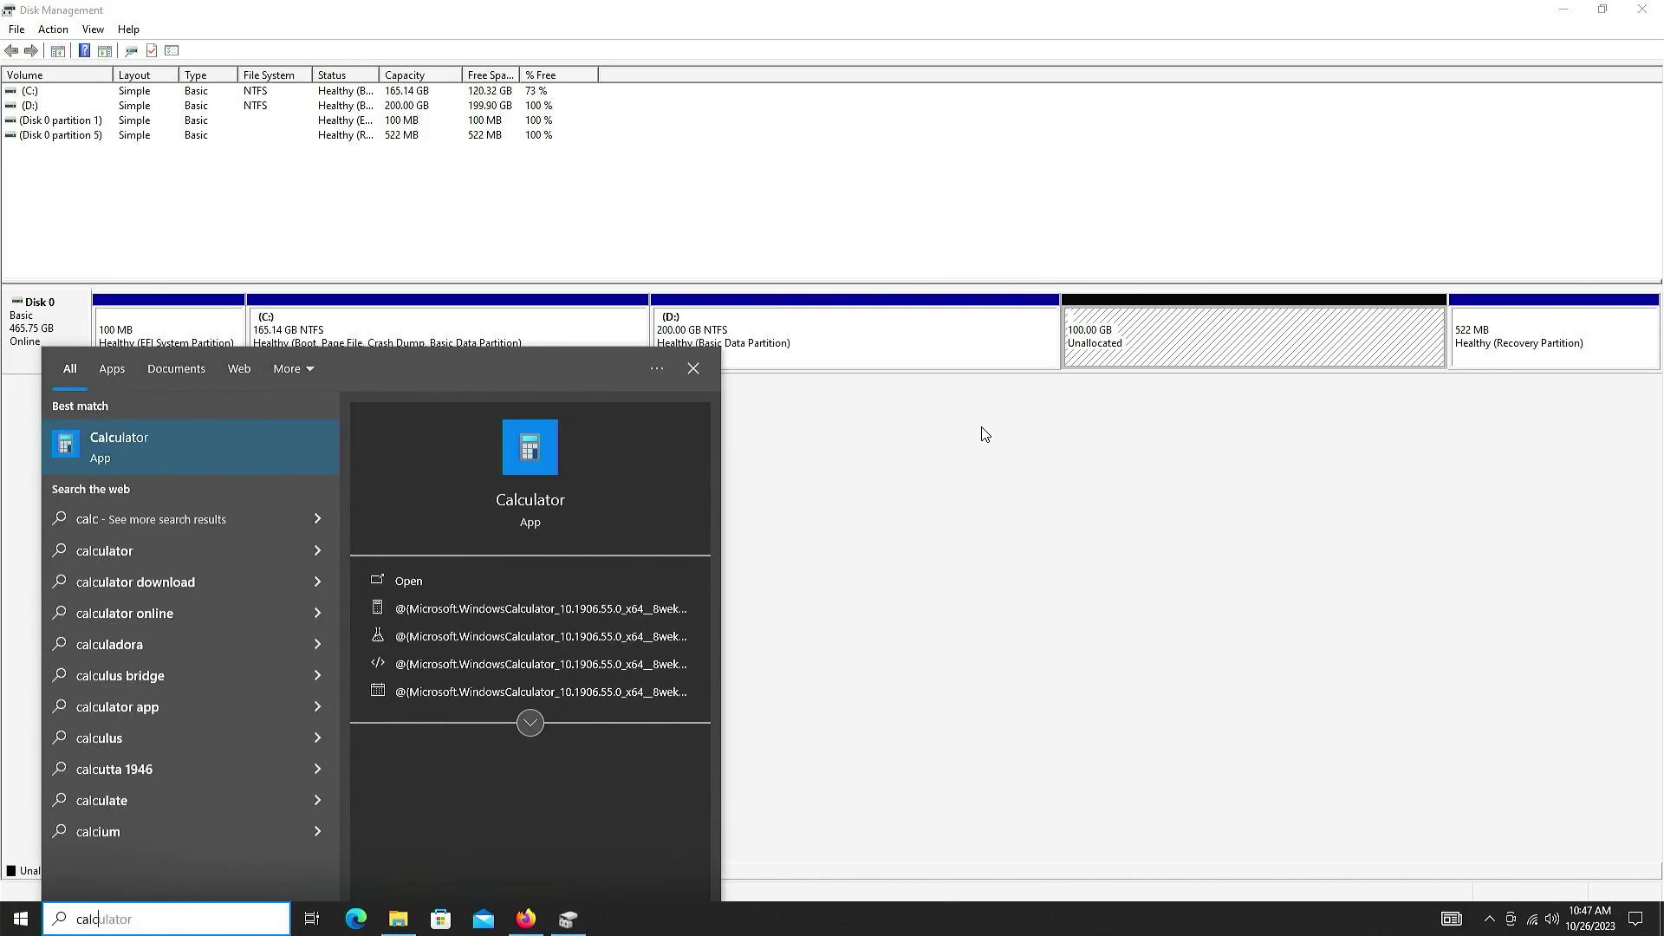
key(Return)
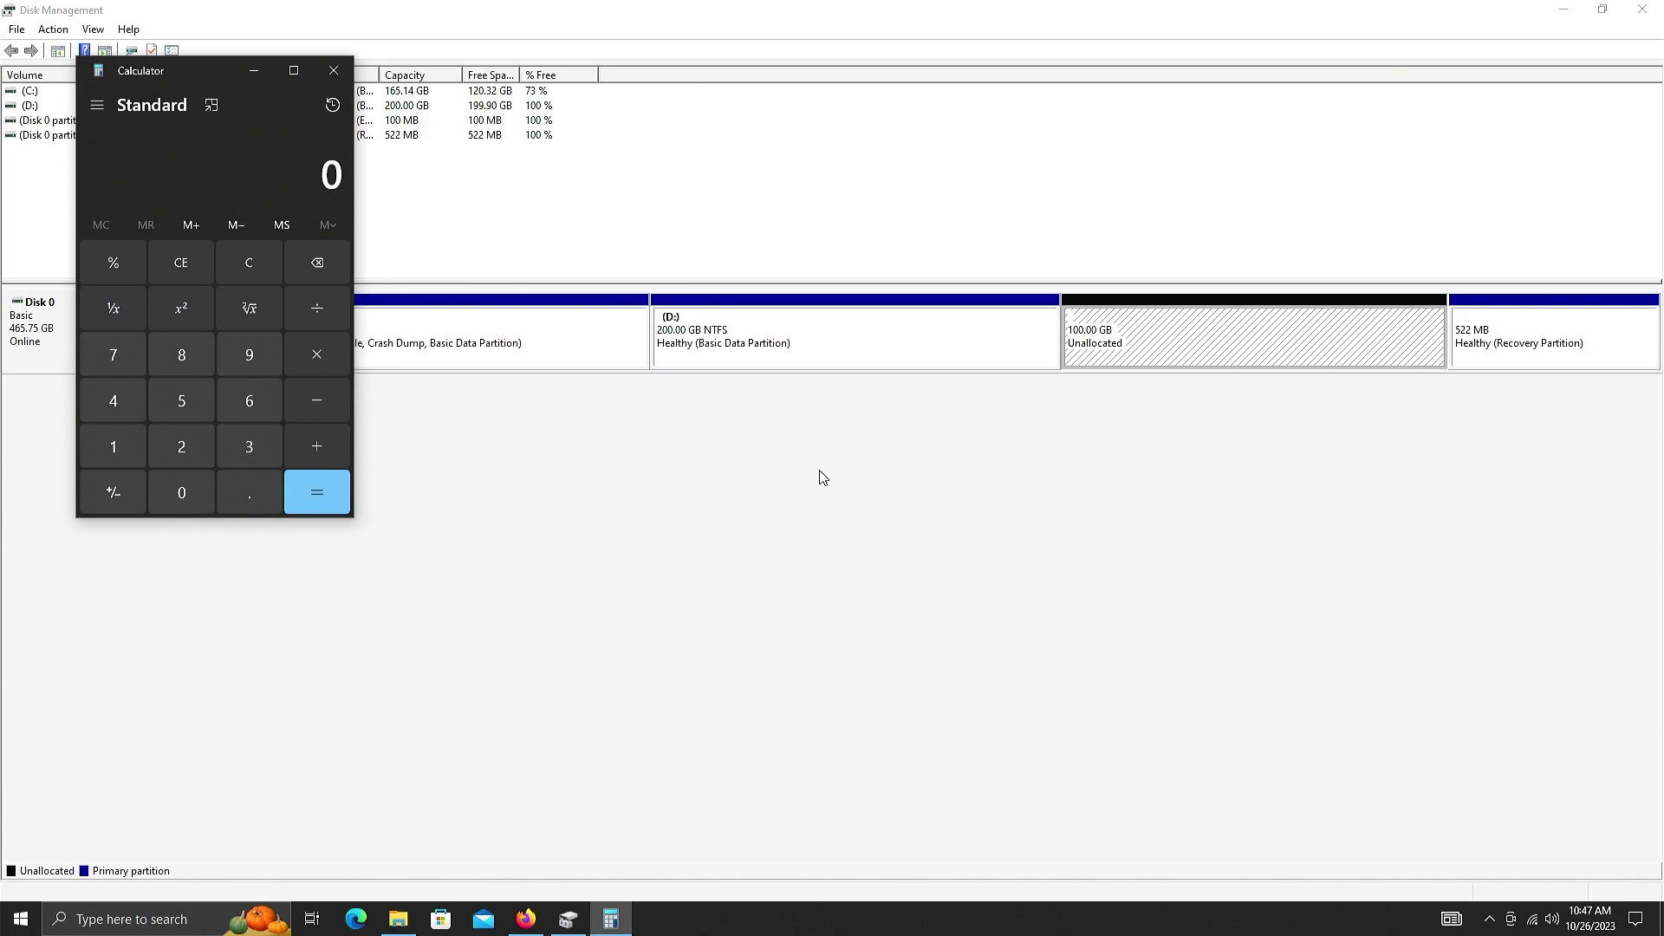
text(50)
text(*1024)
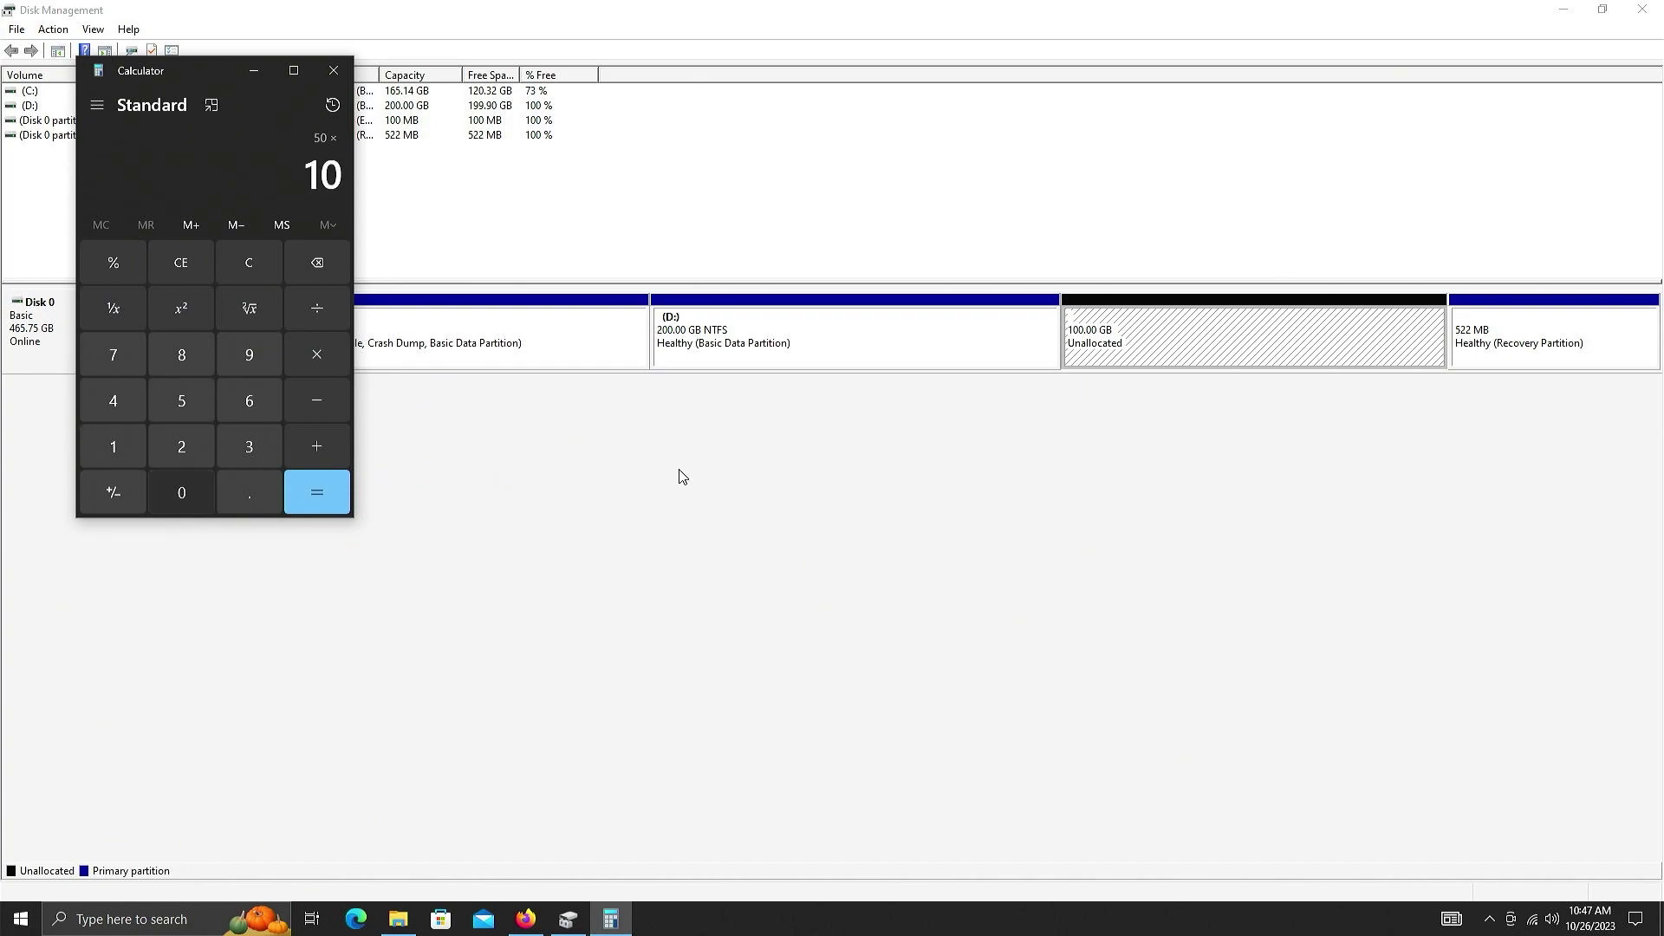
key(Return)
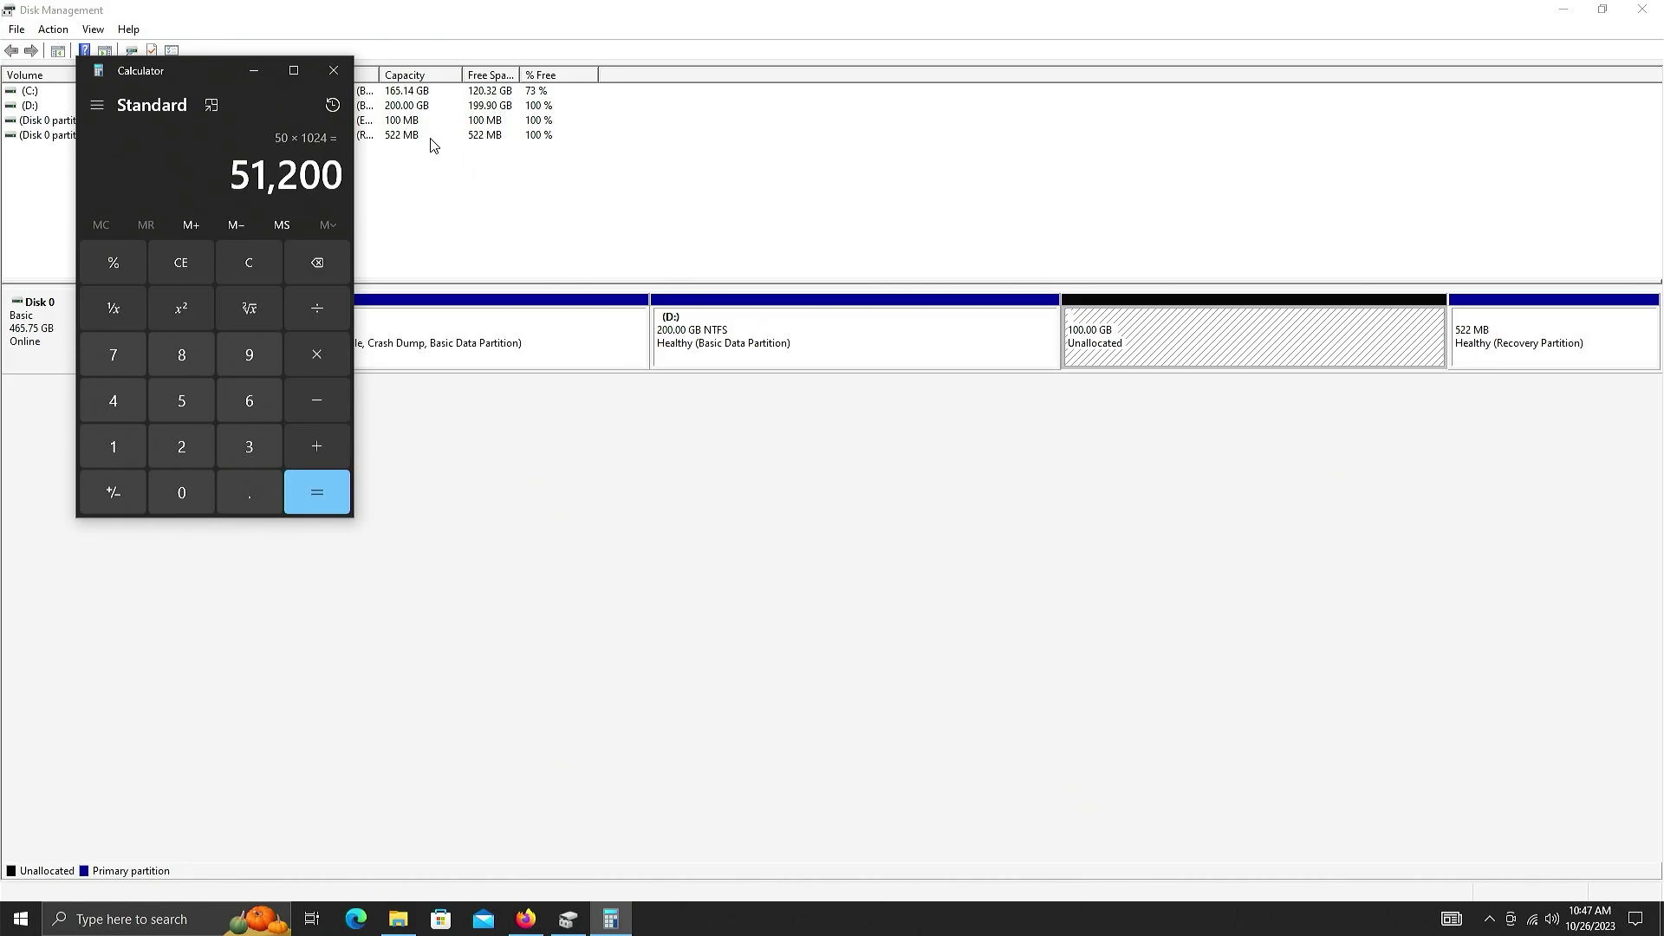
click(332, 71)
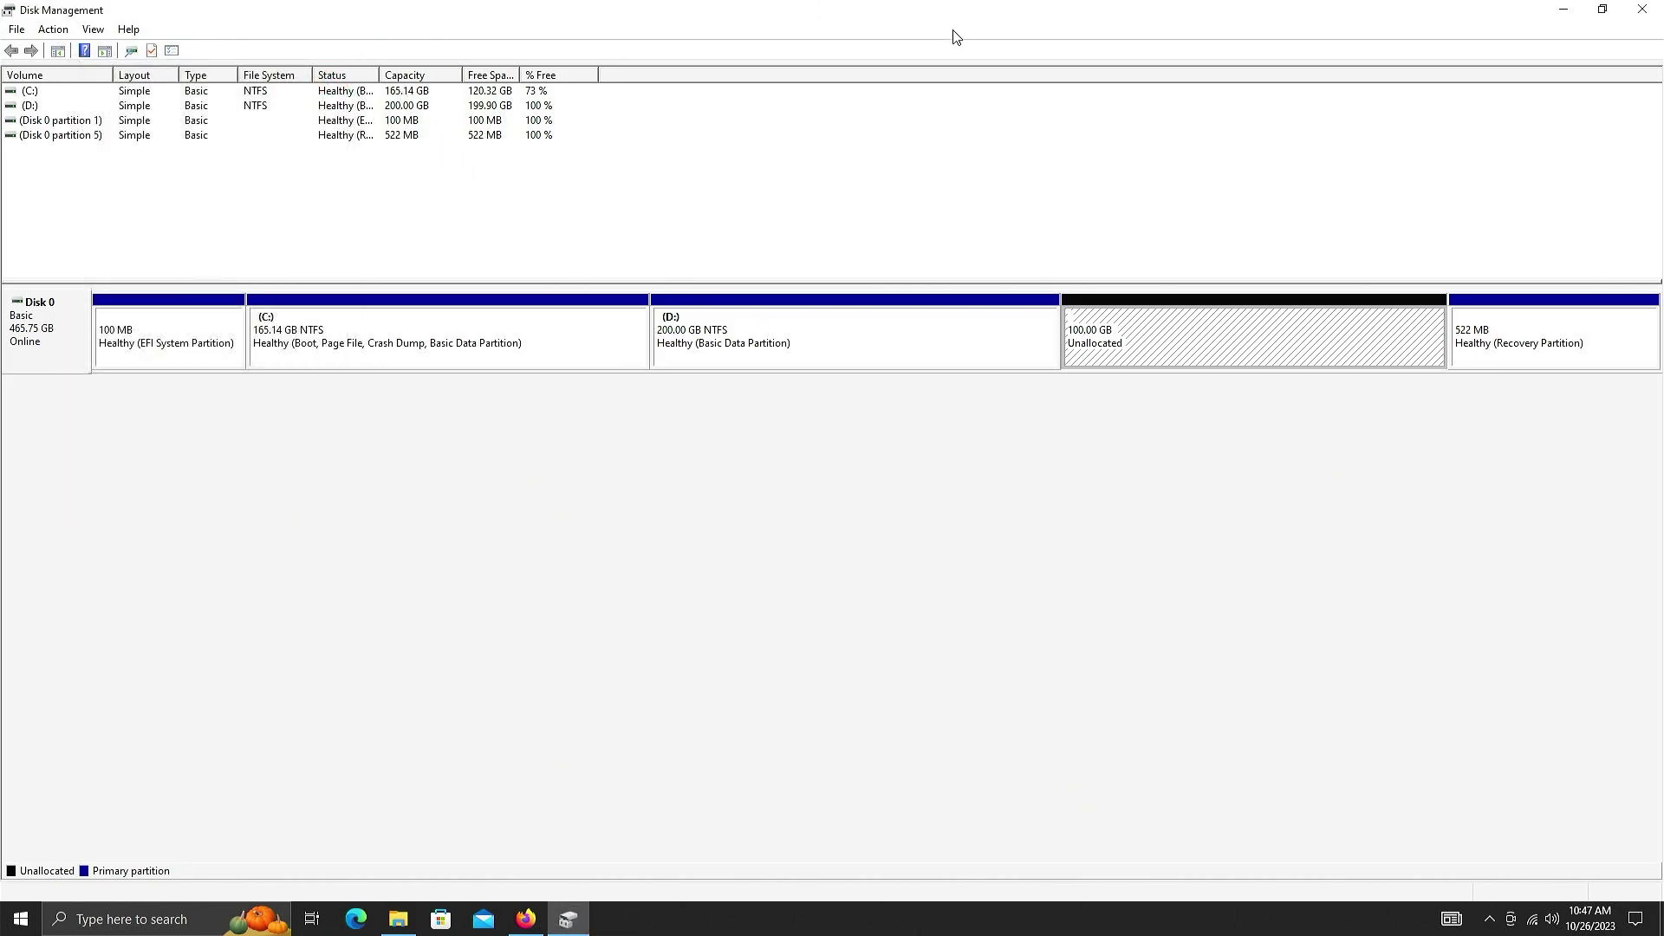
click(1647, 10)
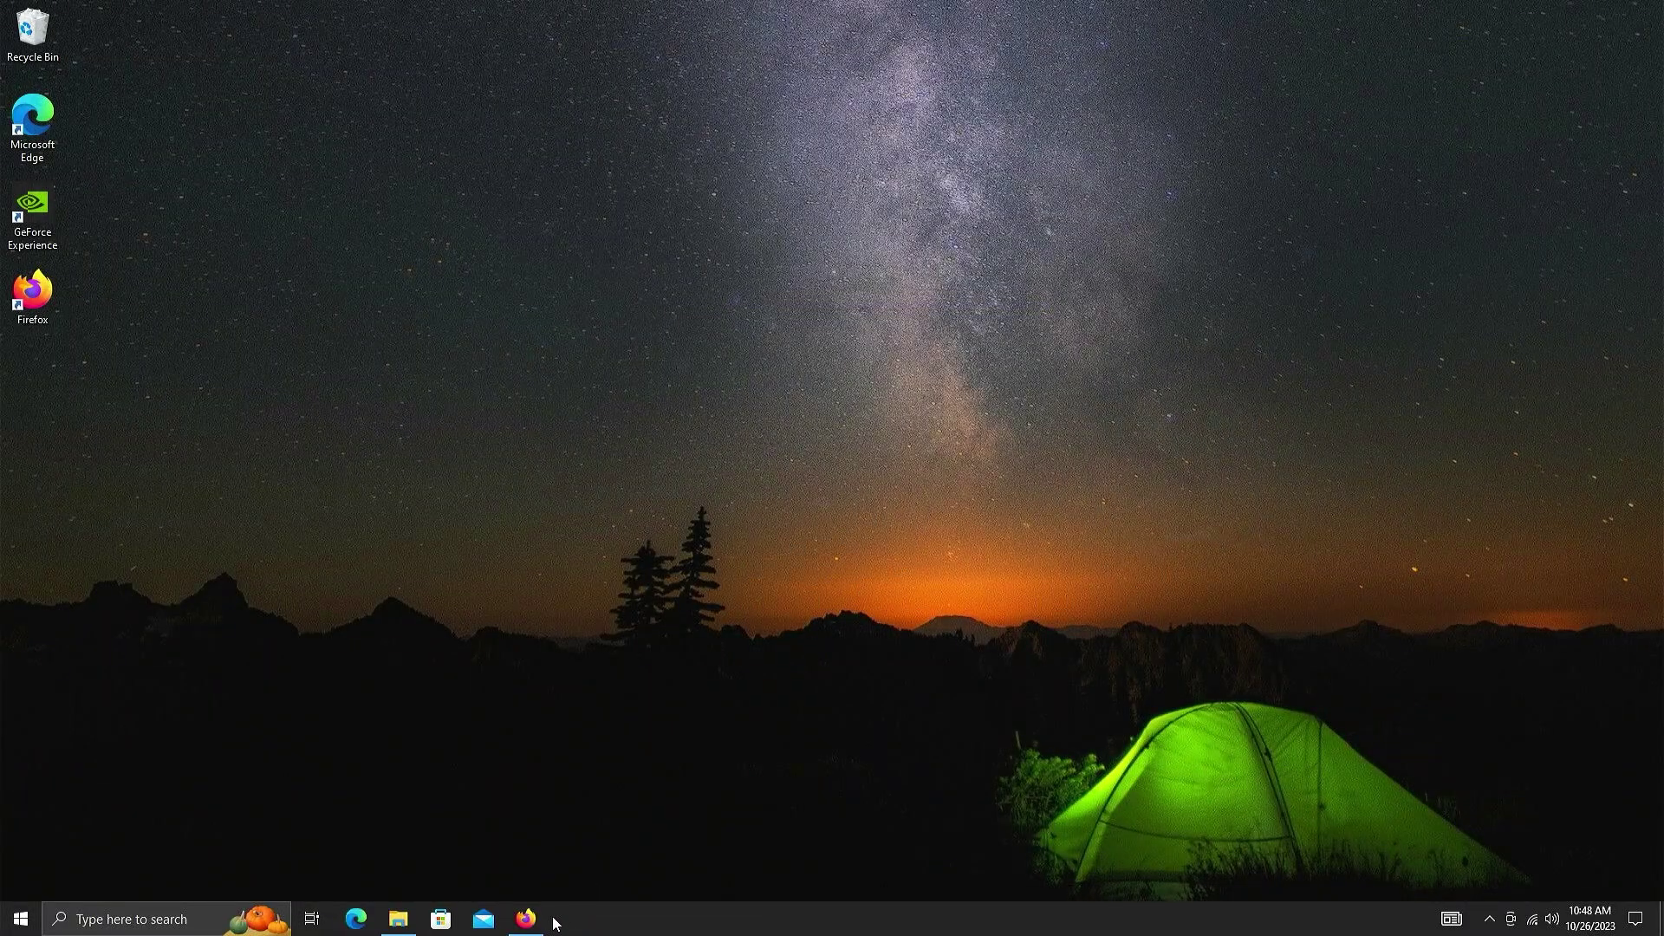
Review the Installer Images section on the Kali Get Kali page in Firefox
click(527, 919)
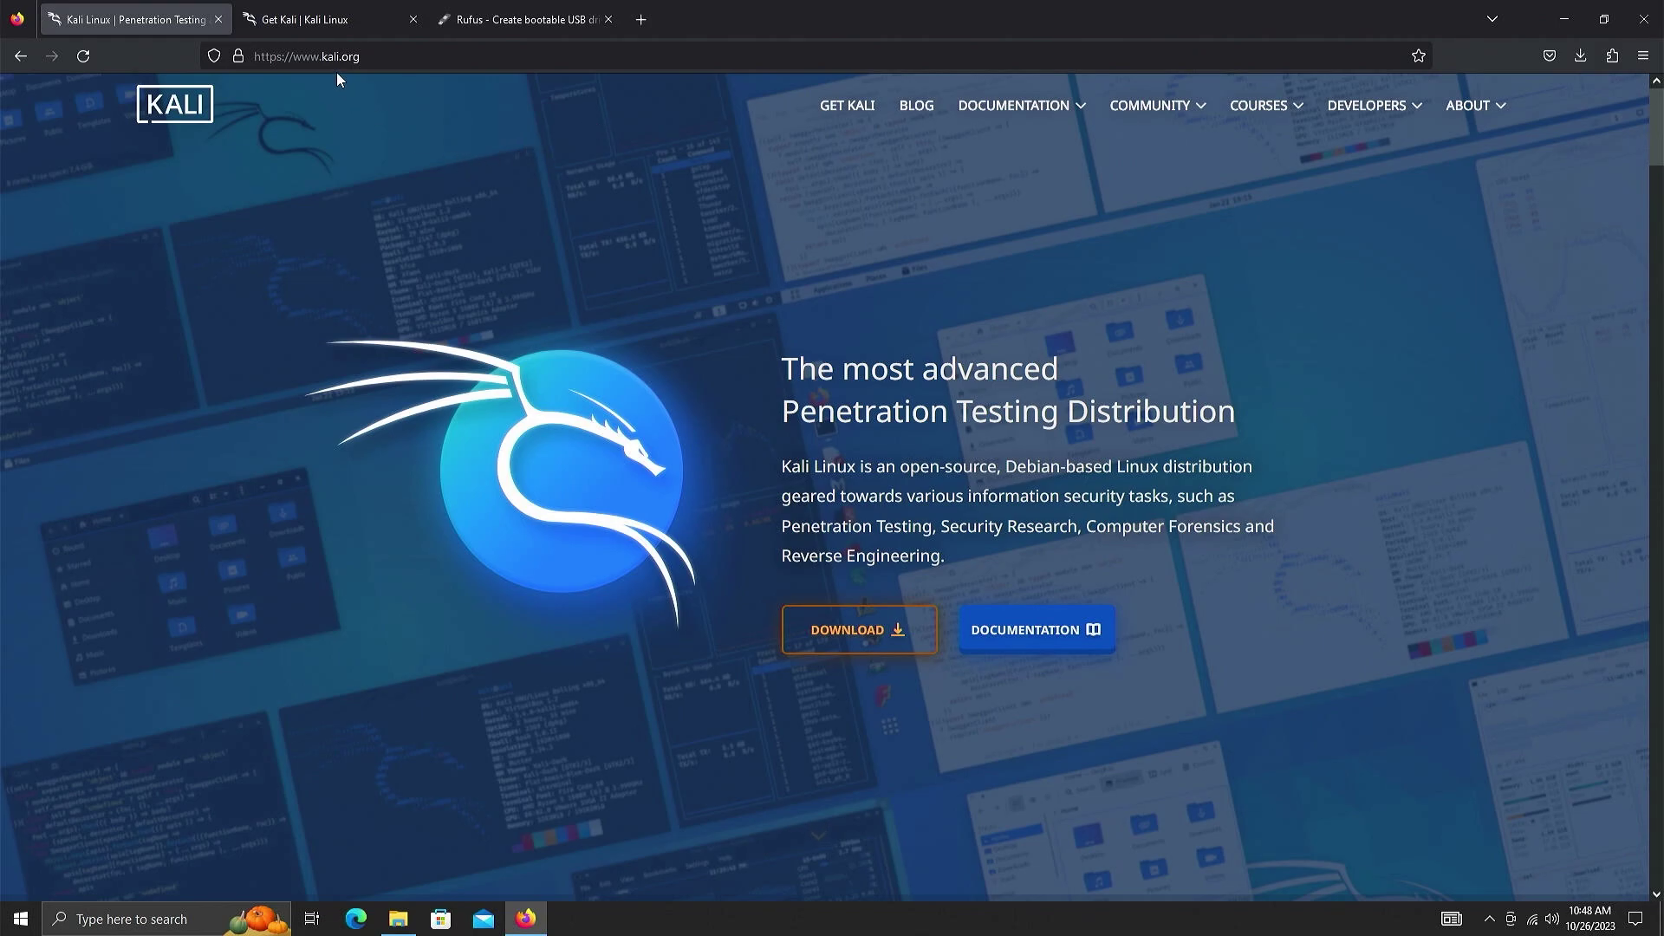
click(314, 19)
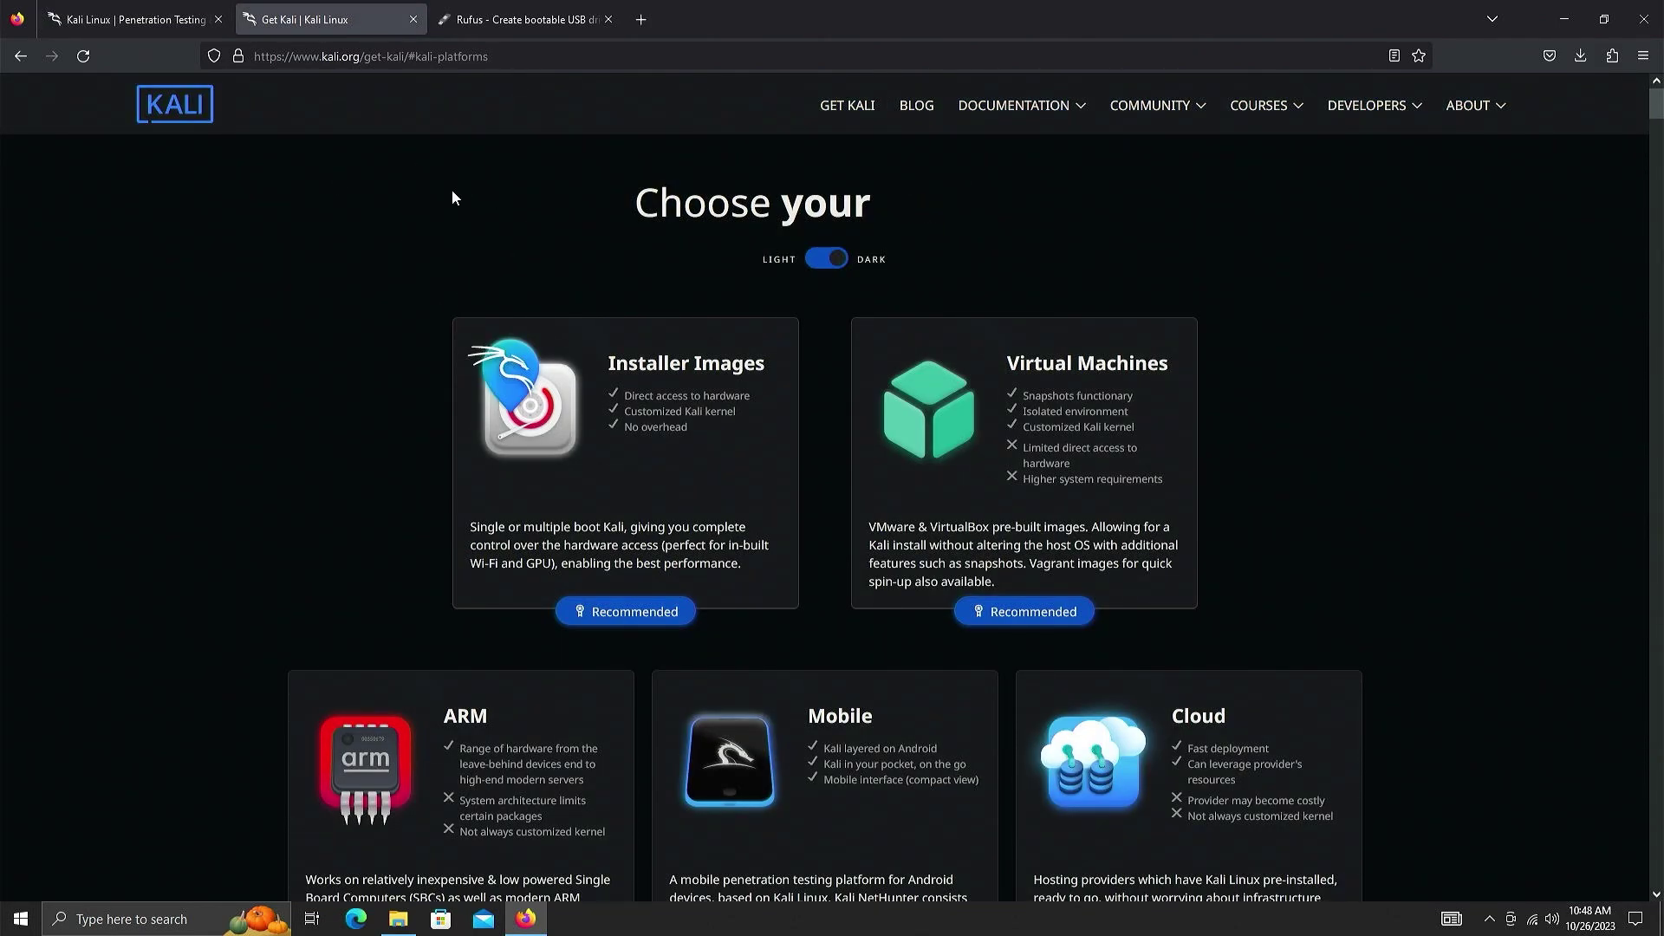
scroll(705, 646, down, 2)
scroll(707, 658, down, 3)
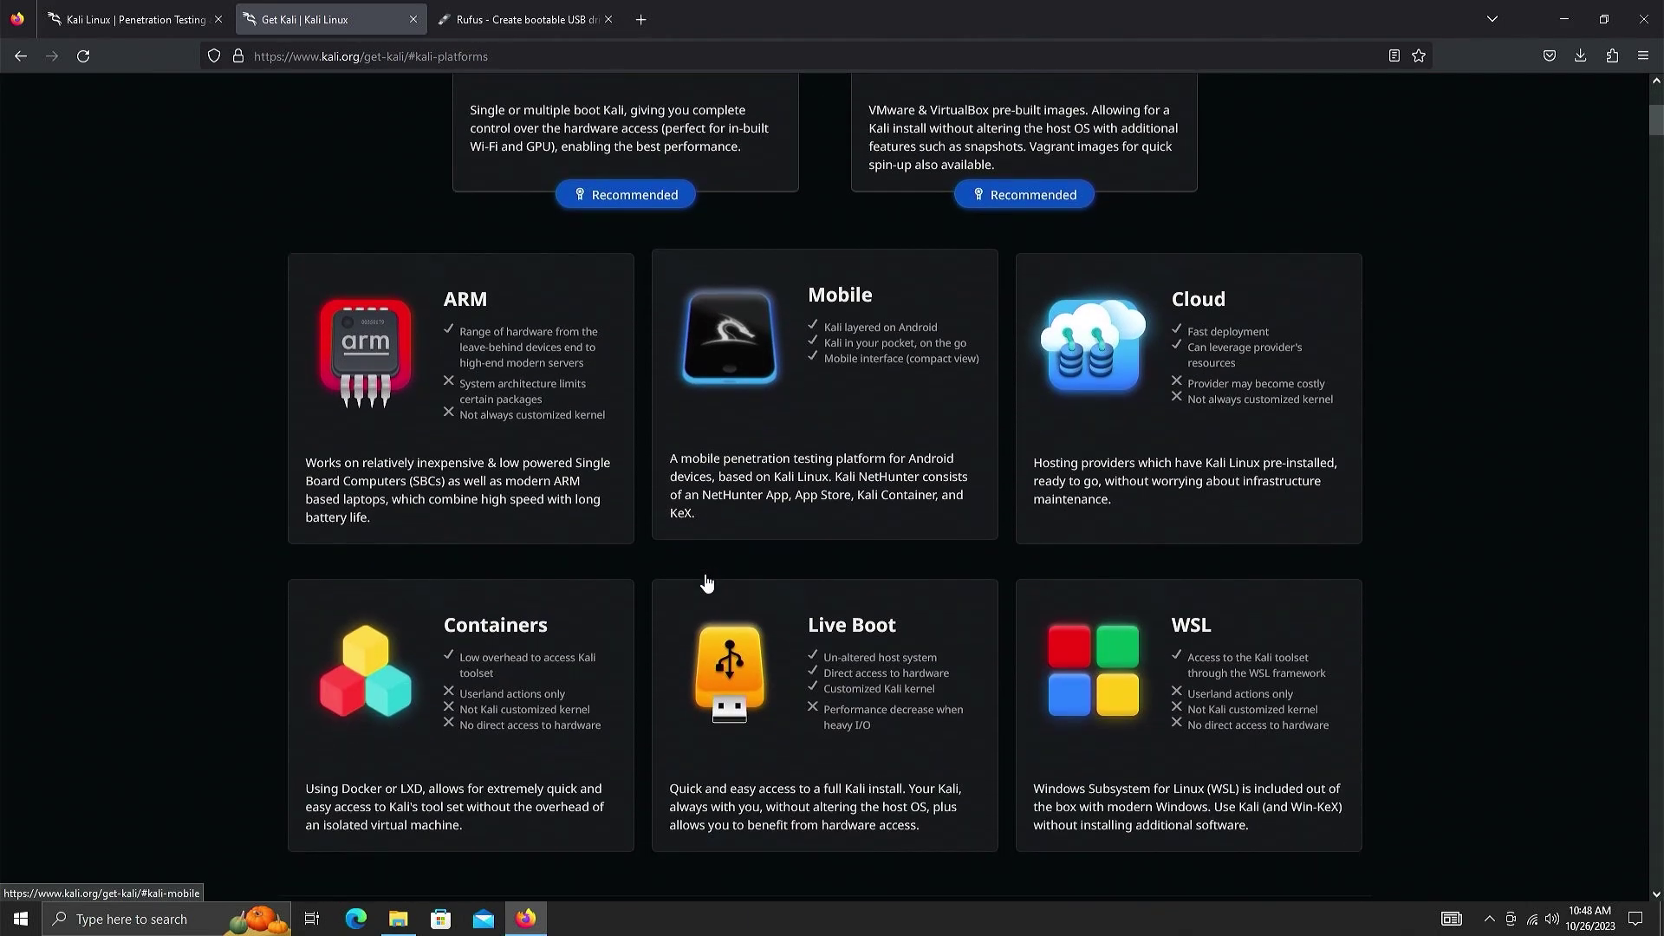
scroll(706, 580, up, 4)
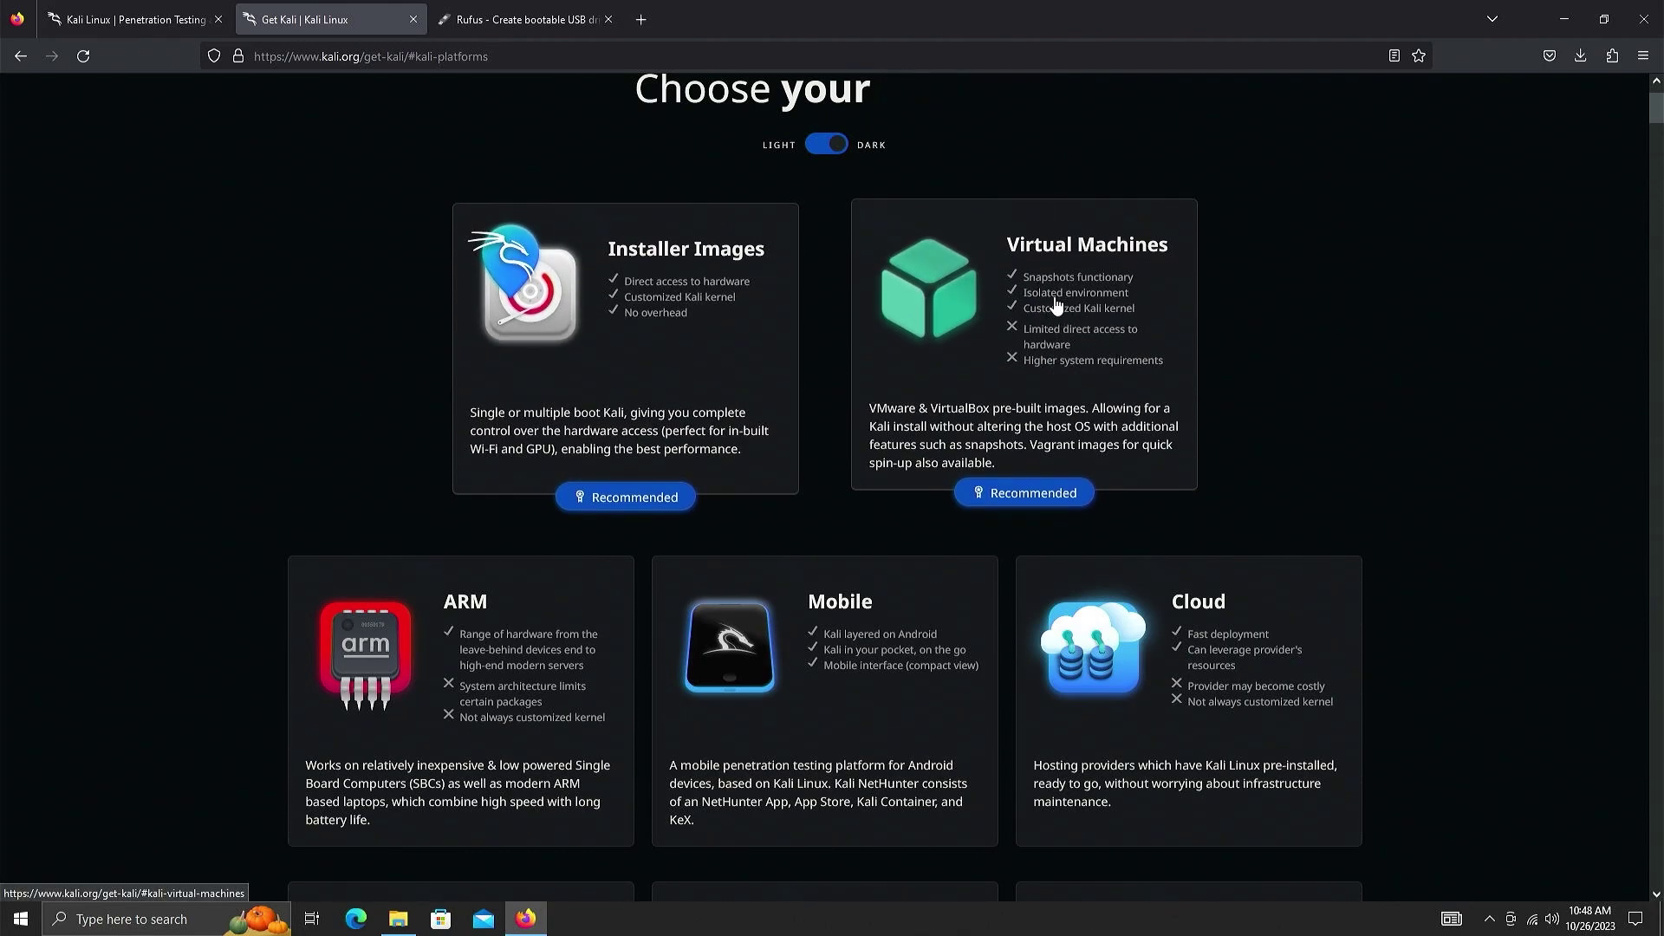
click(606, 380)
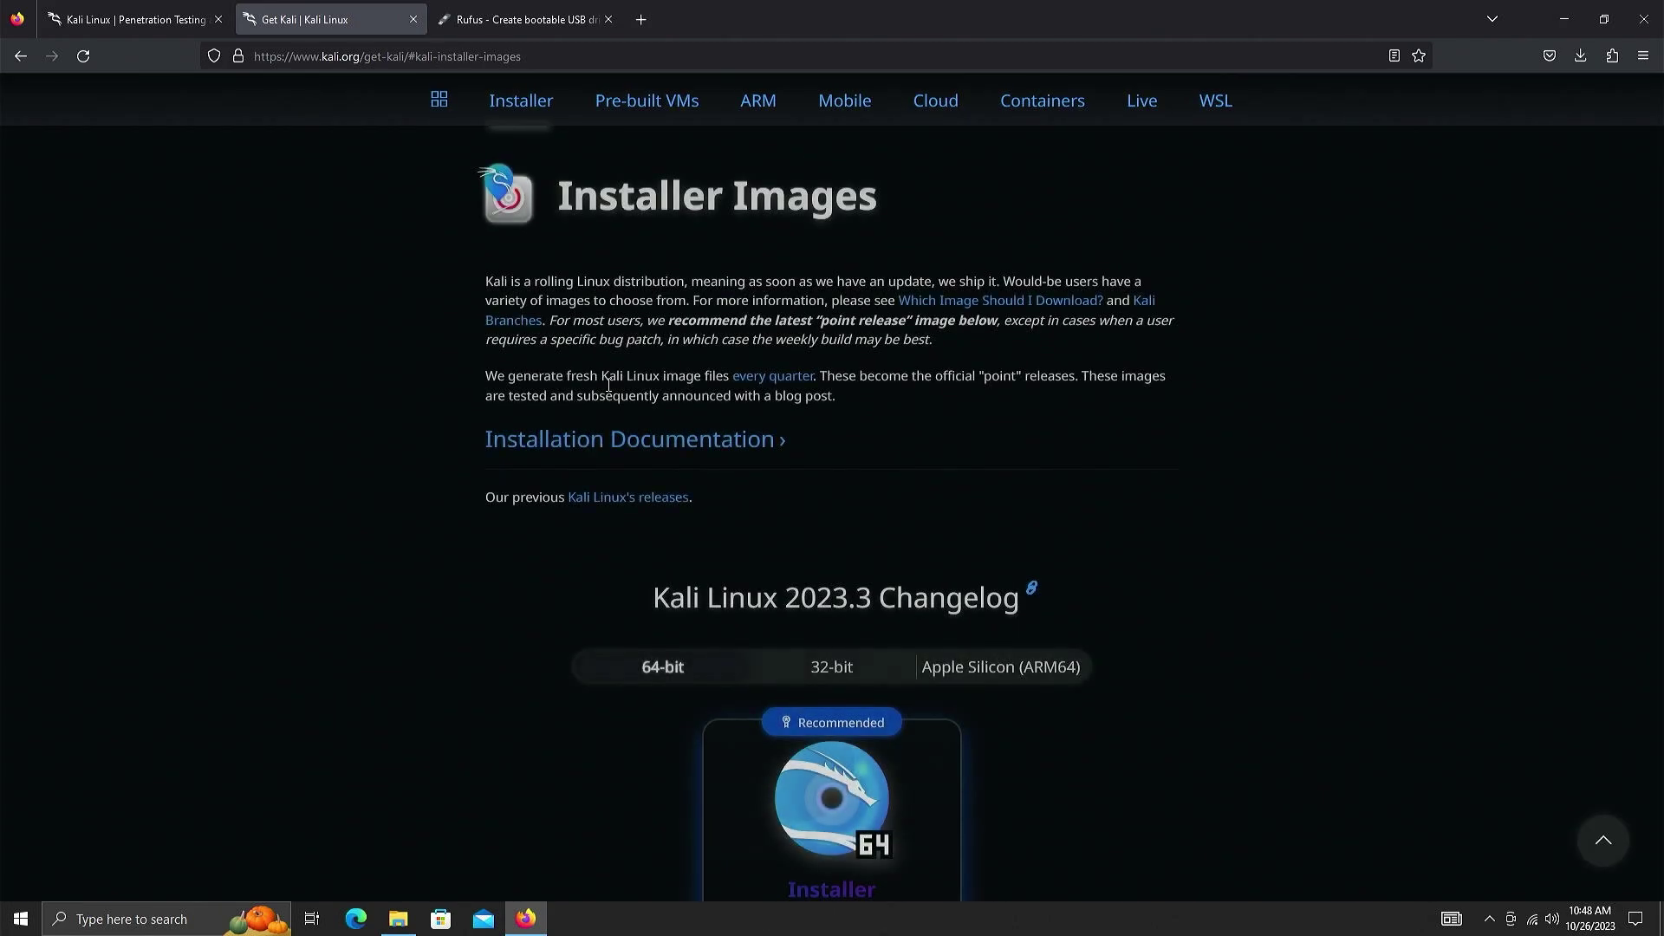
scroll(612, 382, down, 4)
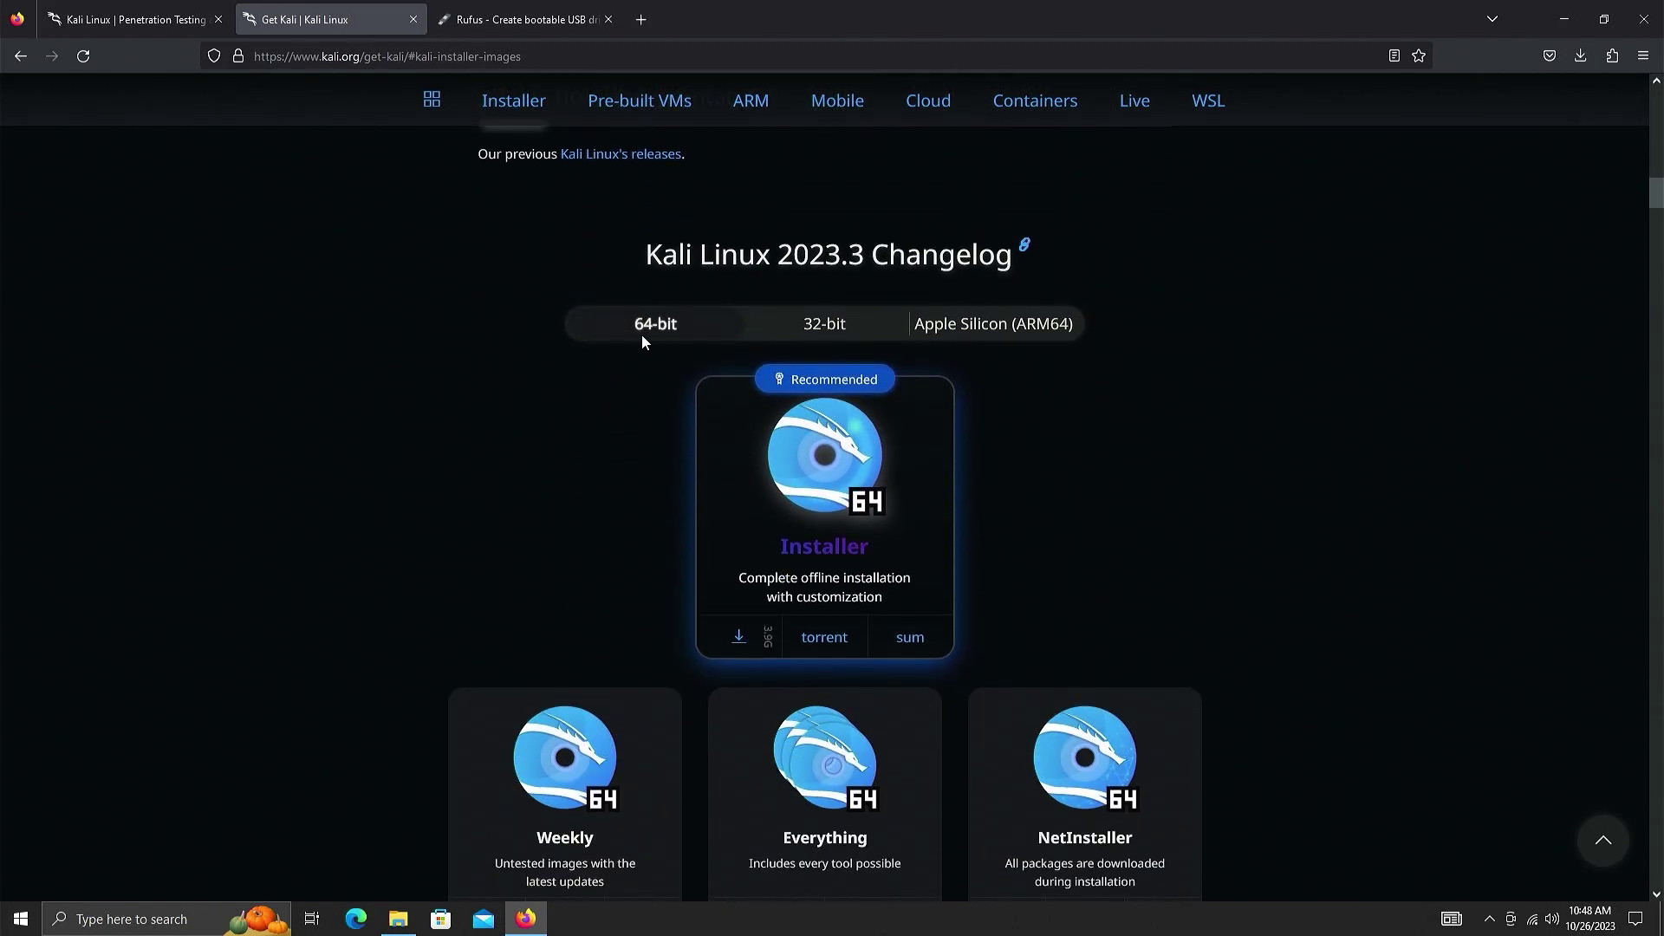
scroll(641, 333, down, 1)
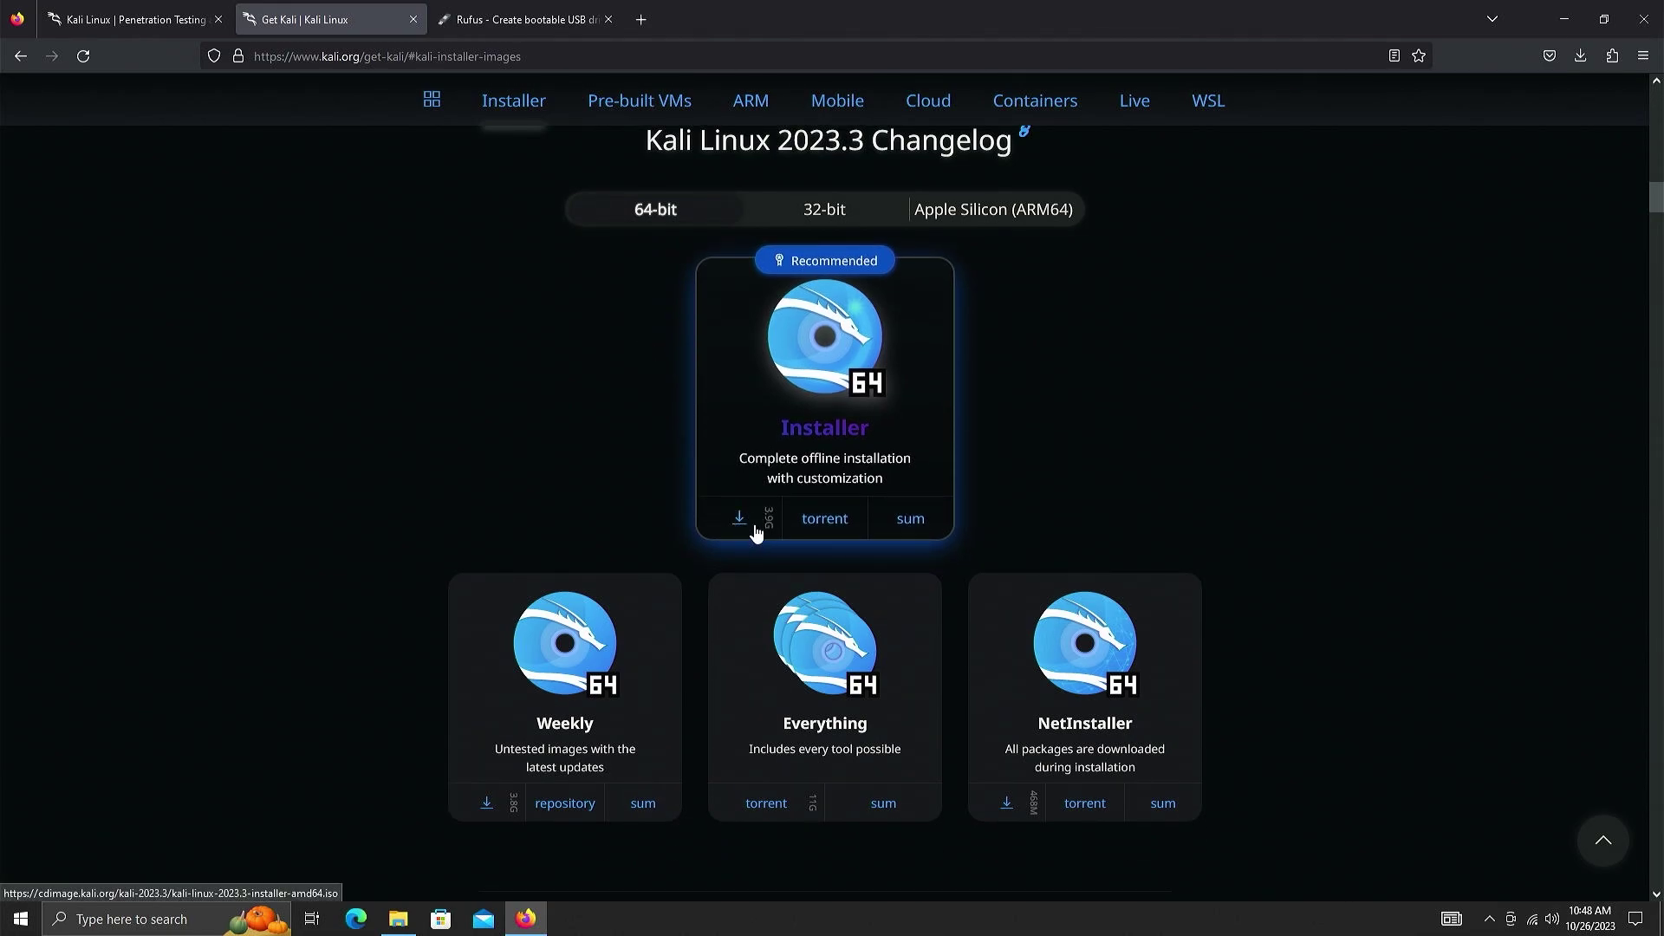
Confirm the Kali installer ISO is in Downloads, then switch to the Rufus download page
click(398, 918)
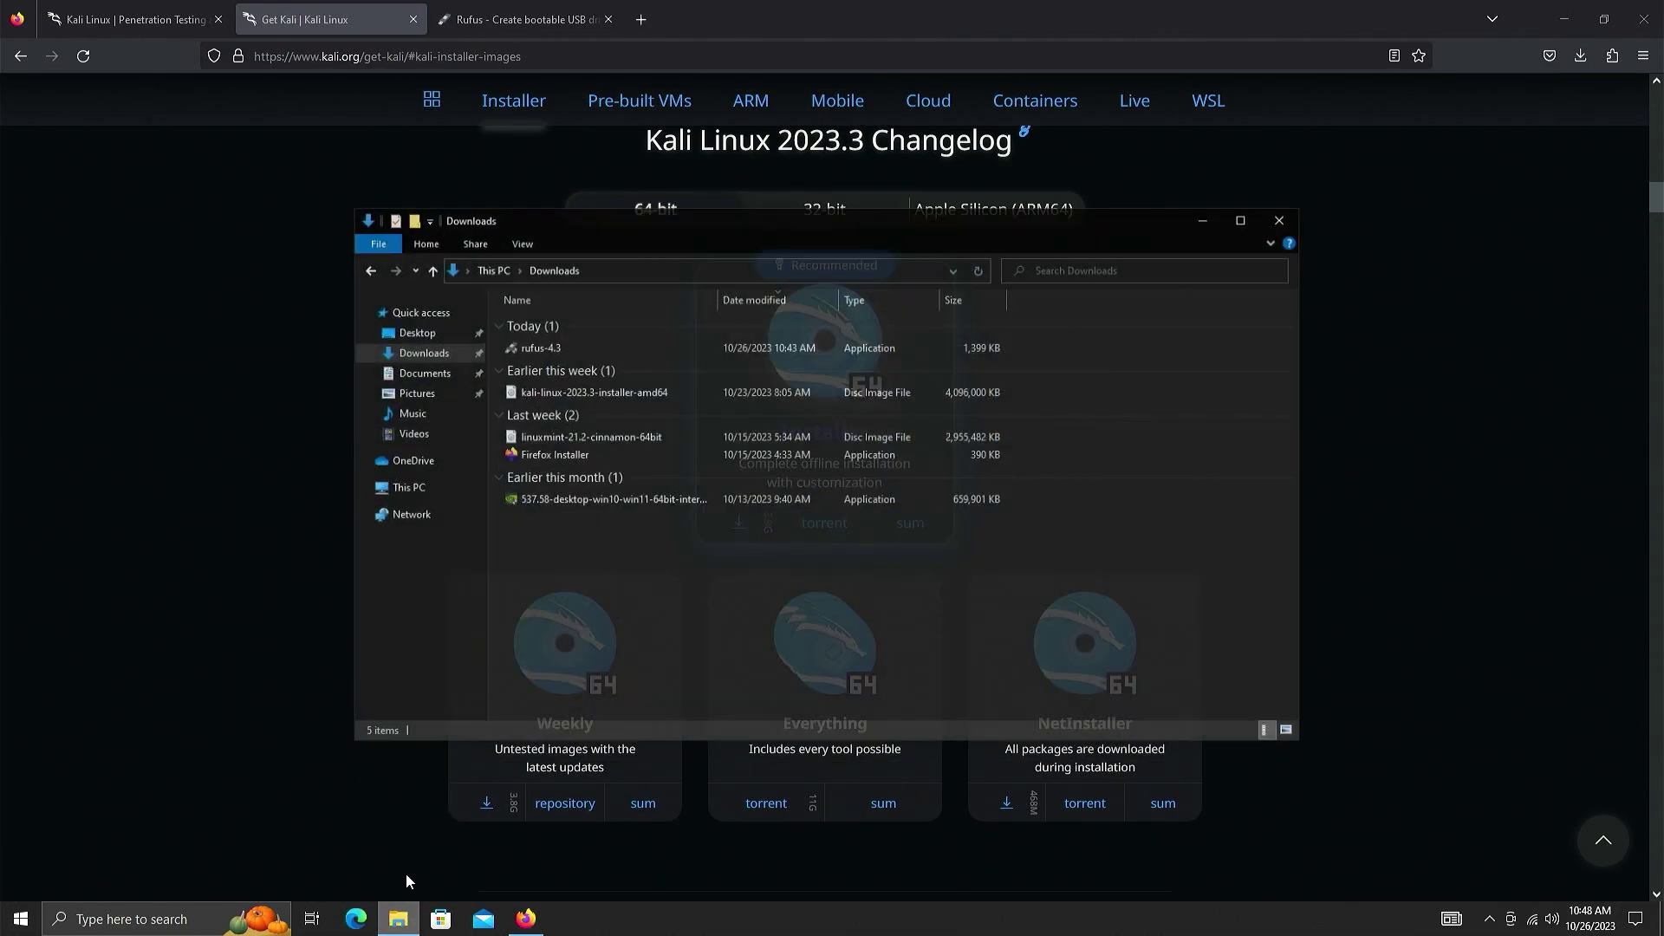
click(159, 420)
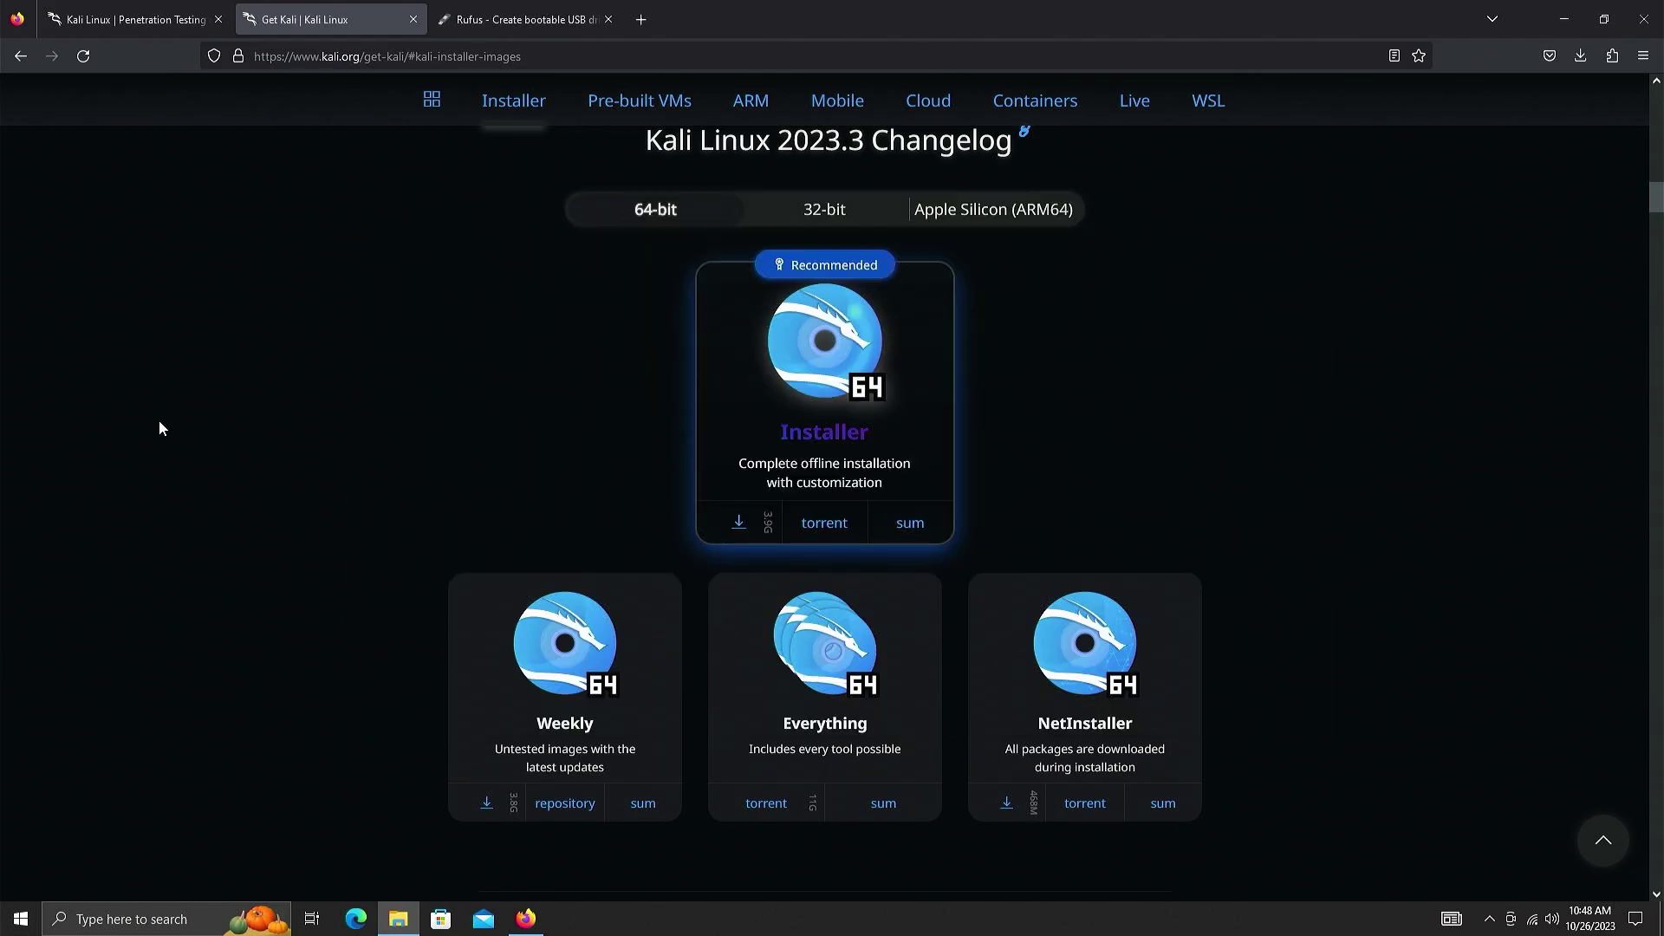
click(482, 26)
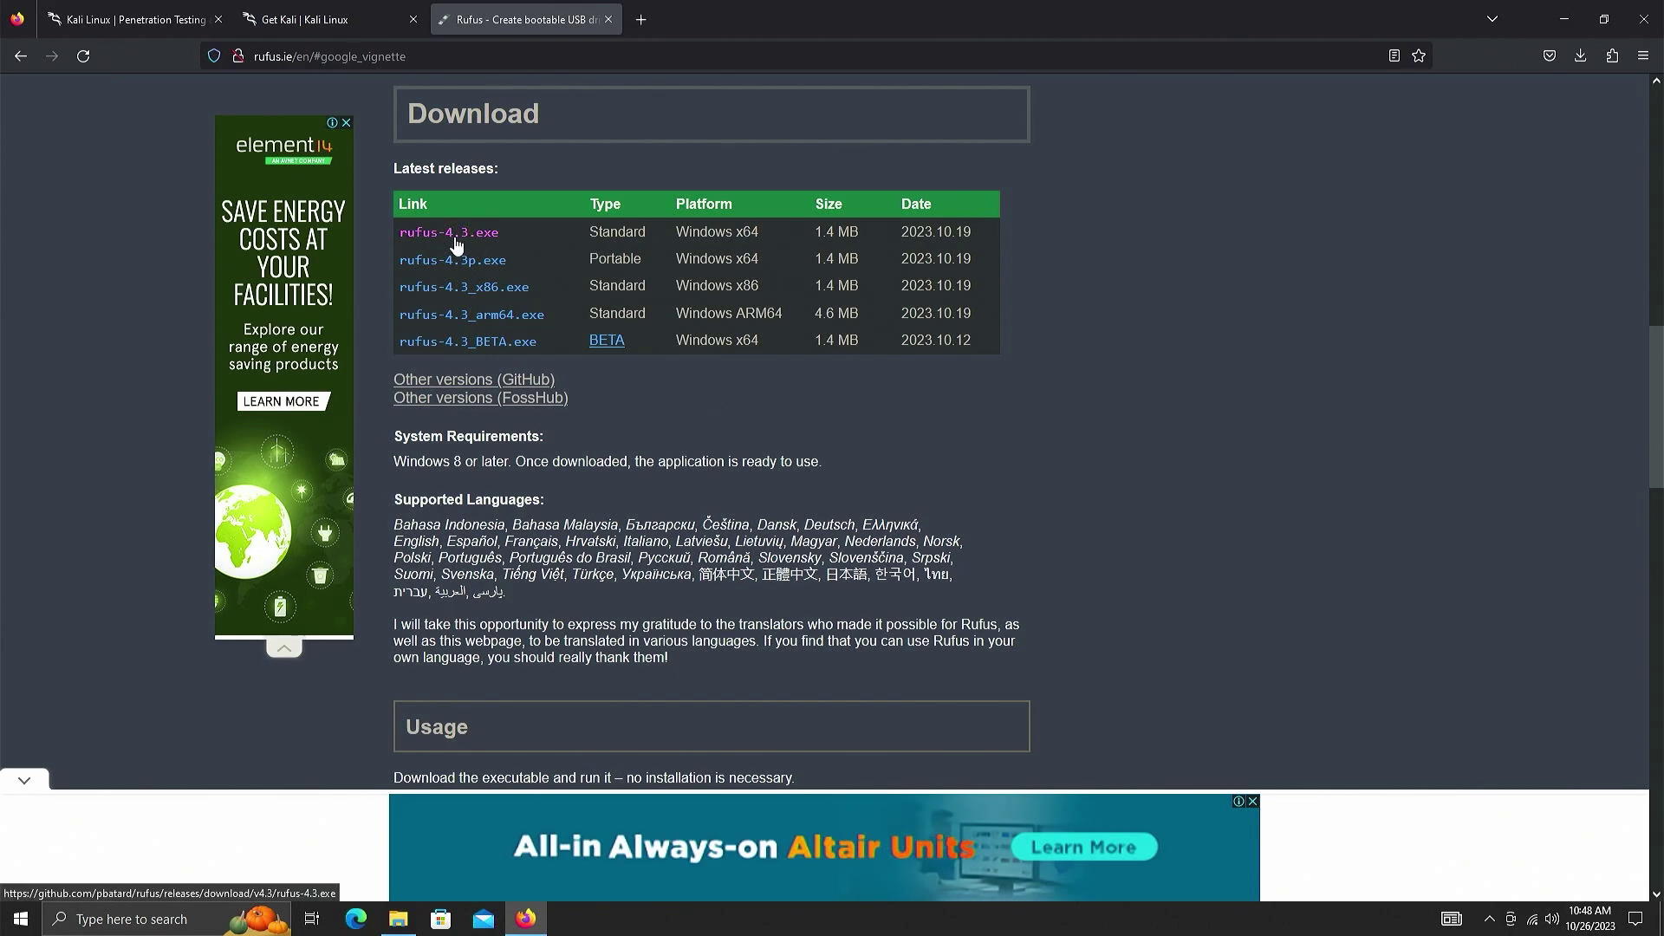
Run rufus-4.3 from the Downloads folder and allow it through the UAC prompt
click(411, 921)
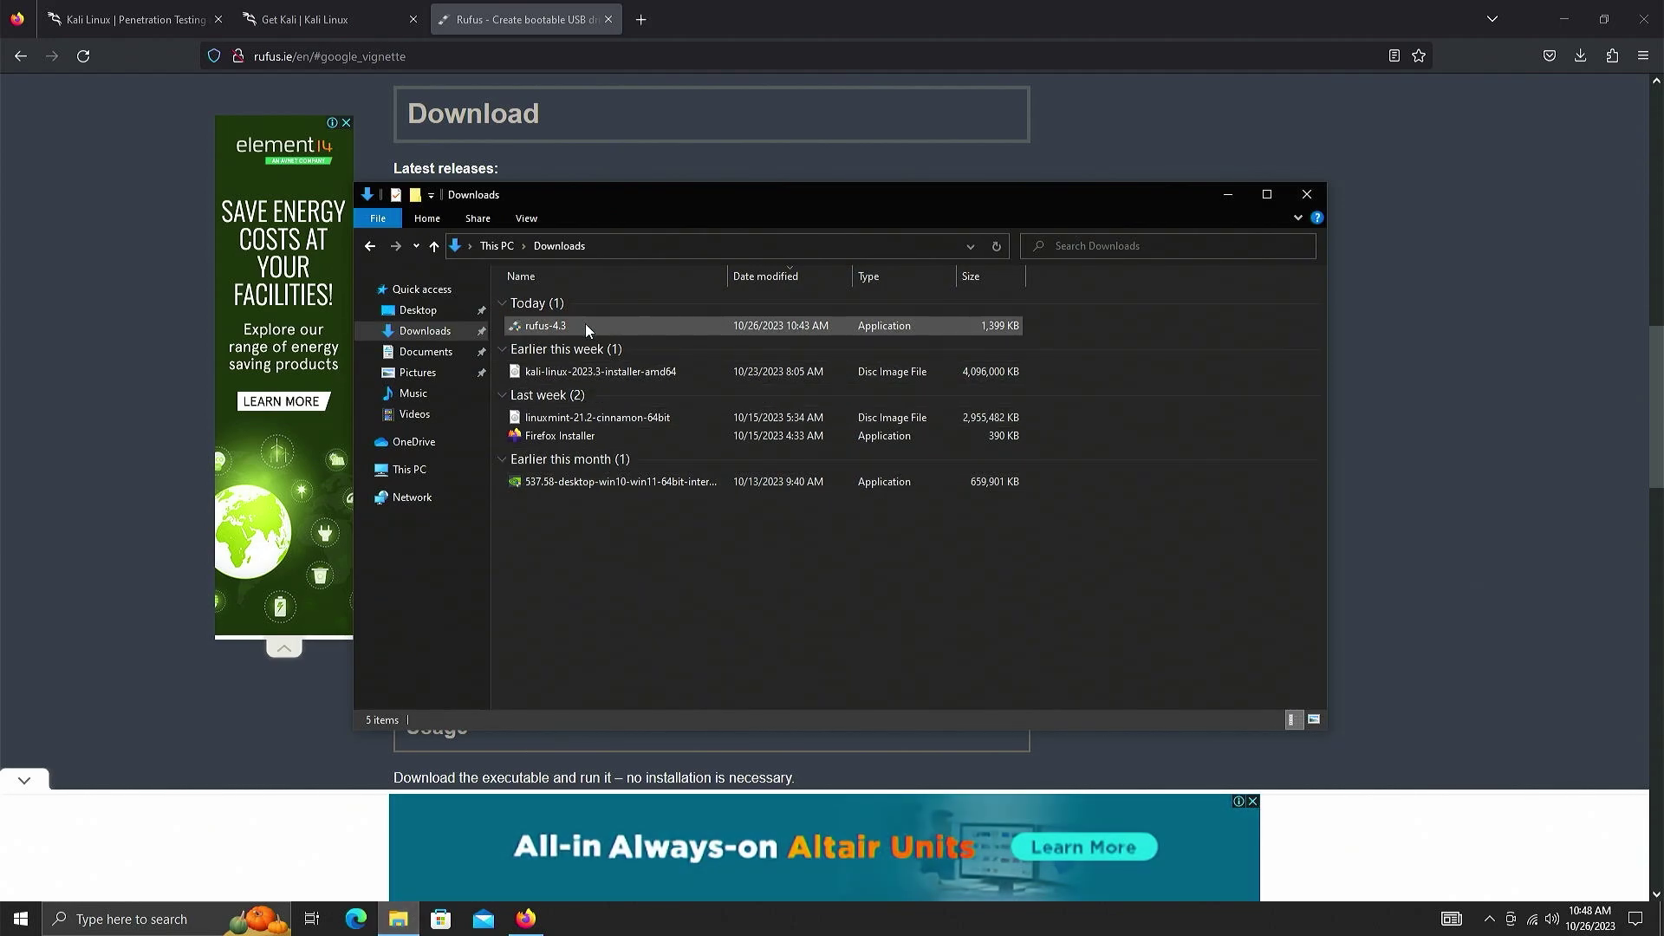
double_click(585, 324)
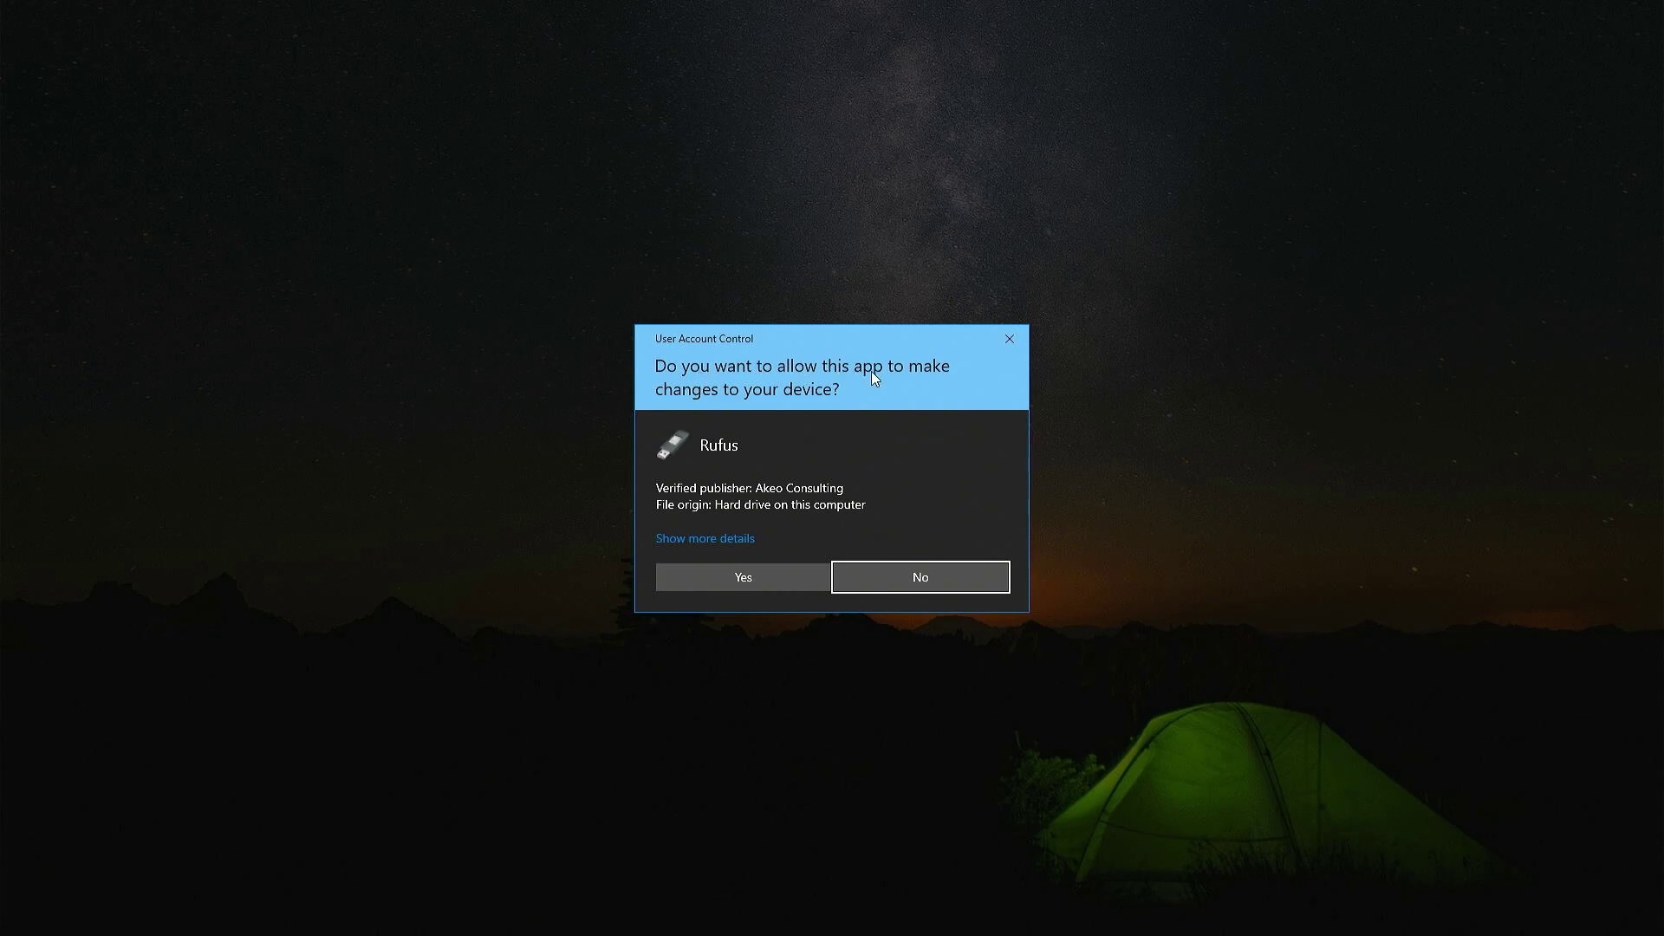
click(767, 585)
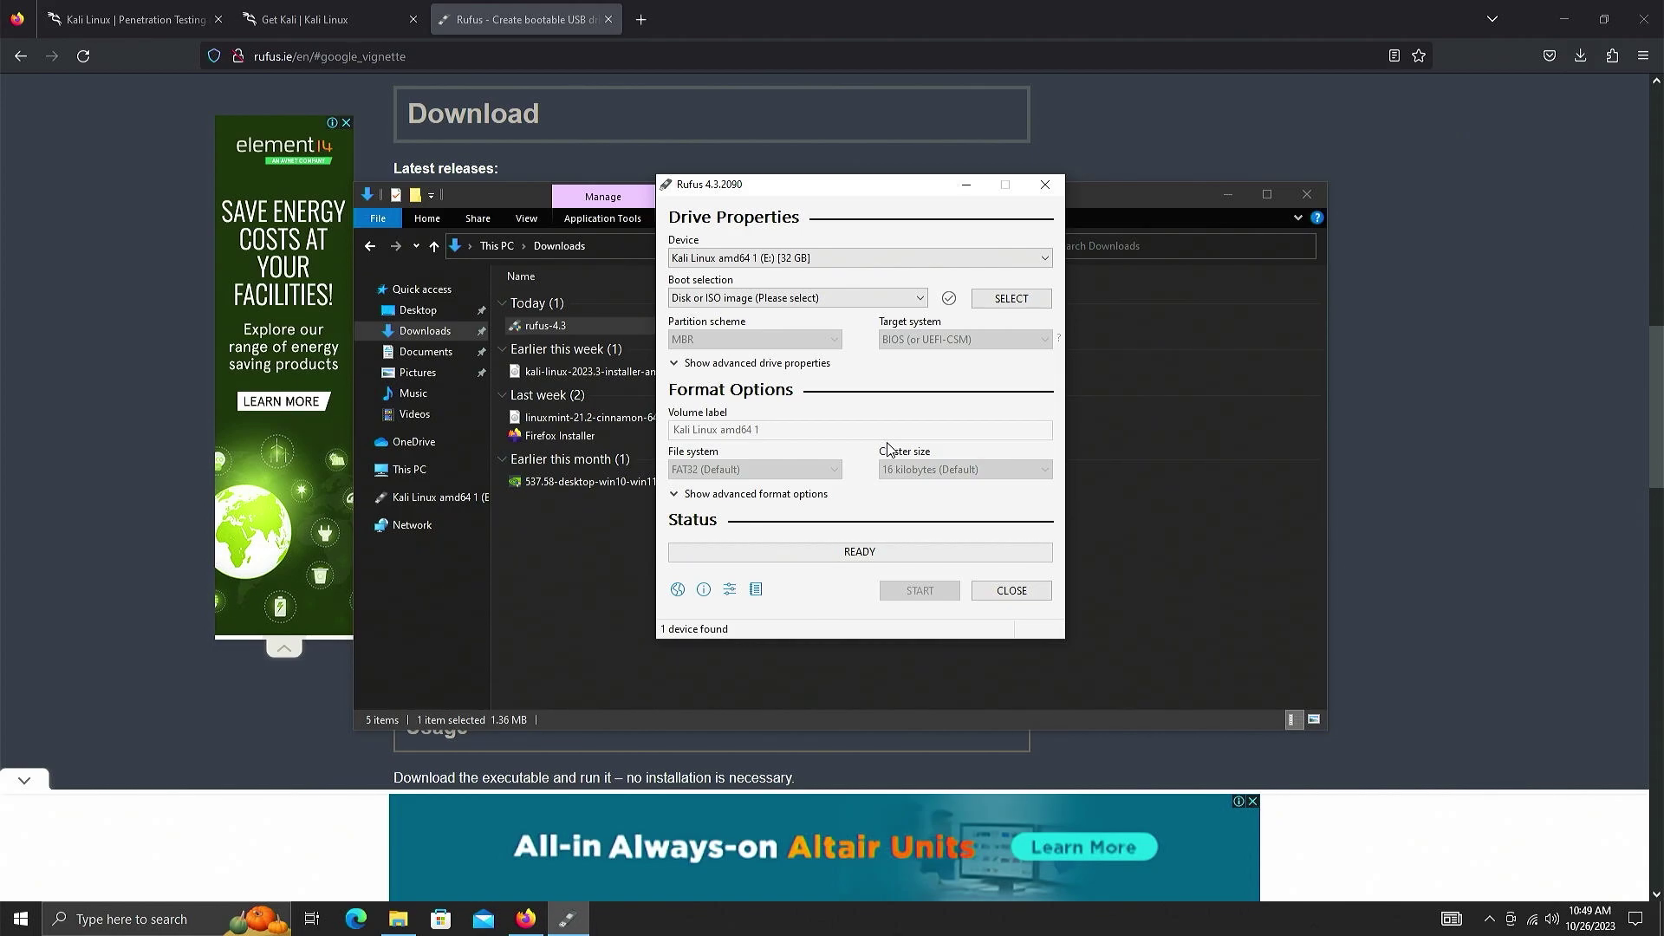
Write kali-linux-2023.3-installer-amd64.iso to the 32 GB USB in ISO image mode, accepting Syslinux download and erase
click(983, 307)
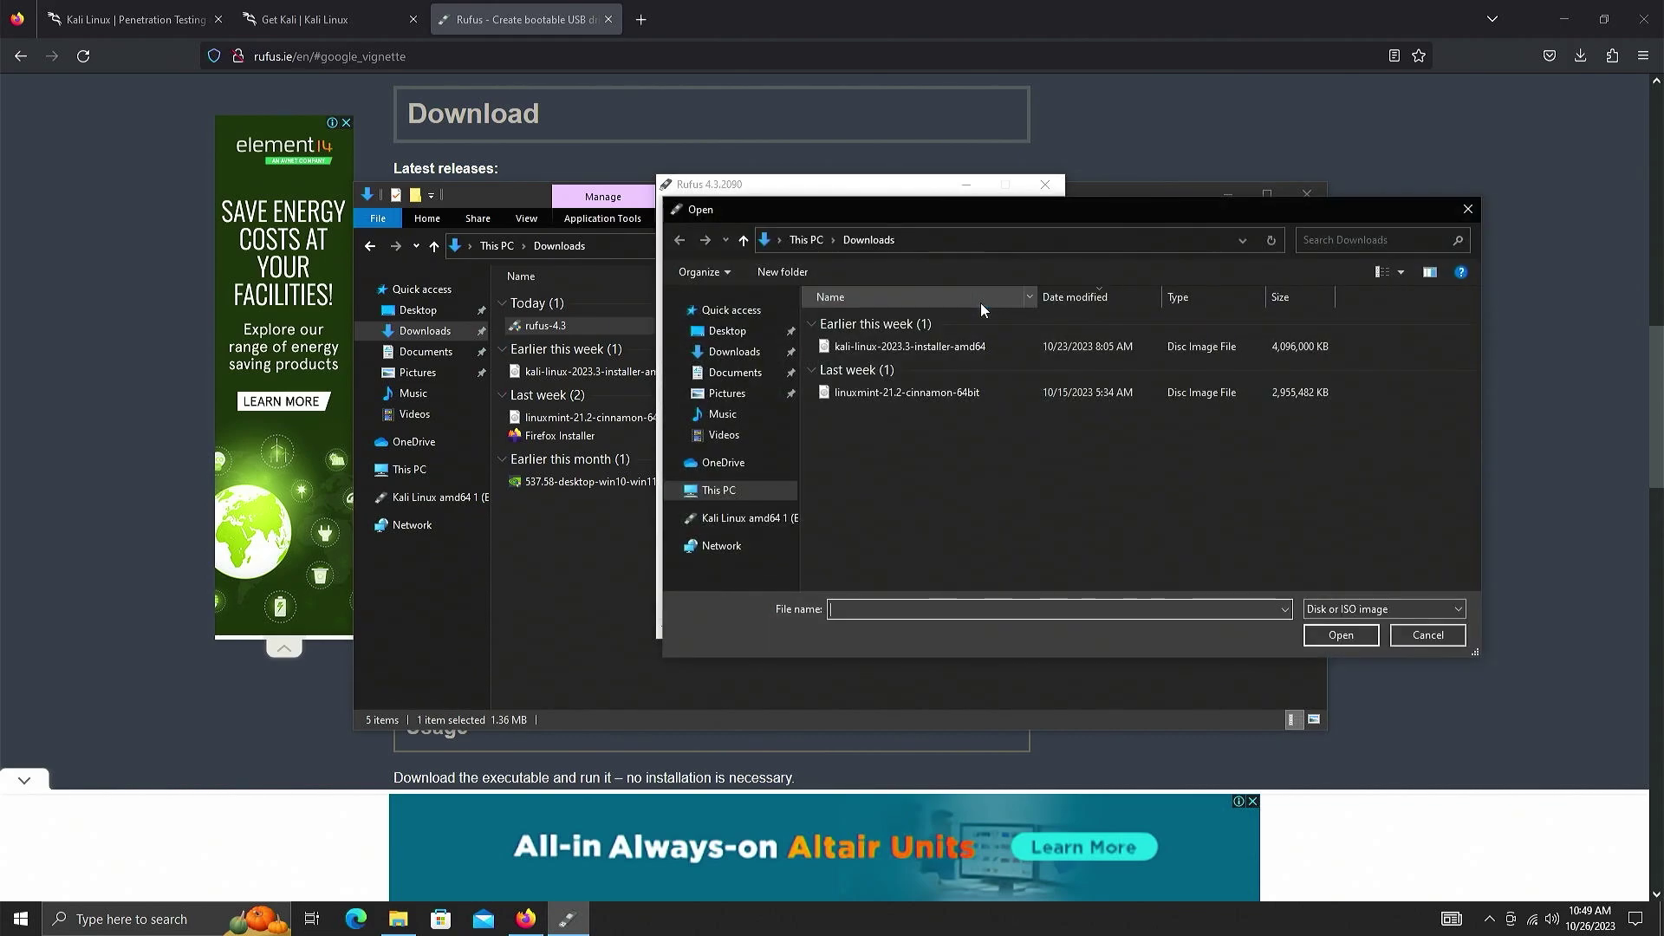
double_click(966, 347)
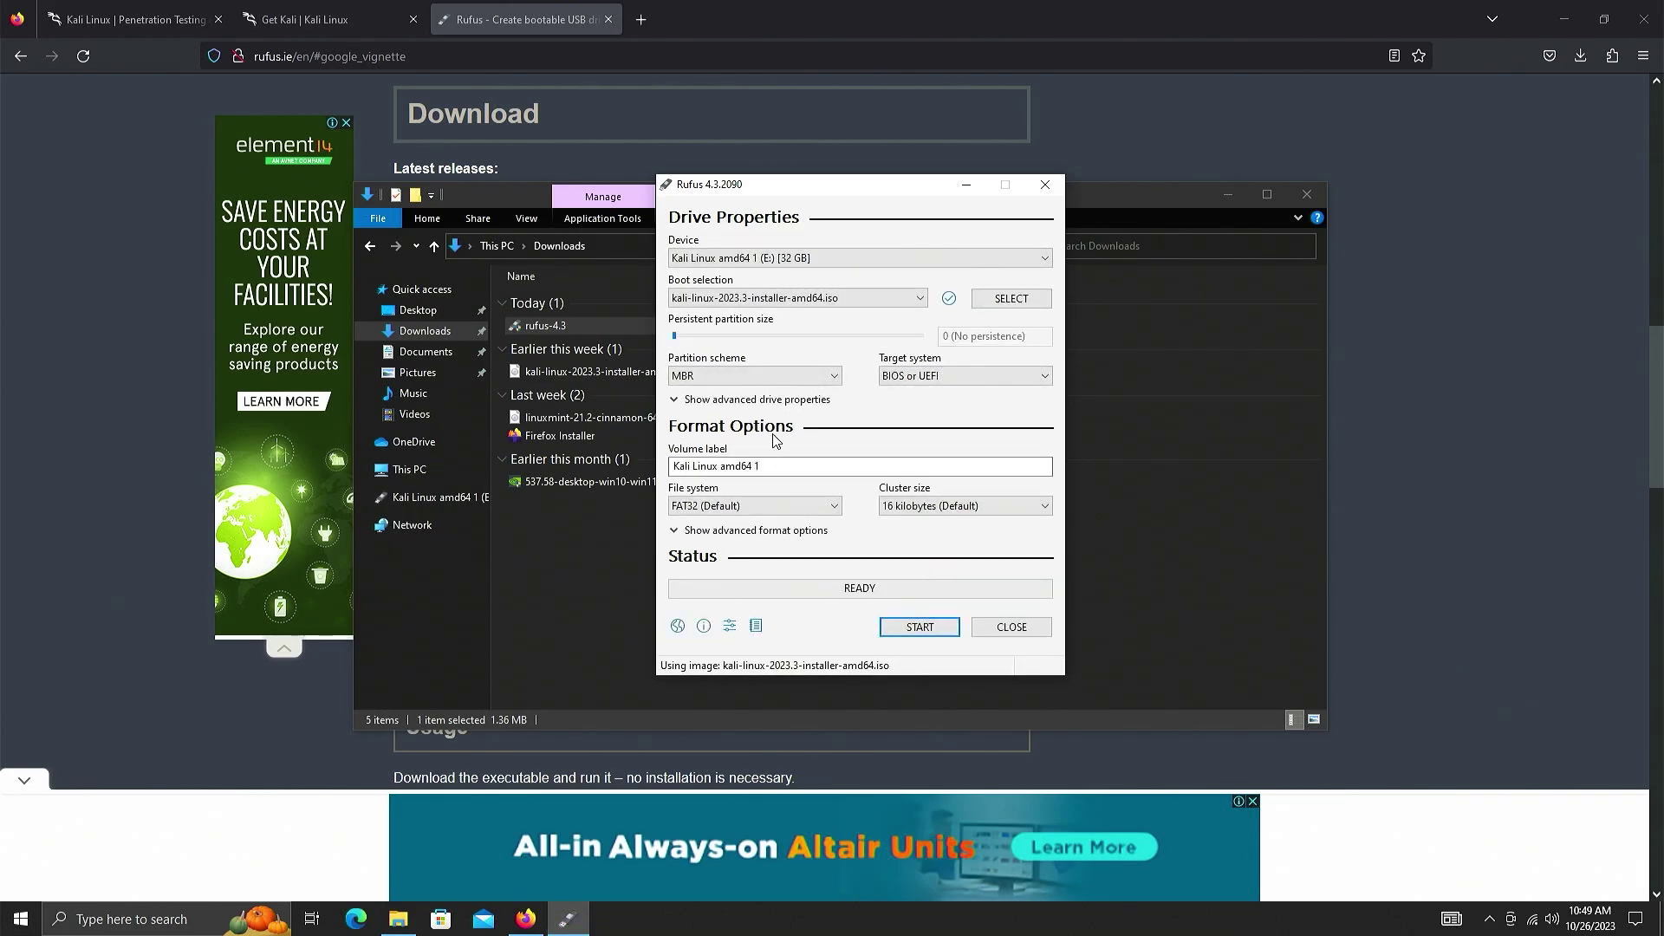
click(896, 626)
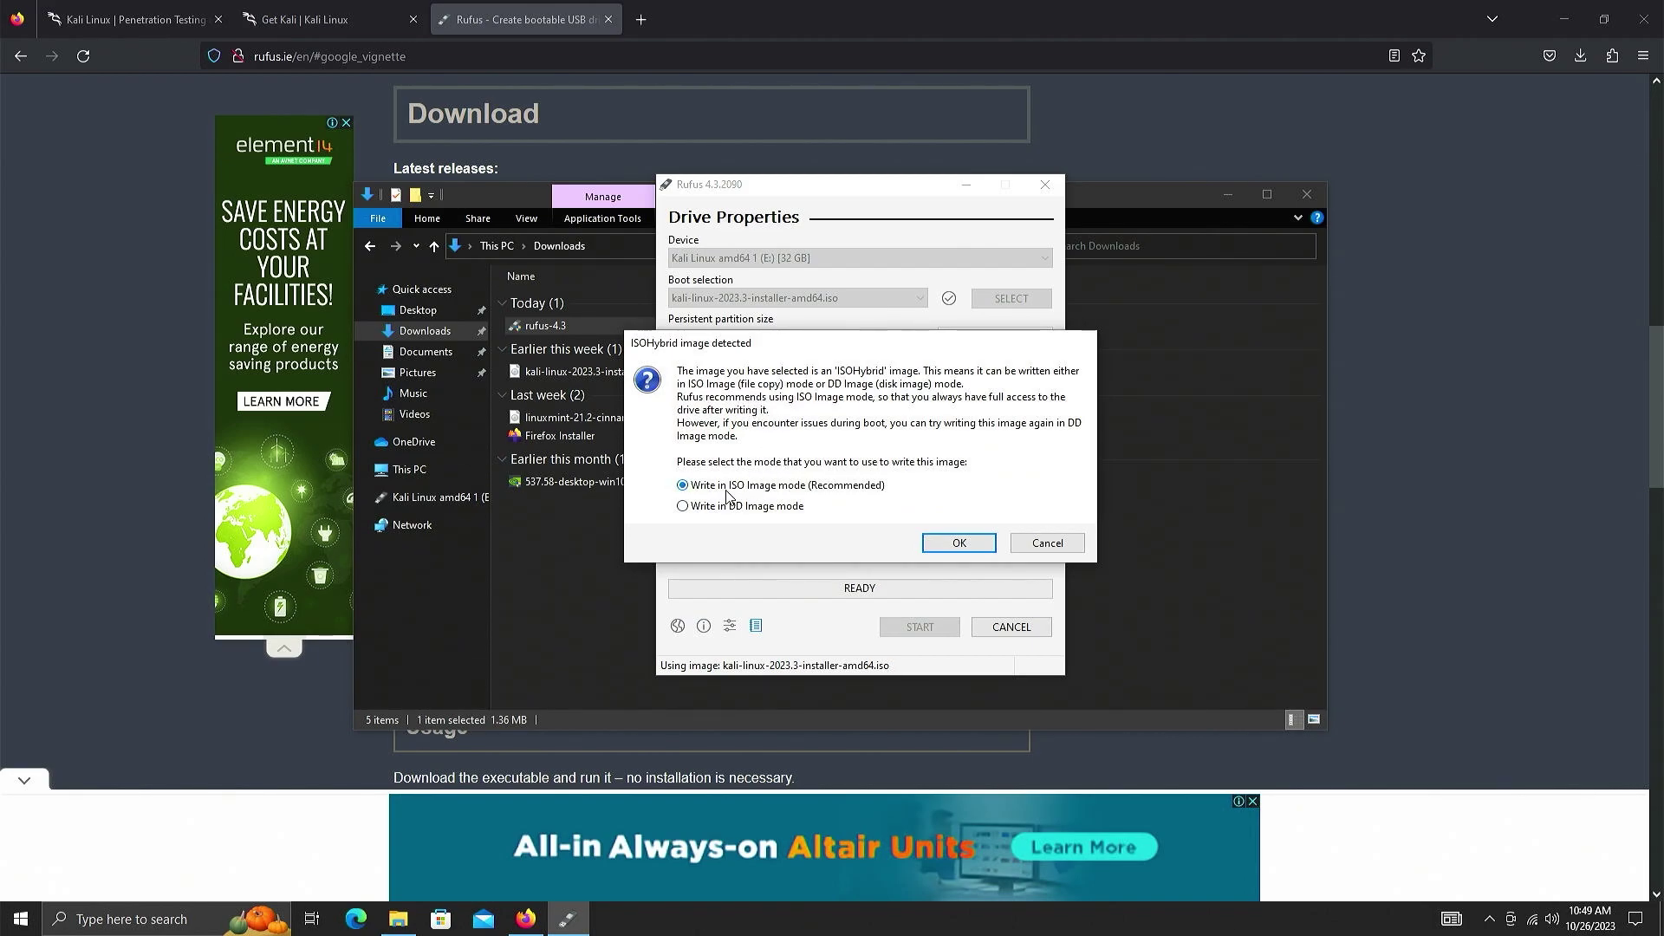
click(937, 541)
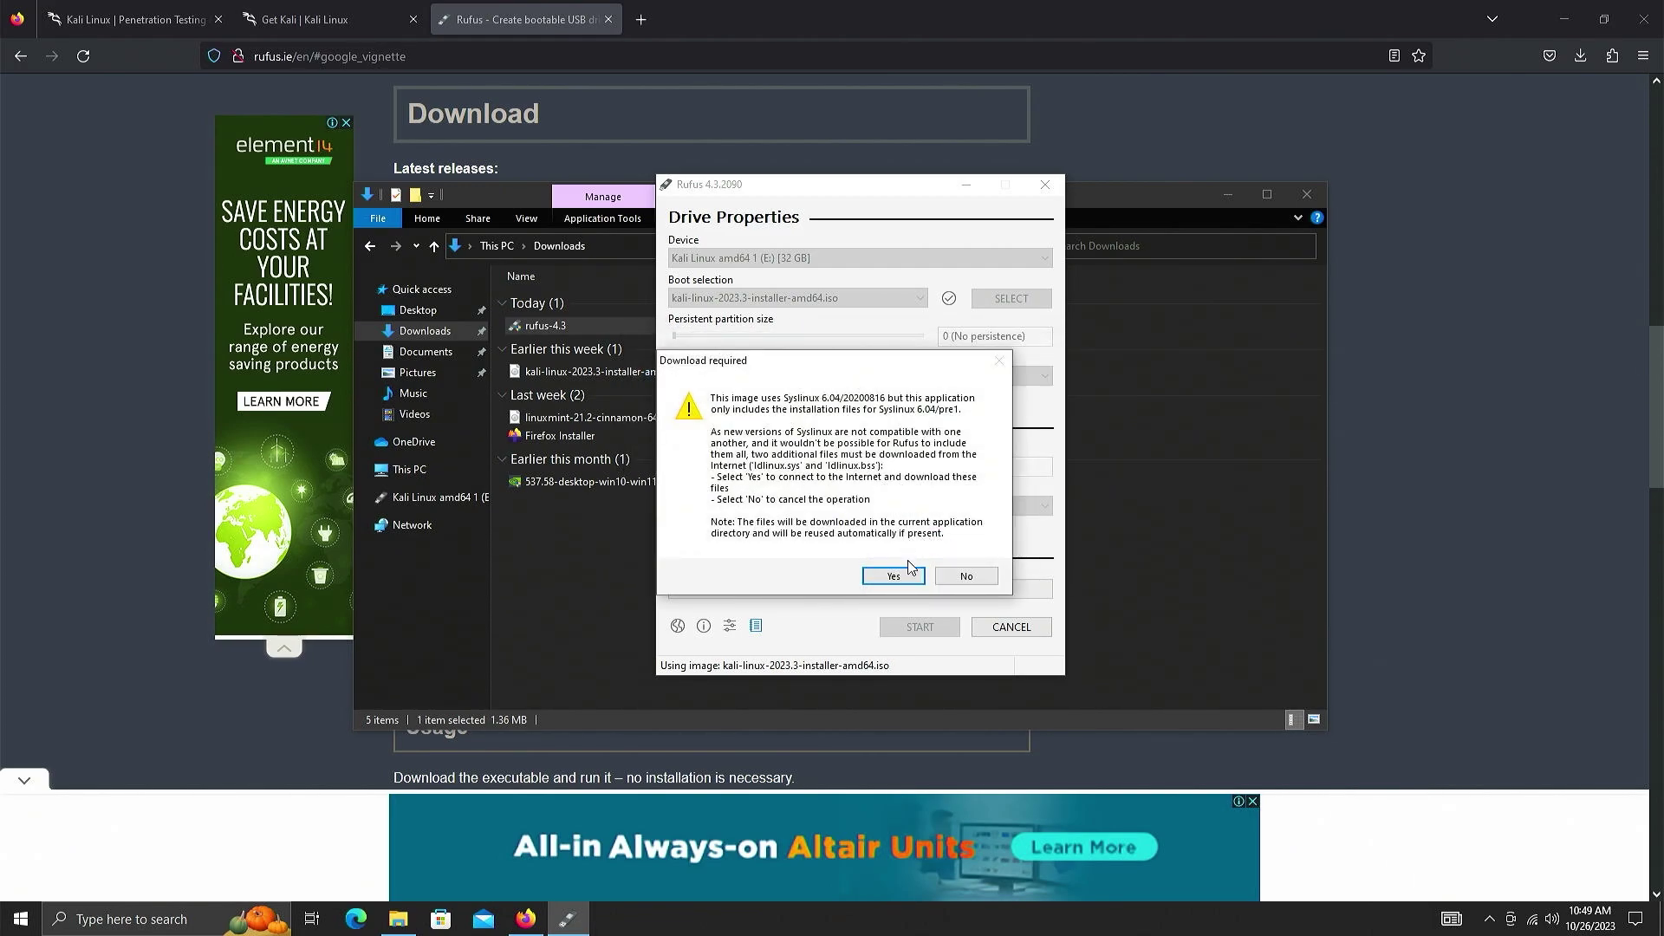
click(894, 576)
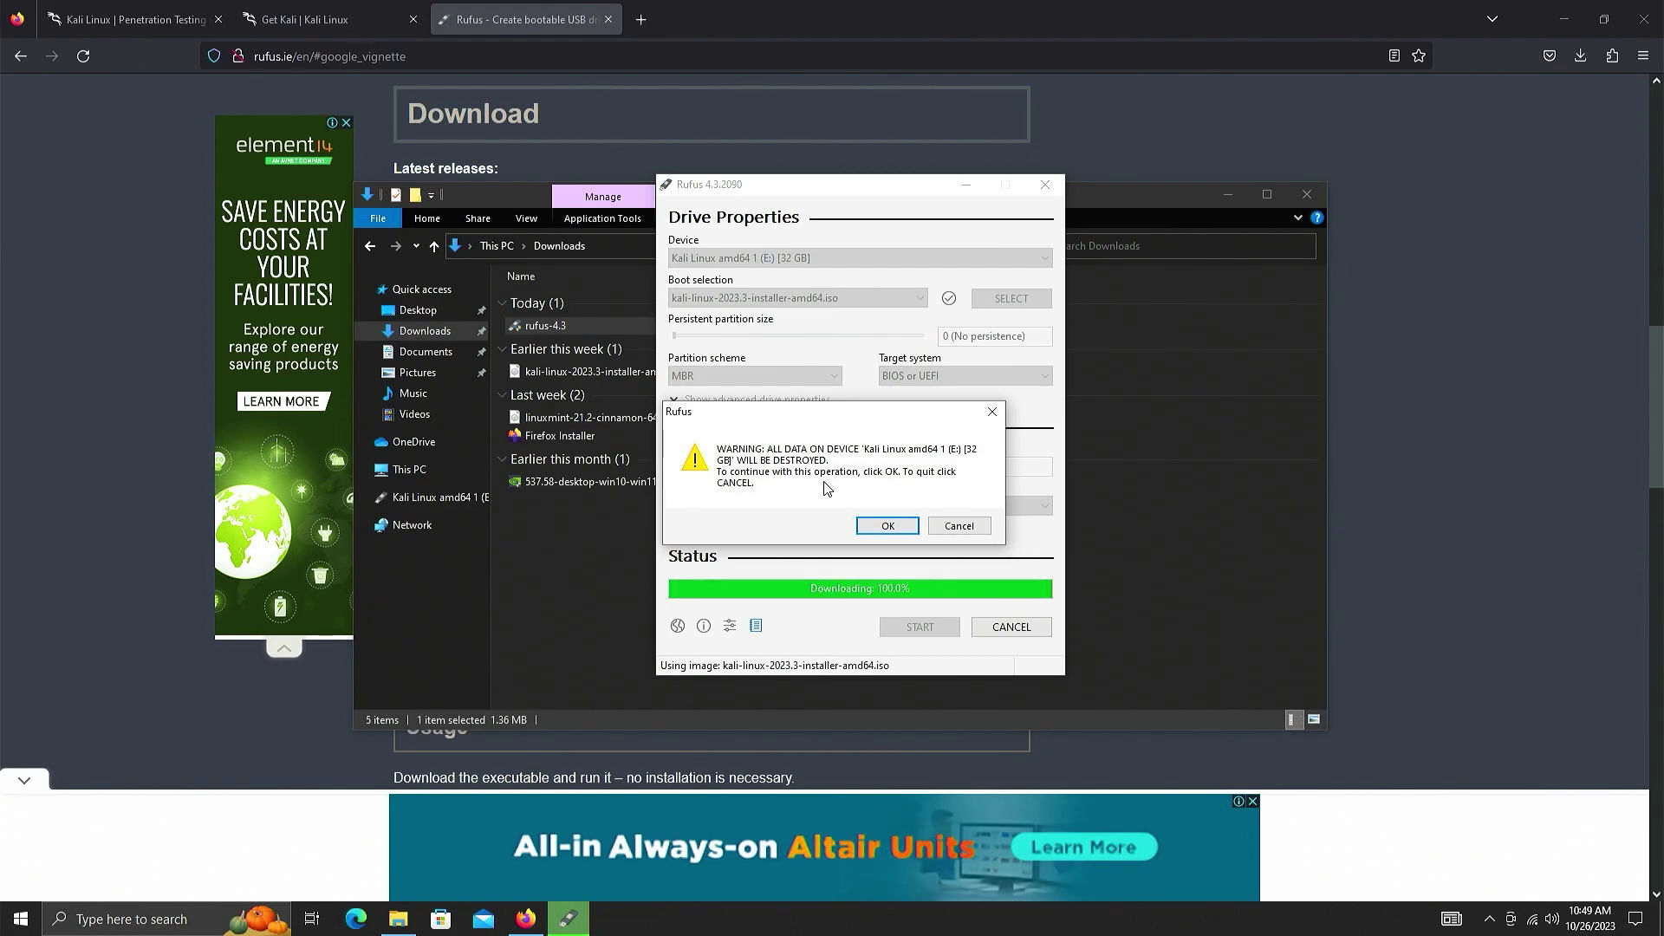
click(871, 526)
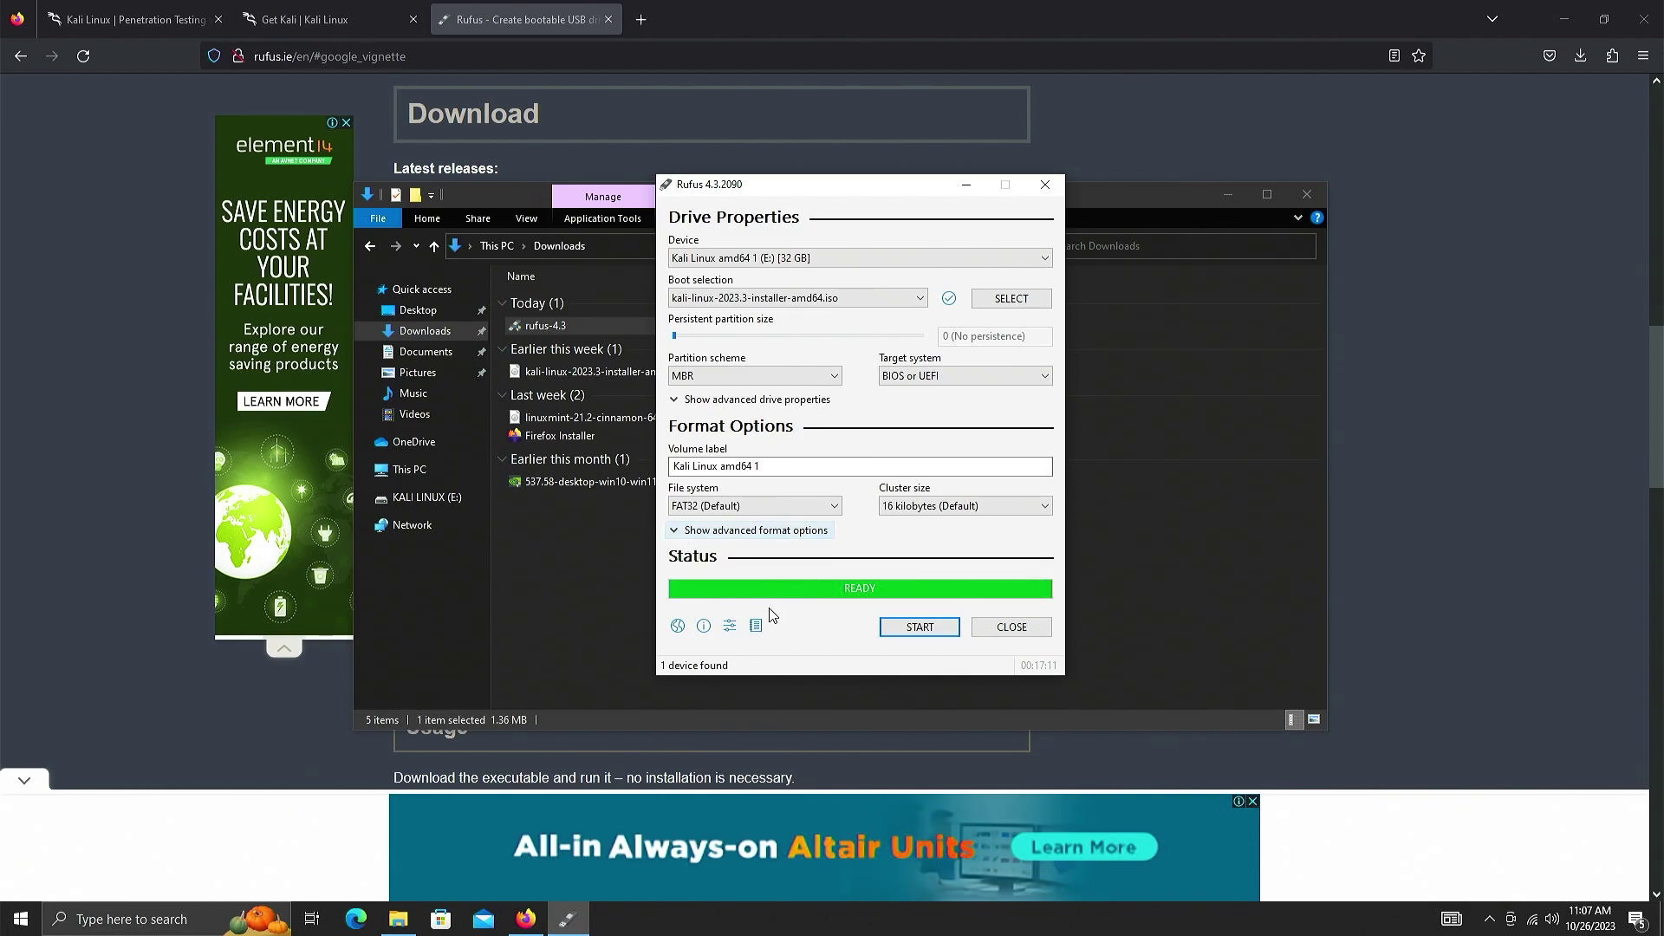
Restart Windows from the Start menu's power options
click(21, 919)
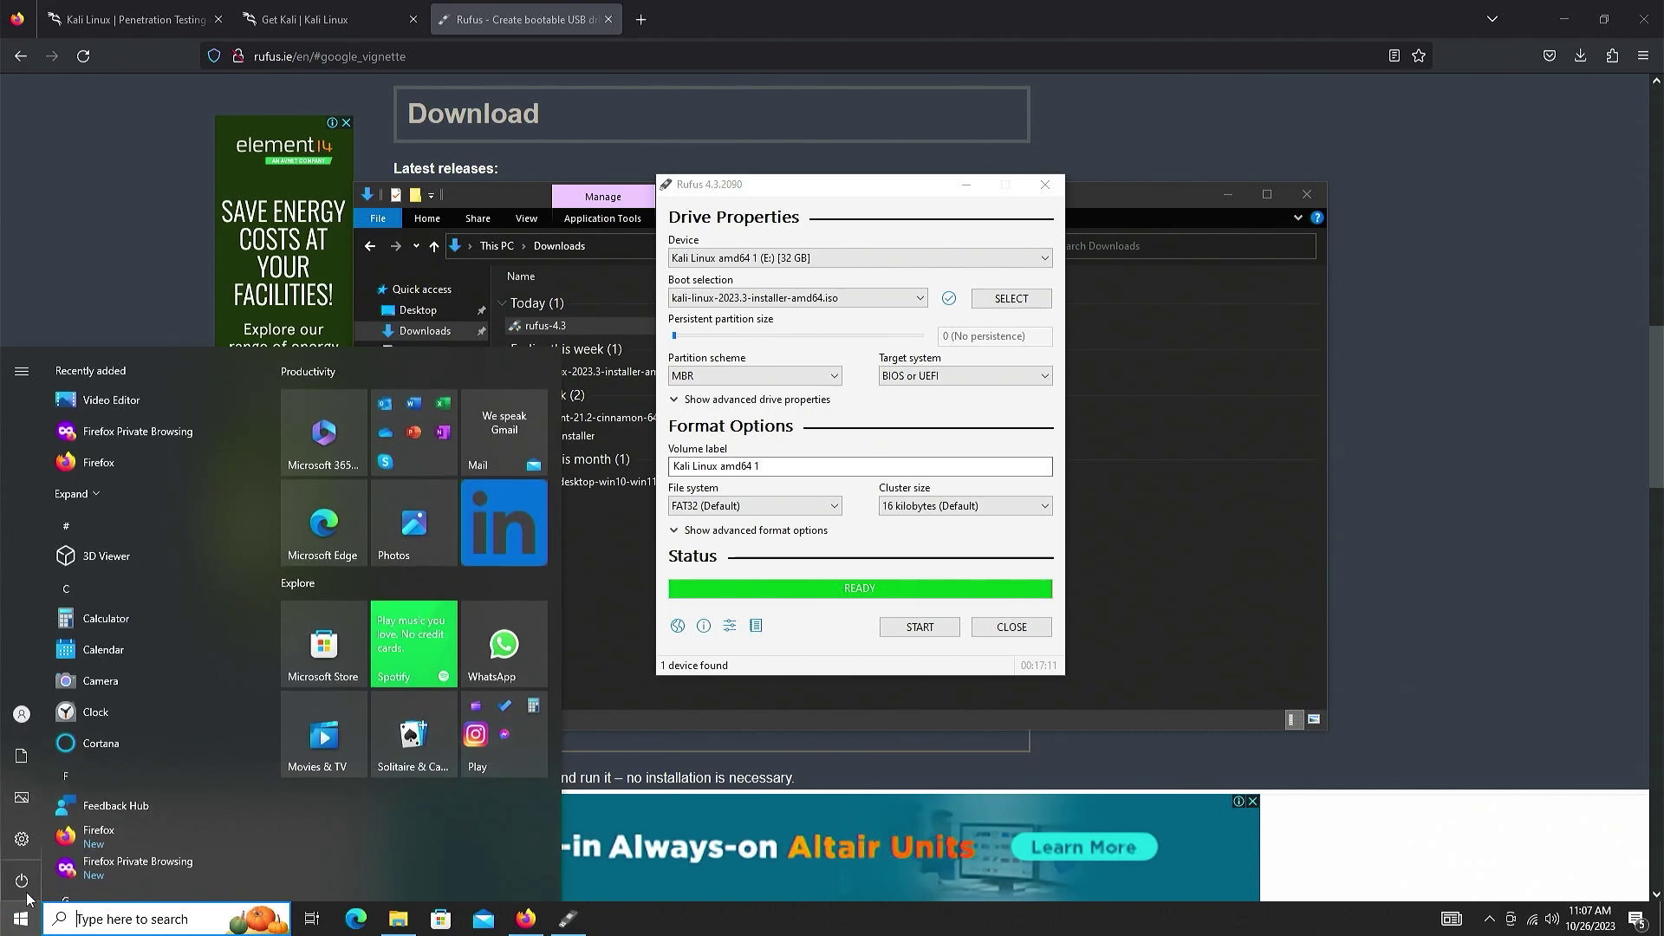
click(21, 881)
click(44, 837)
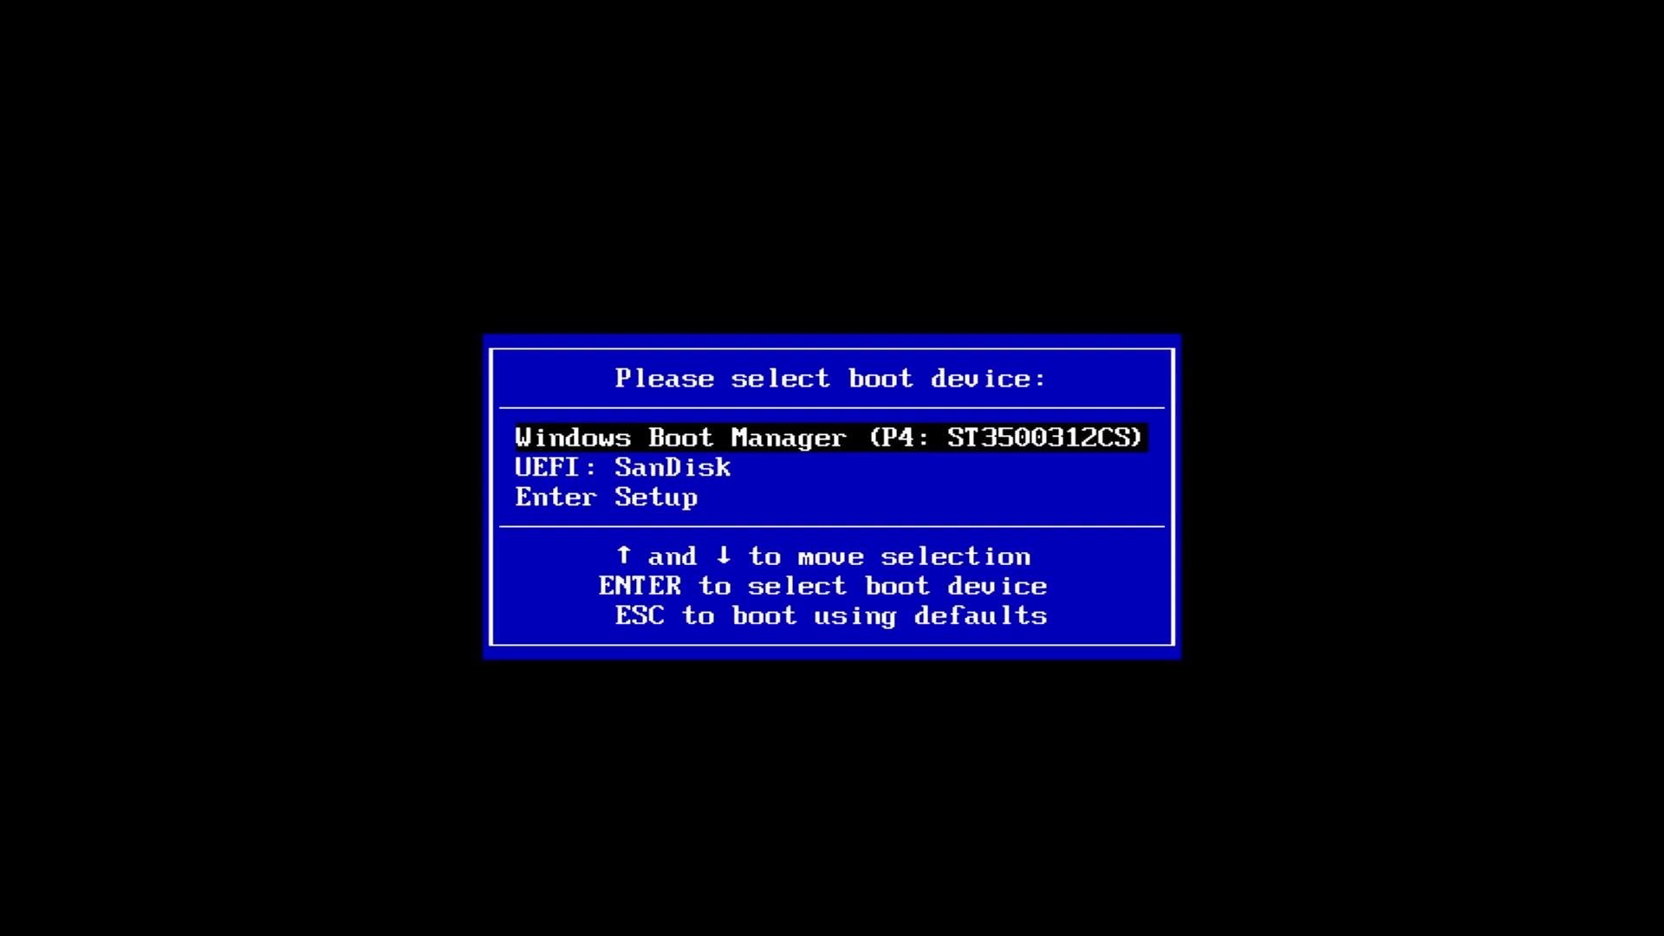
Boot from UEFI: SanDisk and choose Graphical install in the Kali boot menu
key(Down)
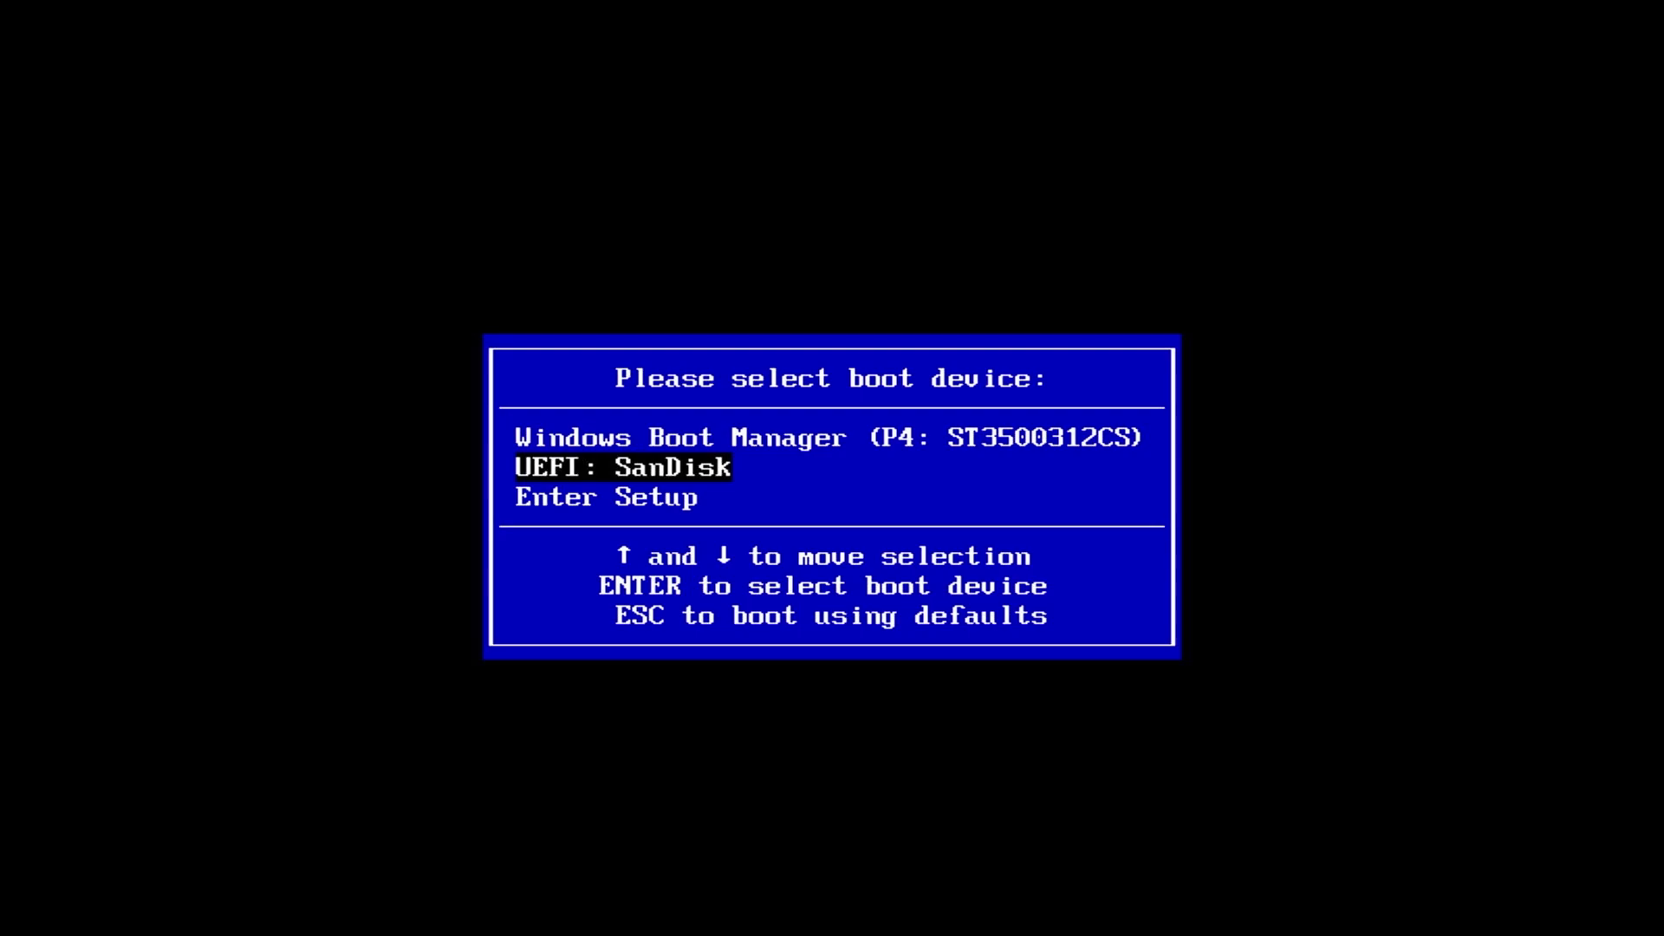
key(Up)
key(Down)
key(Return)
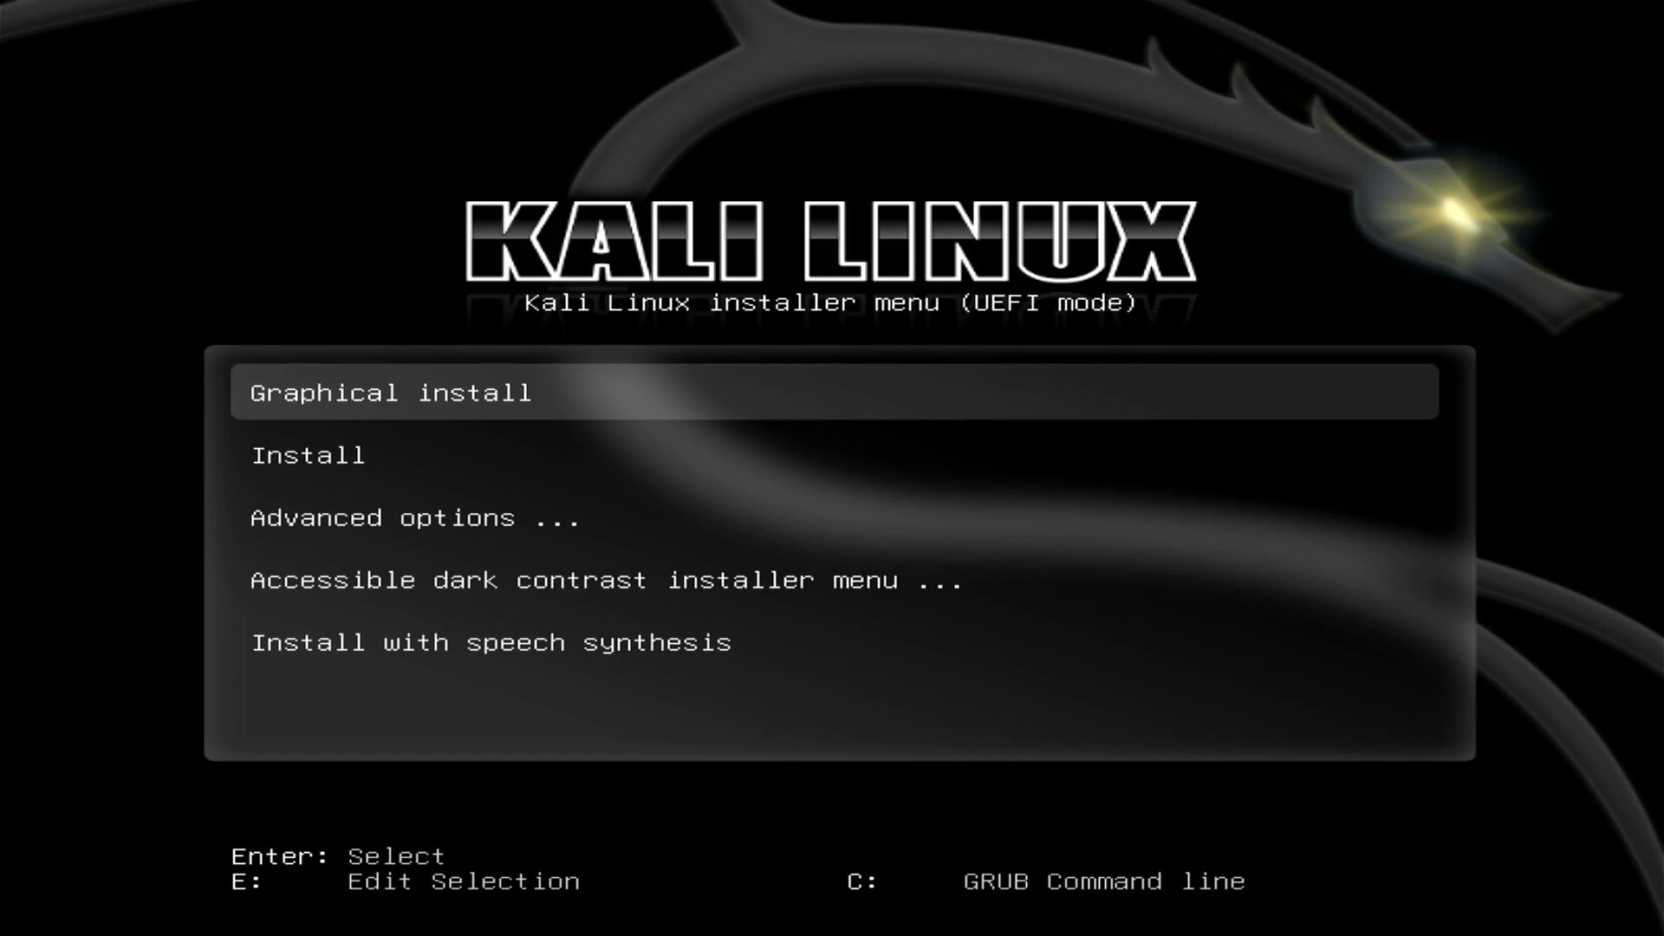
key(Return)
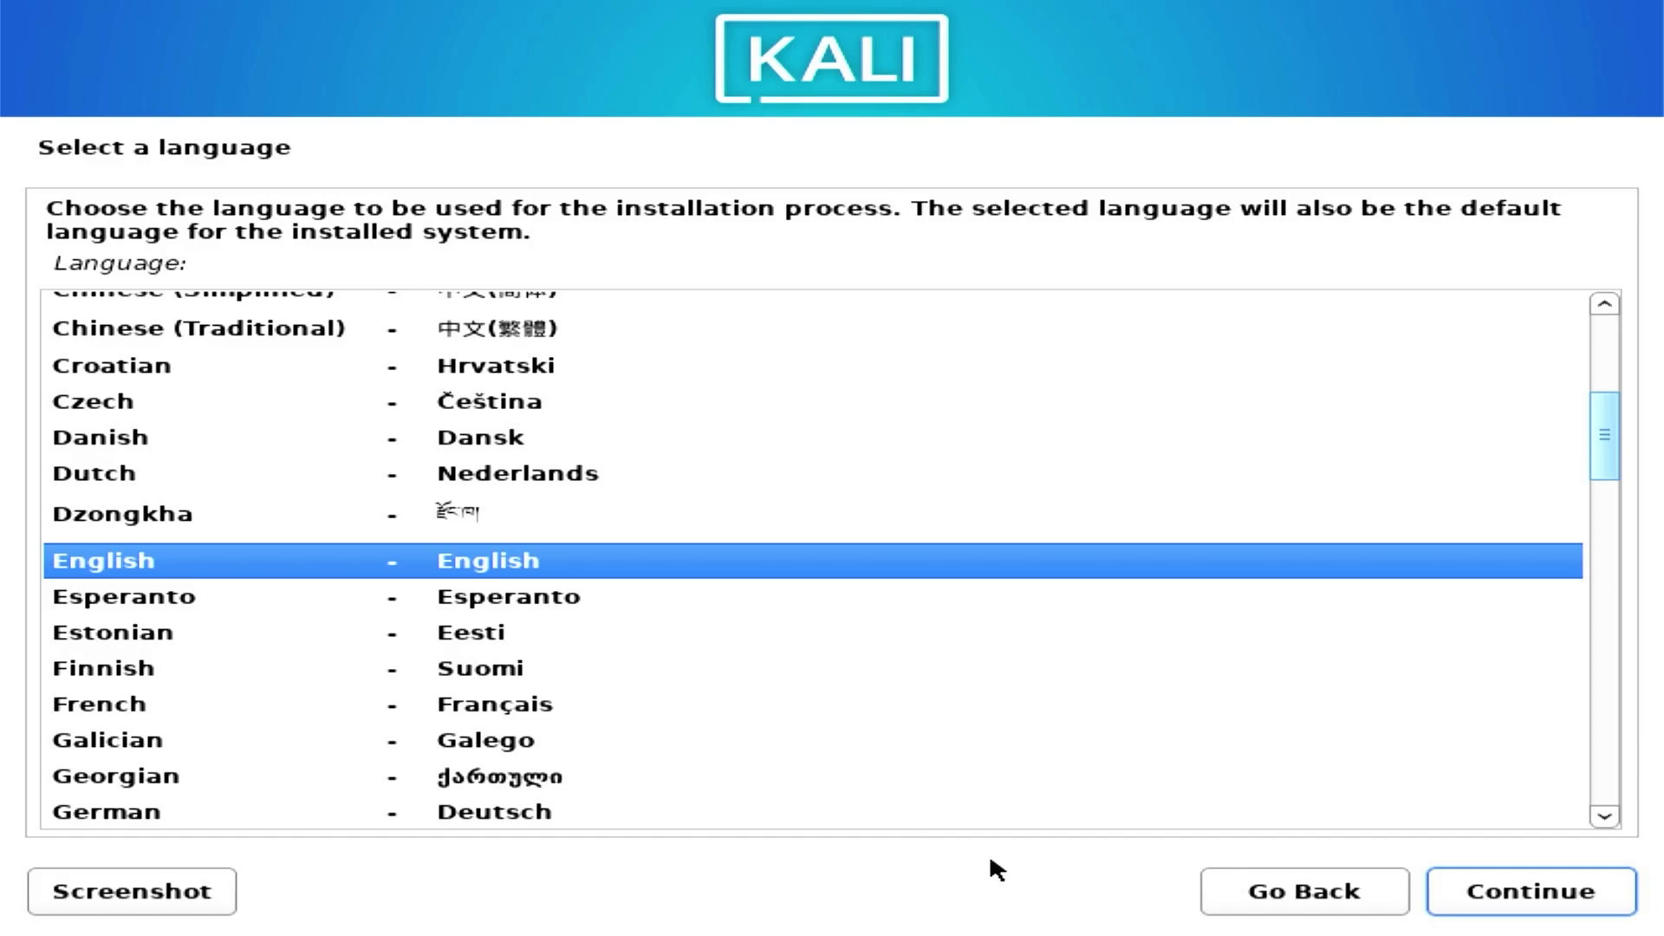
Keep English as the installation language and set the location to United Kingdom
click(1582, 915)
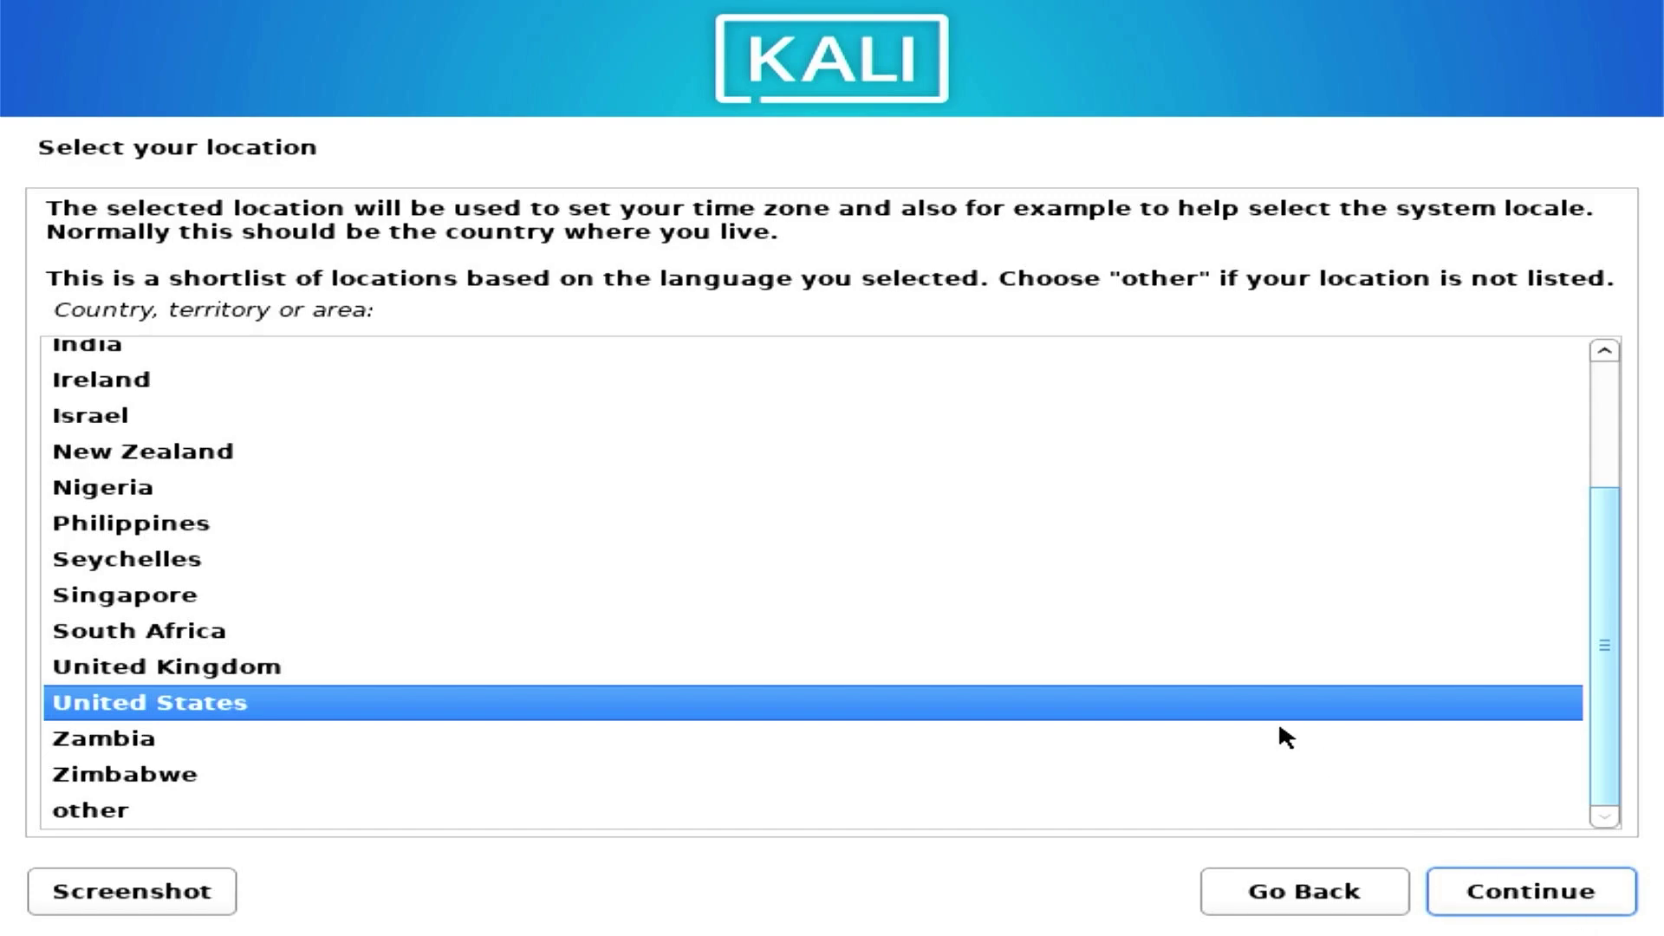
click(1250, 675)
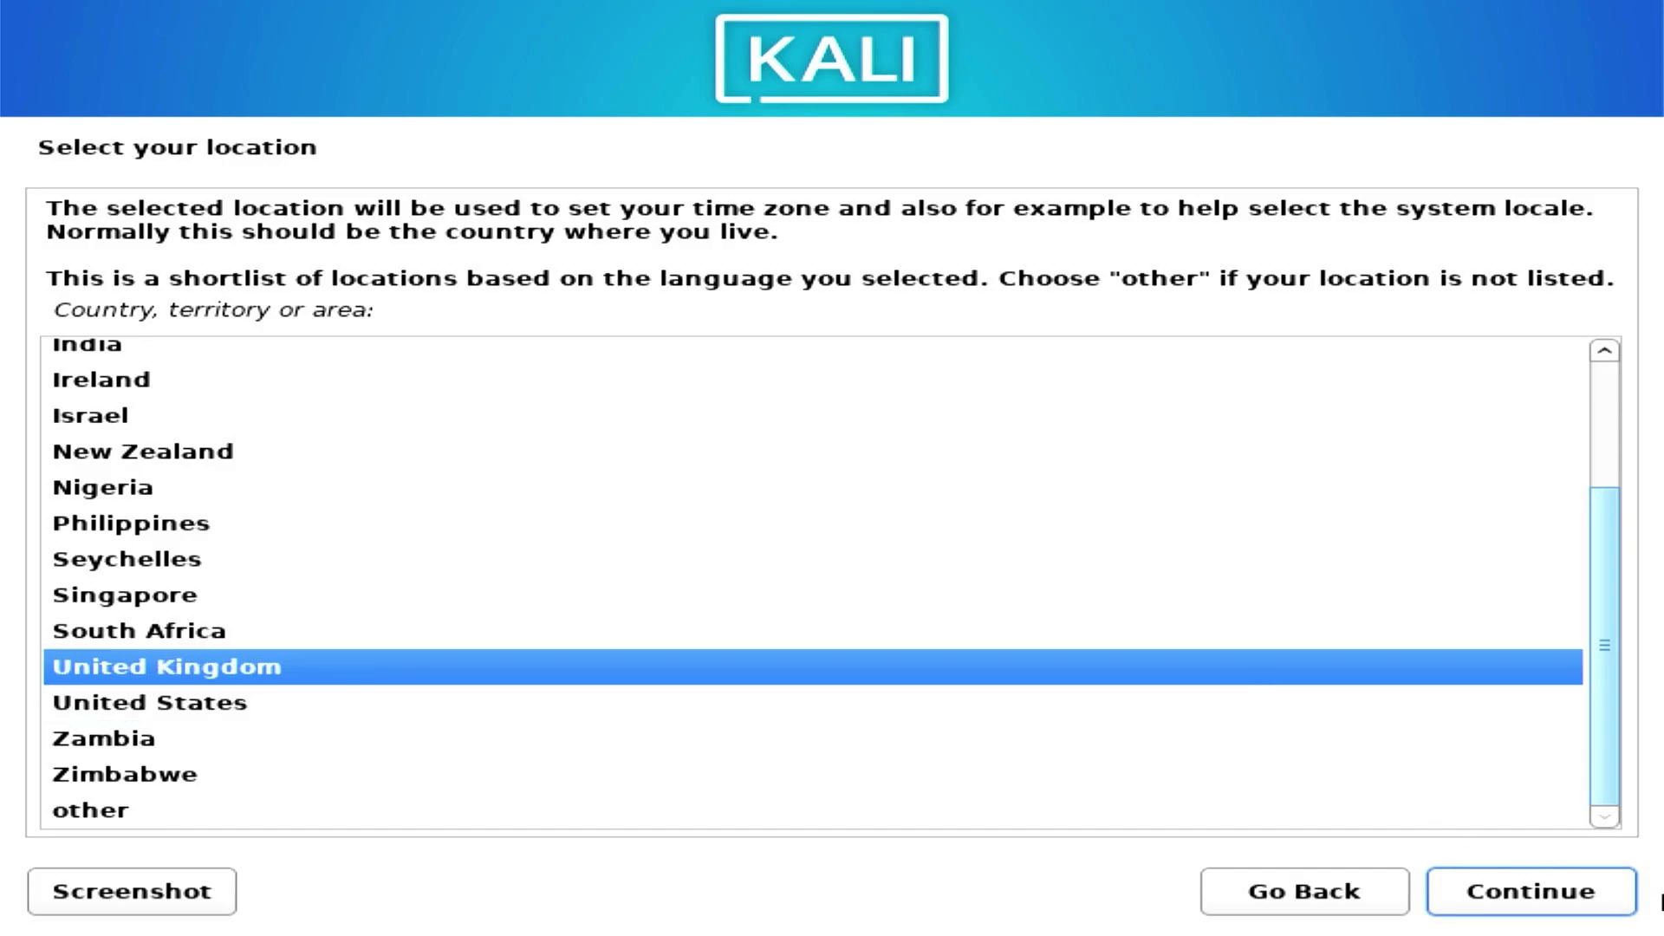
click(1570, 888)
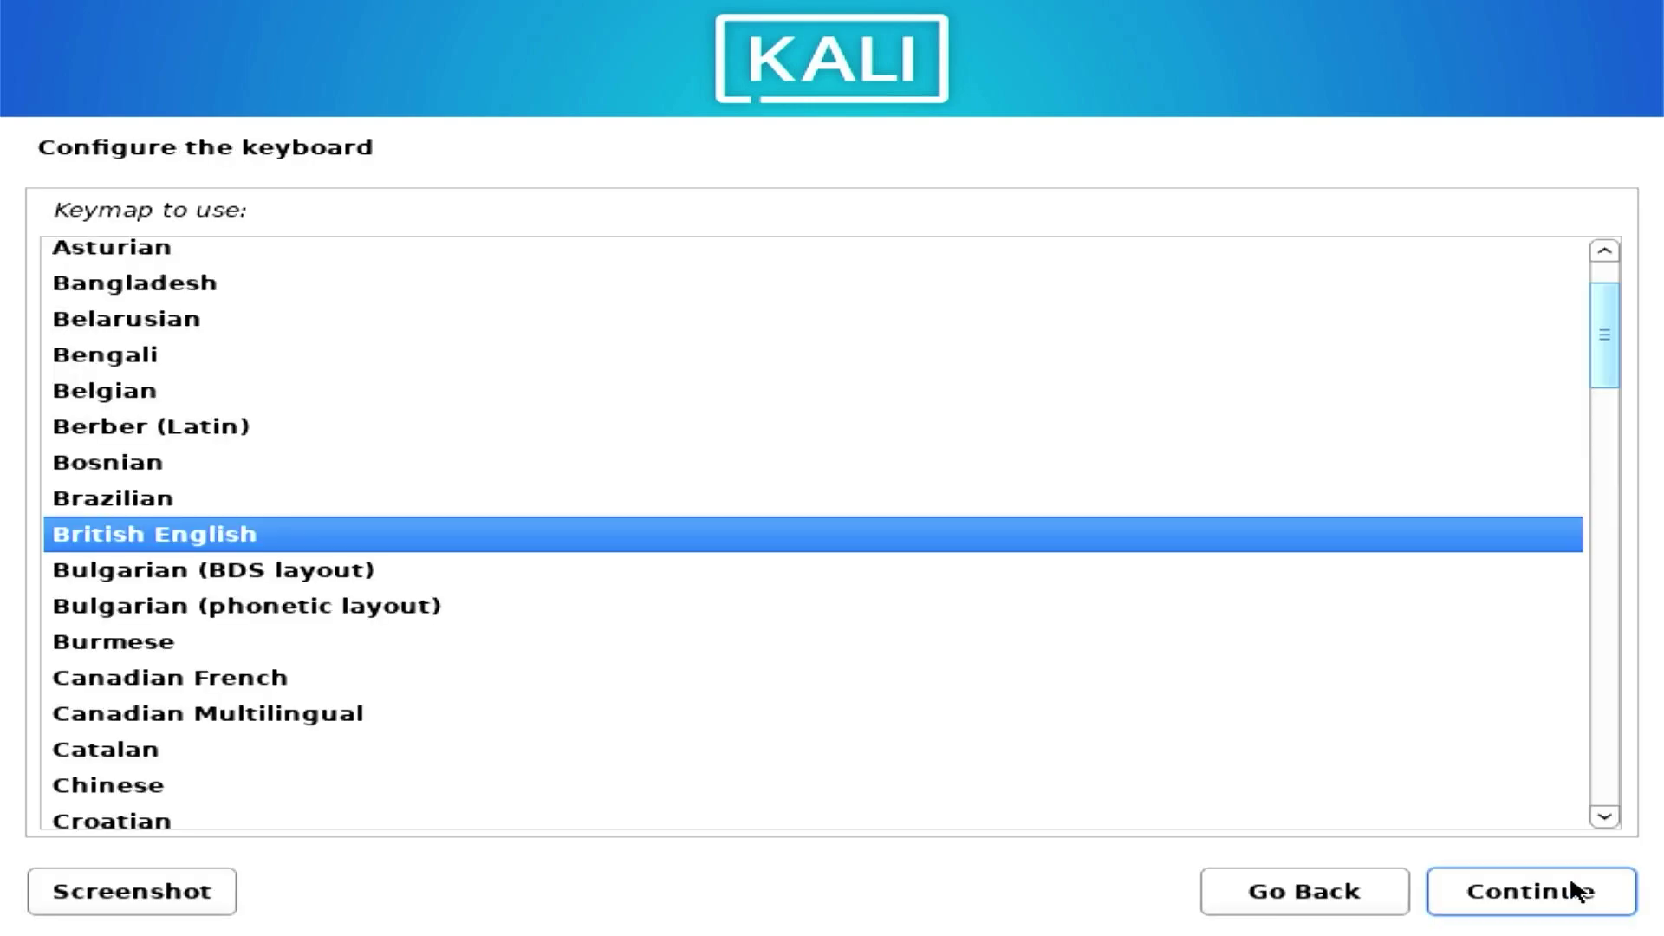
Choose American English as the keyboard layout
scroll(512, 455, up, 3)
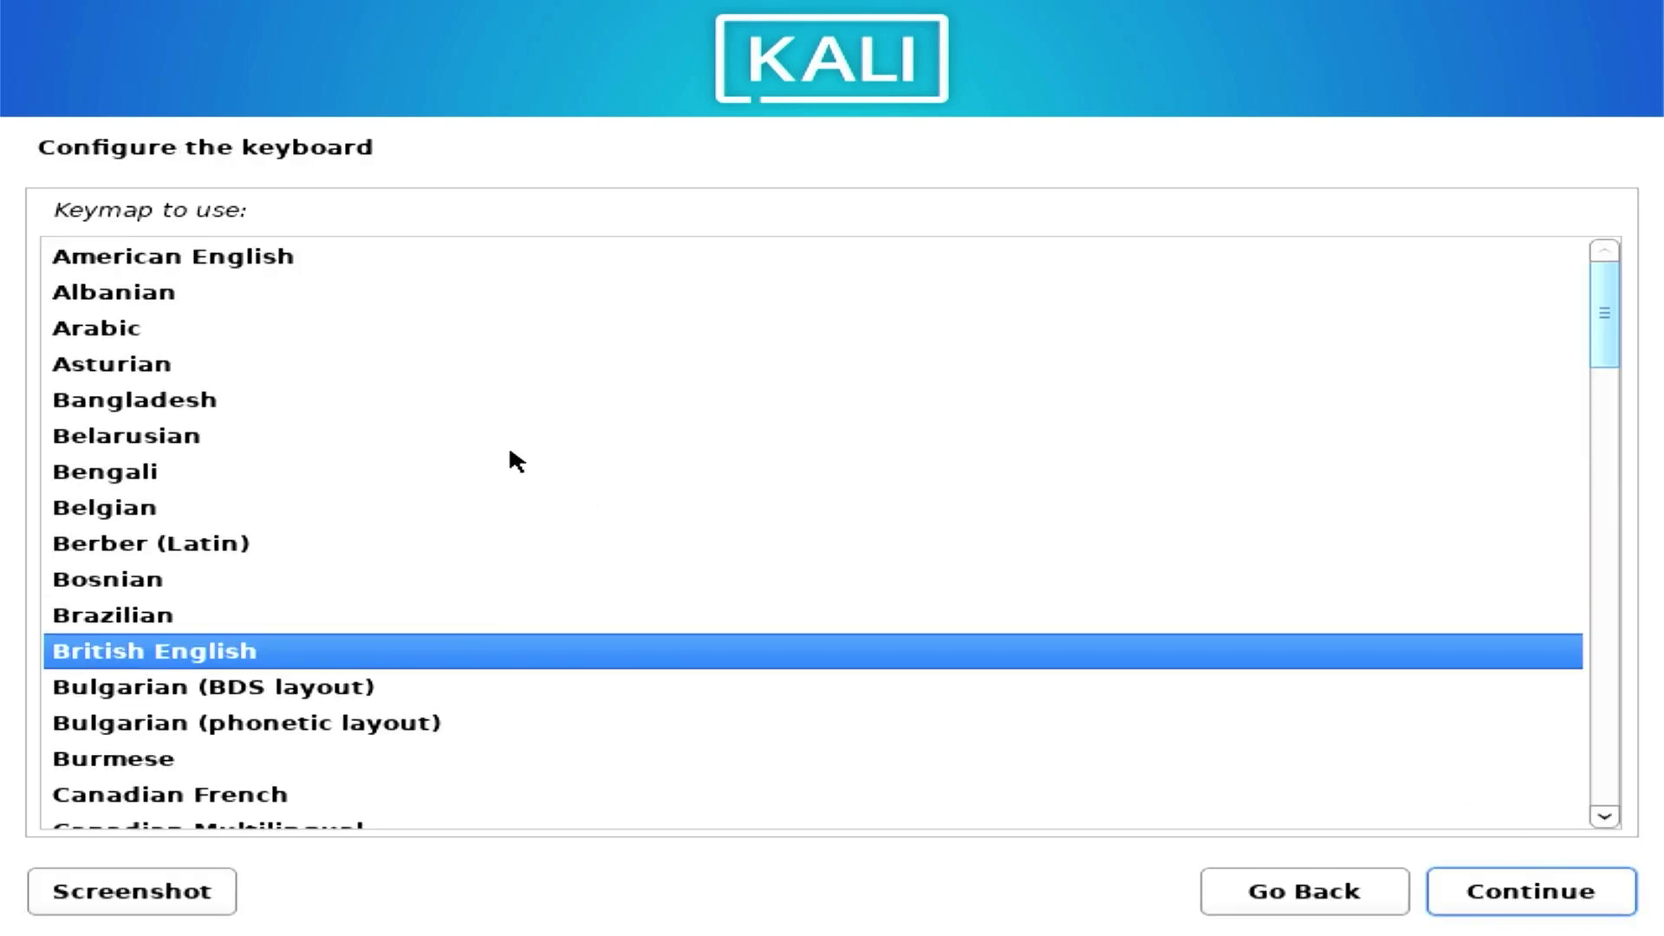
click(427, 267)
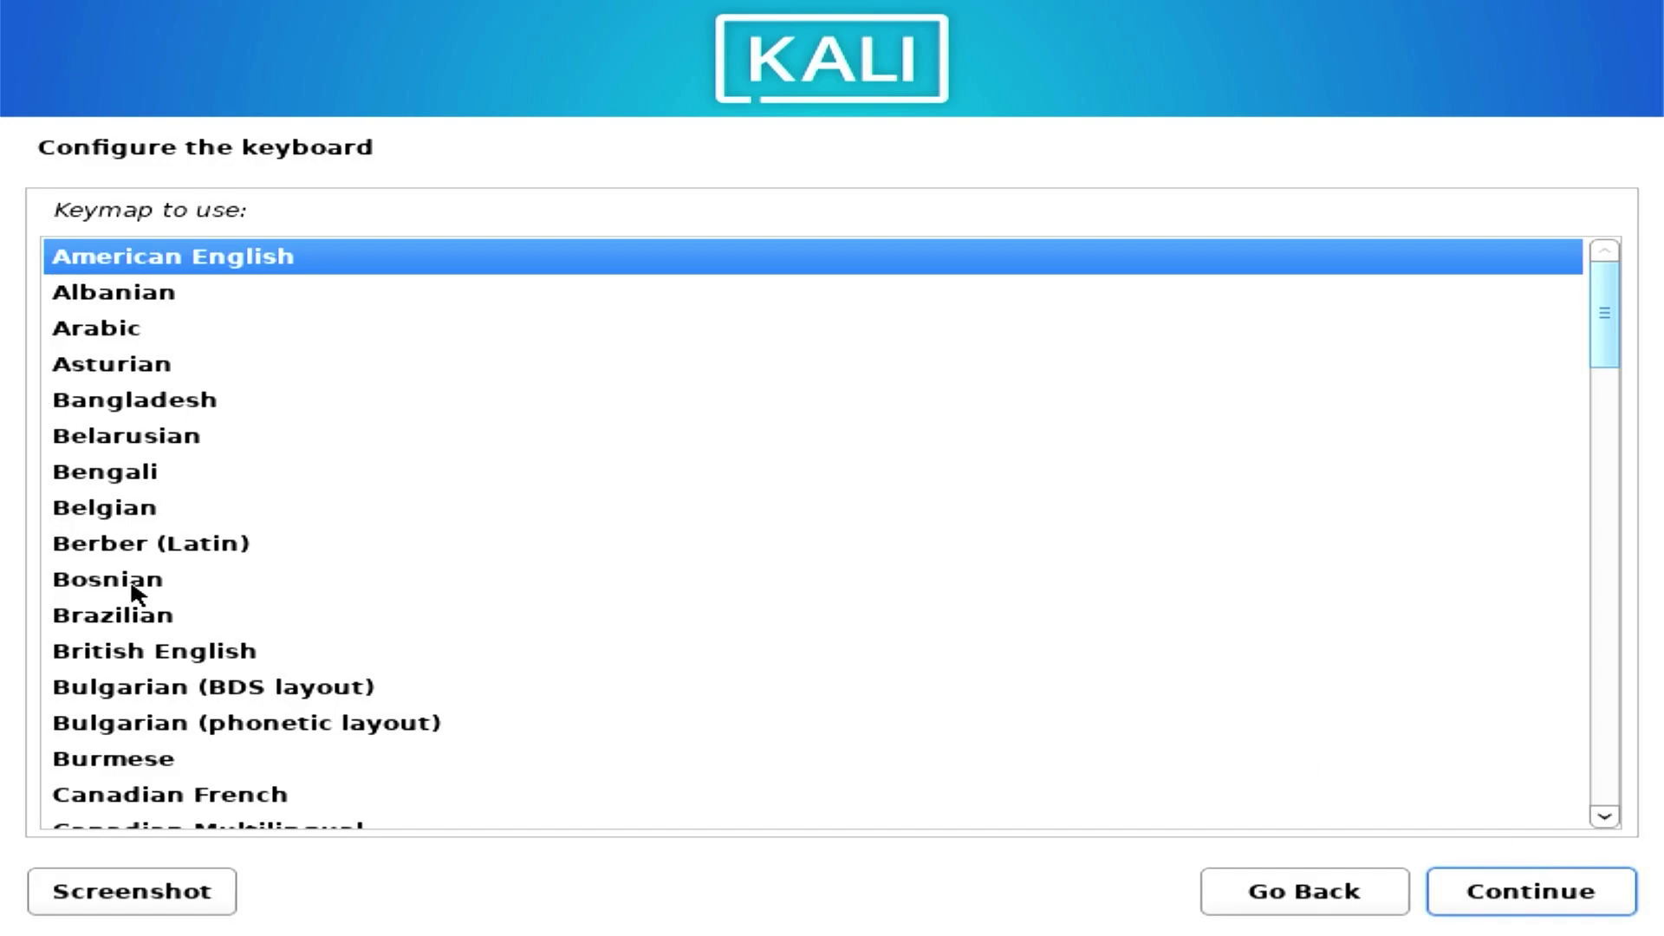
scroll(359, 689, down, 2)
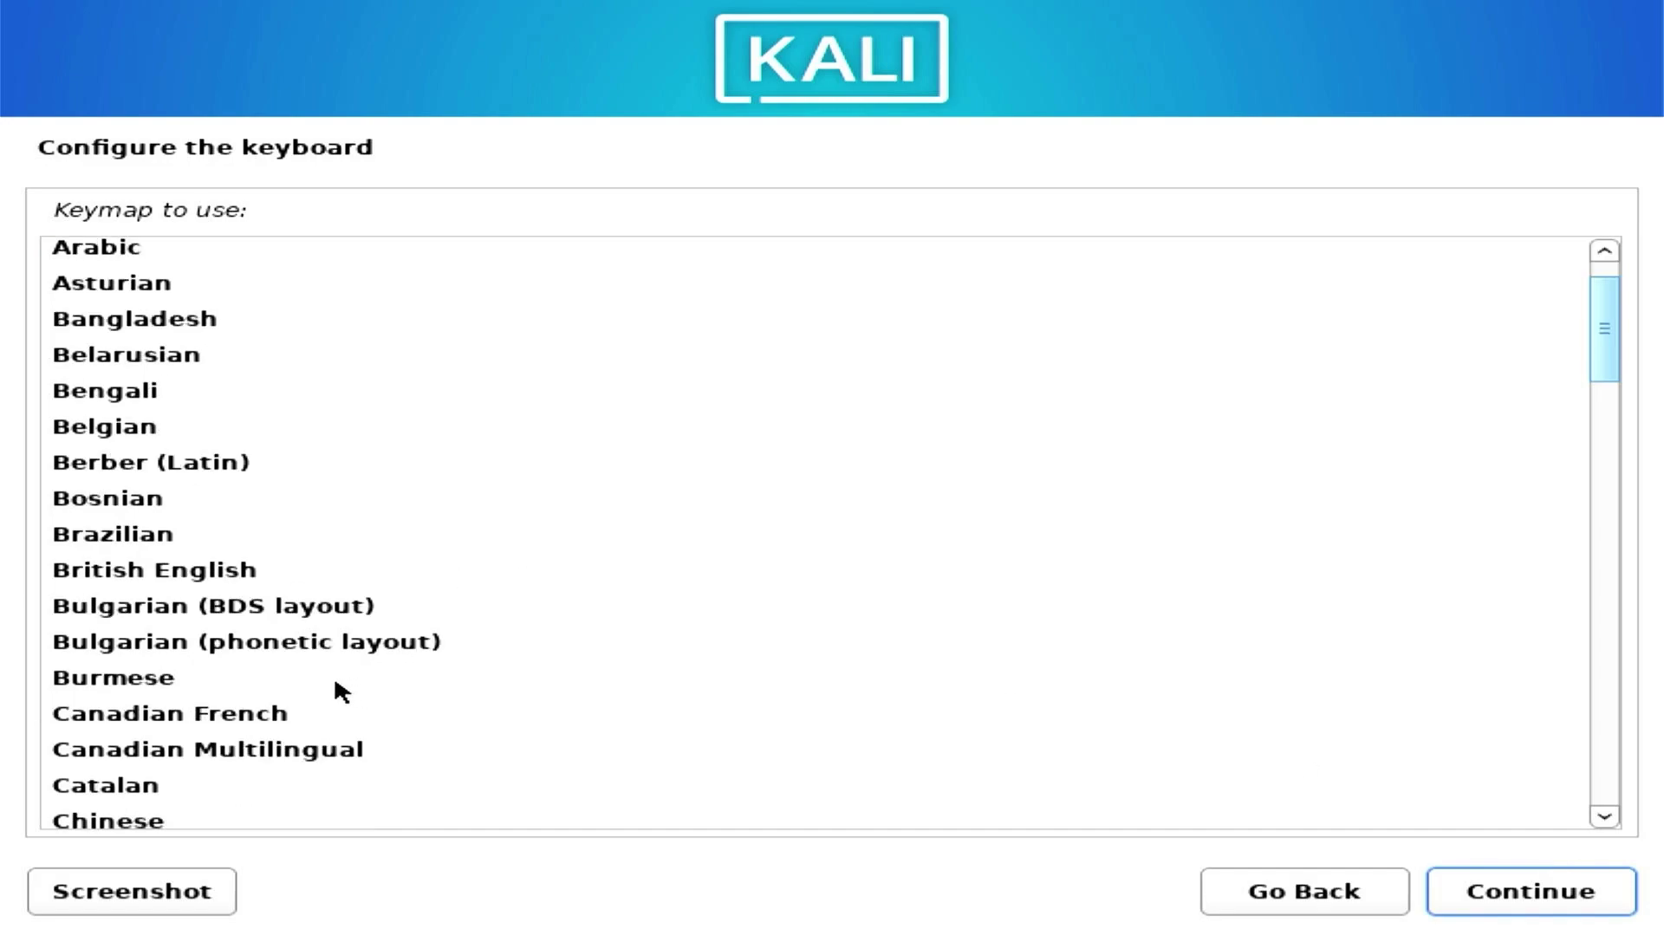
click(1478, 912)
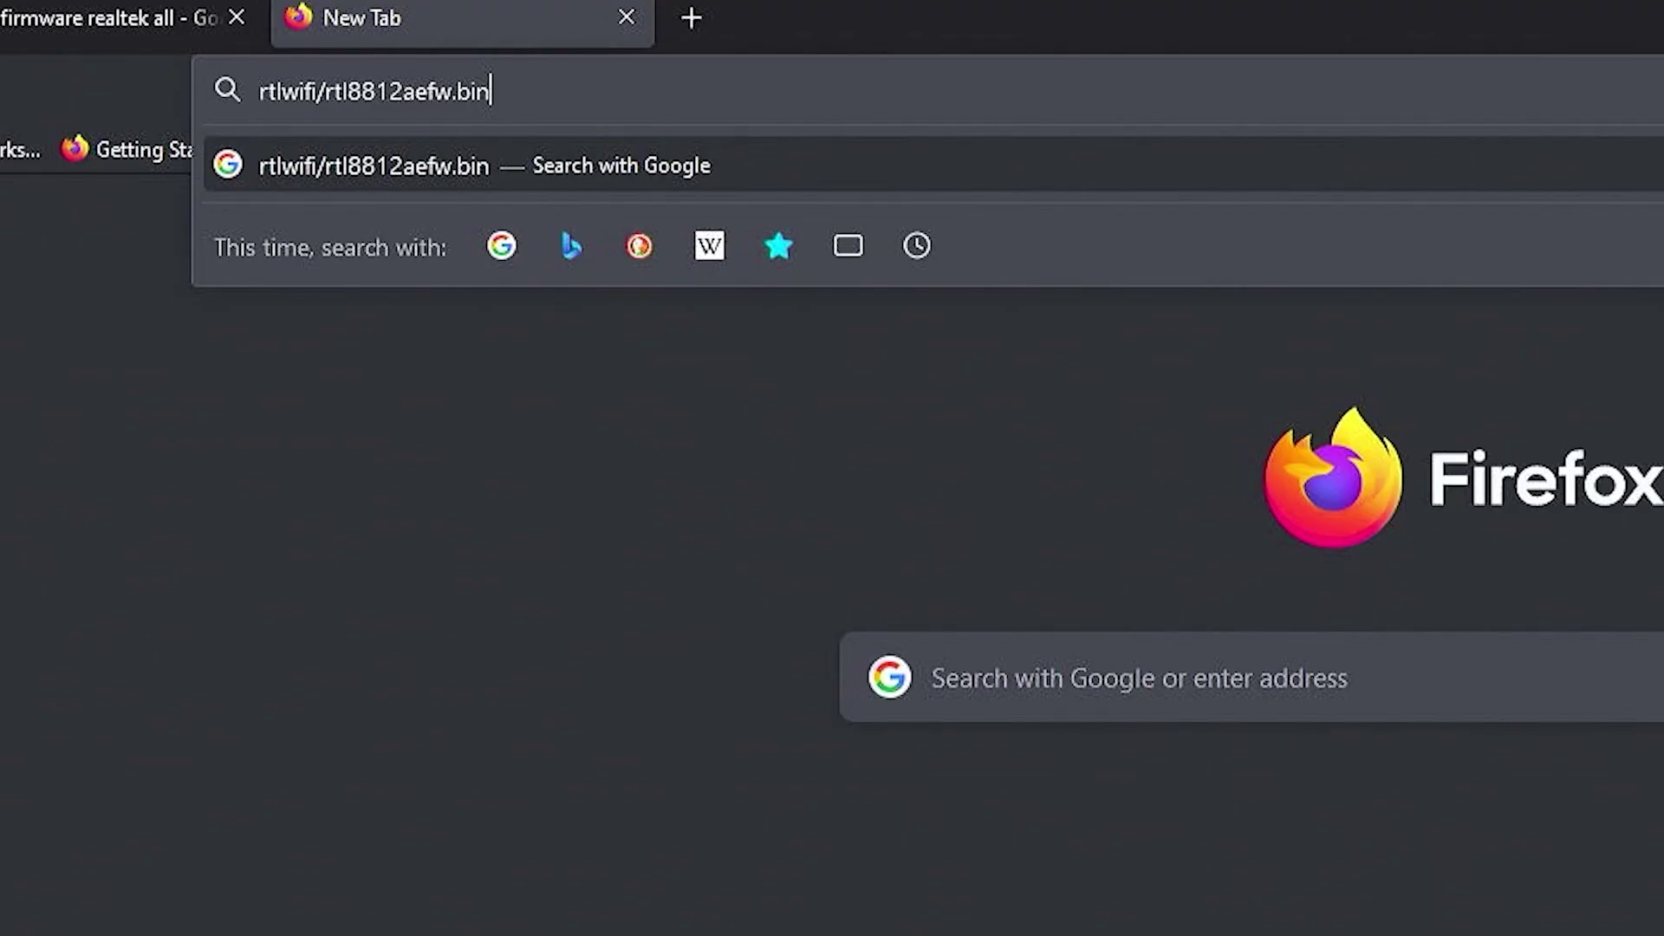
Search the web for the missing firmware and download firmware-realtek_20230515-3_all.deb from a US mirror
key(Return)
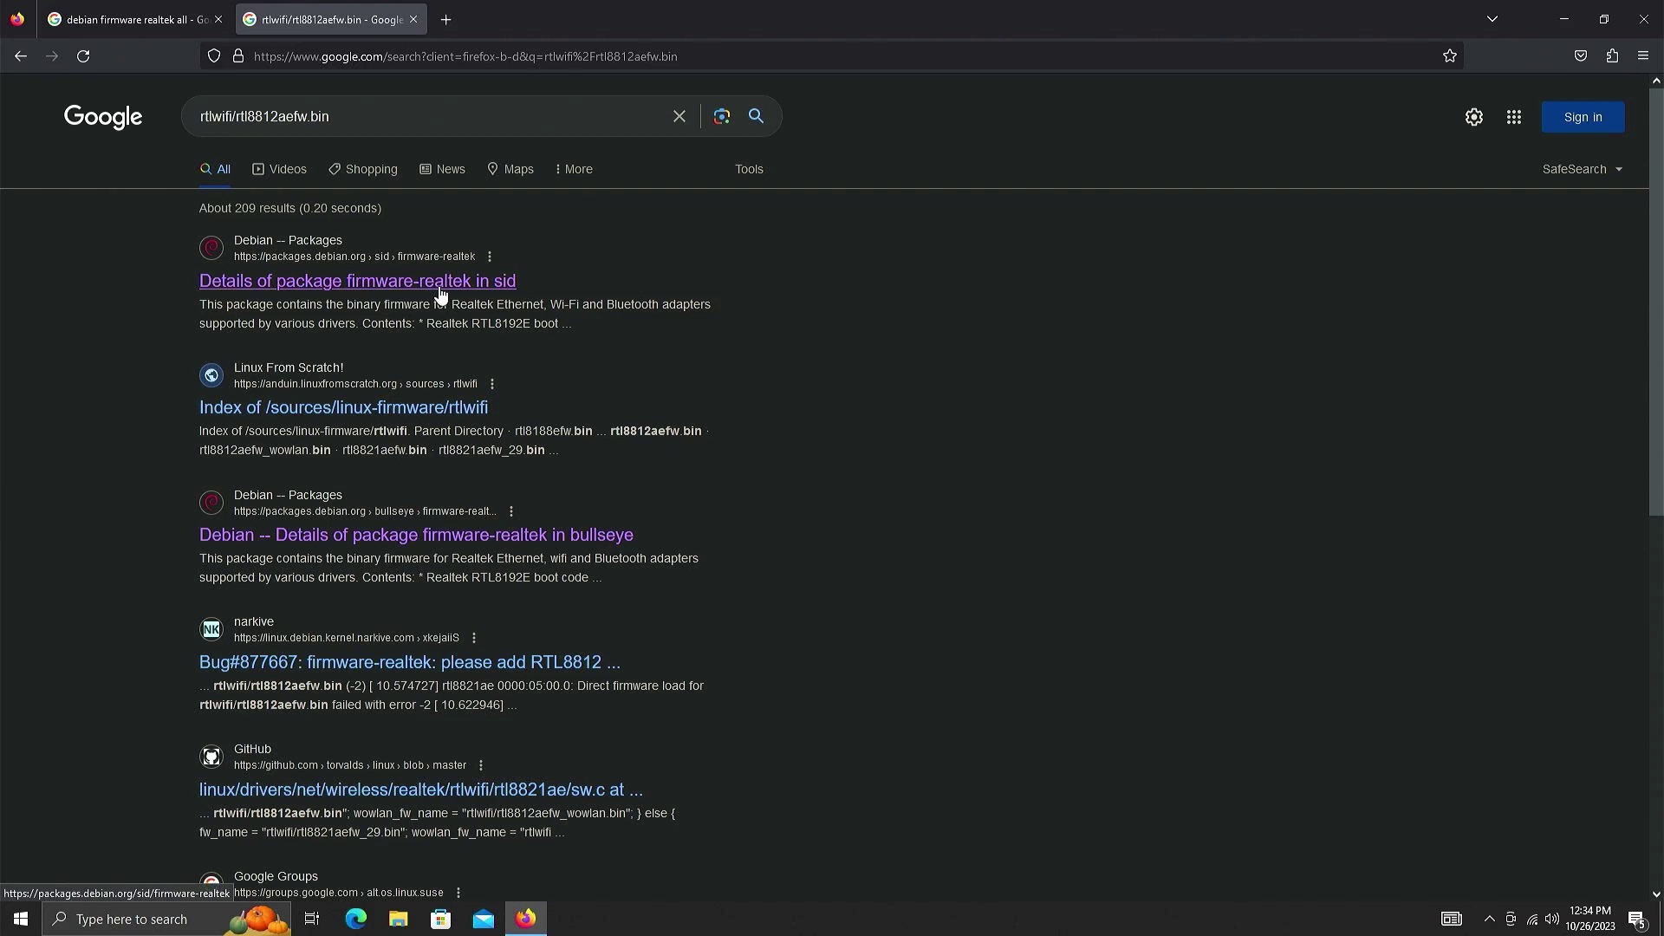
click(373, 283)
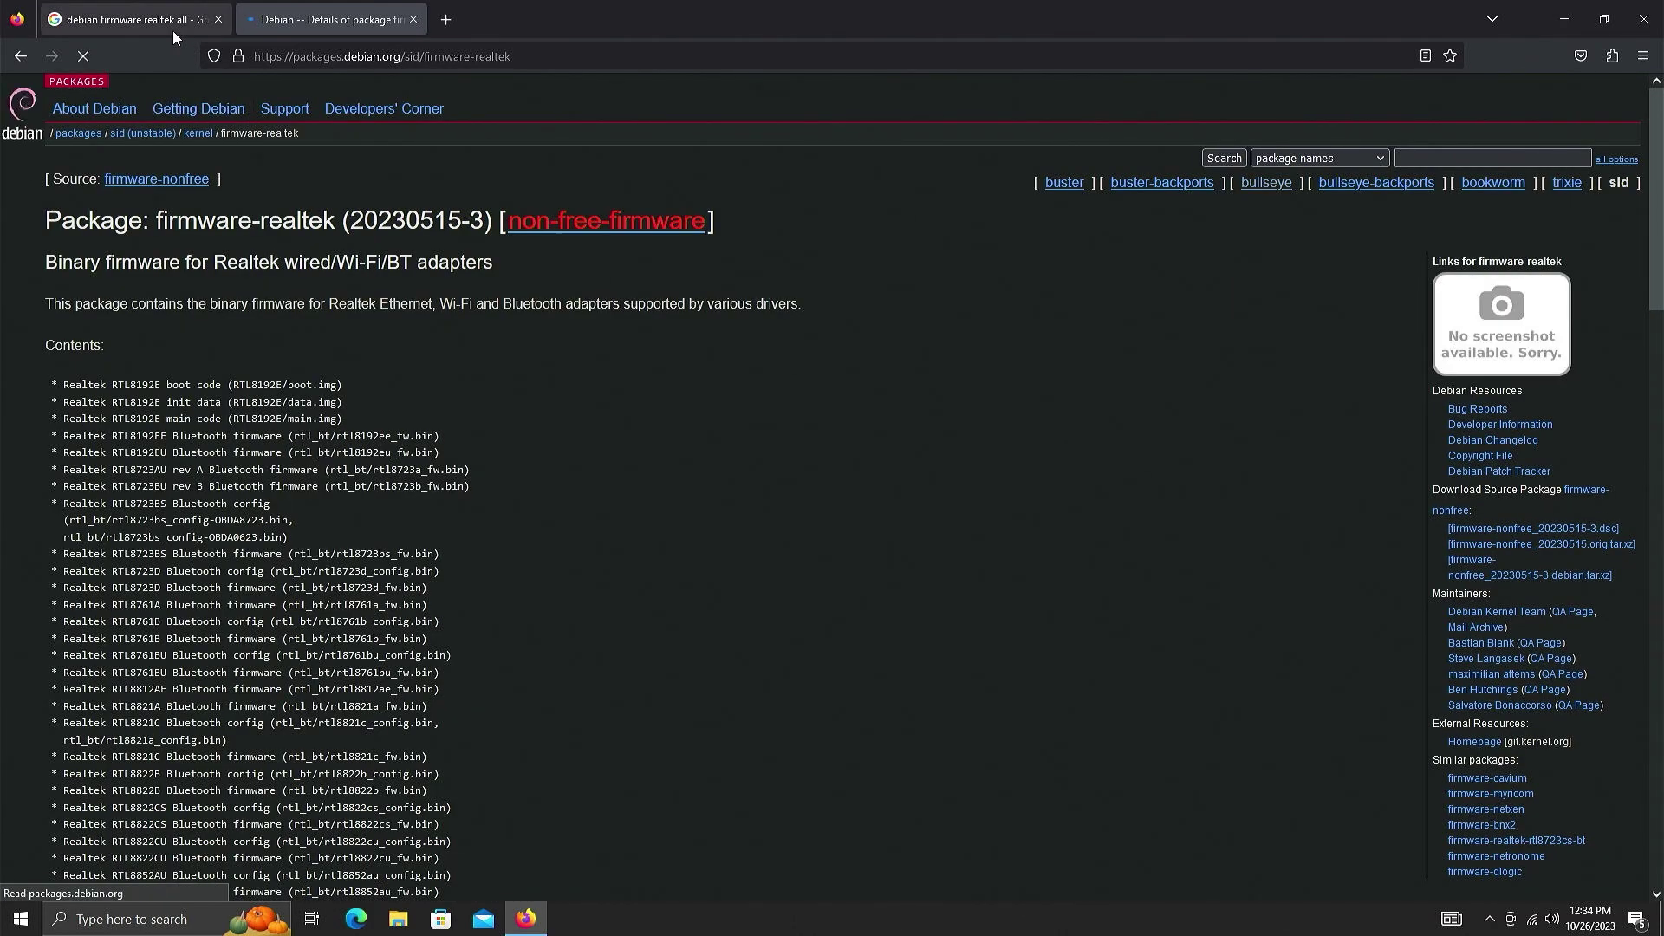
click(73, 30)
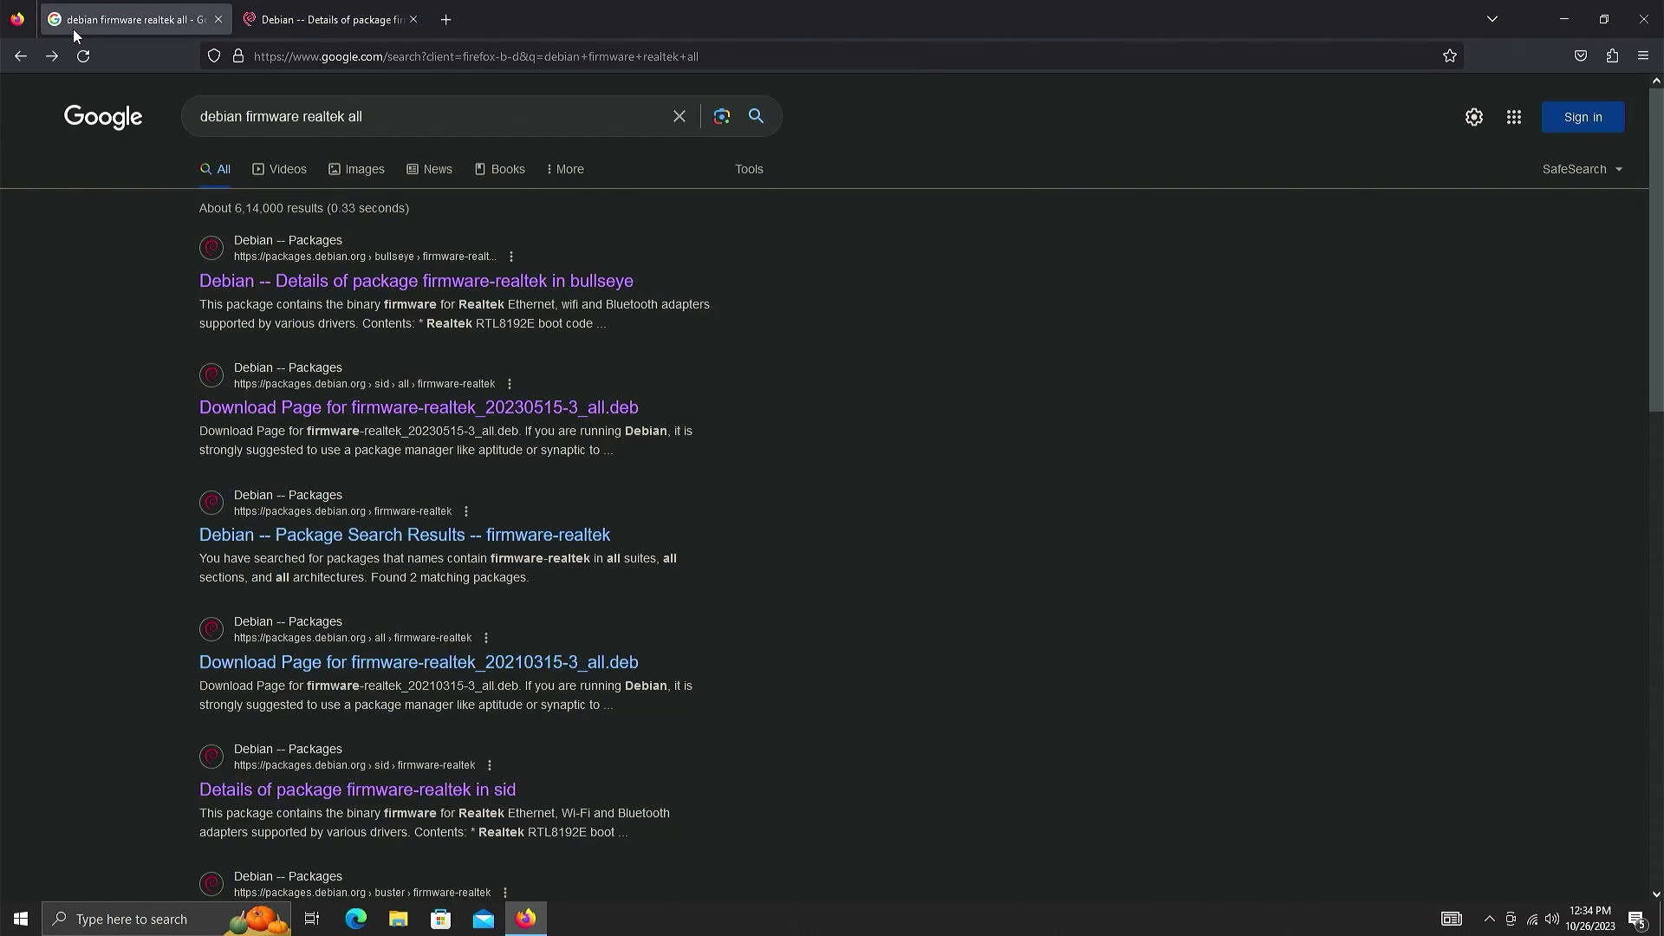
click(305, 409)
click(194, 529)
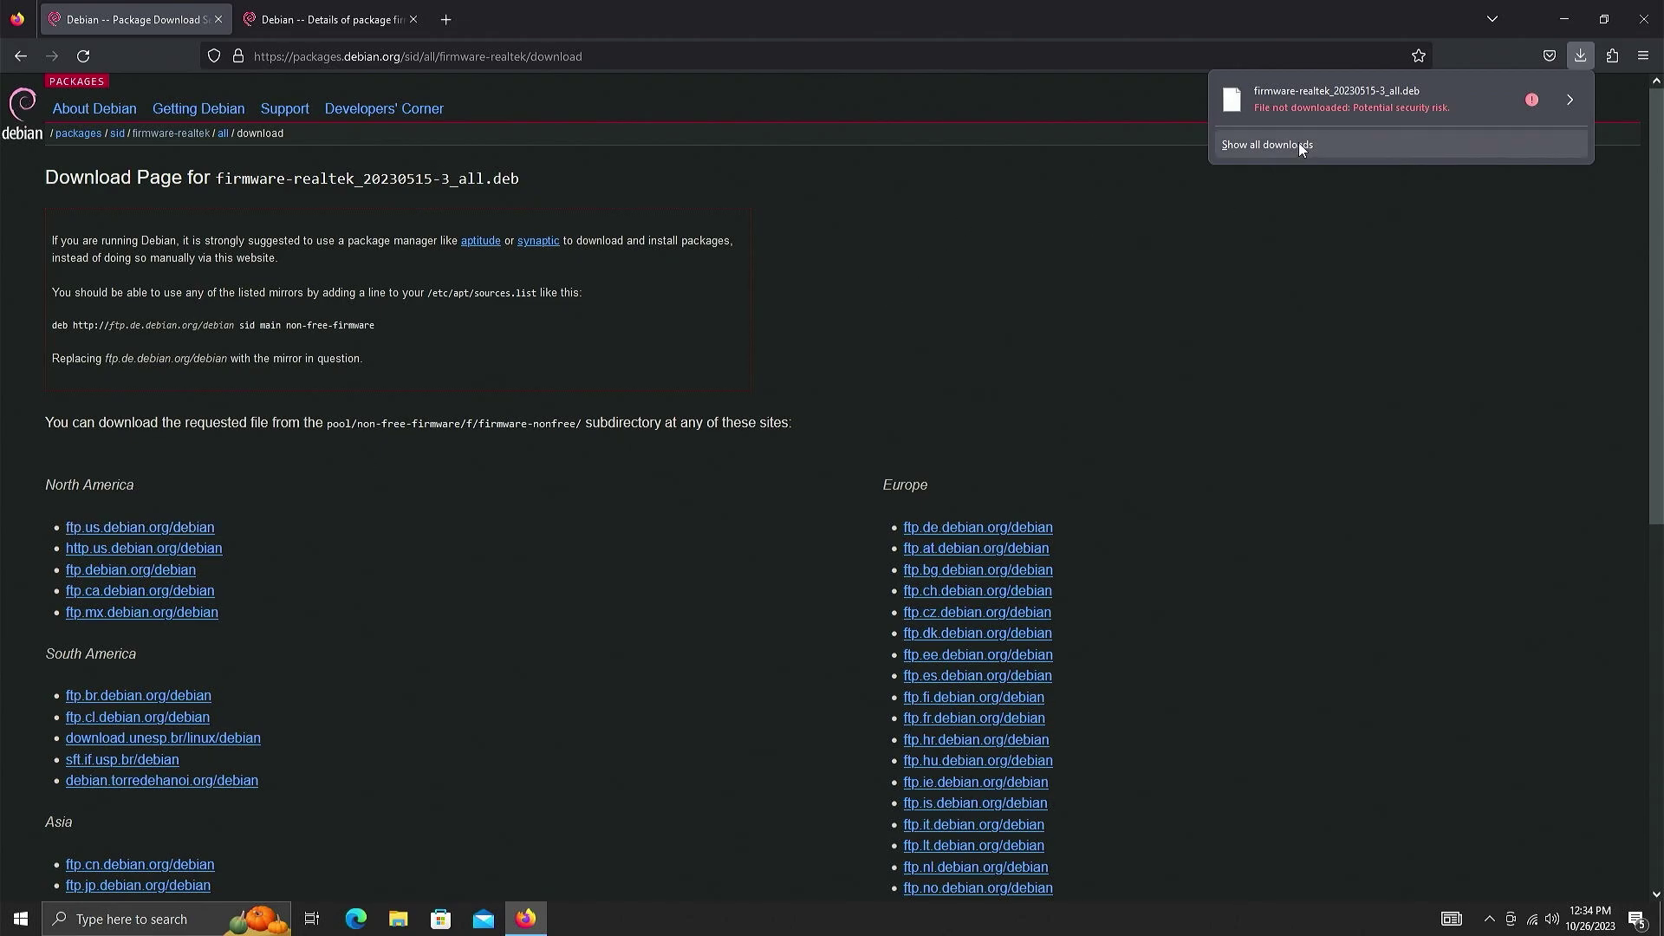
Allow the blocked insecure HTTP download of the firmware package
right_click(1314, 107)
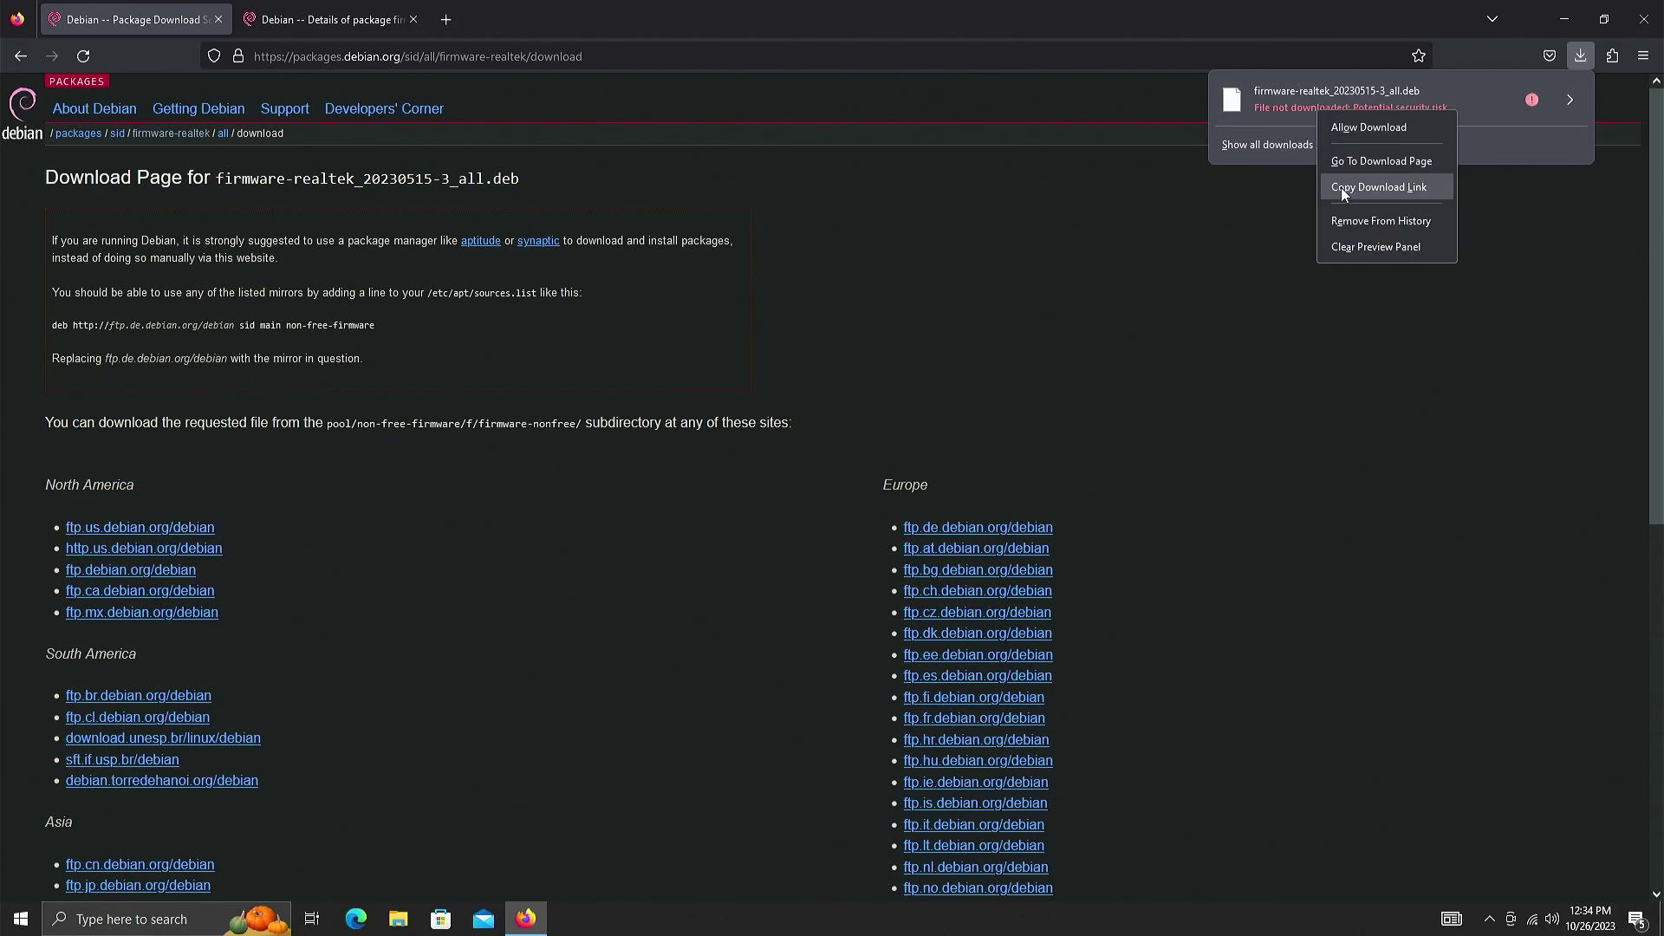
click(1354, 130)
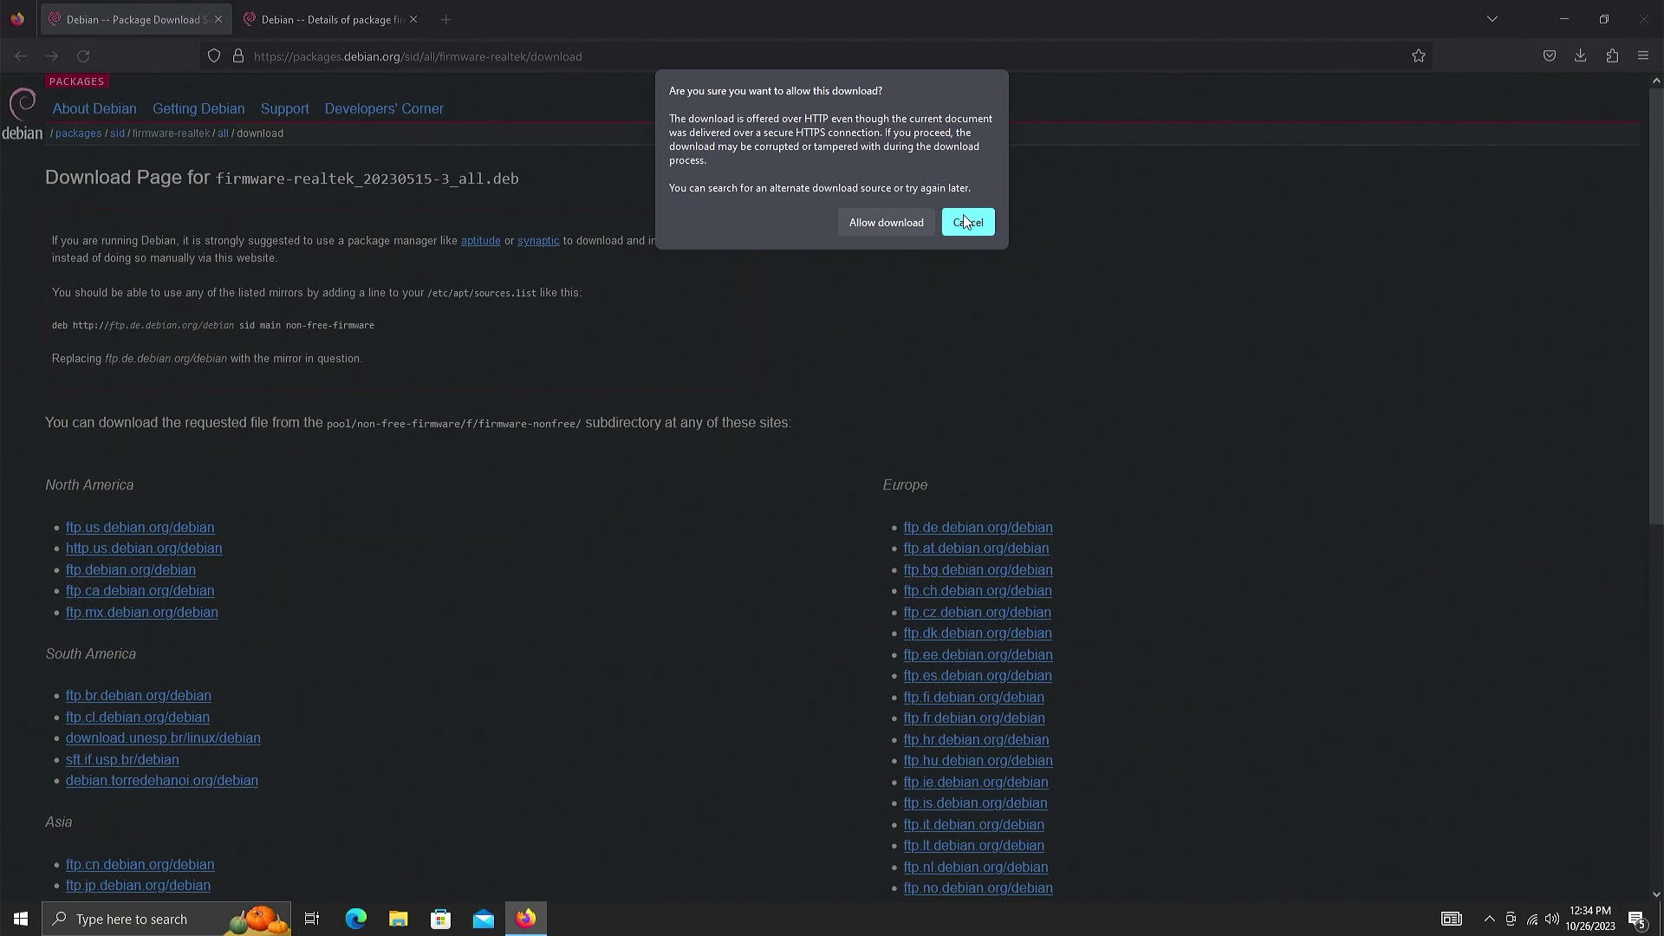
click(903, 226)
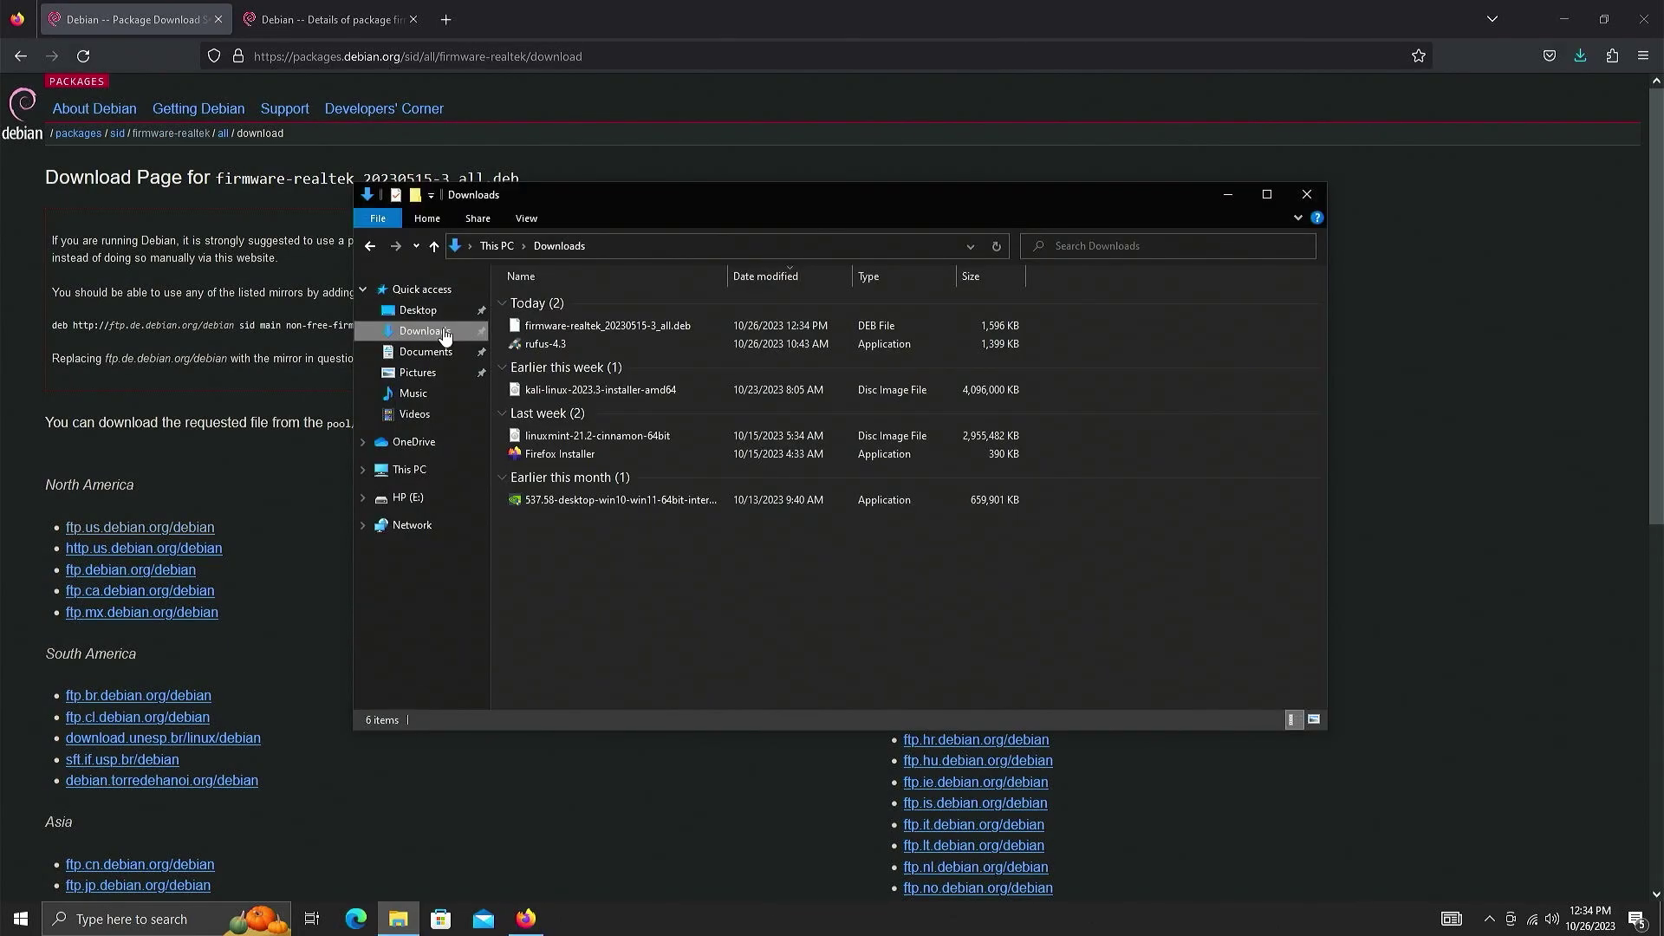
Copy the downloaded firmware-realtek .deb from Downloads and paste it into the root of HP (E:)
click(590, 326)
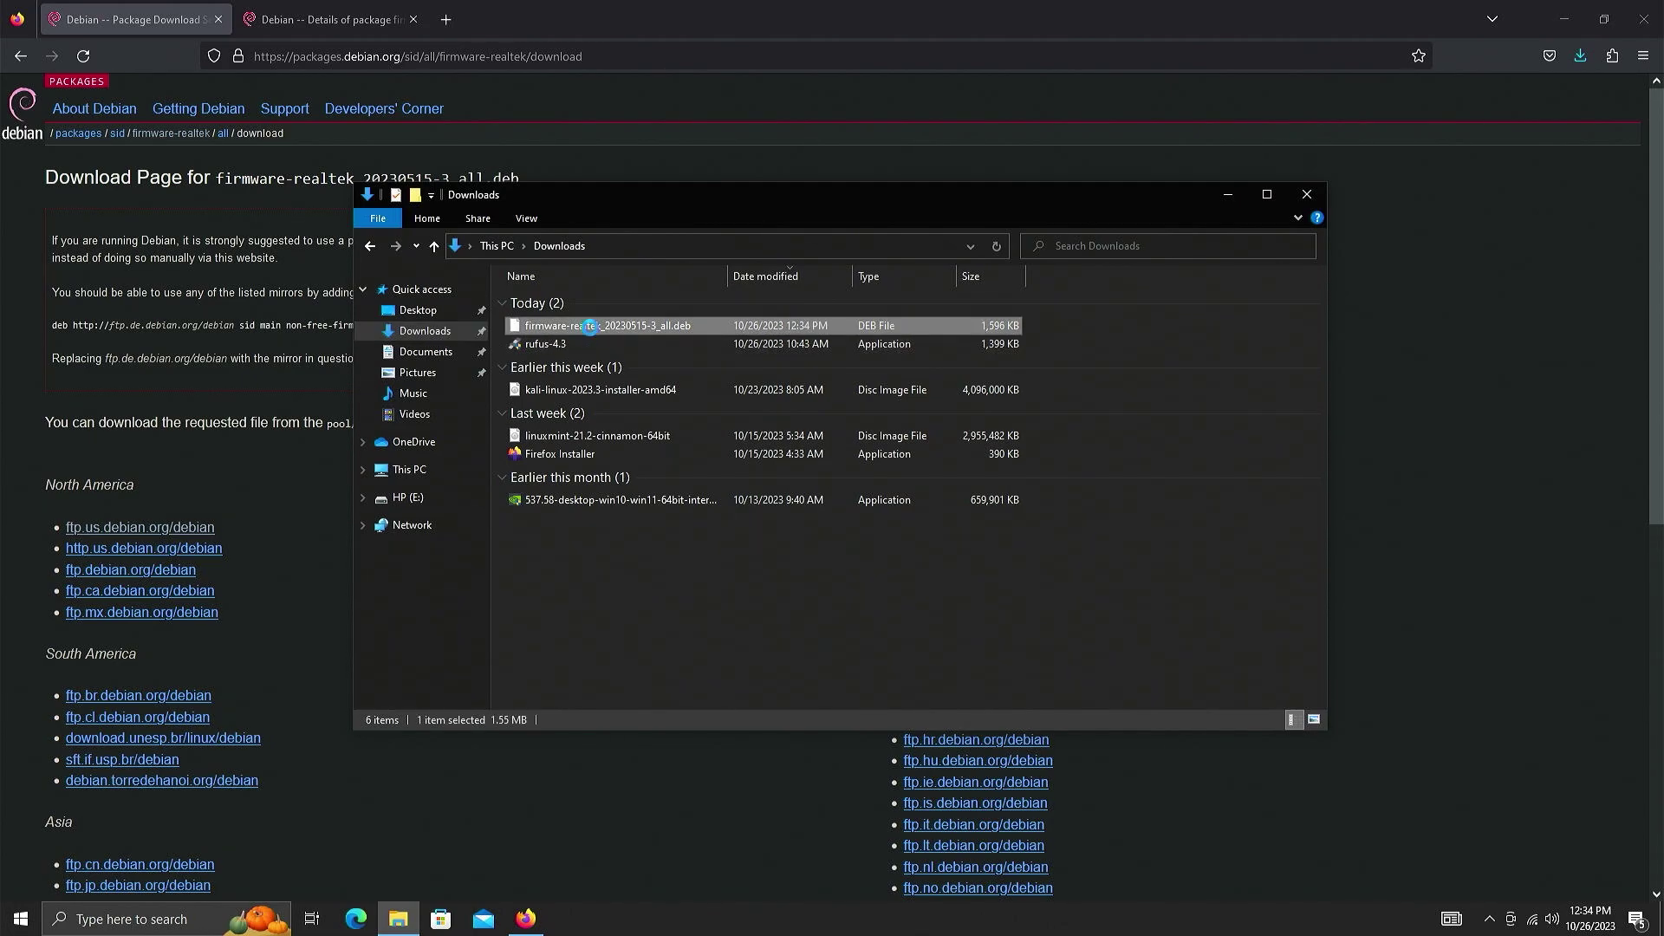
right_click(591, 327)
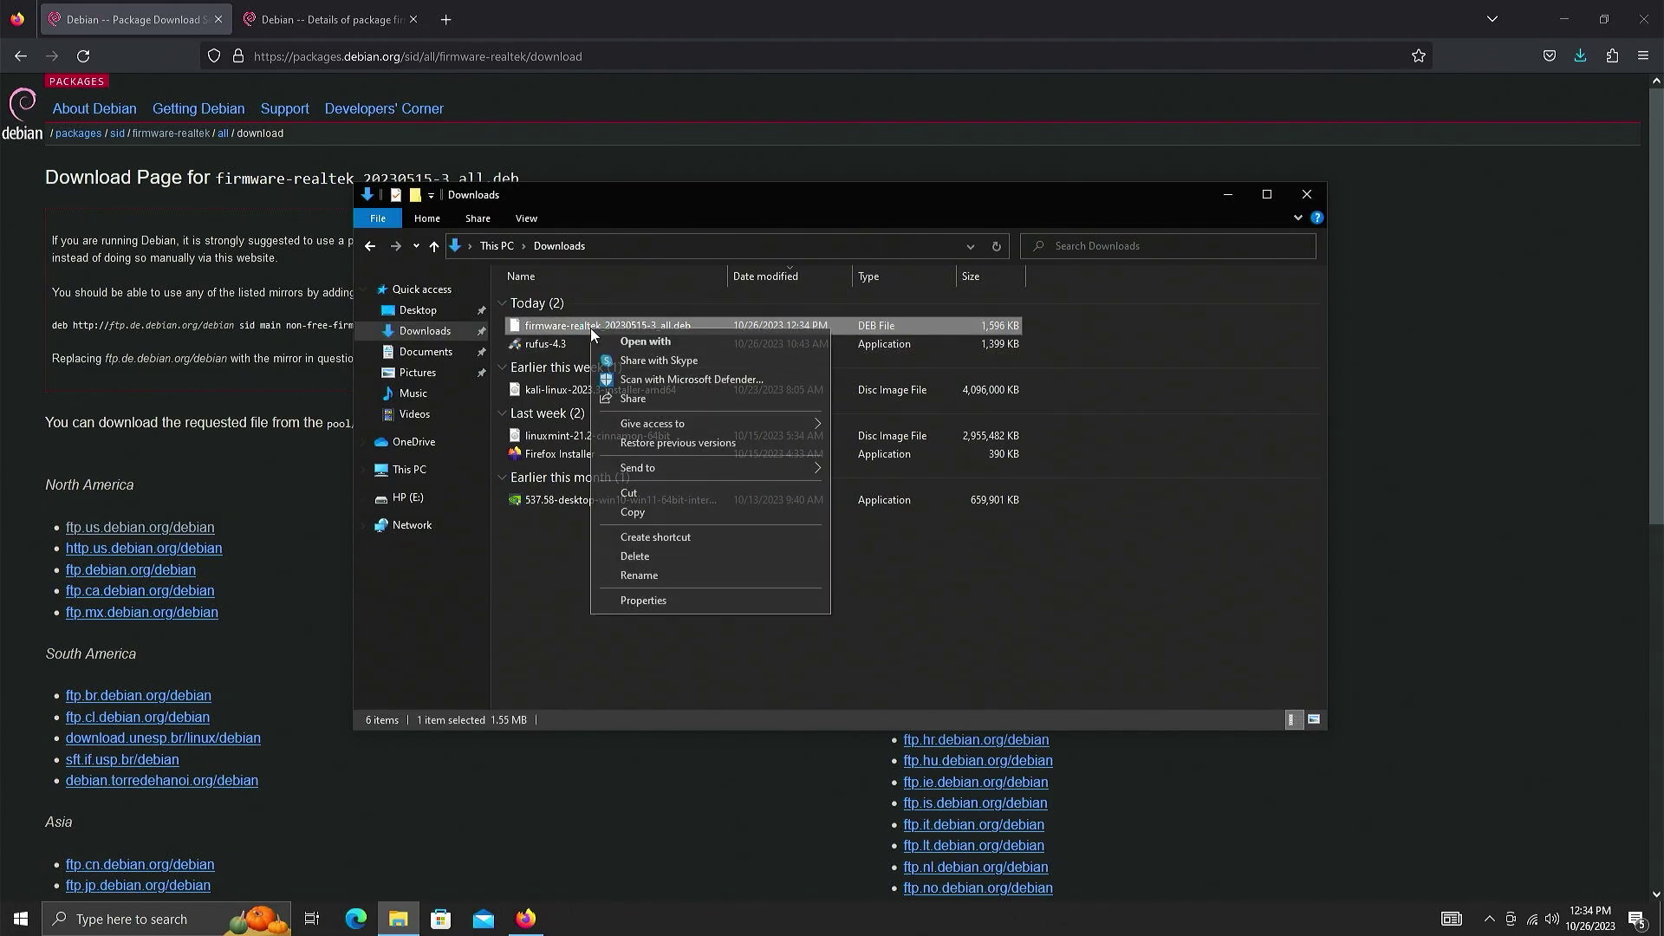
click(600, 519)
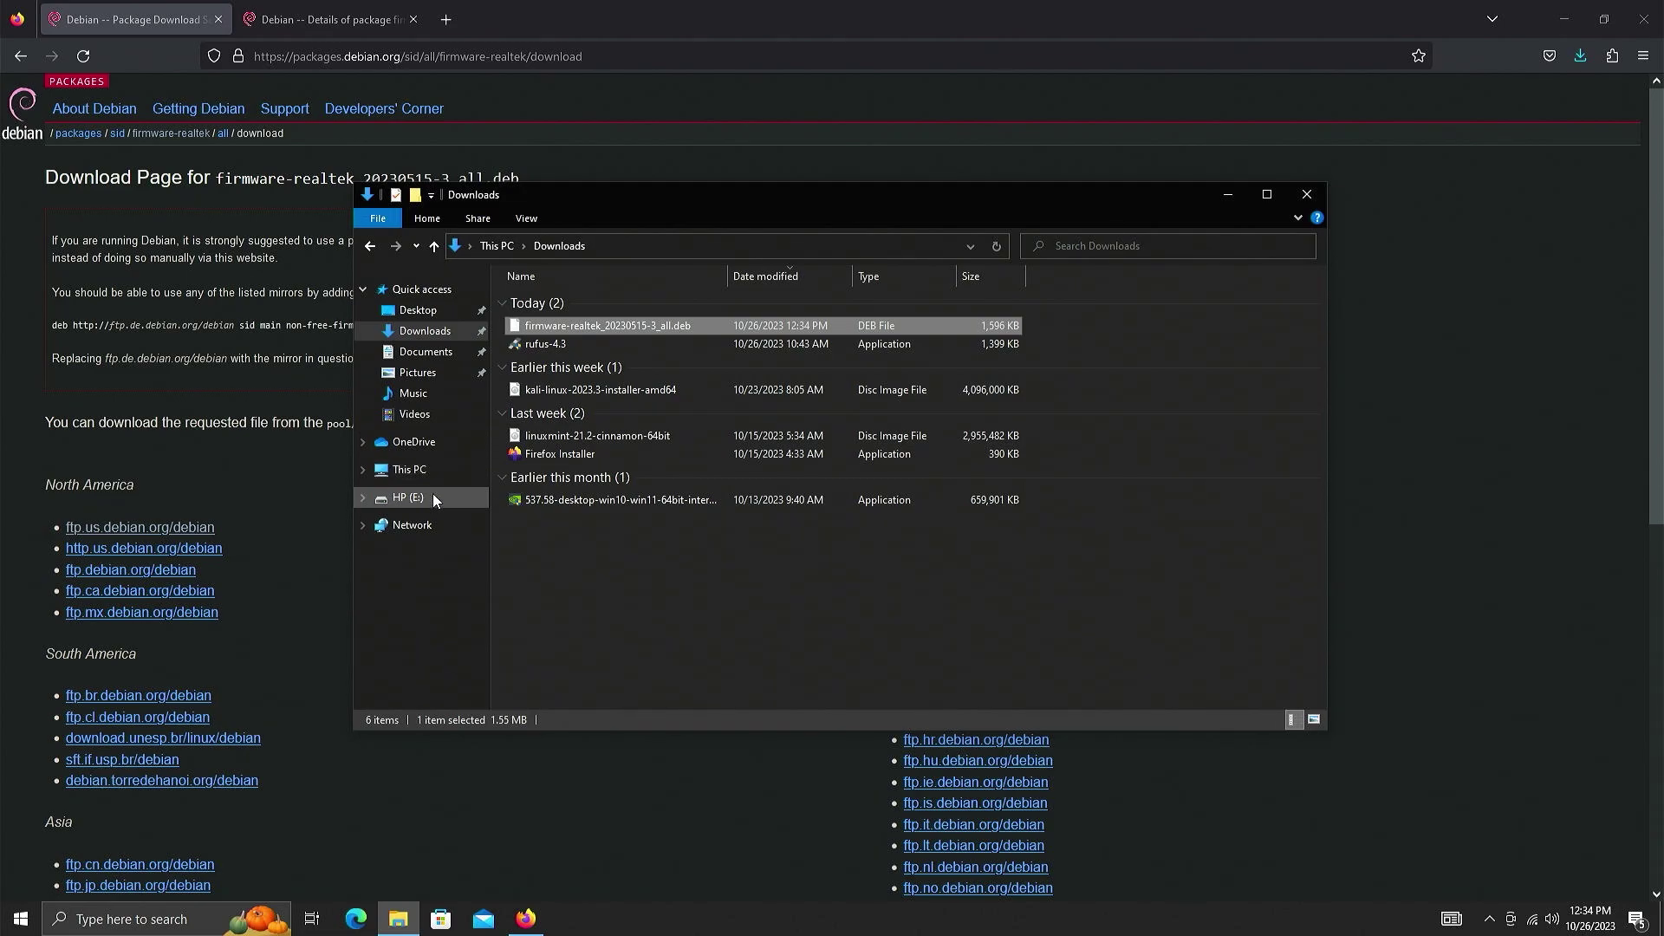
click(433, 501)
right_click(542, 492)
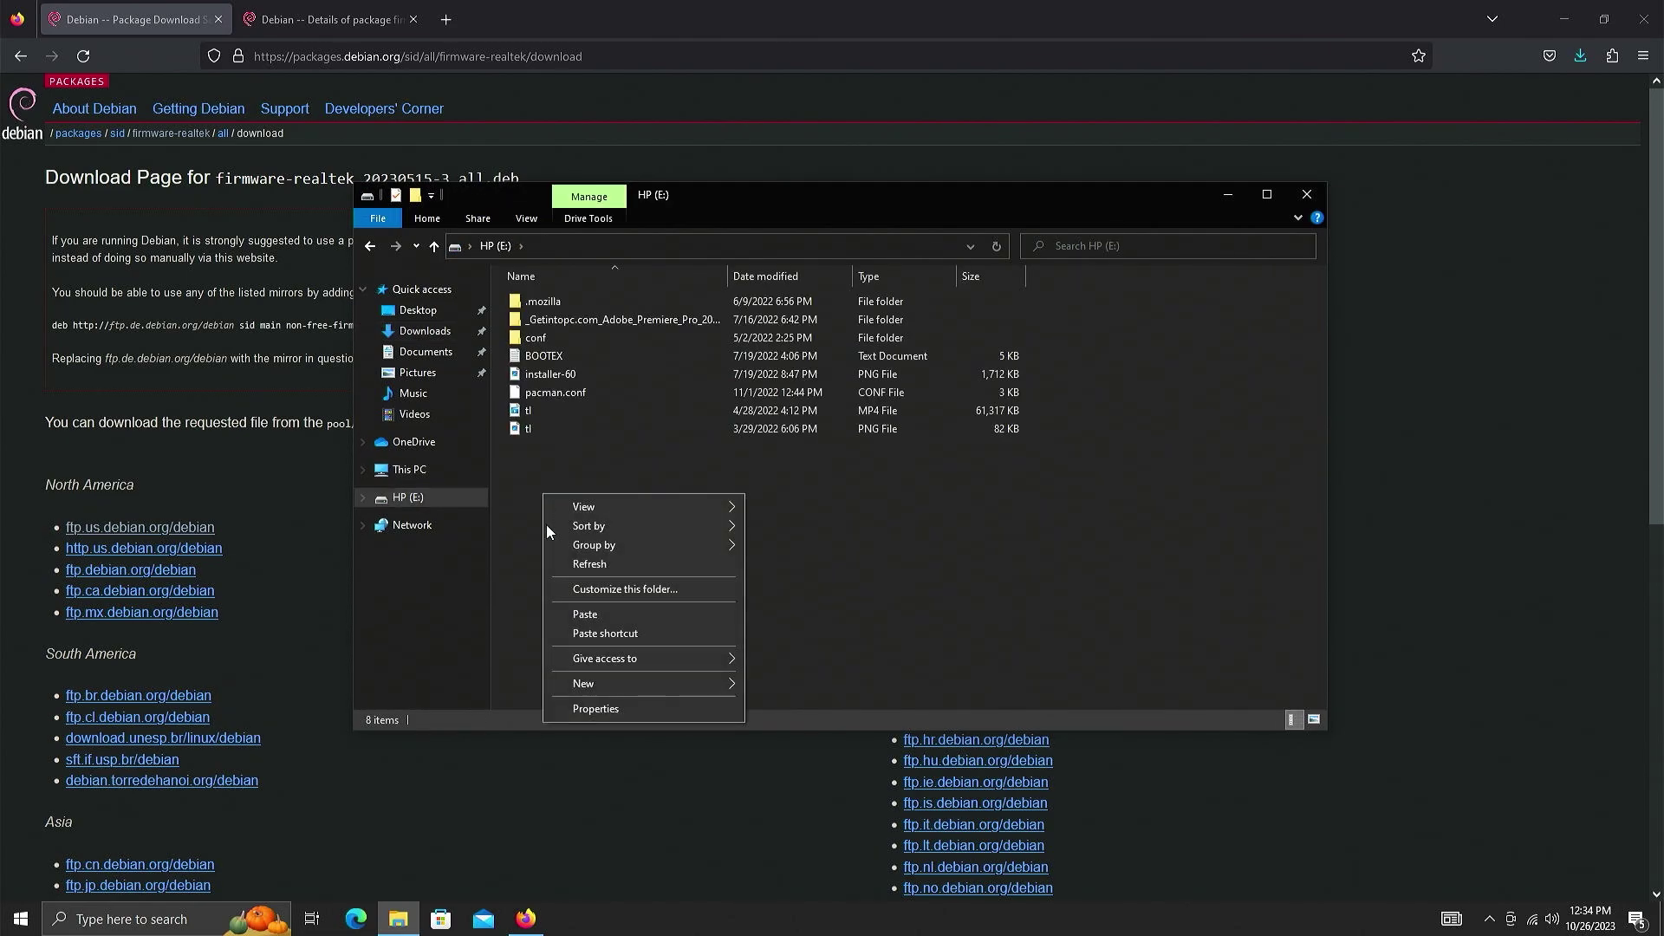
click(581, 615)
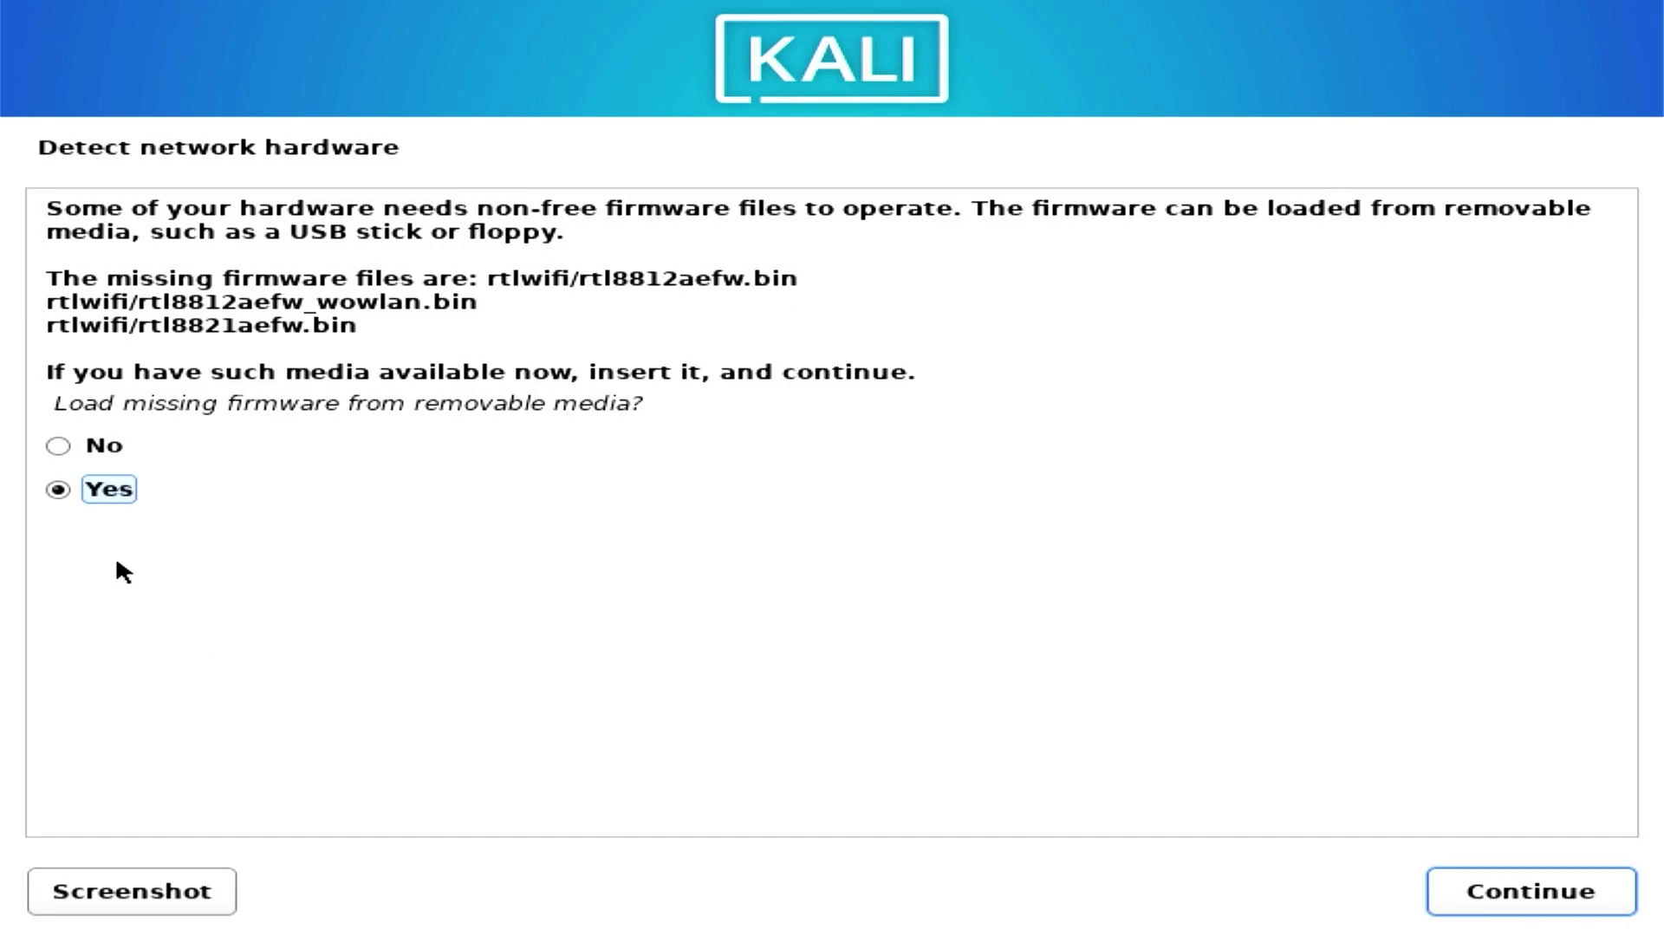
Load the firmware from removable media, use wlan0, and join the wireless network with WPA/WPA2 PSK
click(1483, 895)
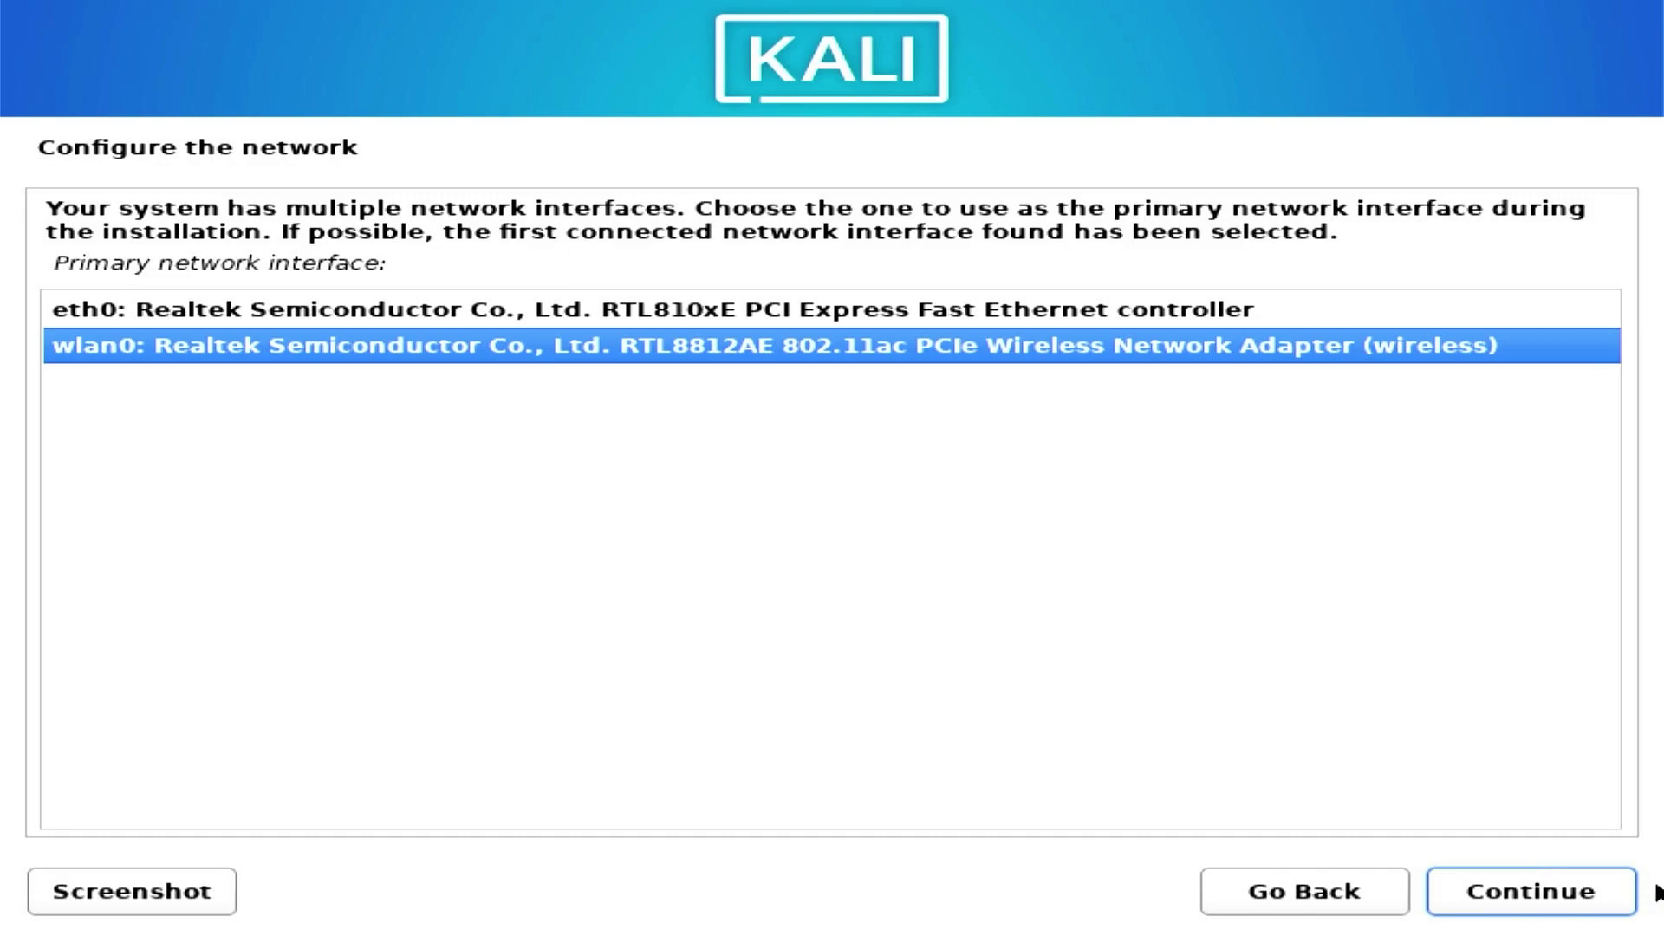
click(1443, 901)
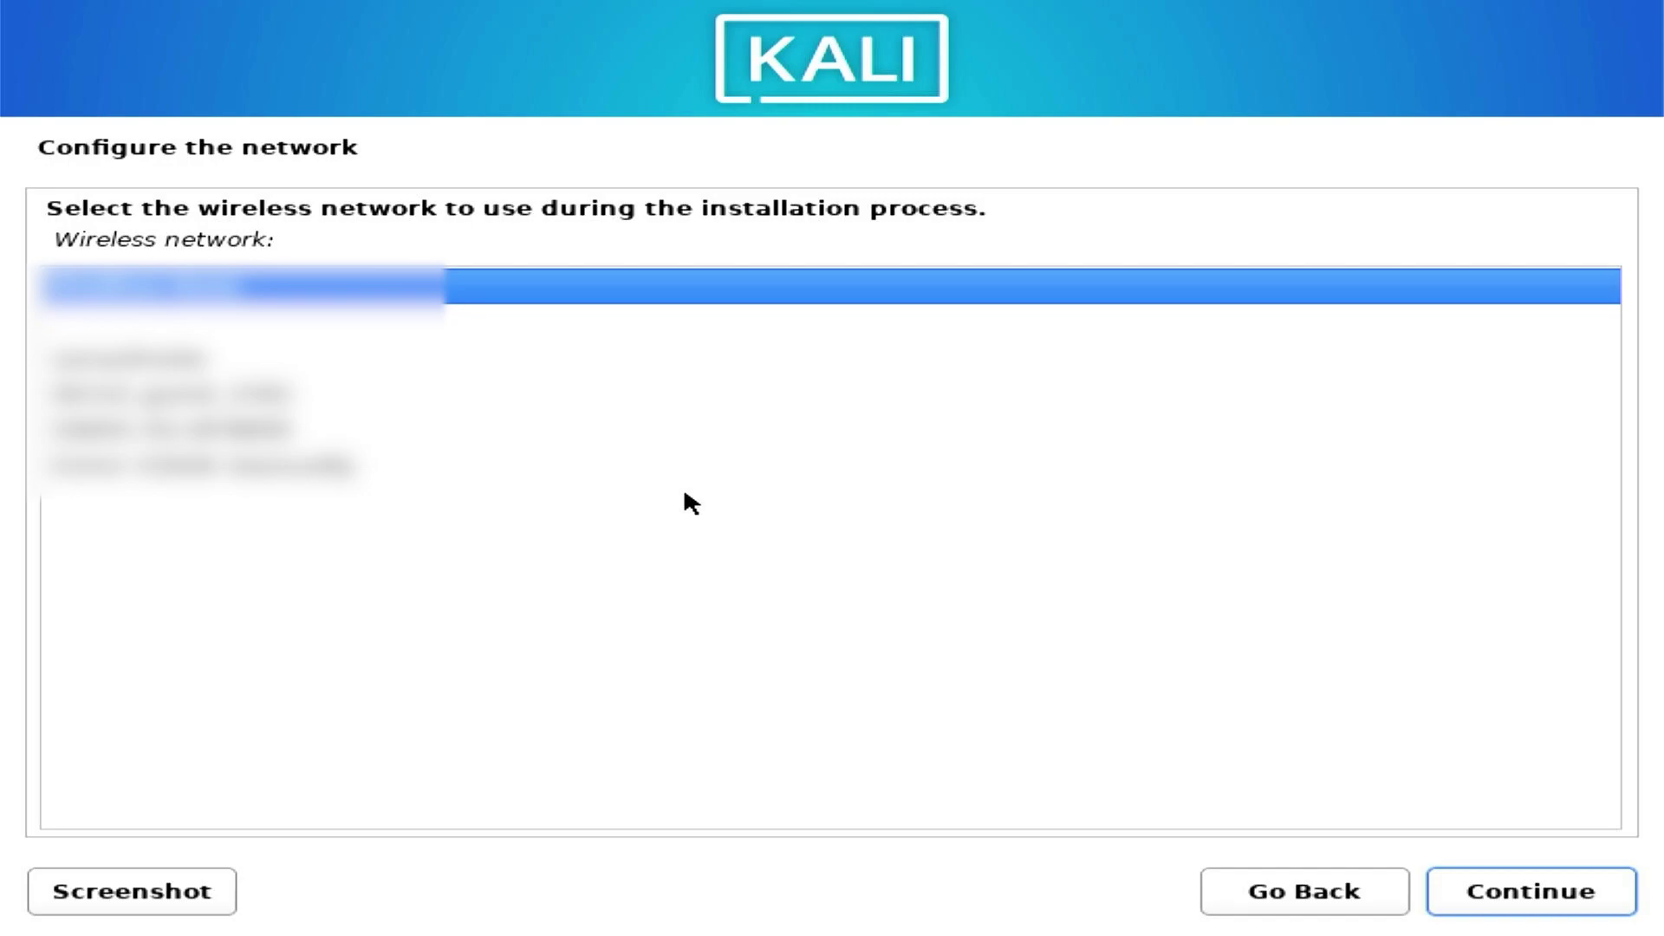
click(1551, 891)
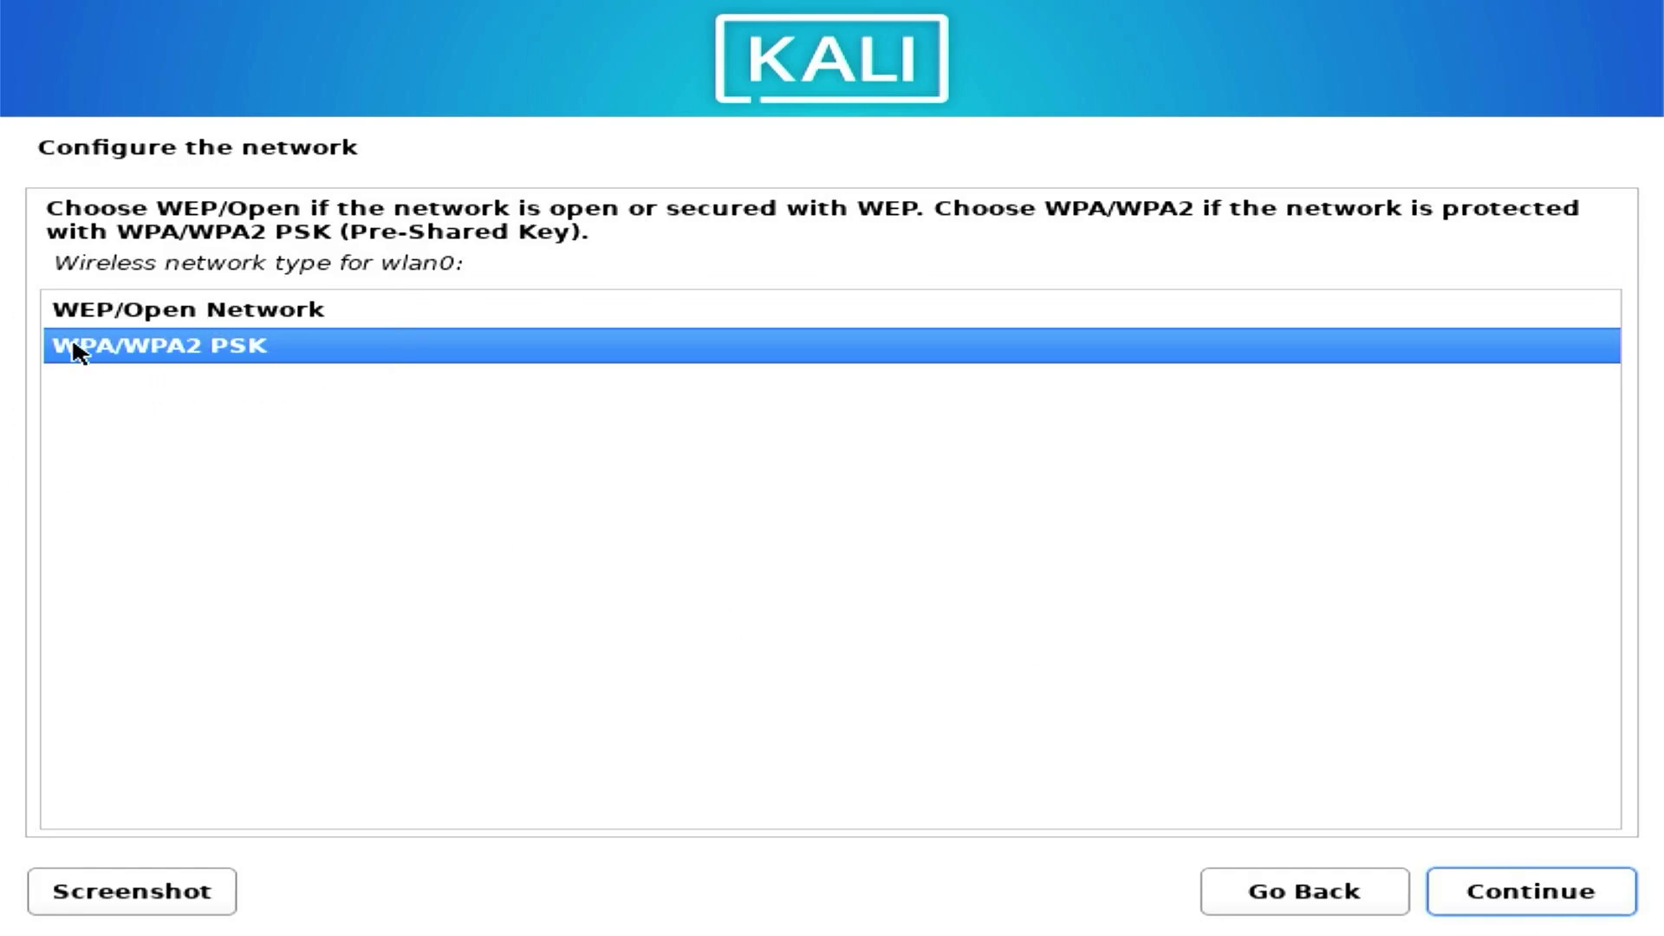
click(1579, 874)
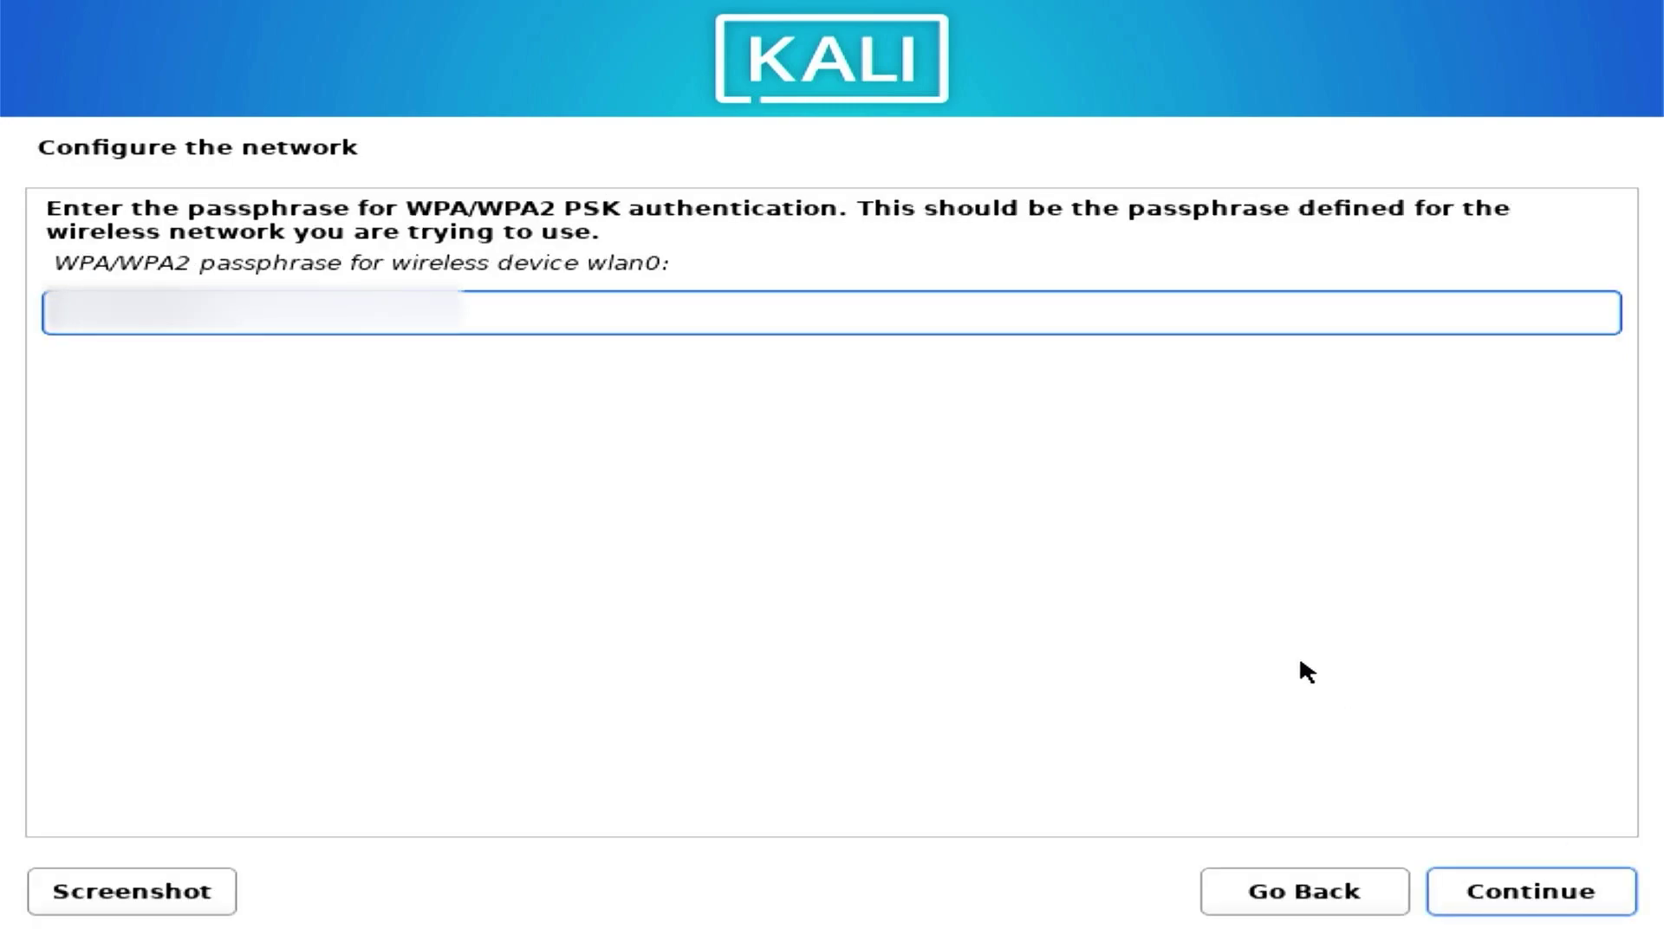
Submit the Wi-Fi passphrase, set hostname 'kali', and clear the suggested bbrouter domain name
key(Return)
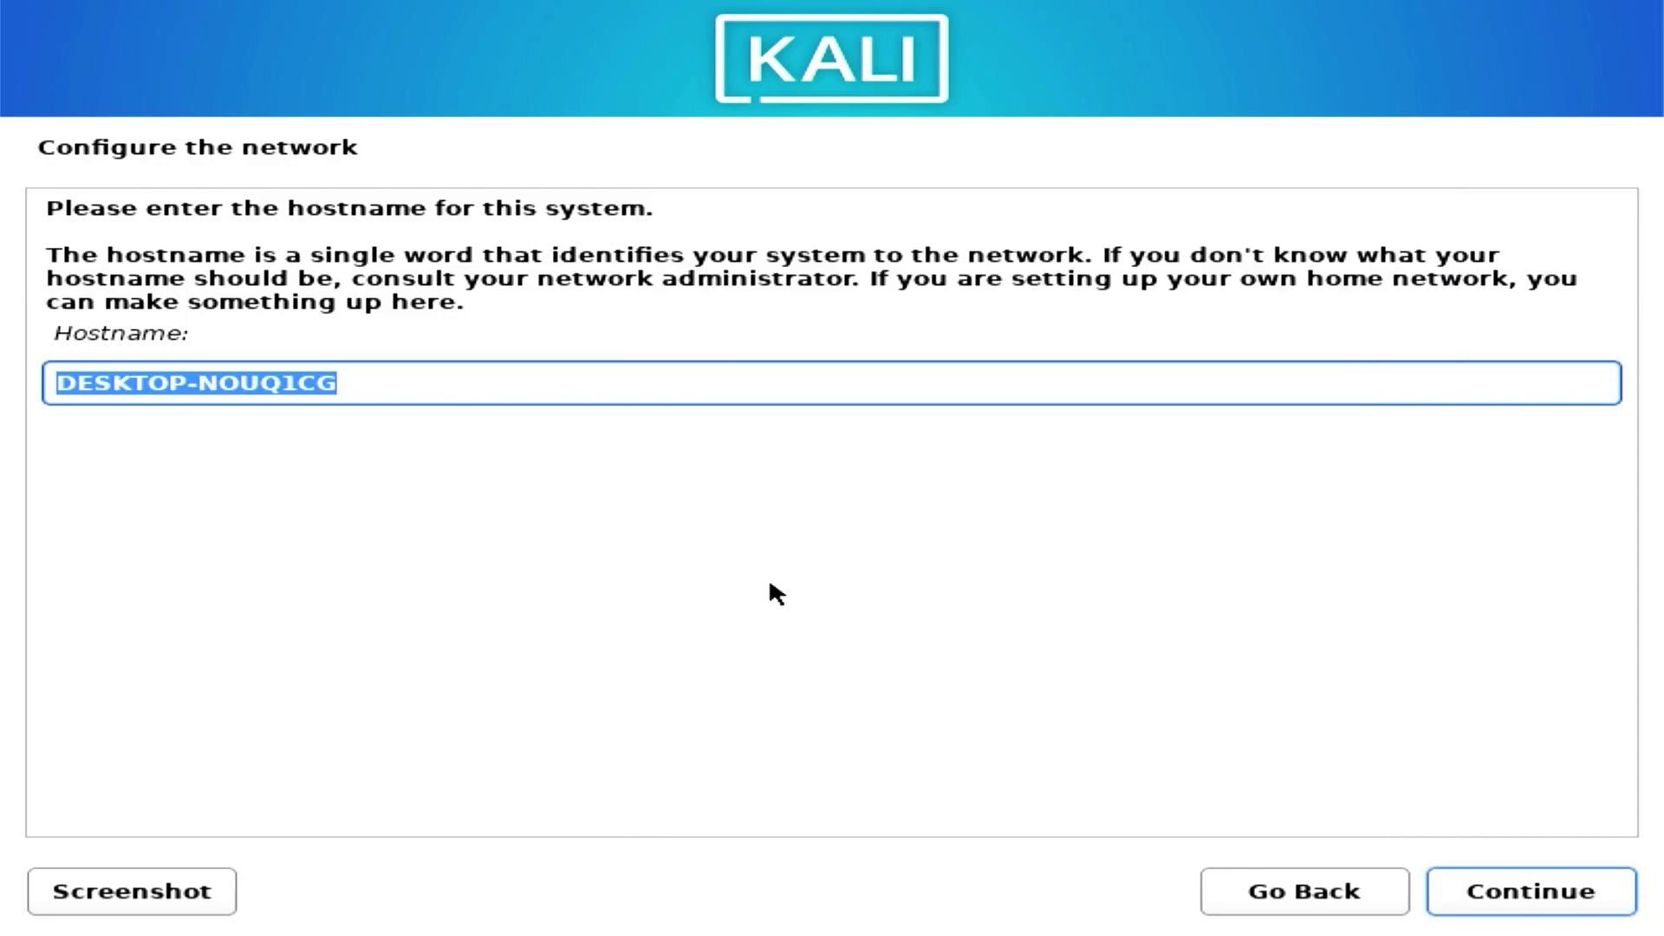
text(kali)
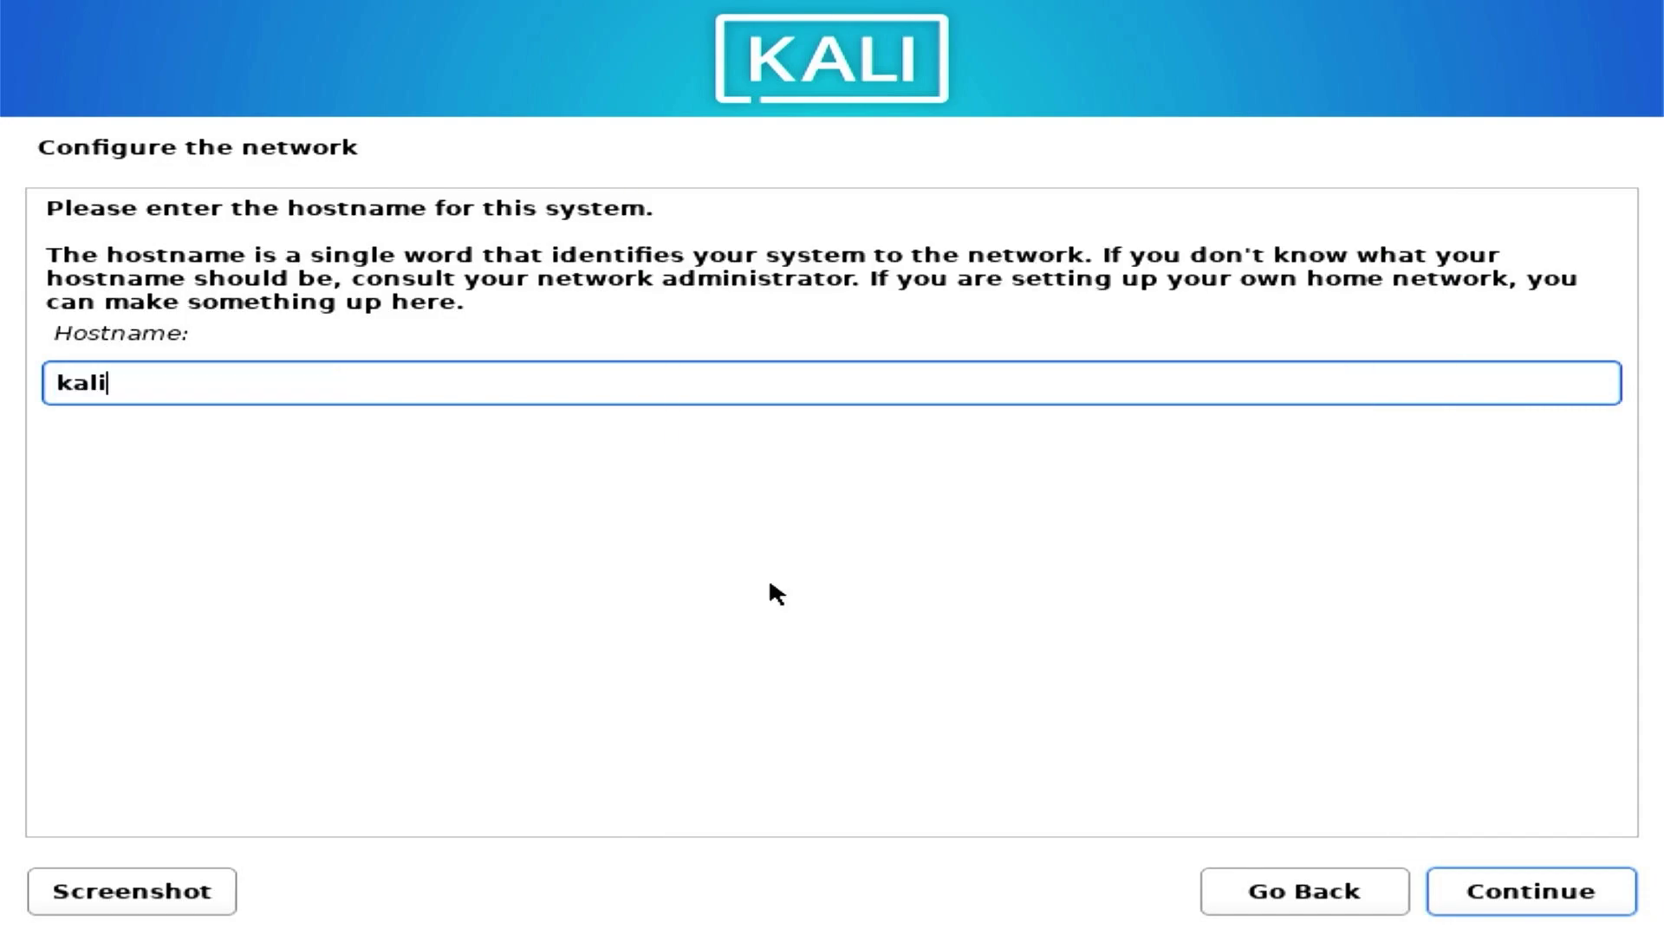
click(1497, 897)
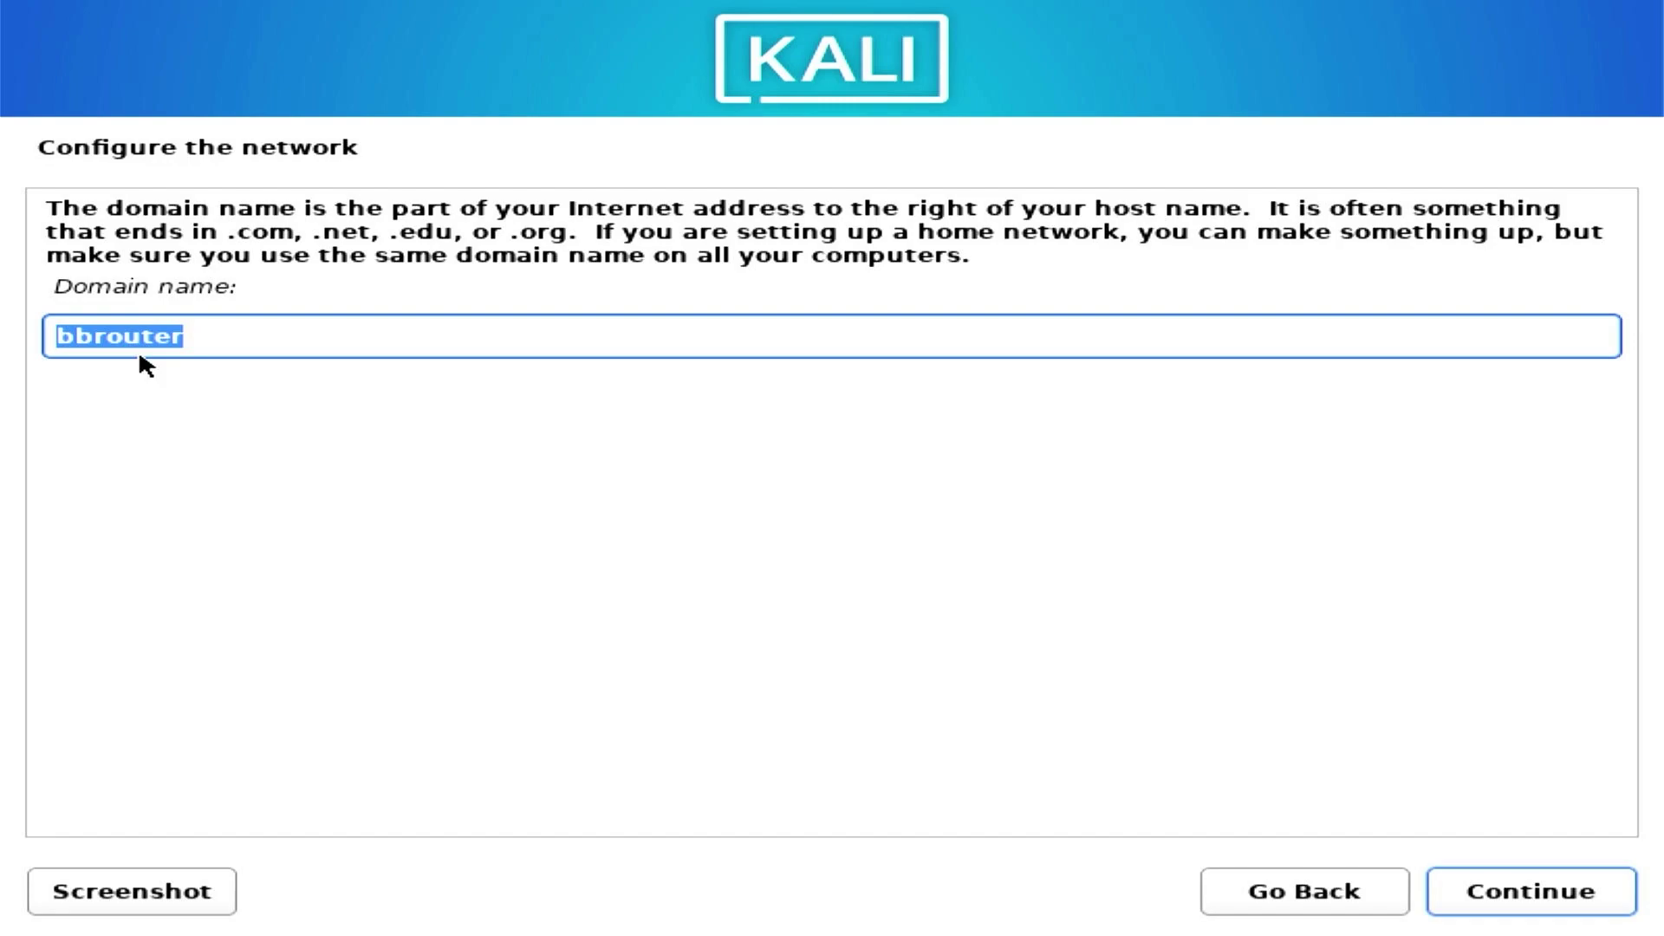
key(BackSpace)
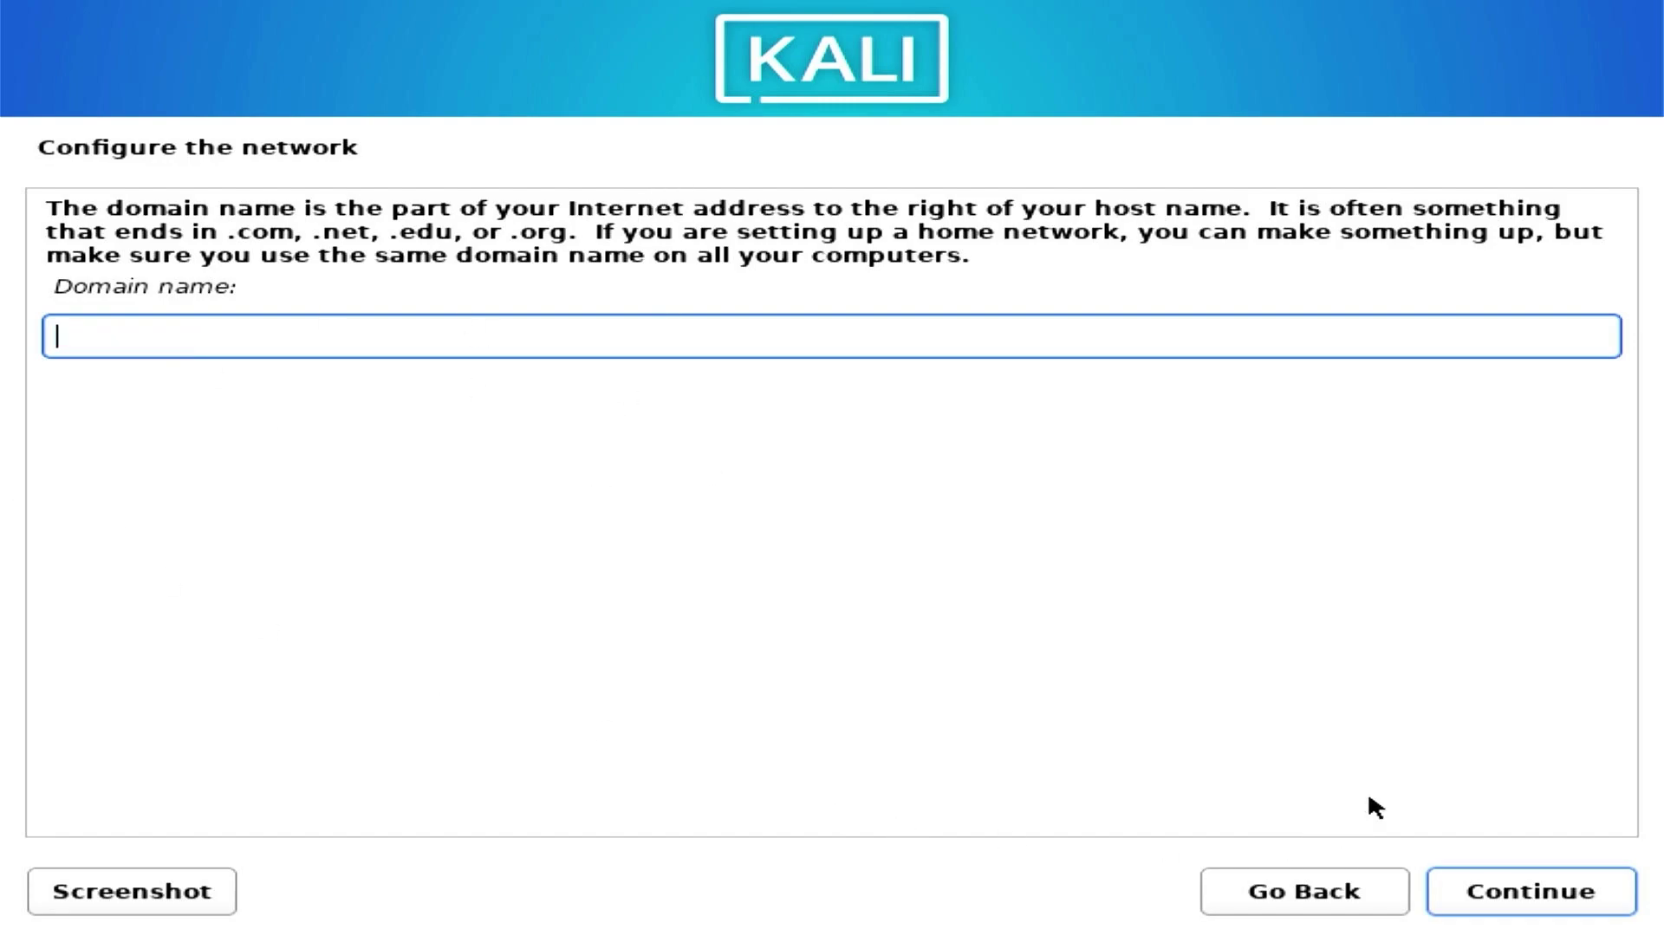
click(1470, 893)
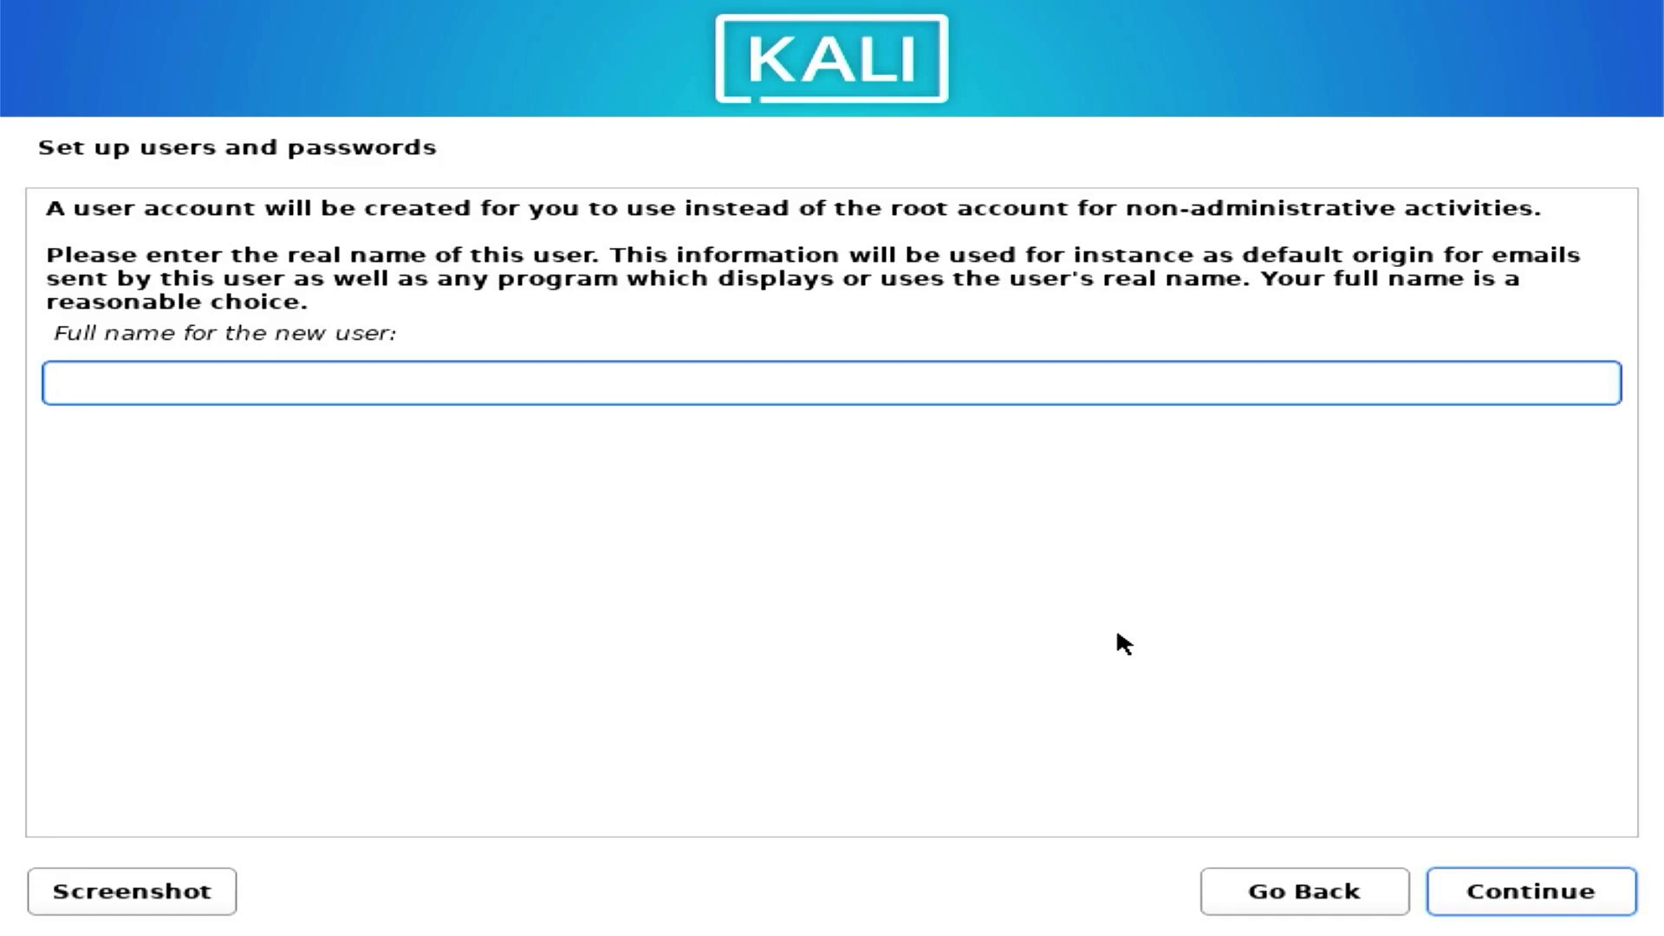
Enter the new user's full name and accept the suggested username
text(DemonKiller)
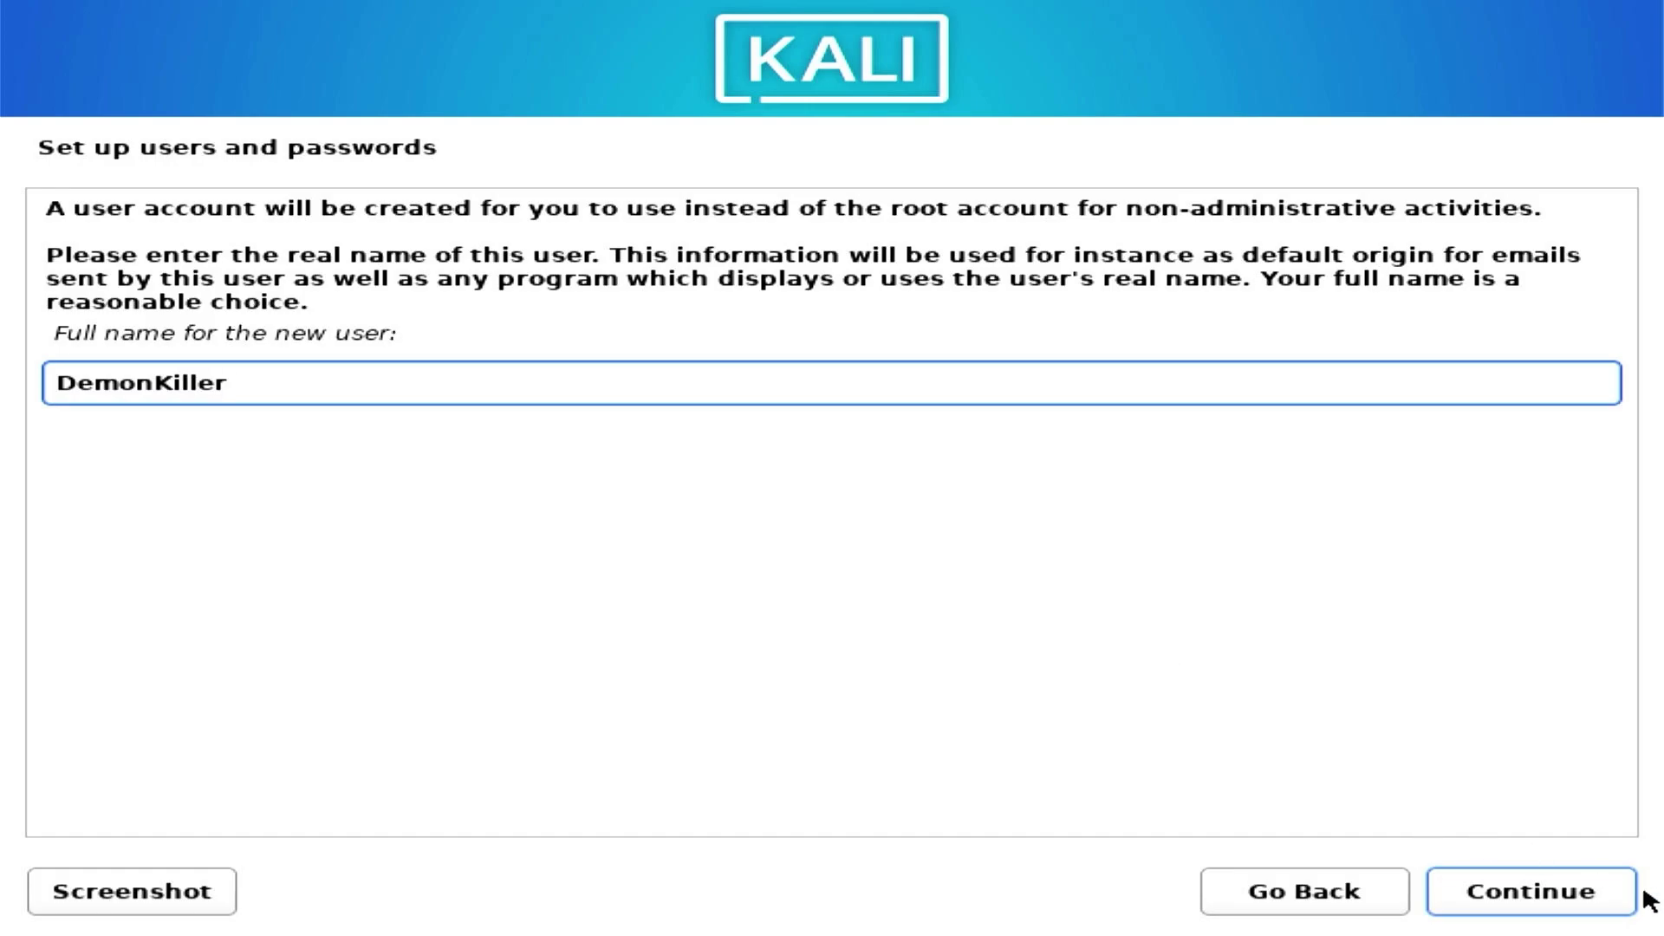
click(1576, 880)
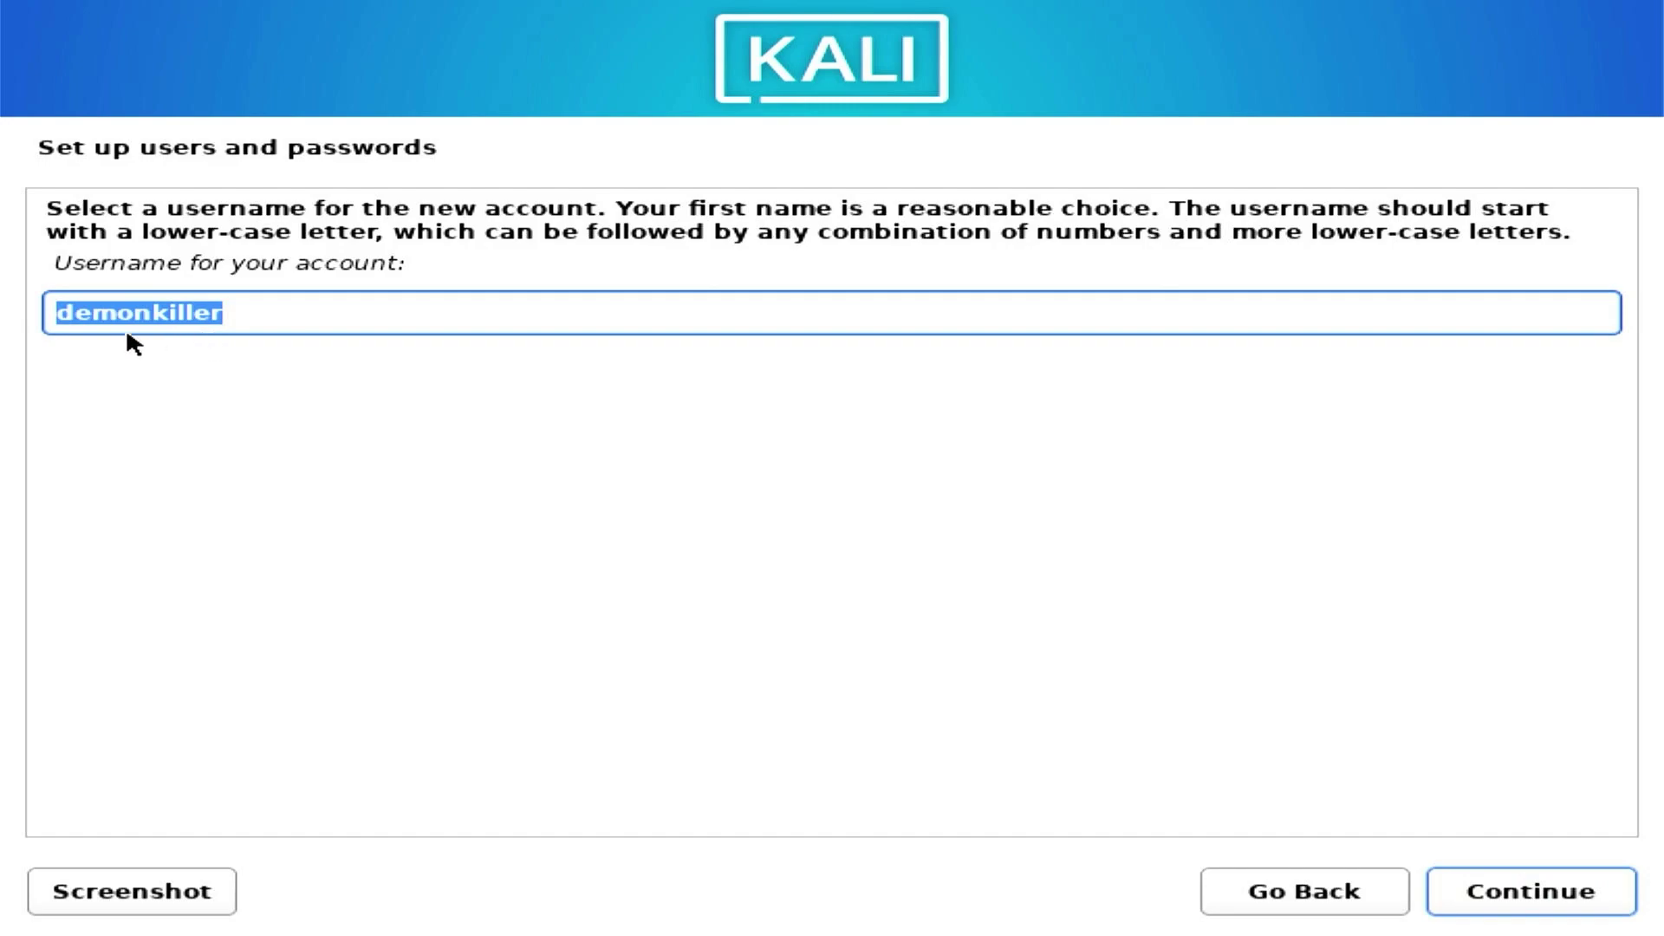
click(237, 324)
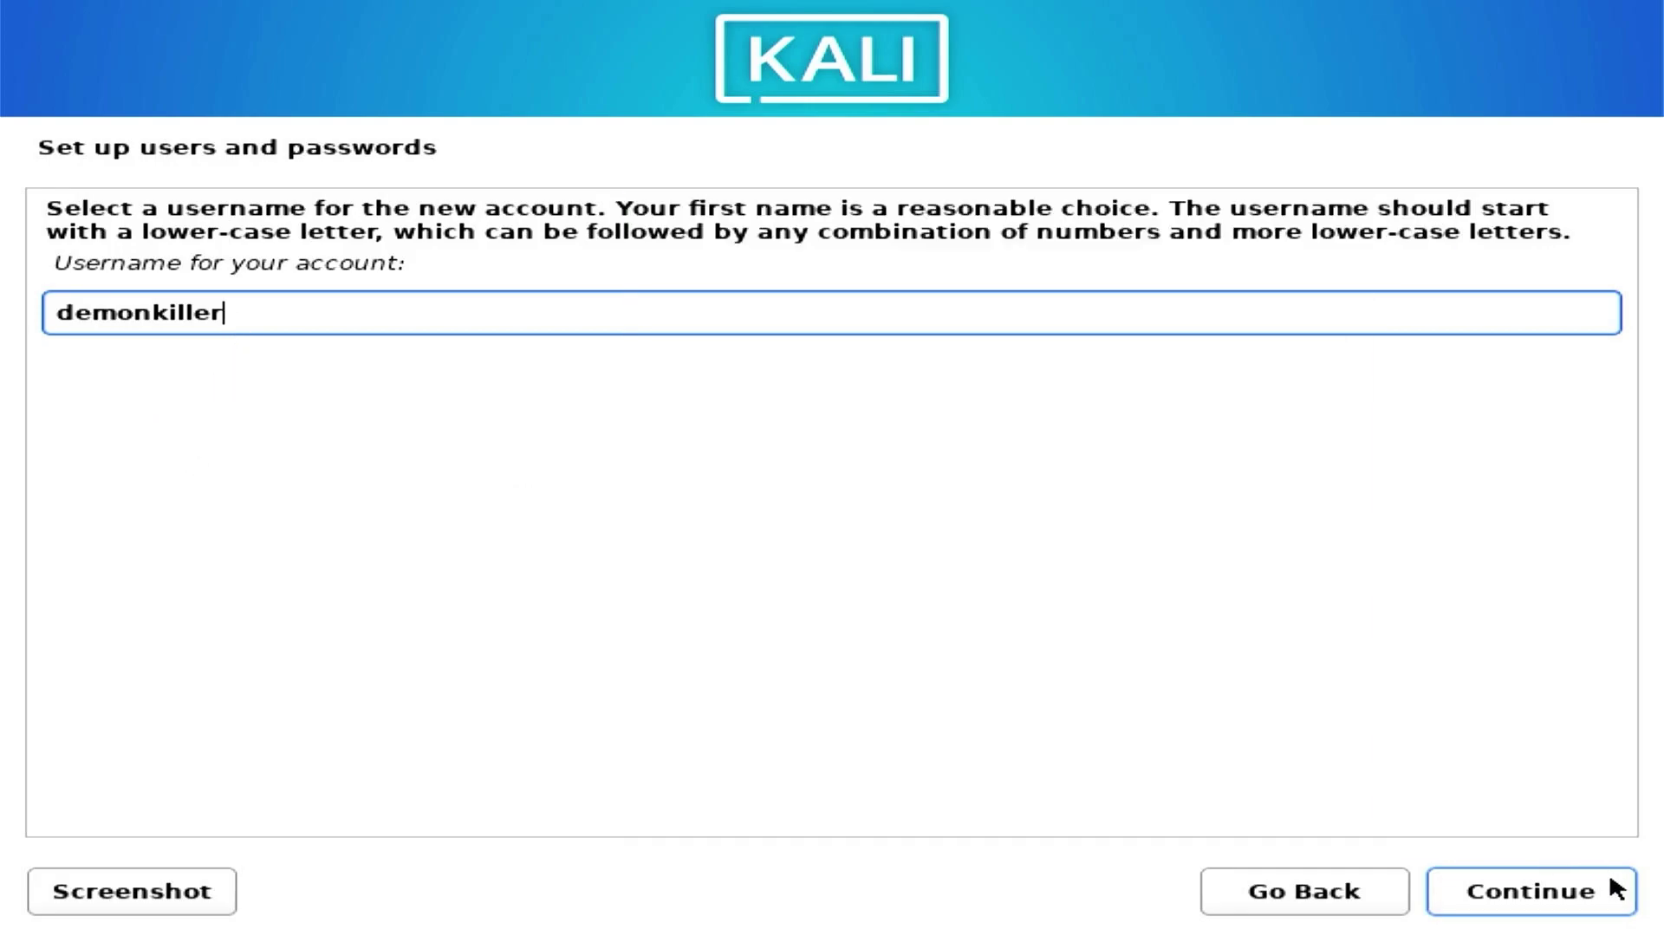
click(1605, 892)
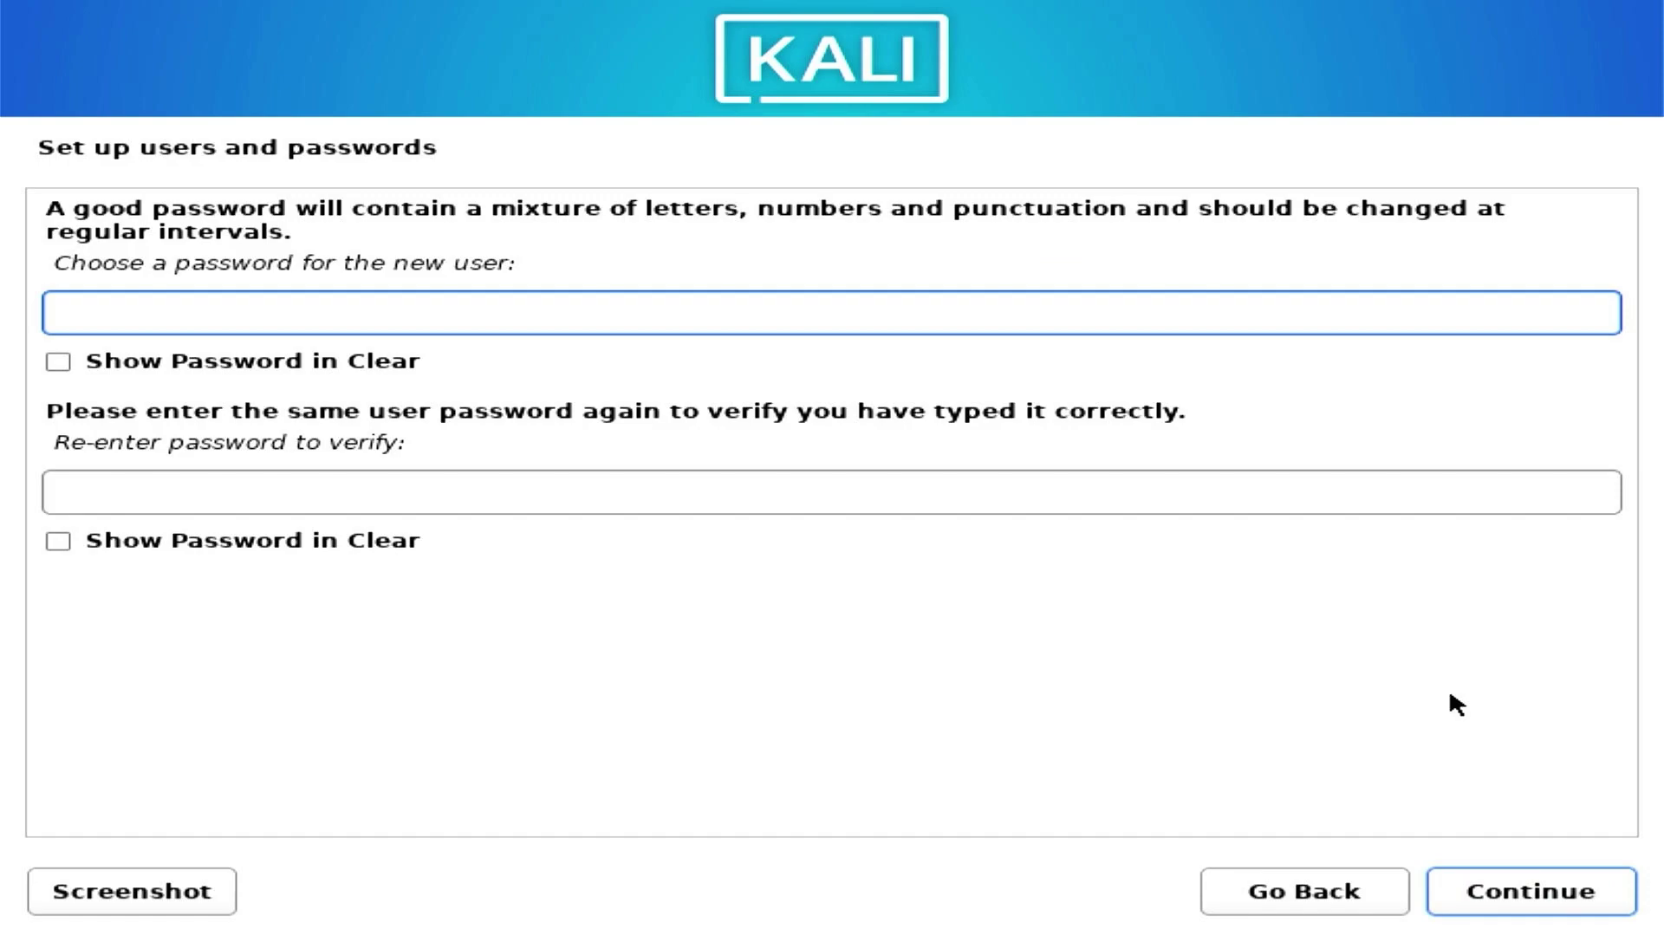
Set the user's password and confirm it in the second field
key(Tab)
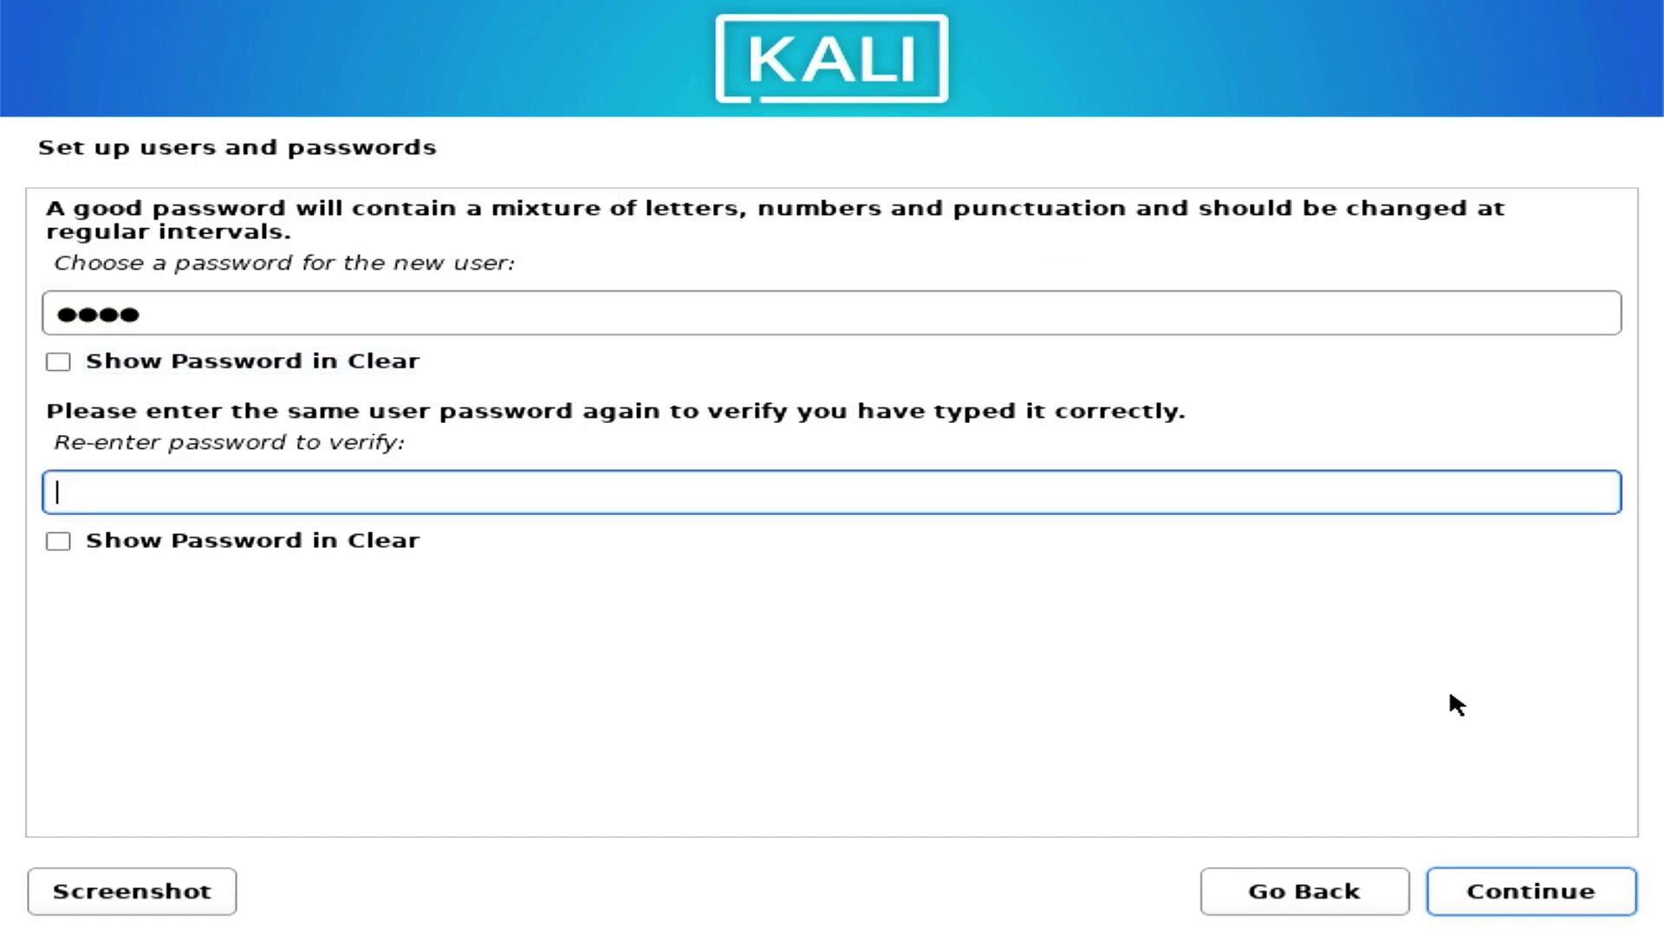
click(1517, 889)
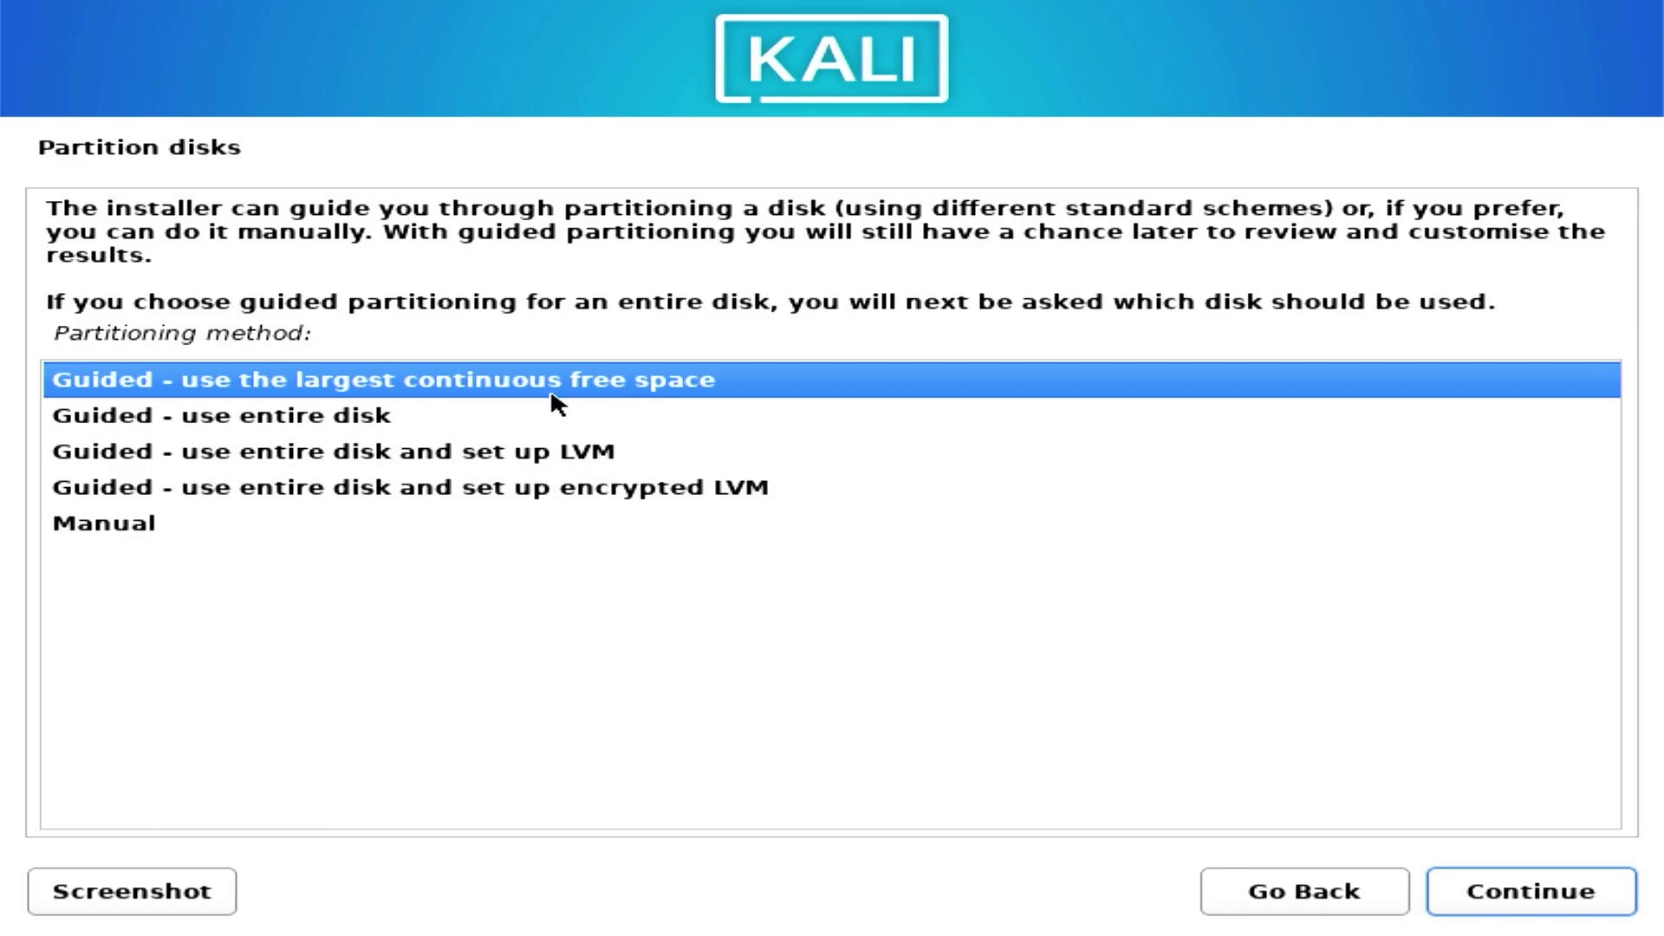
Pick Manual in the partitioning method list after passing over the guided options
click(419, 414)
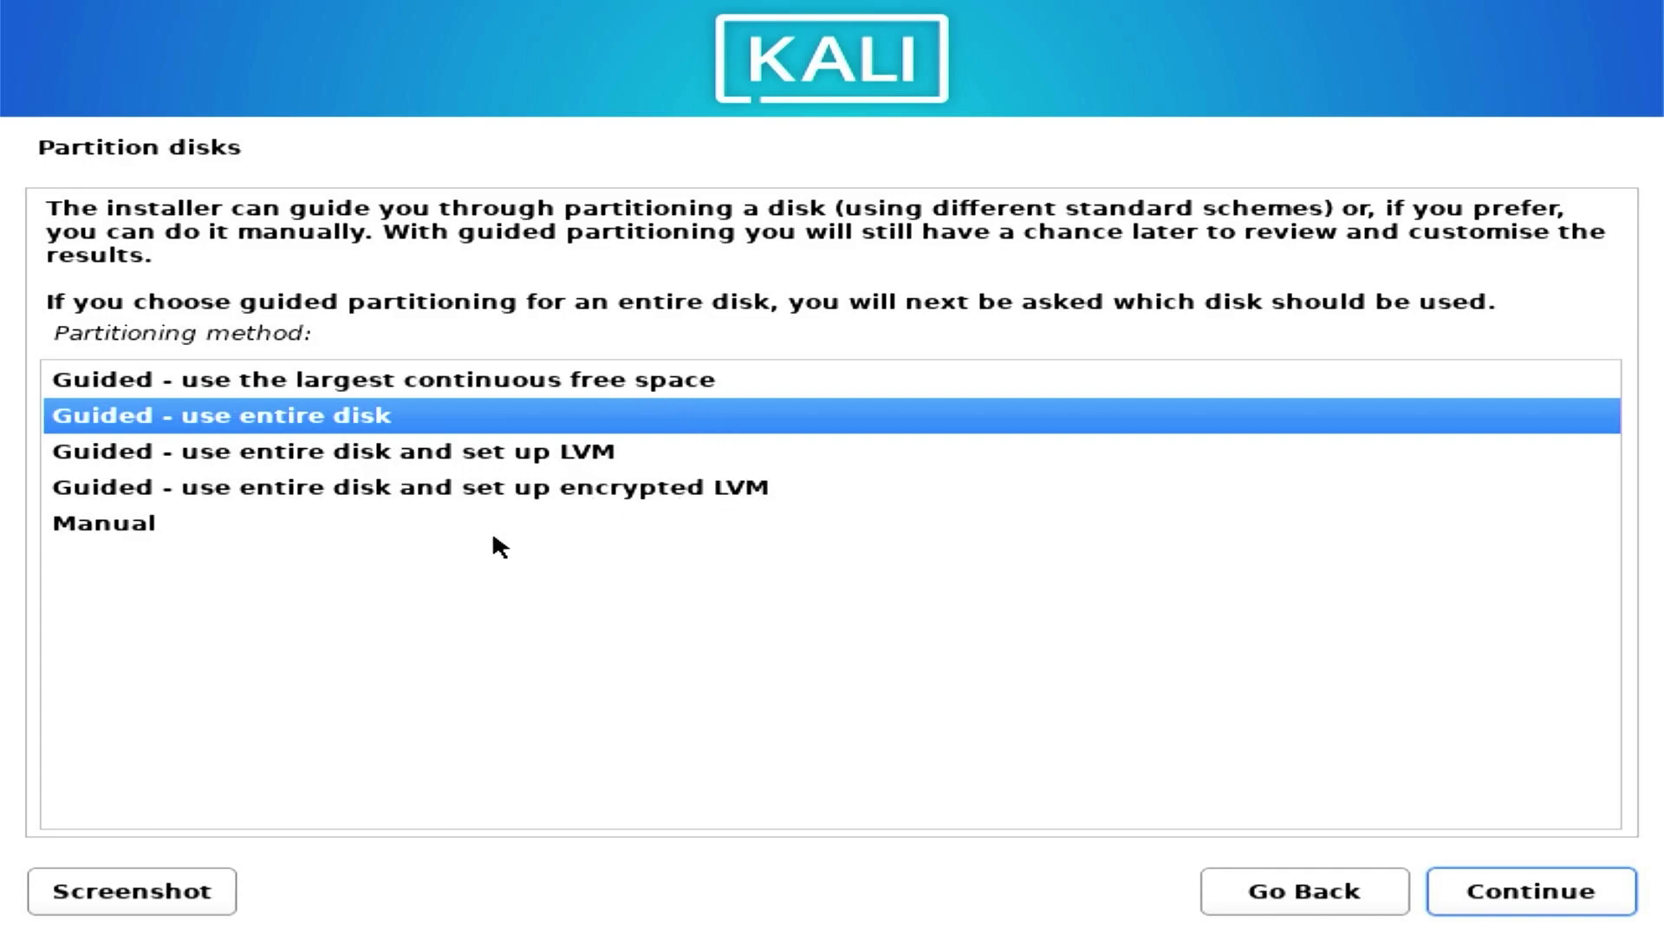
click(230, 382)
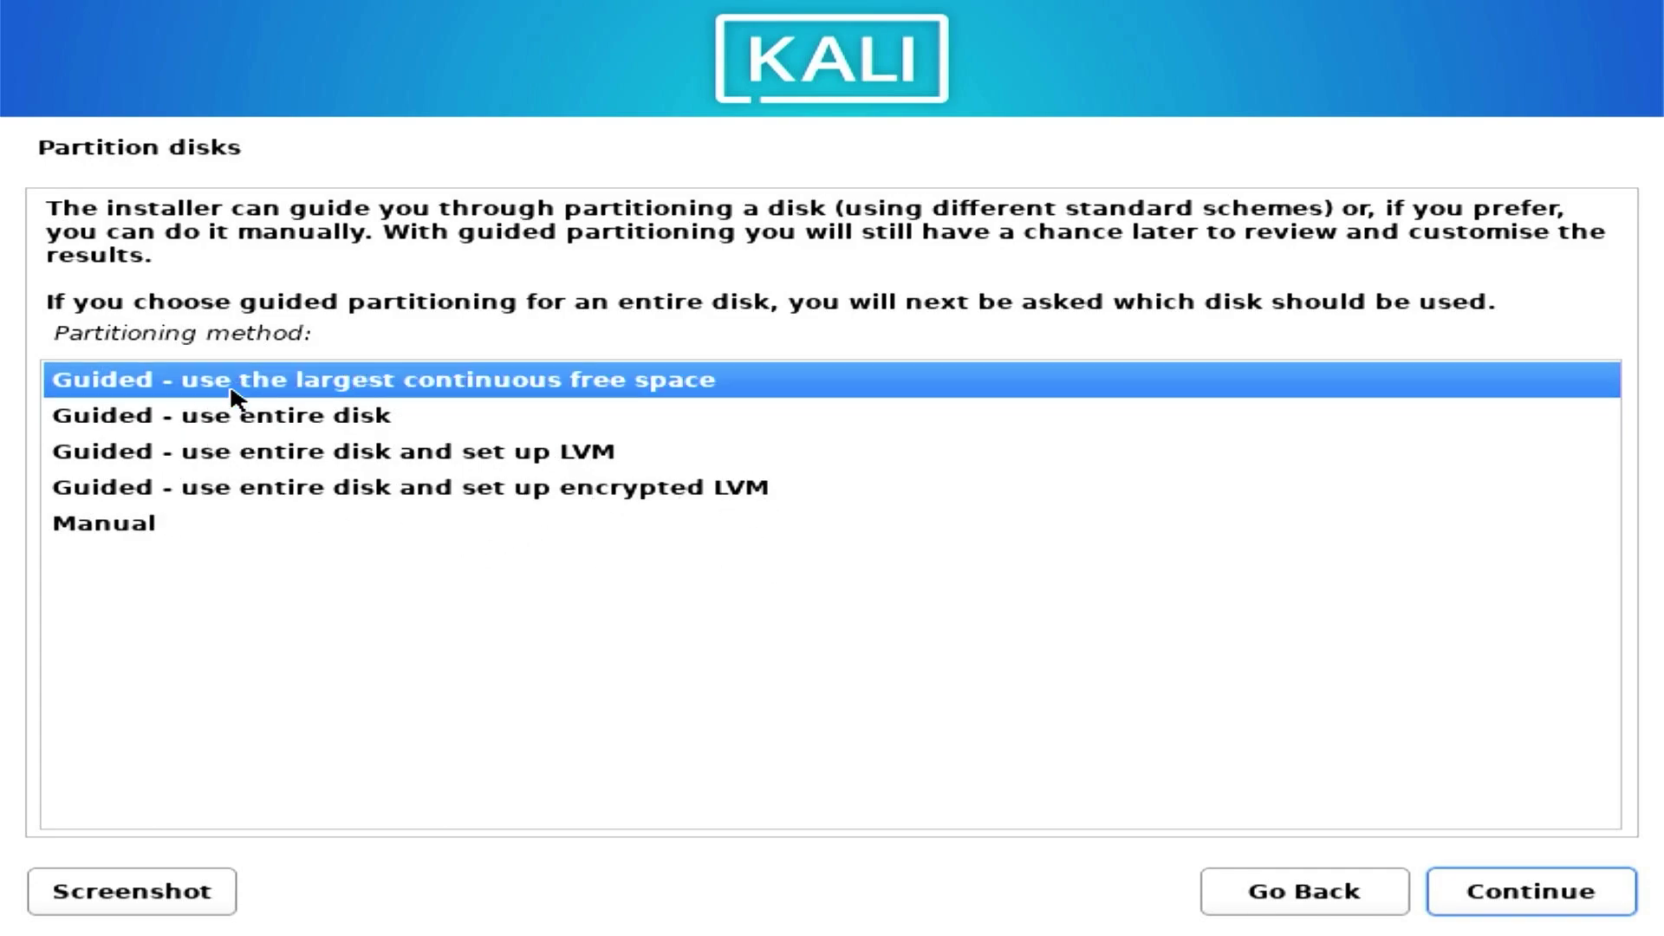
click(230, 525)
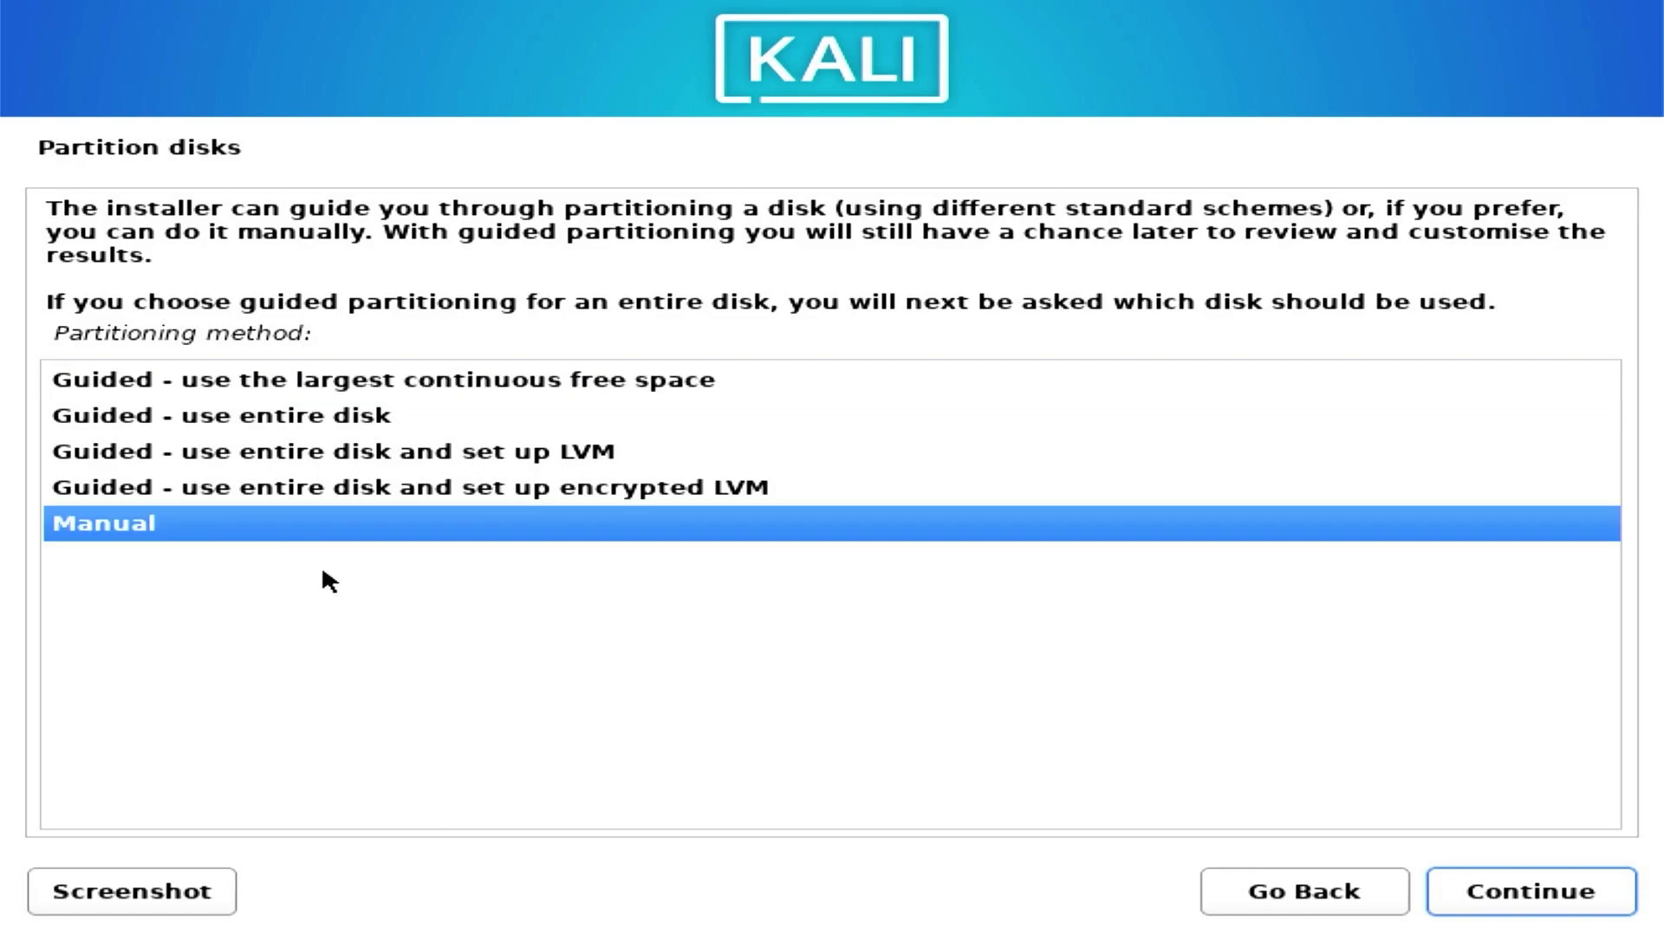
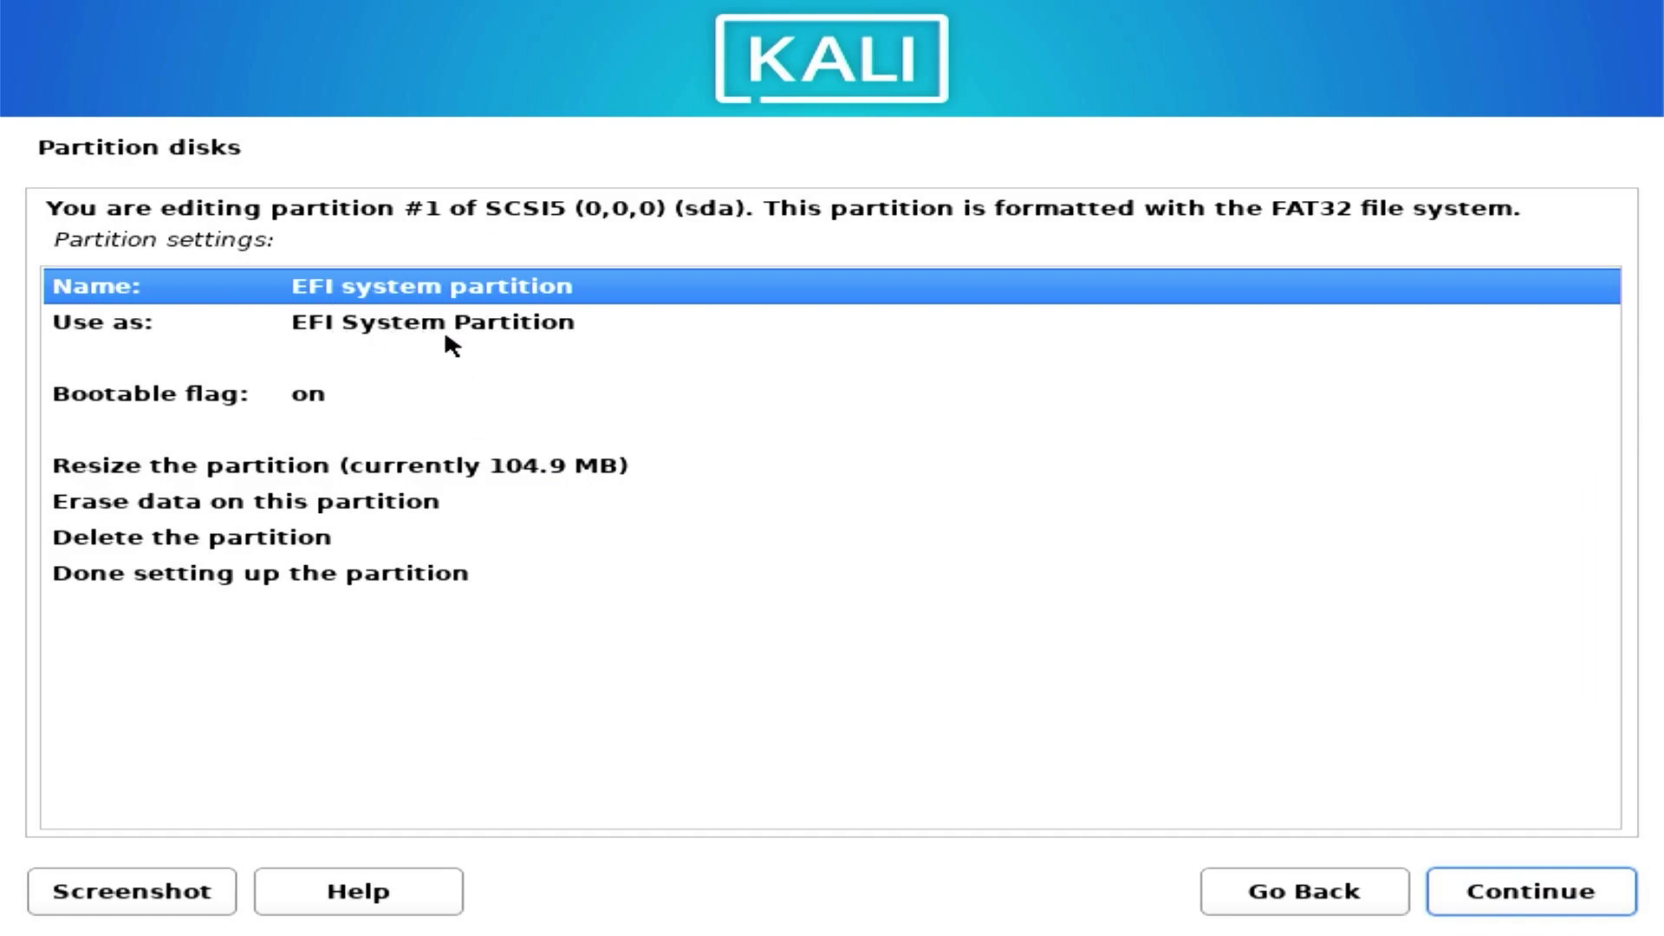
Finish the EFI partition setup and select the 107.4 GB free space on sda
click(364, 575)
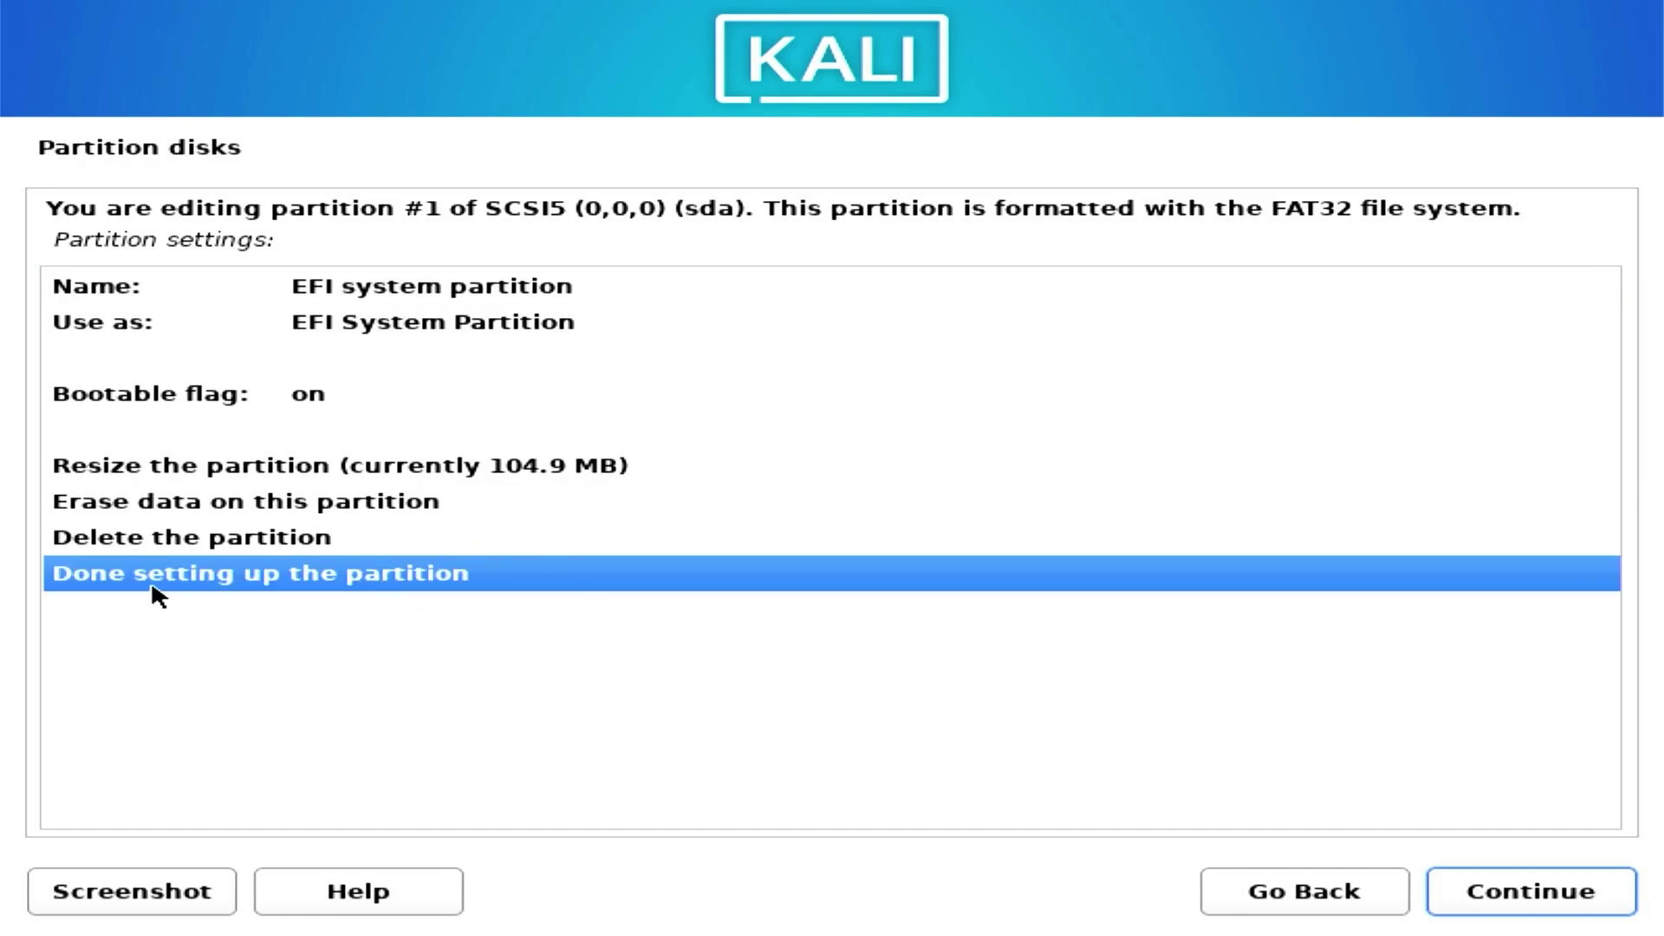
click(1474, 891)
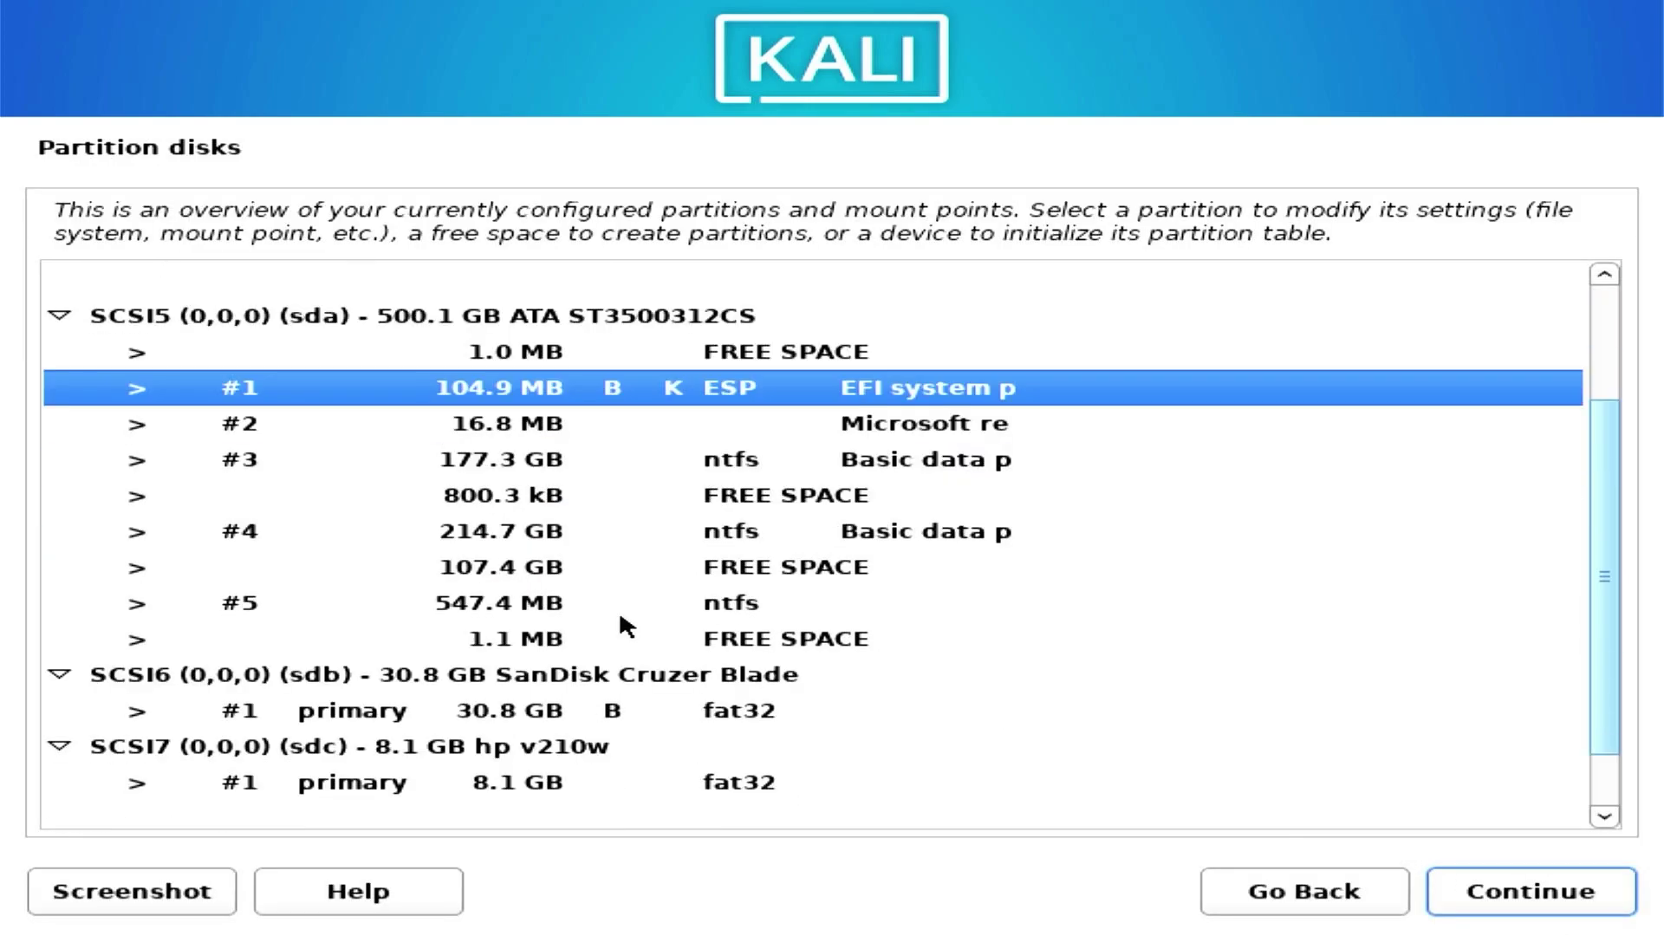
click(611, 567)
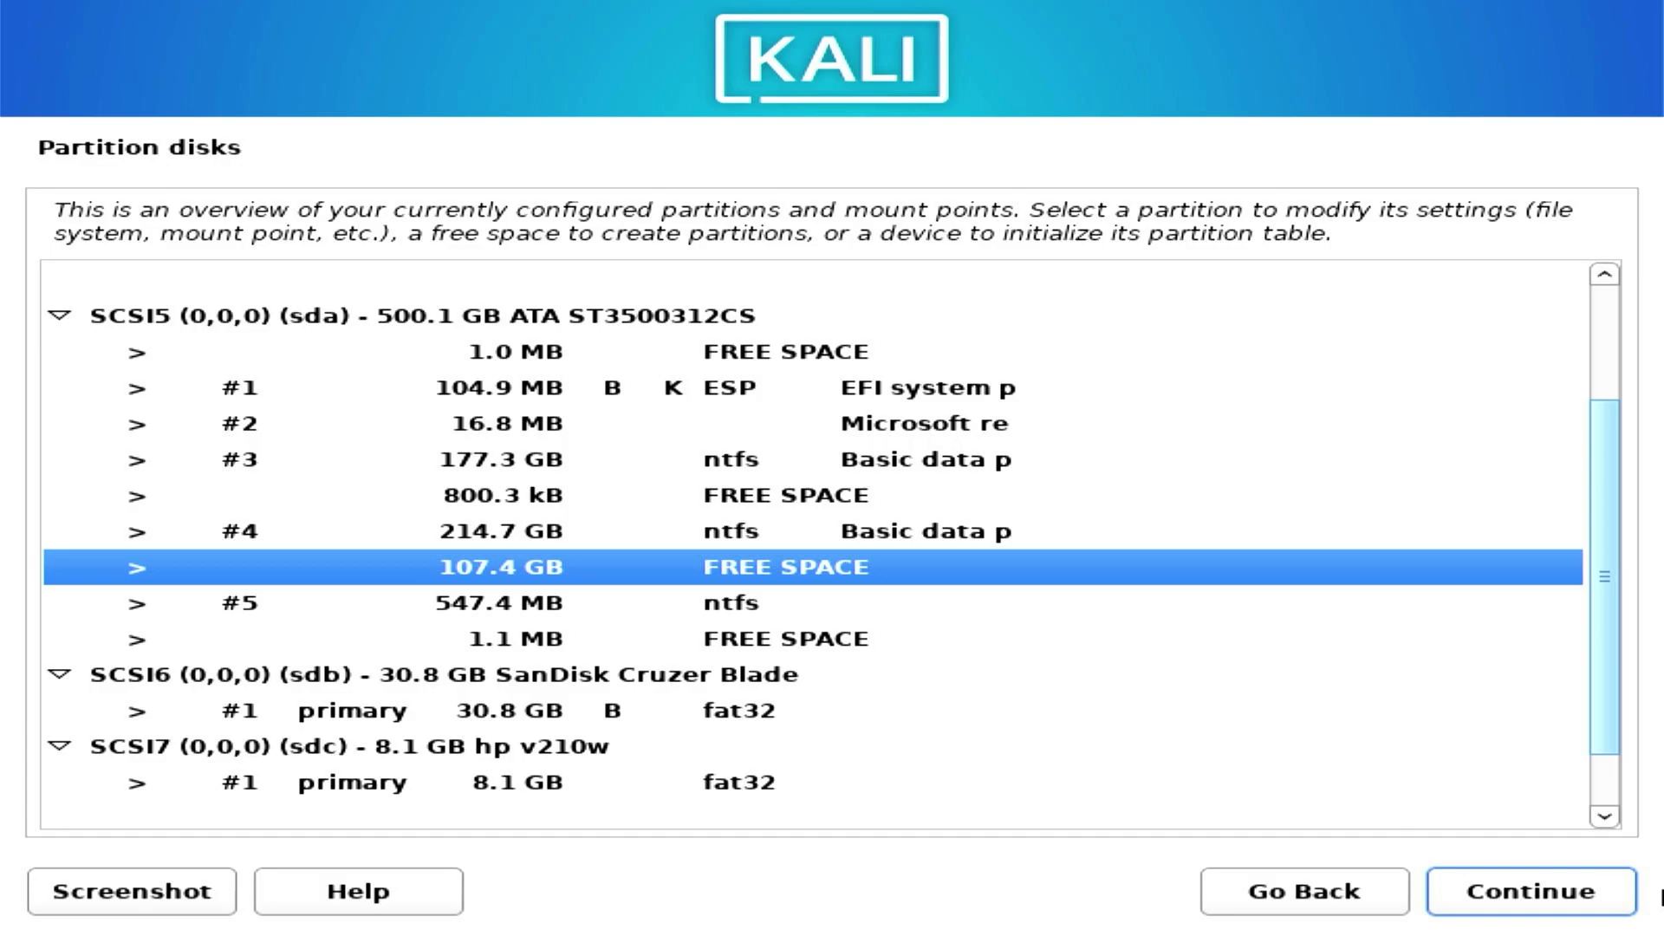
Create a new 50 GB partition at the beginning of that free space
click(1456, 904)
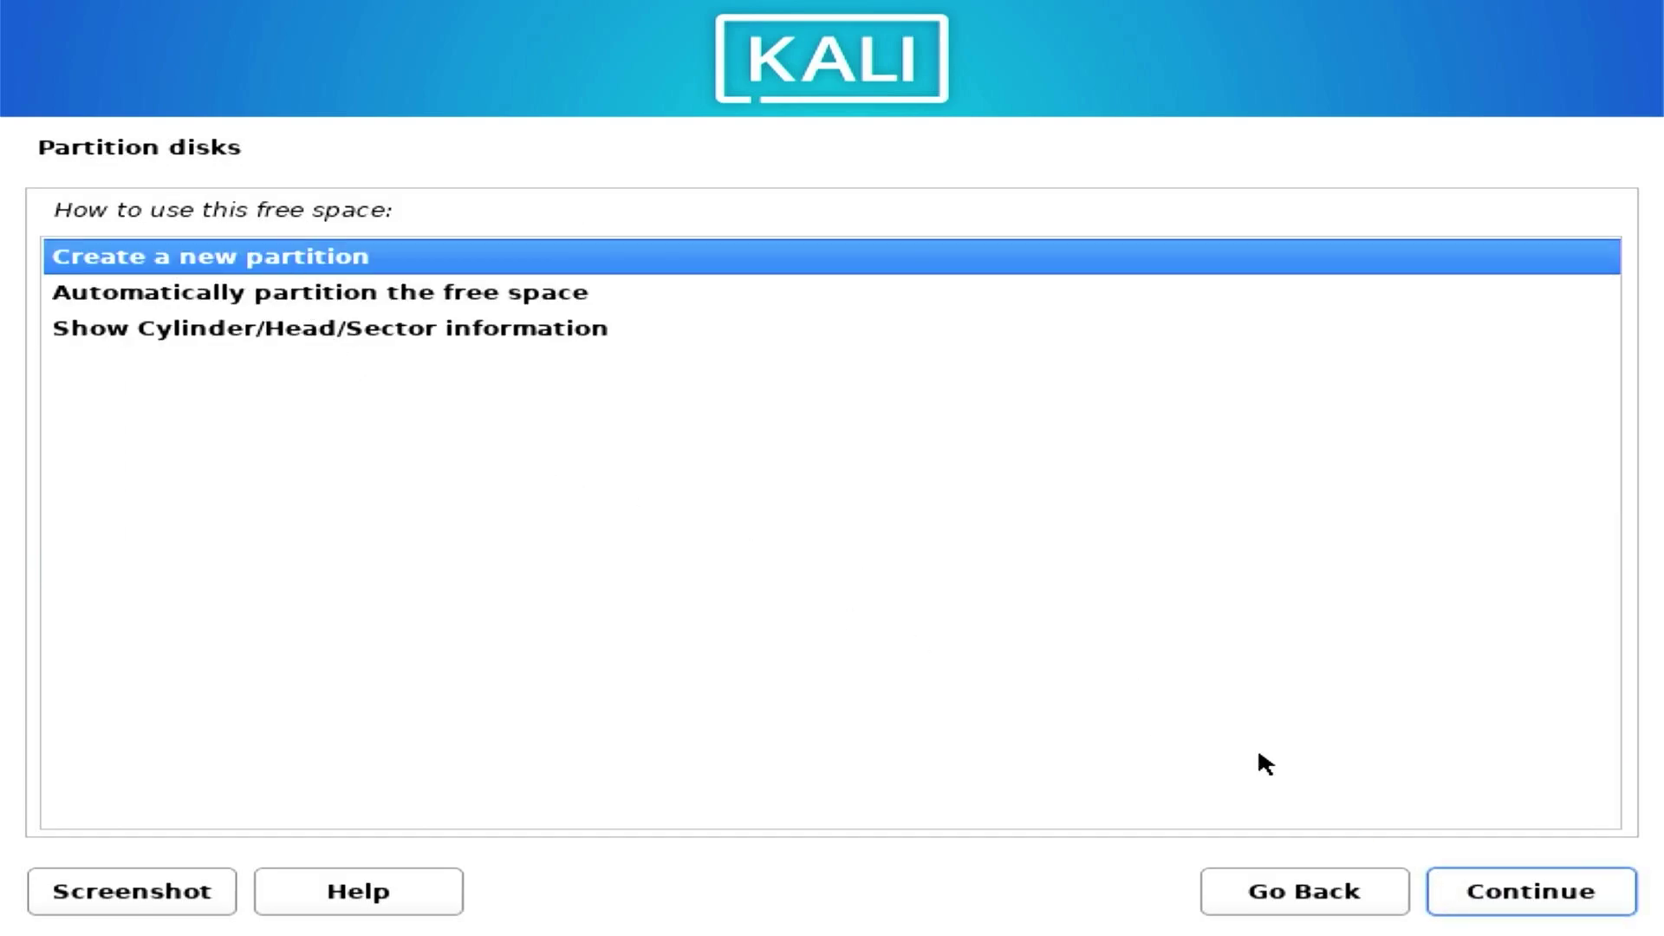
click(1556, 904)
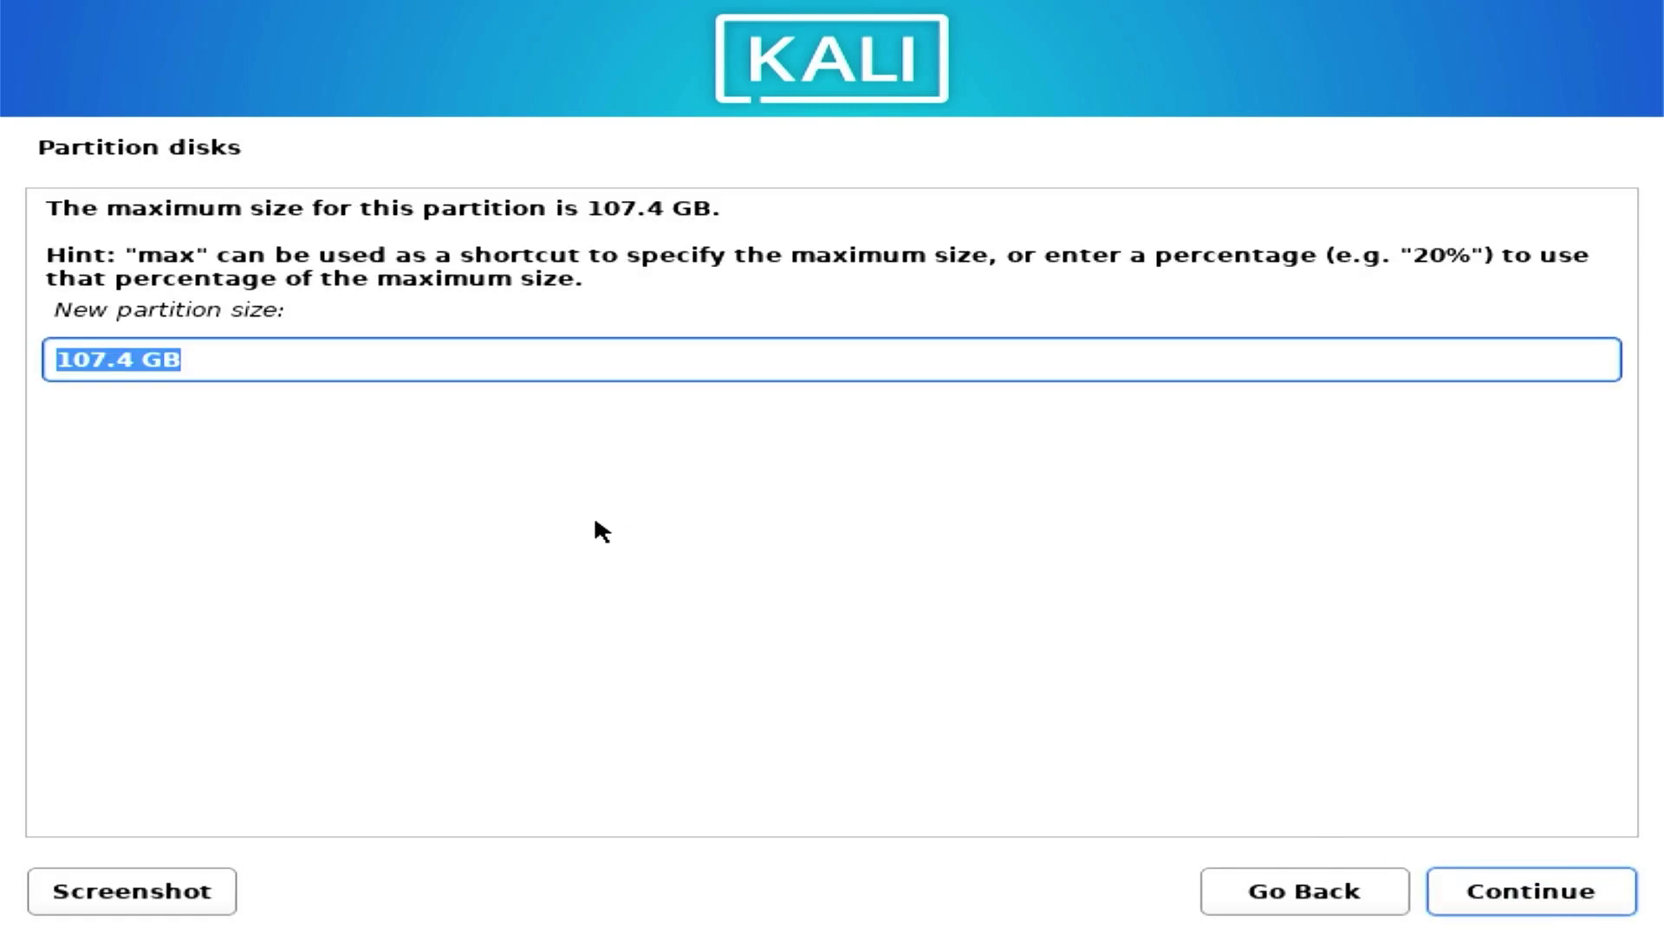
key(Left)
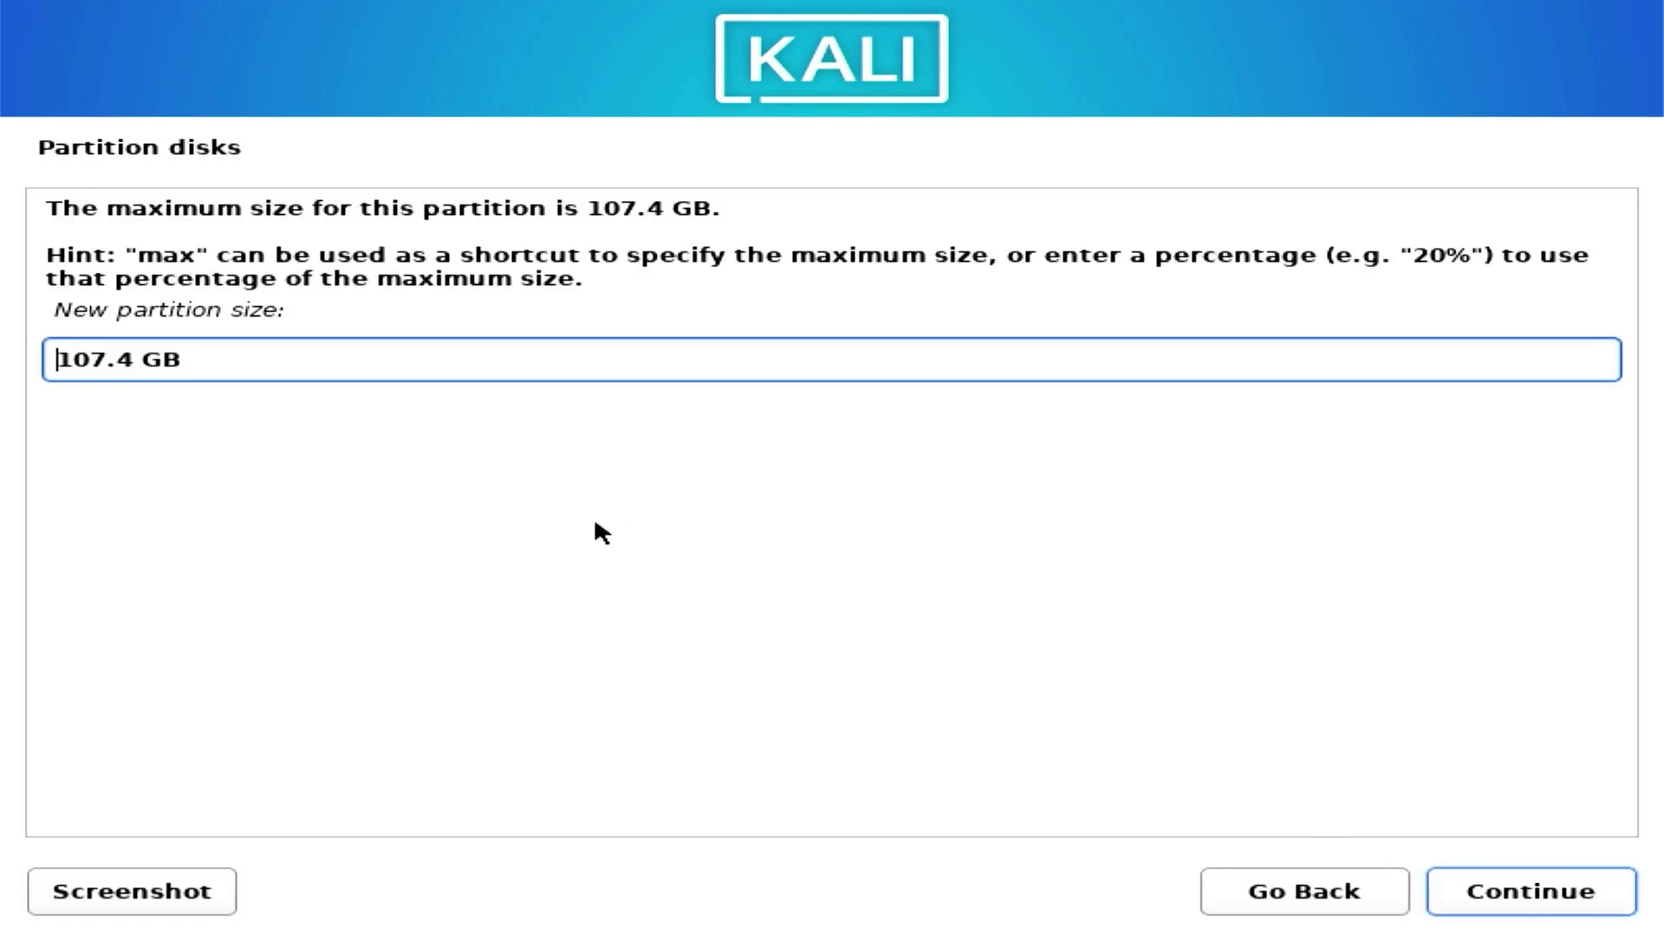
key(shift+Right)
key(shift+Right)
key(shift+Right)
text(50)
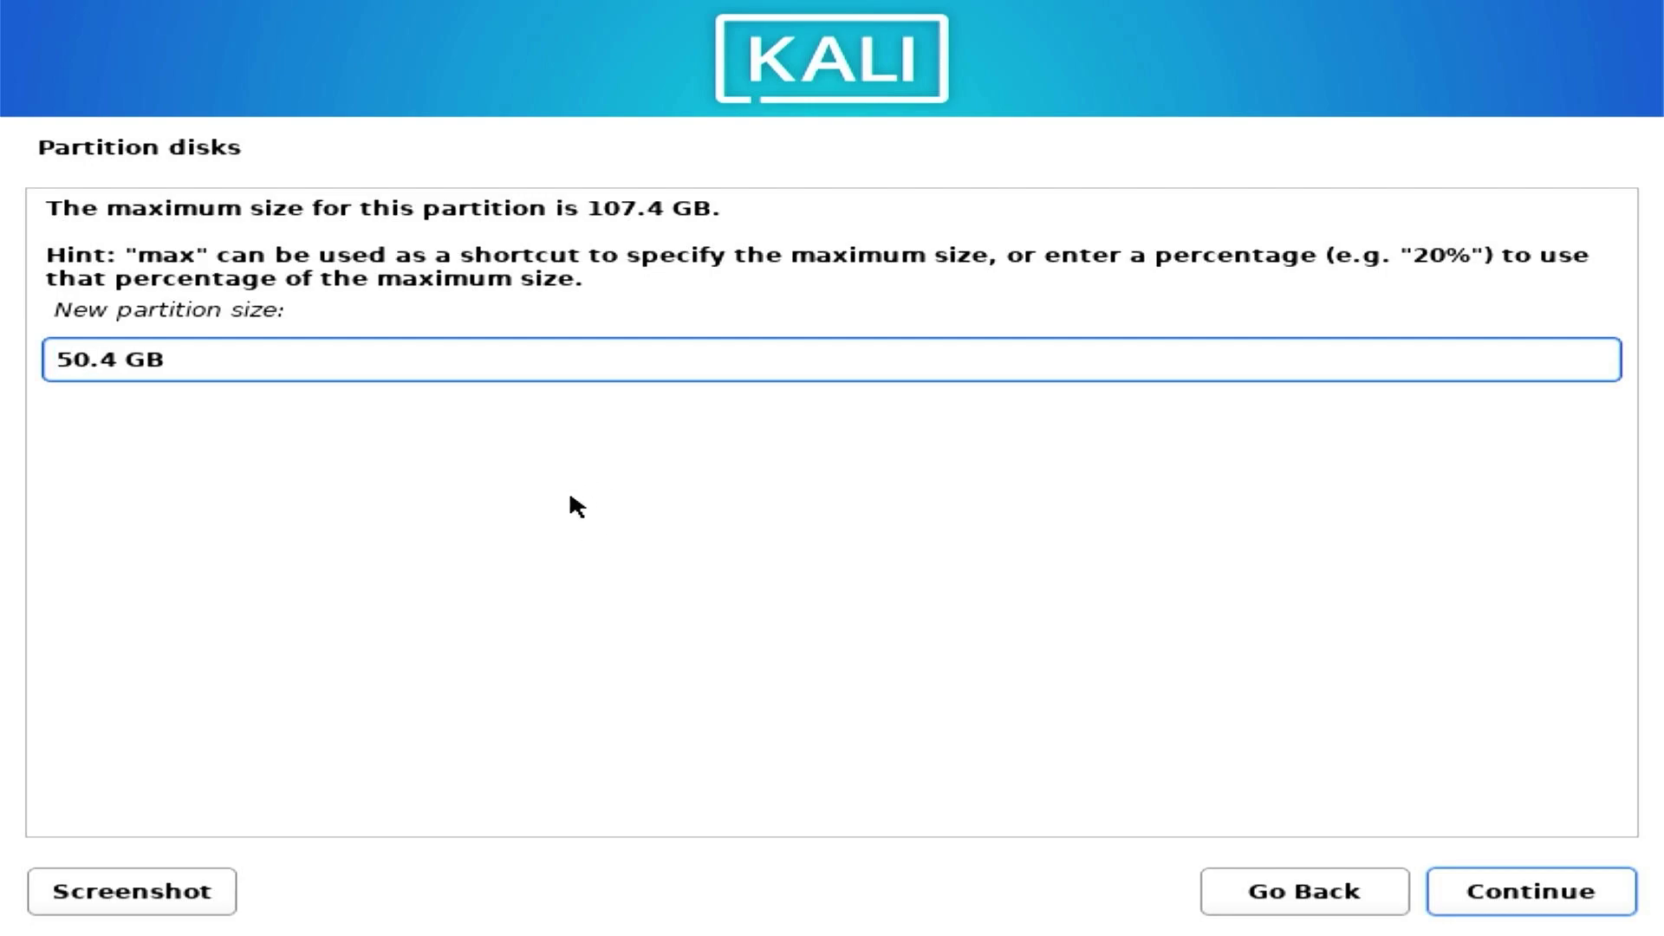
click(1576, 904)
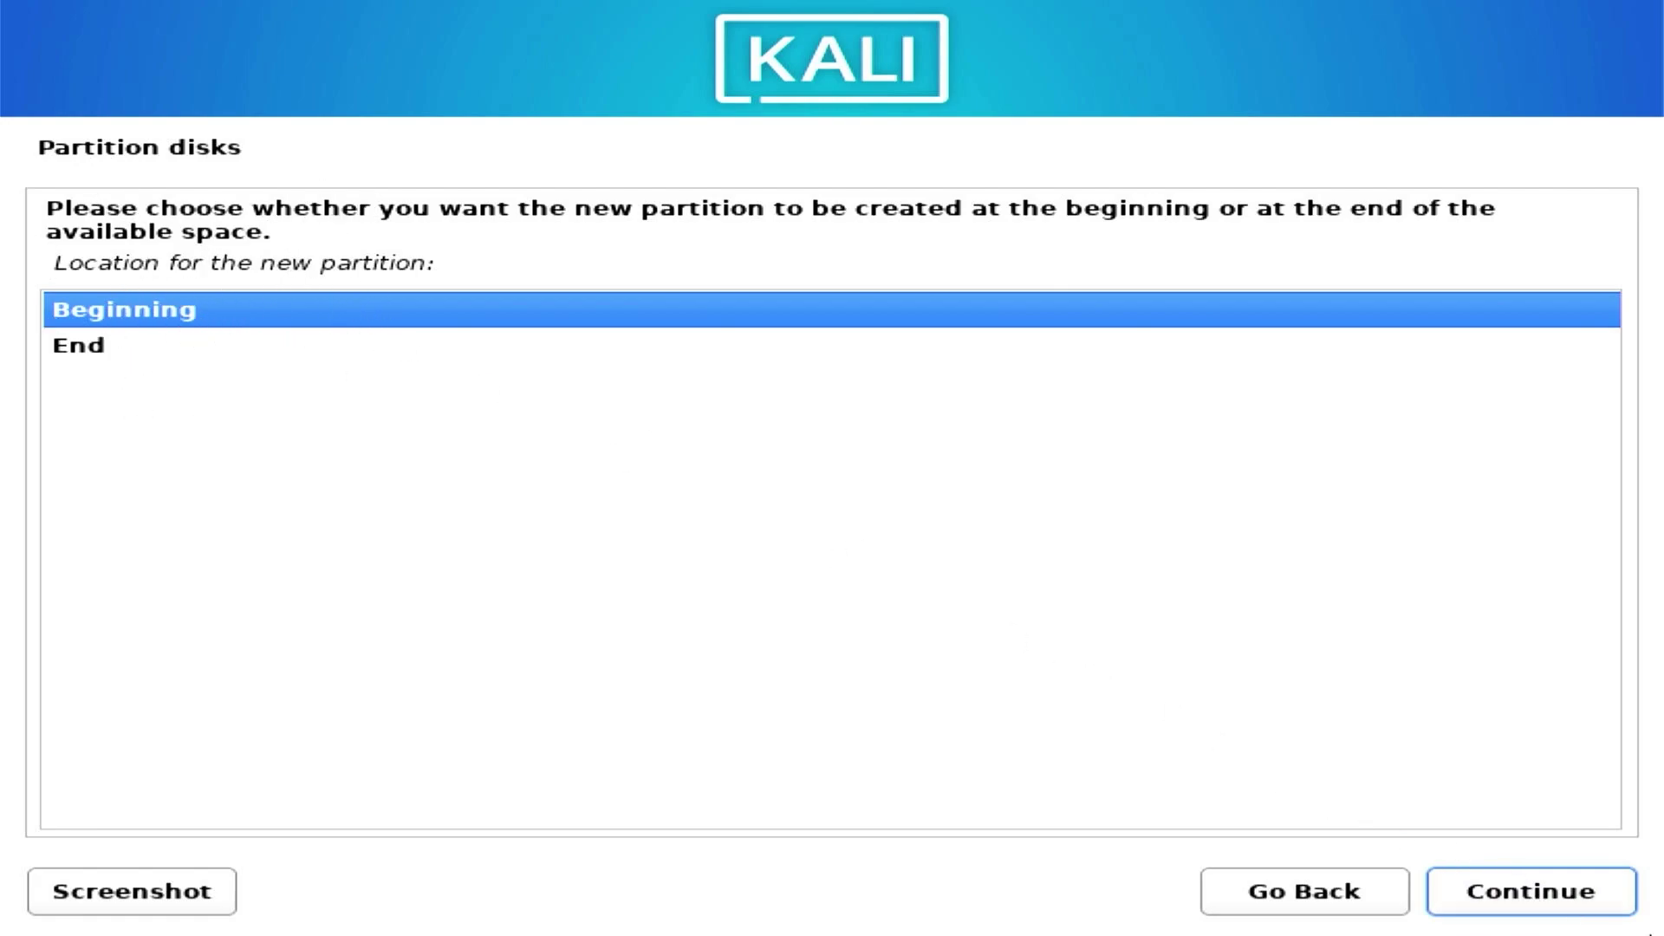
click(1584, 906)
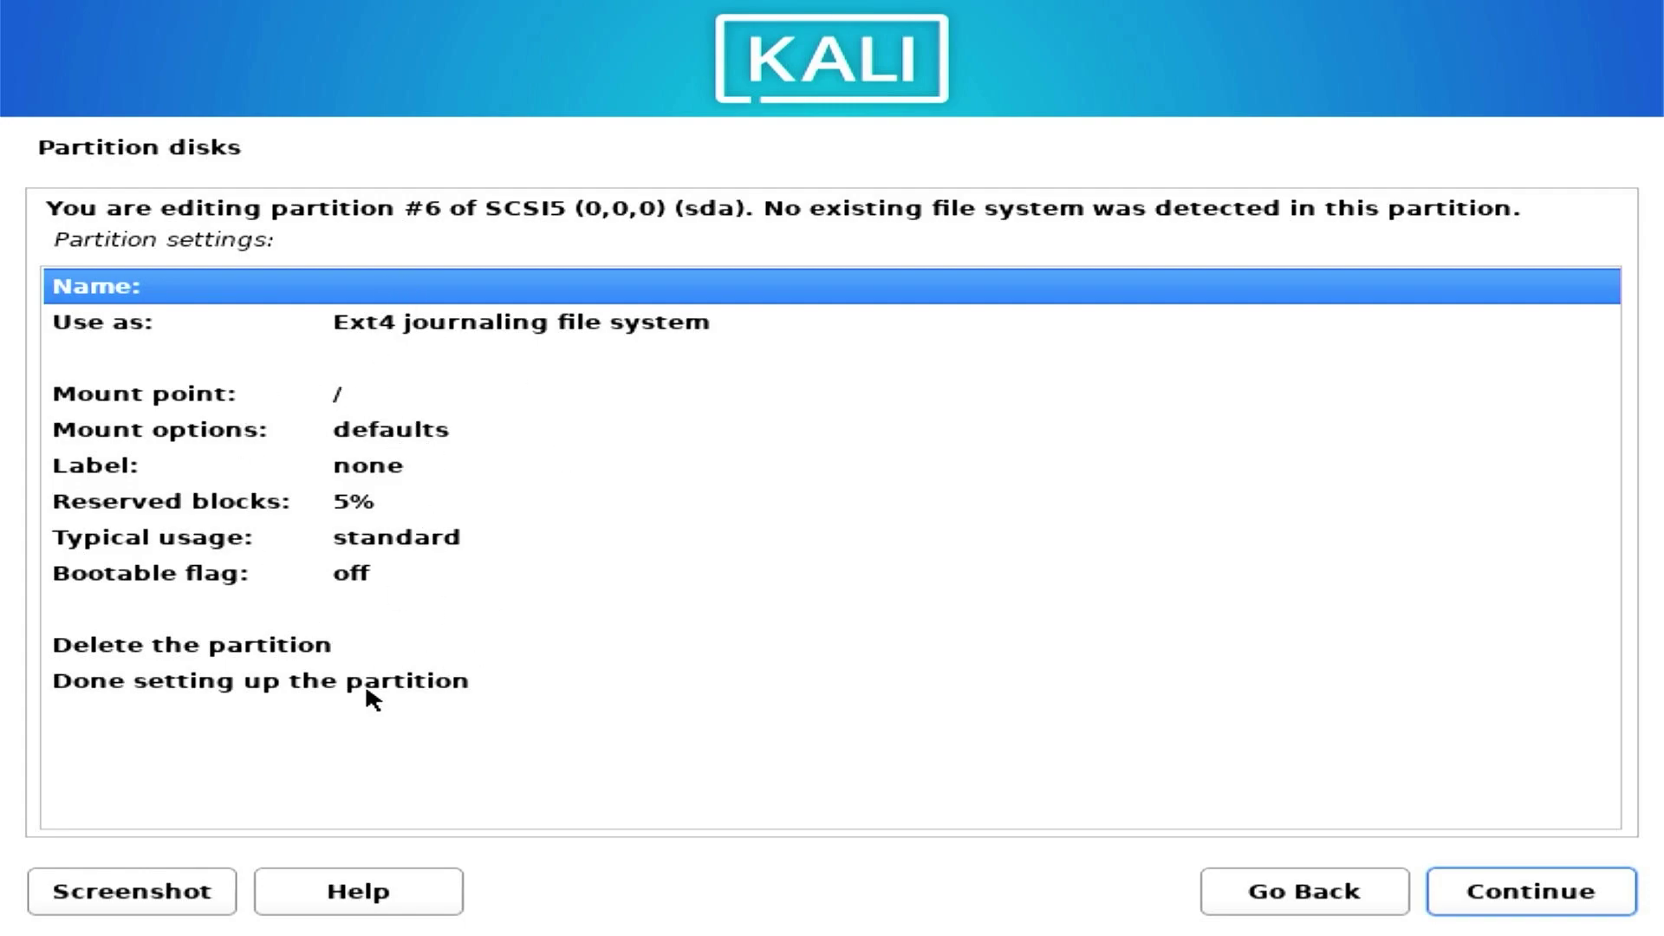
Set partition #6 to use the Ext4 journaling file system
click(506, 326)
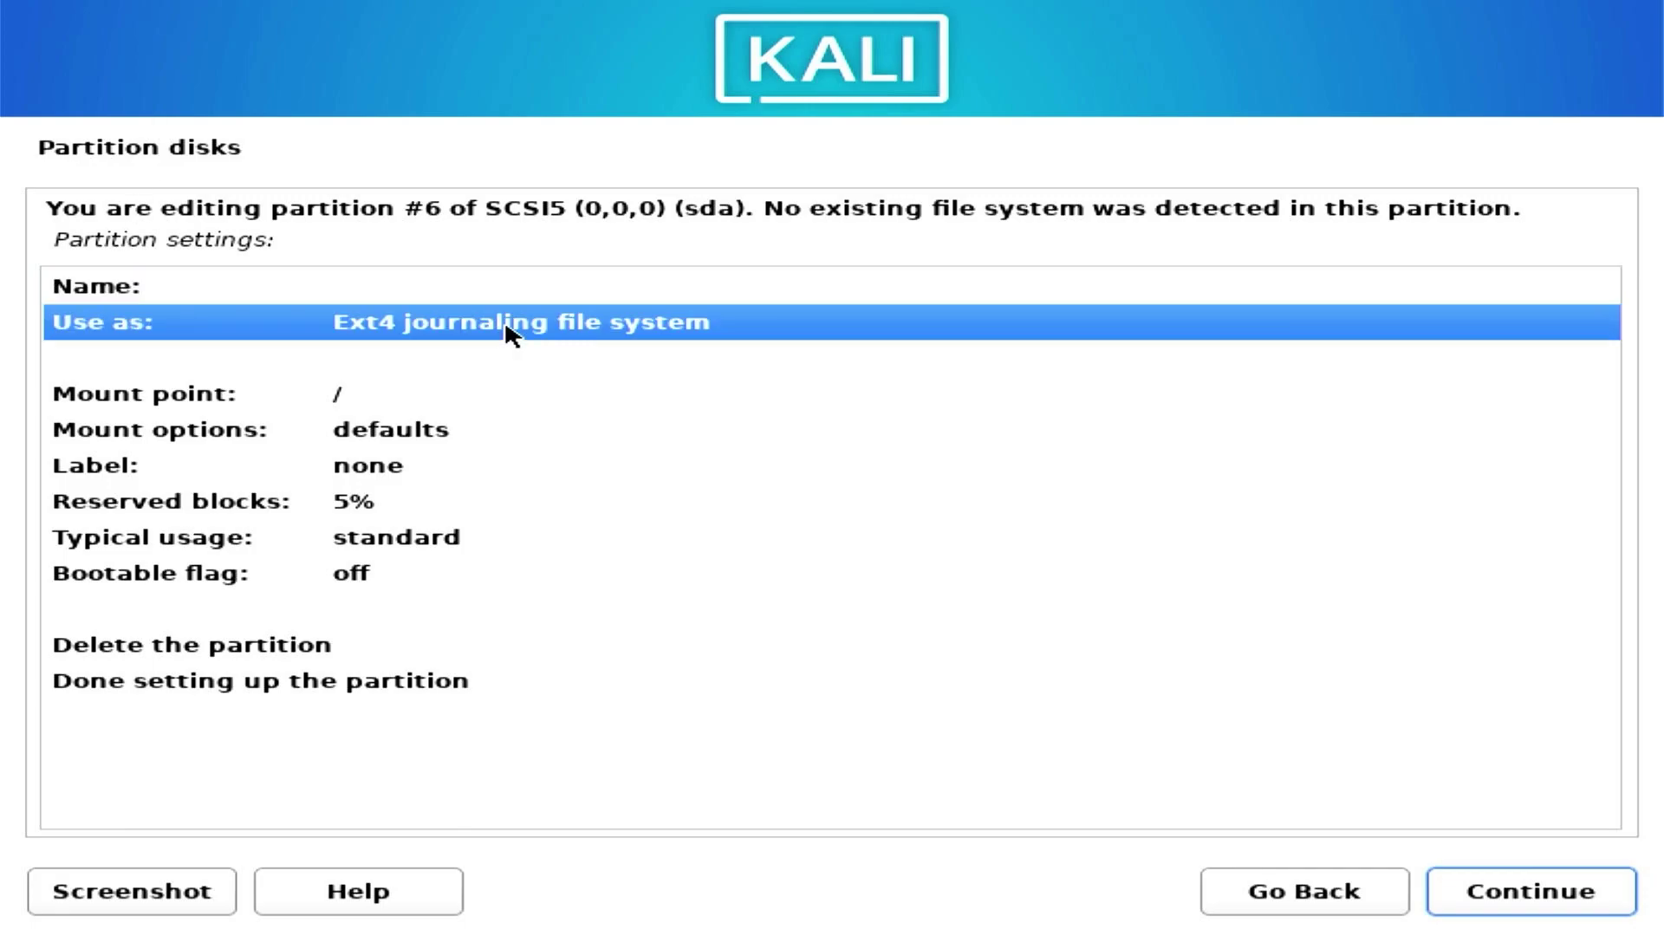
double_click(505, 320)
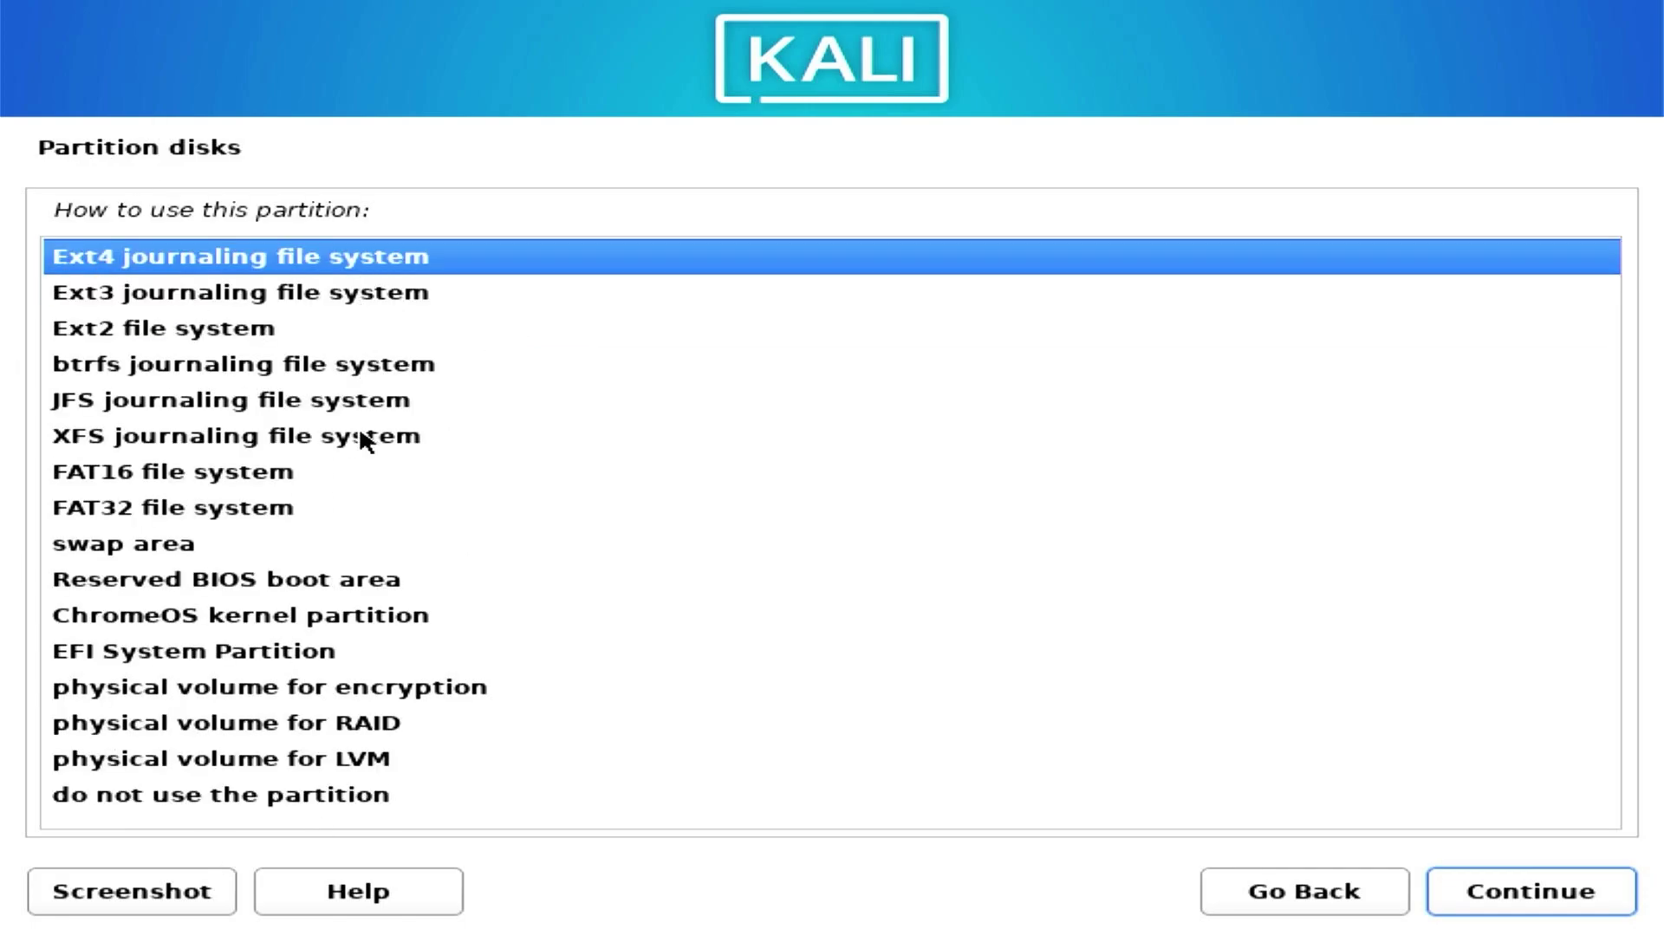
click(1608, 896)
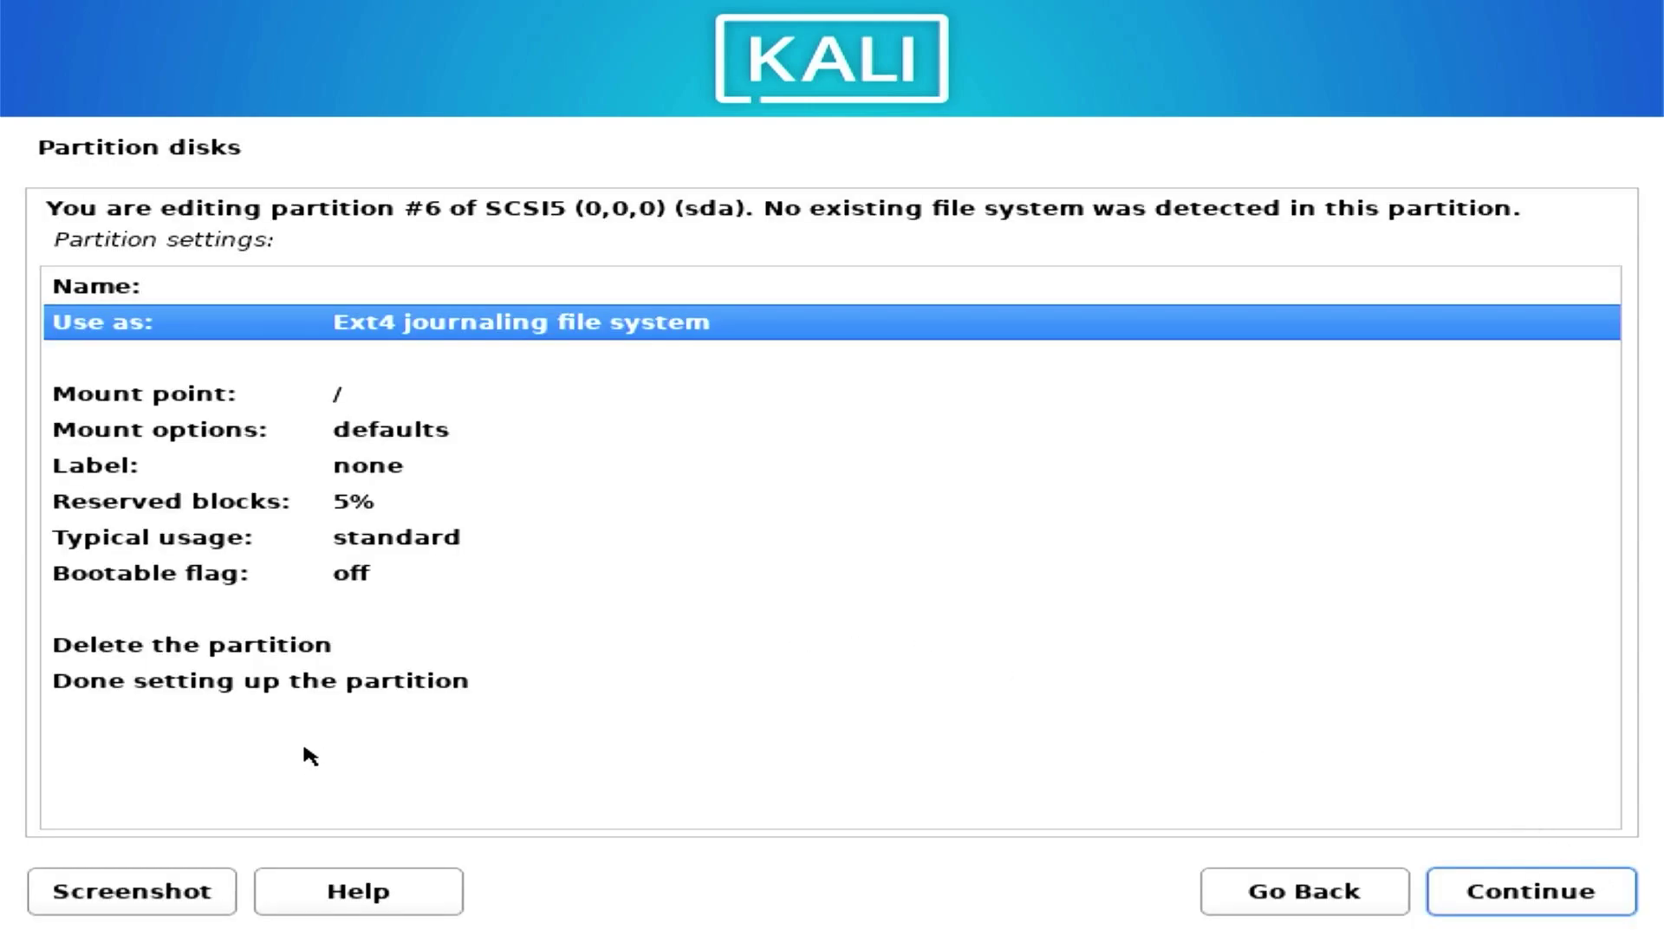
Finish partition #6 and select the remaining 57.0 GB free space
click(299, 684)
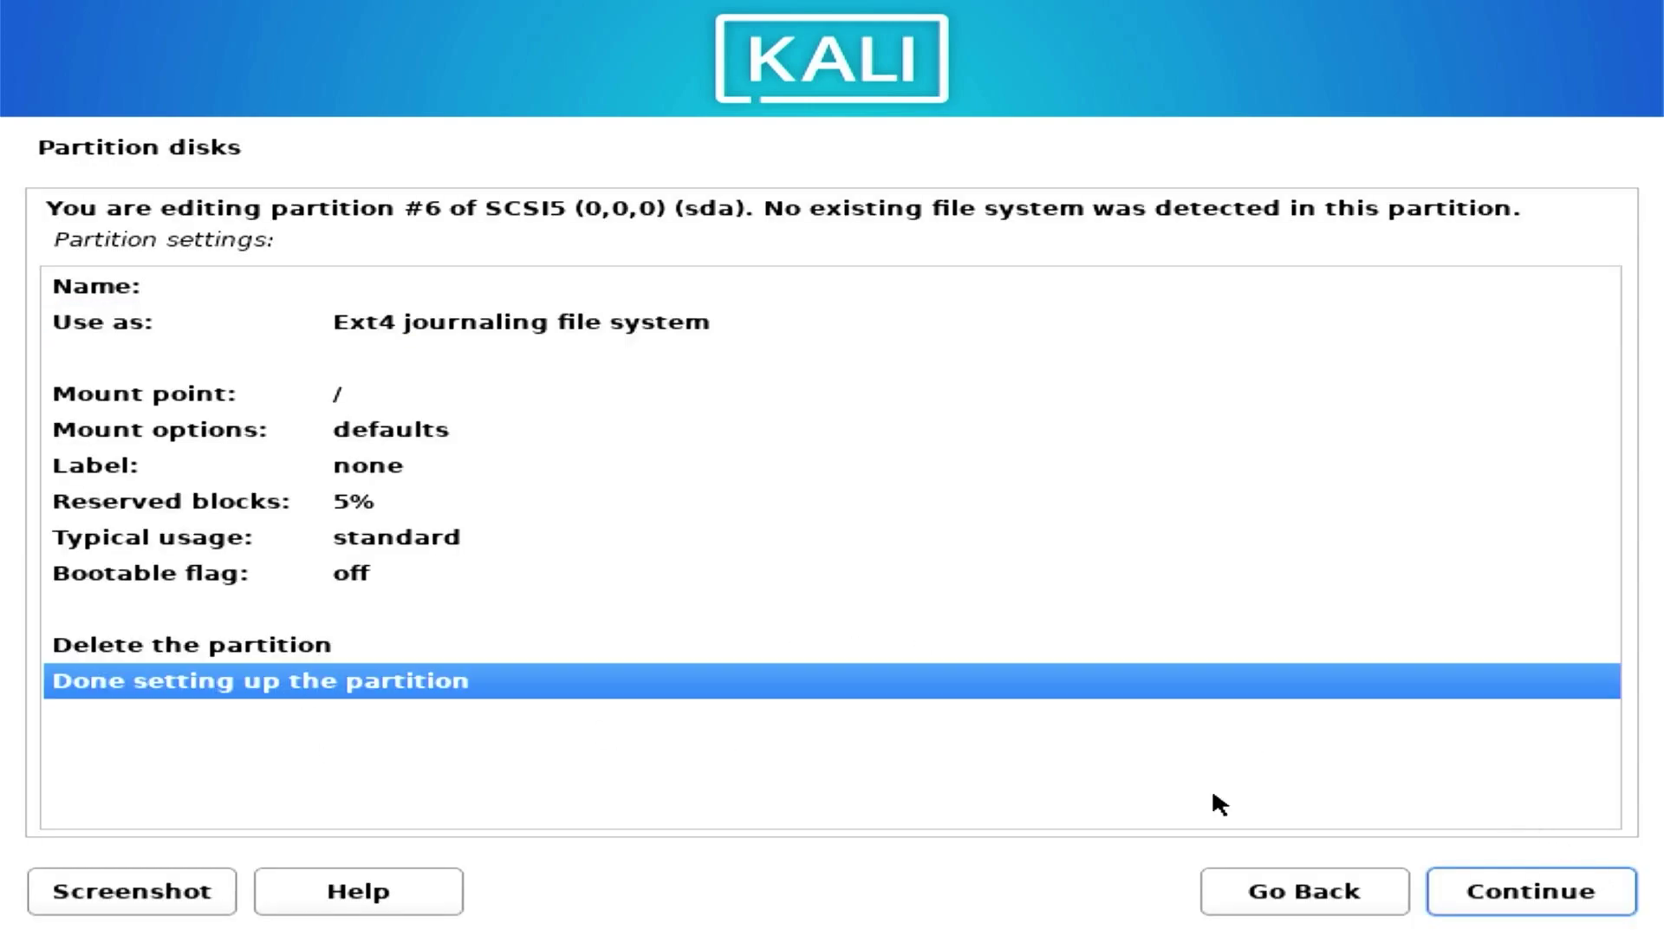
click(1525, 880)
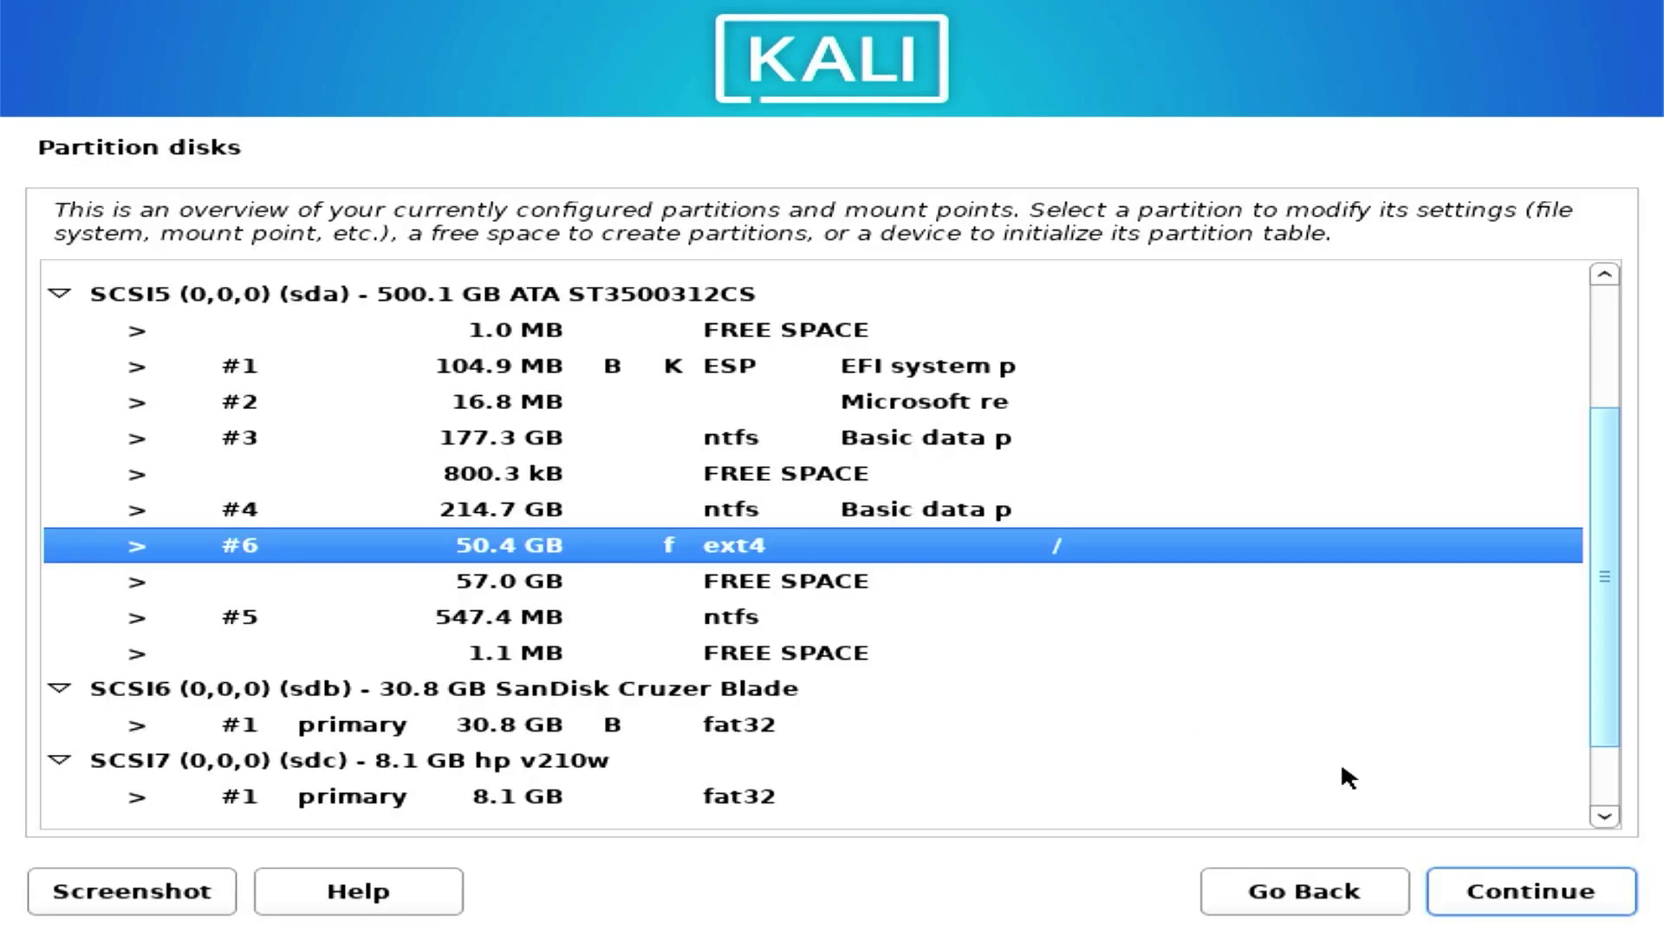
click(652, 581)
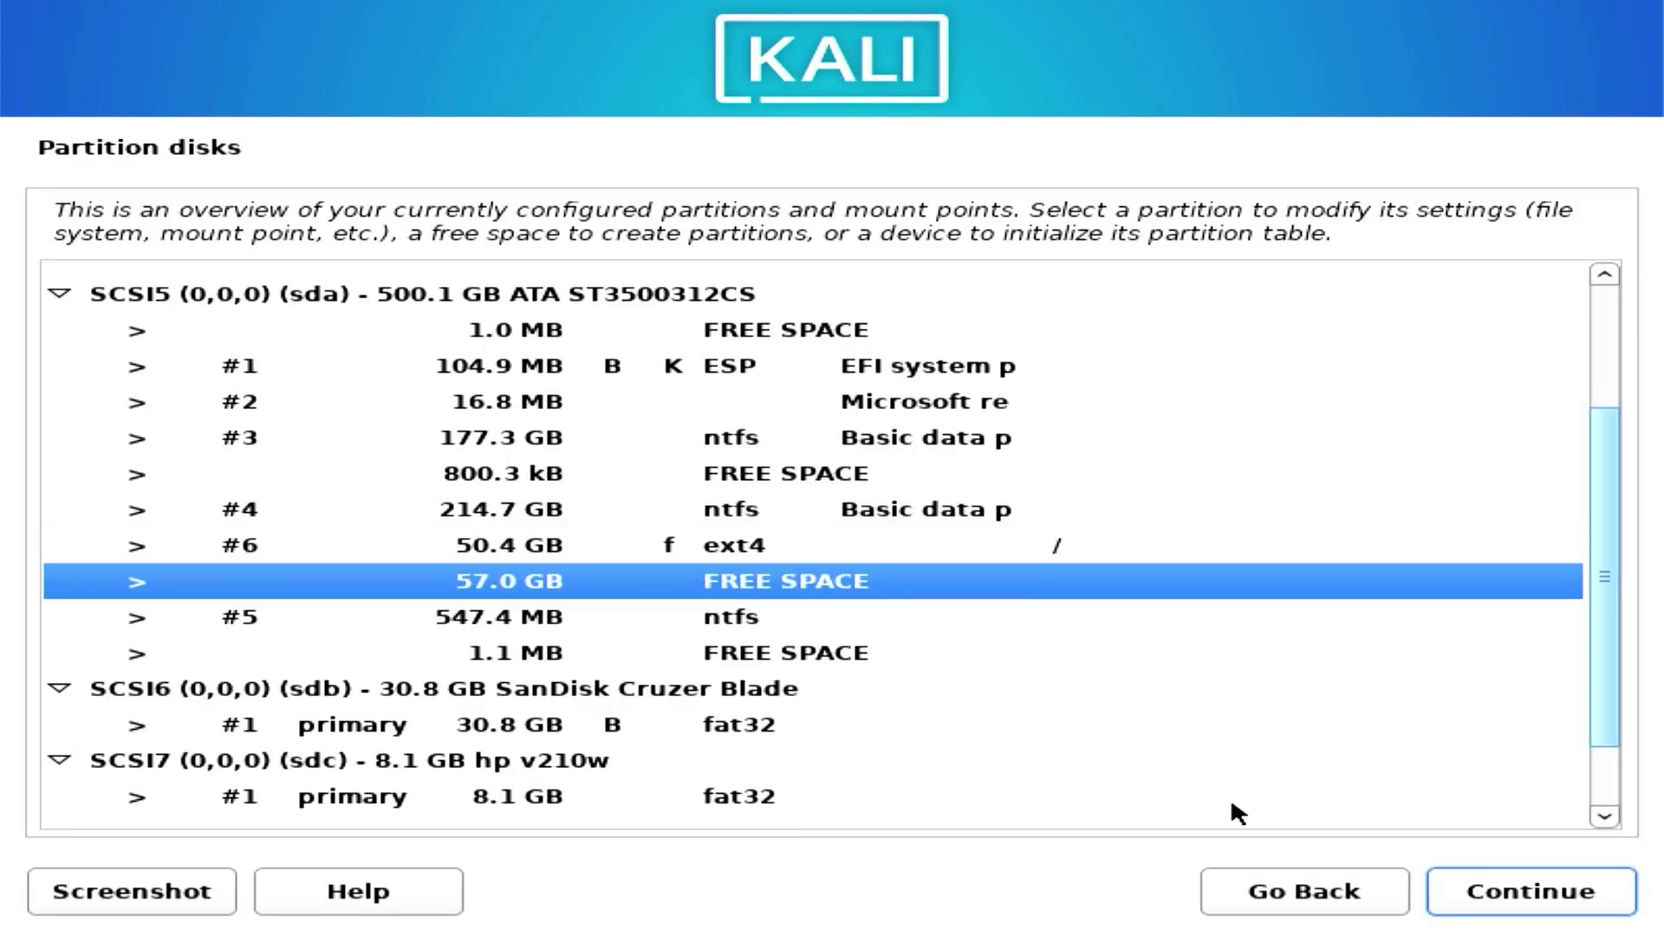
click(1482, 897)
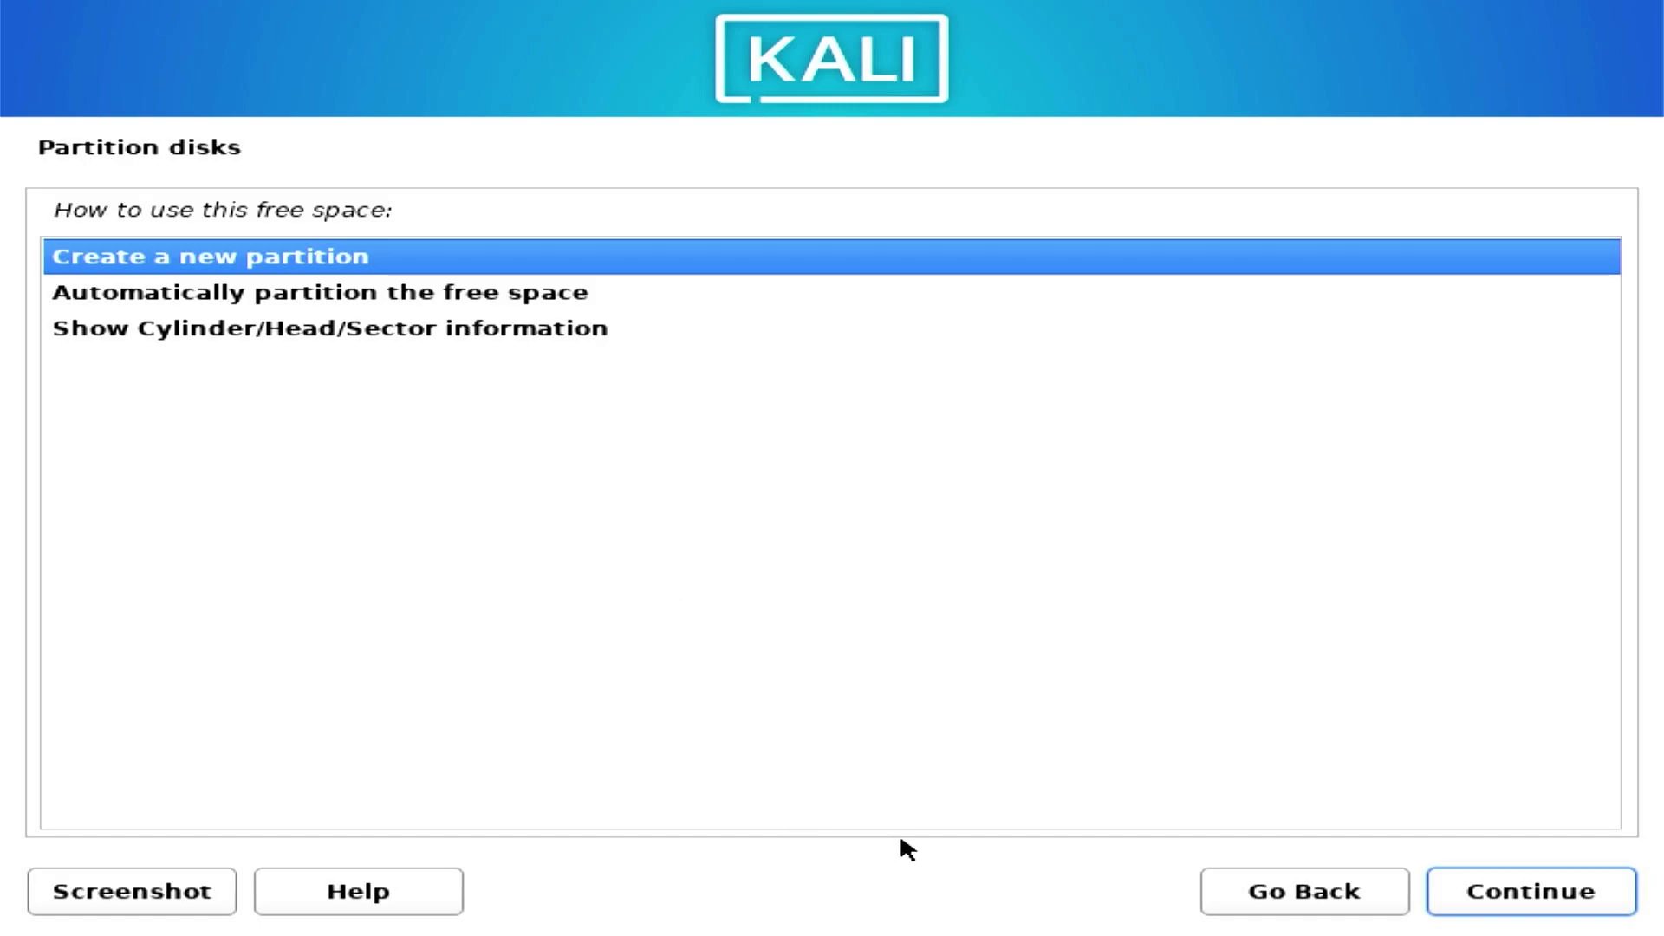
Create a new partition, changing its size from 57 to 8 GB, placed at the End
click(1521, 921)
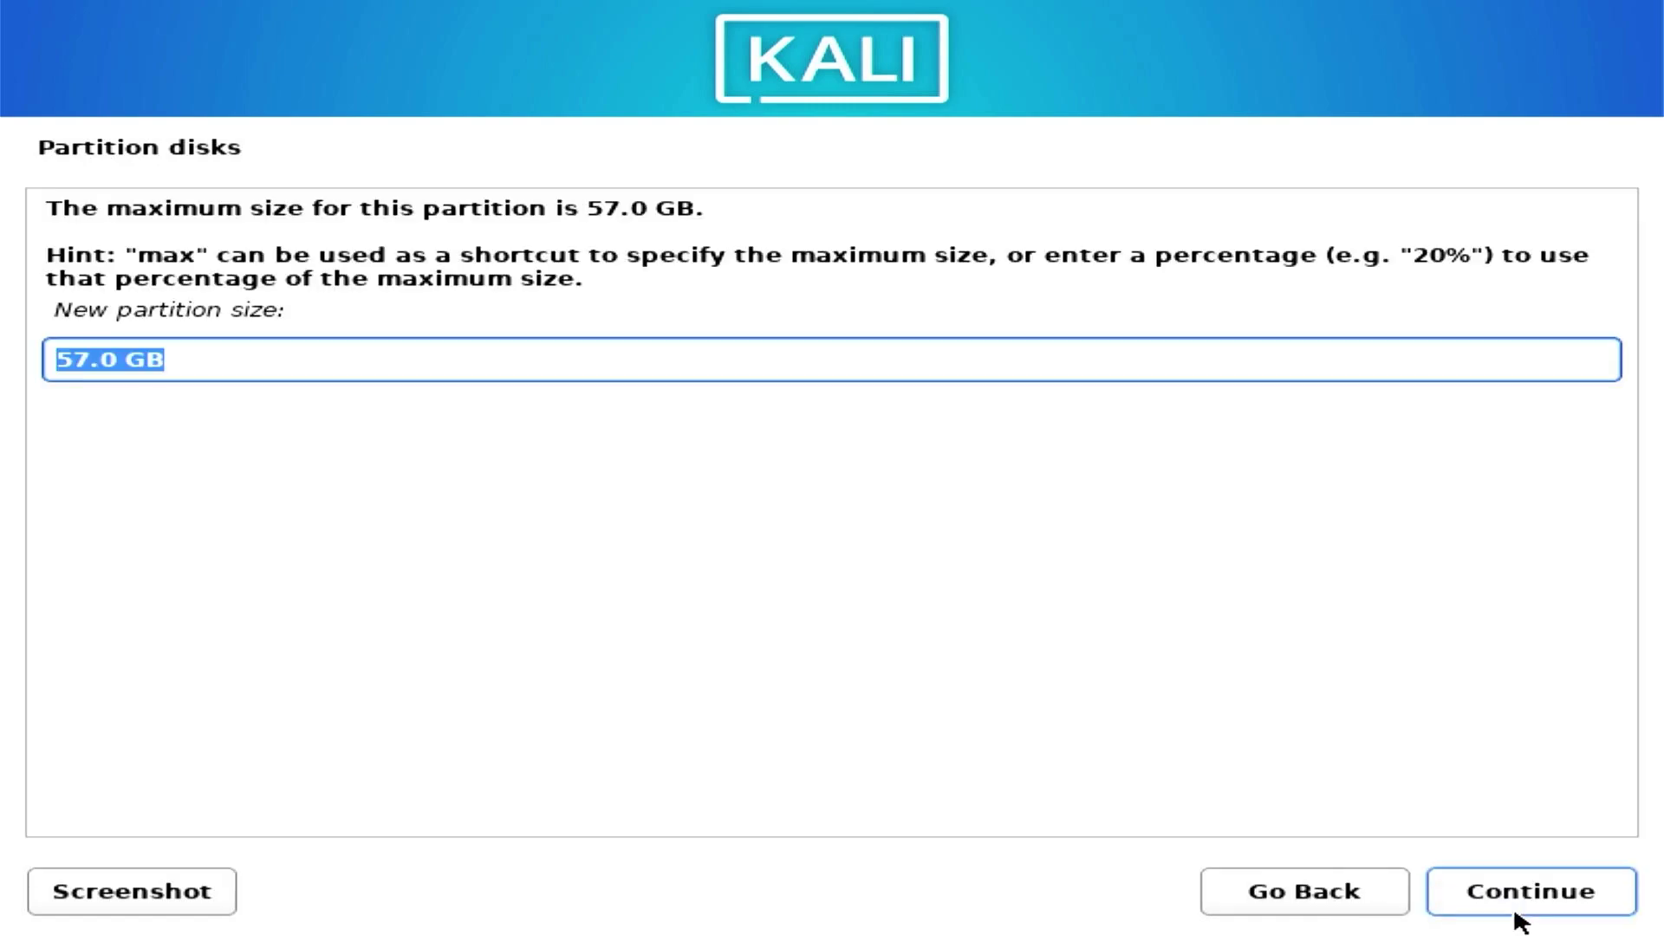
shift+click(86, 363)
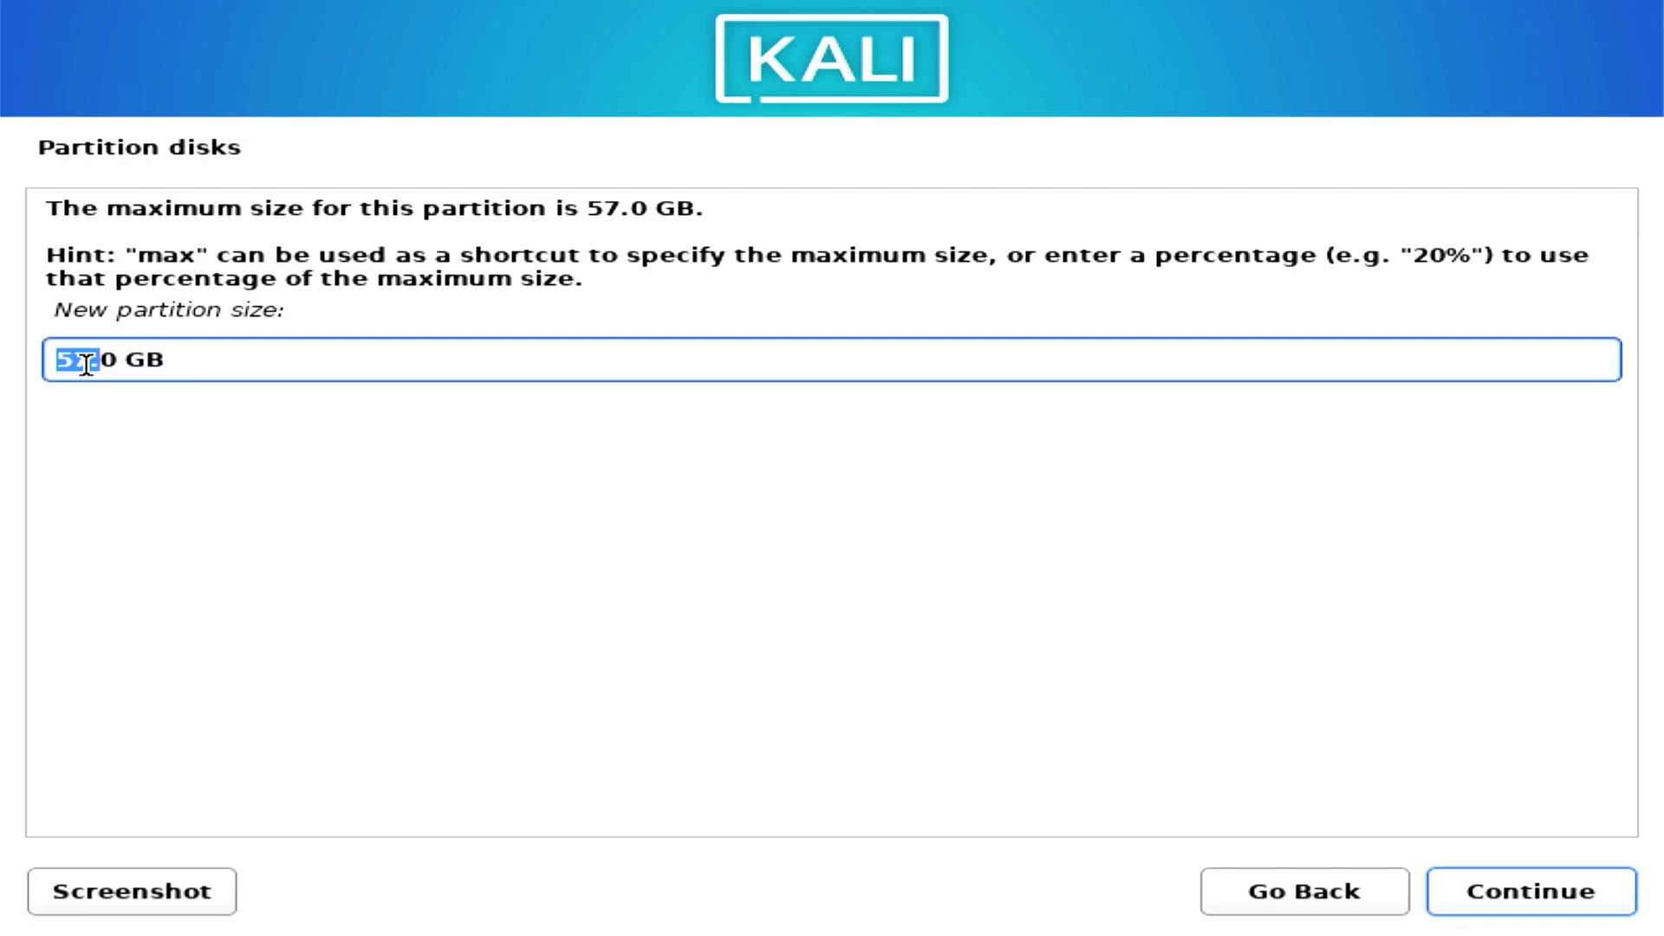
key(Left)
key(shift+Right)
key(shift+Right)
text(8)
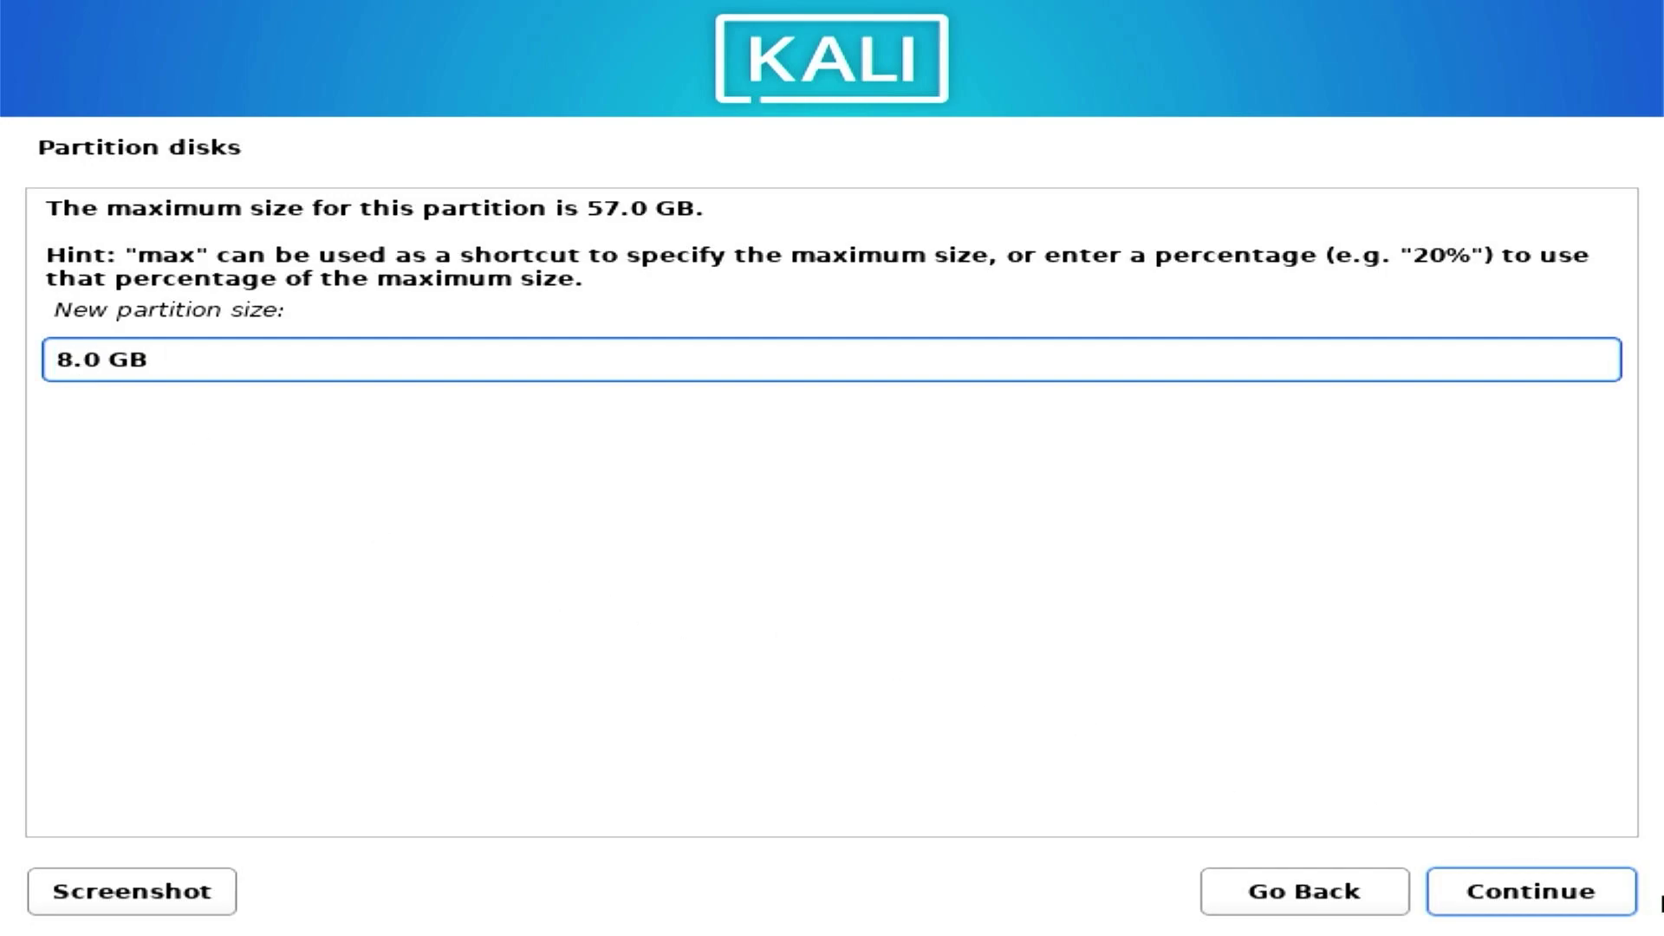
click(1494, 890)
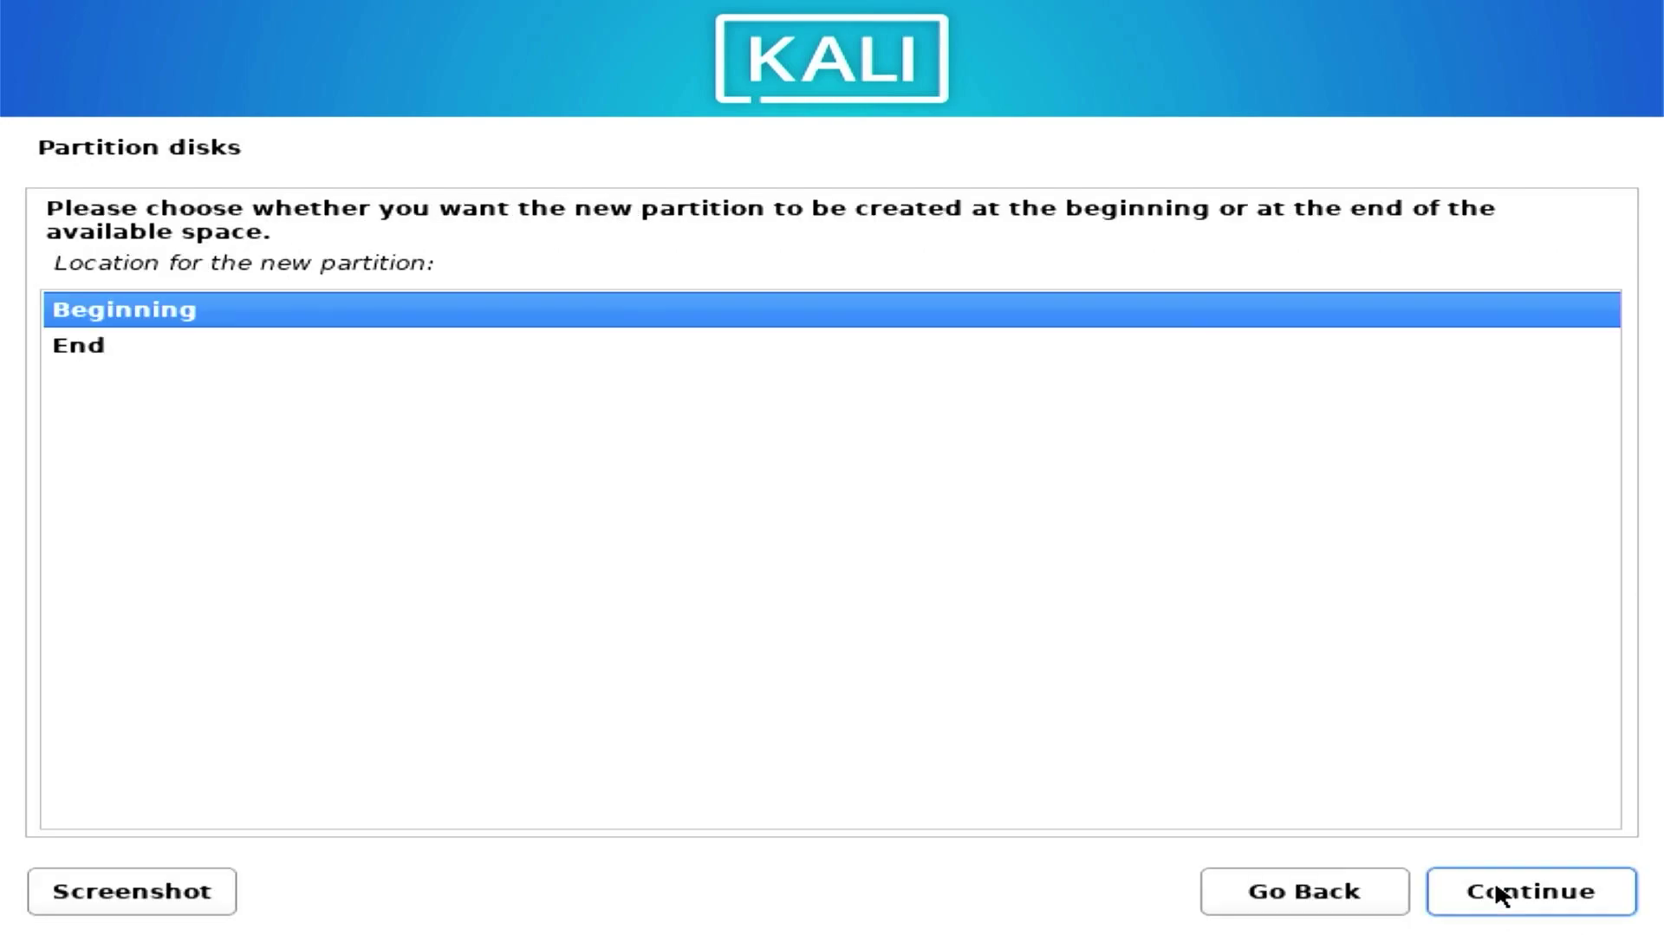
click(83, 346)
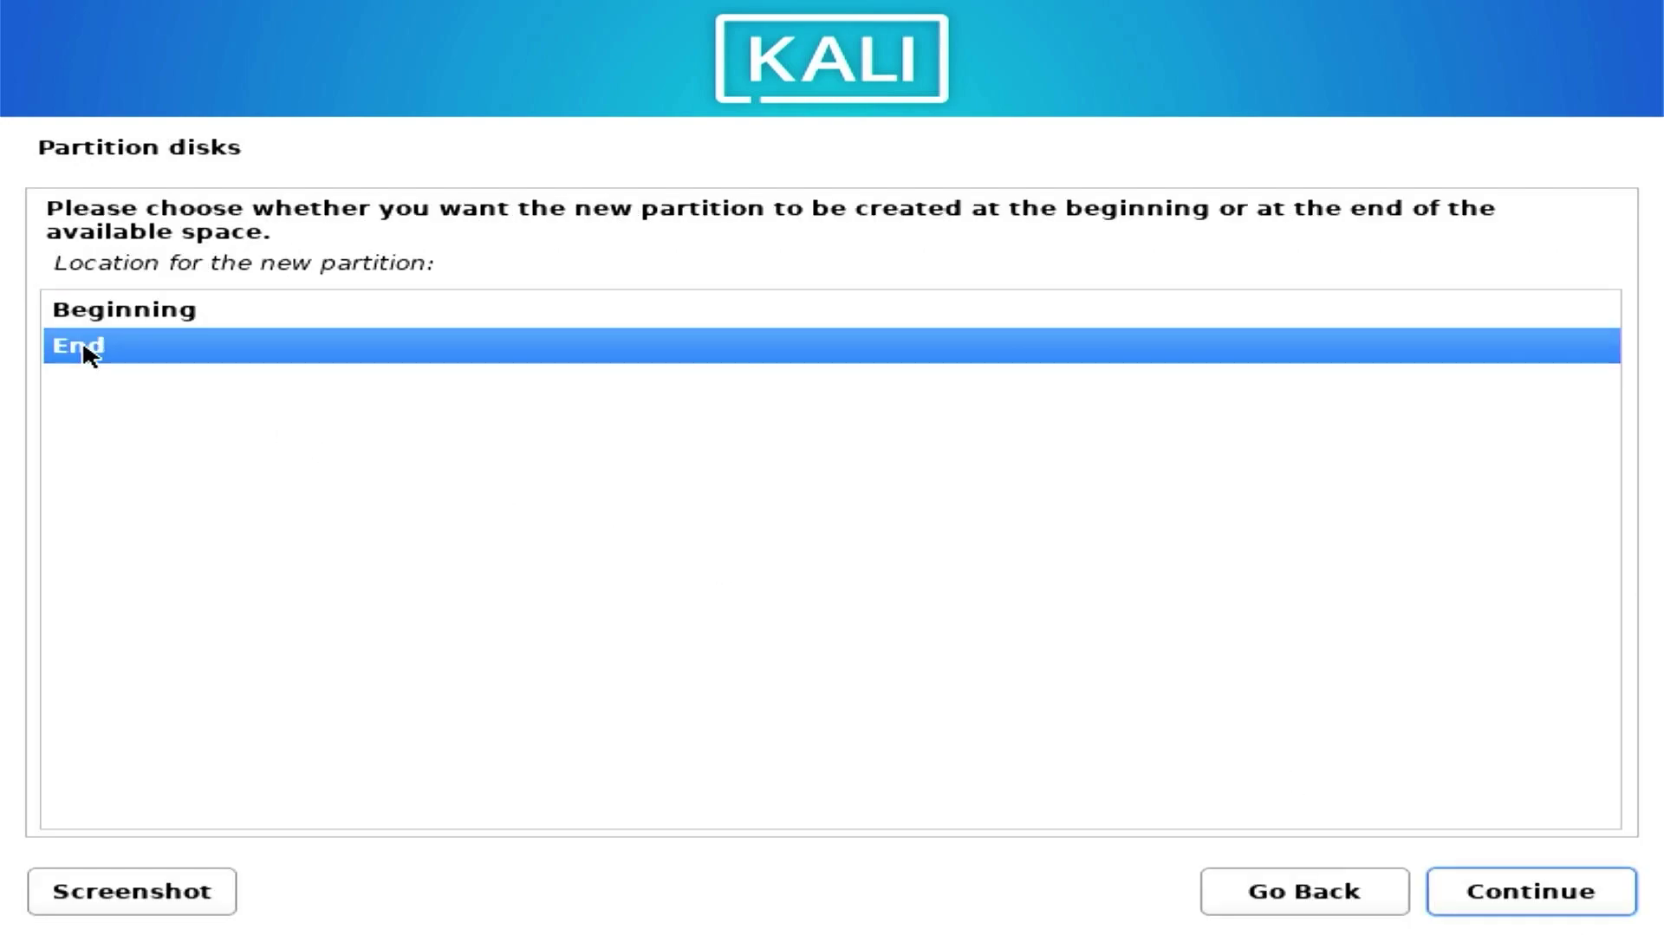
click(1541, 892)
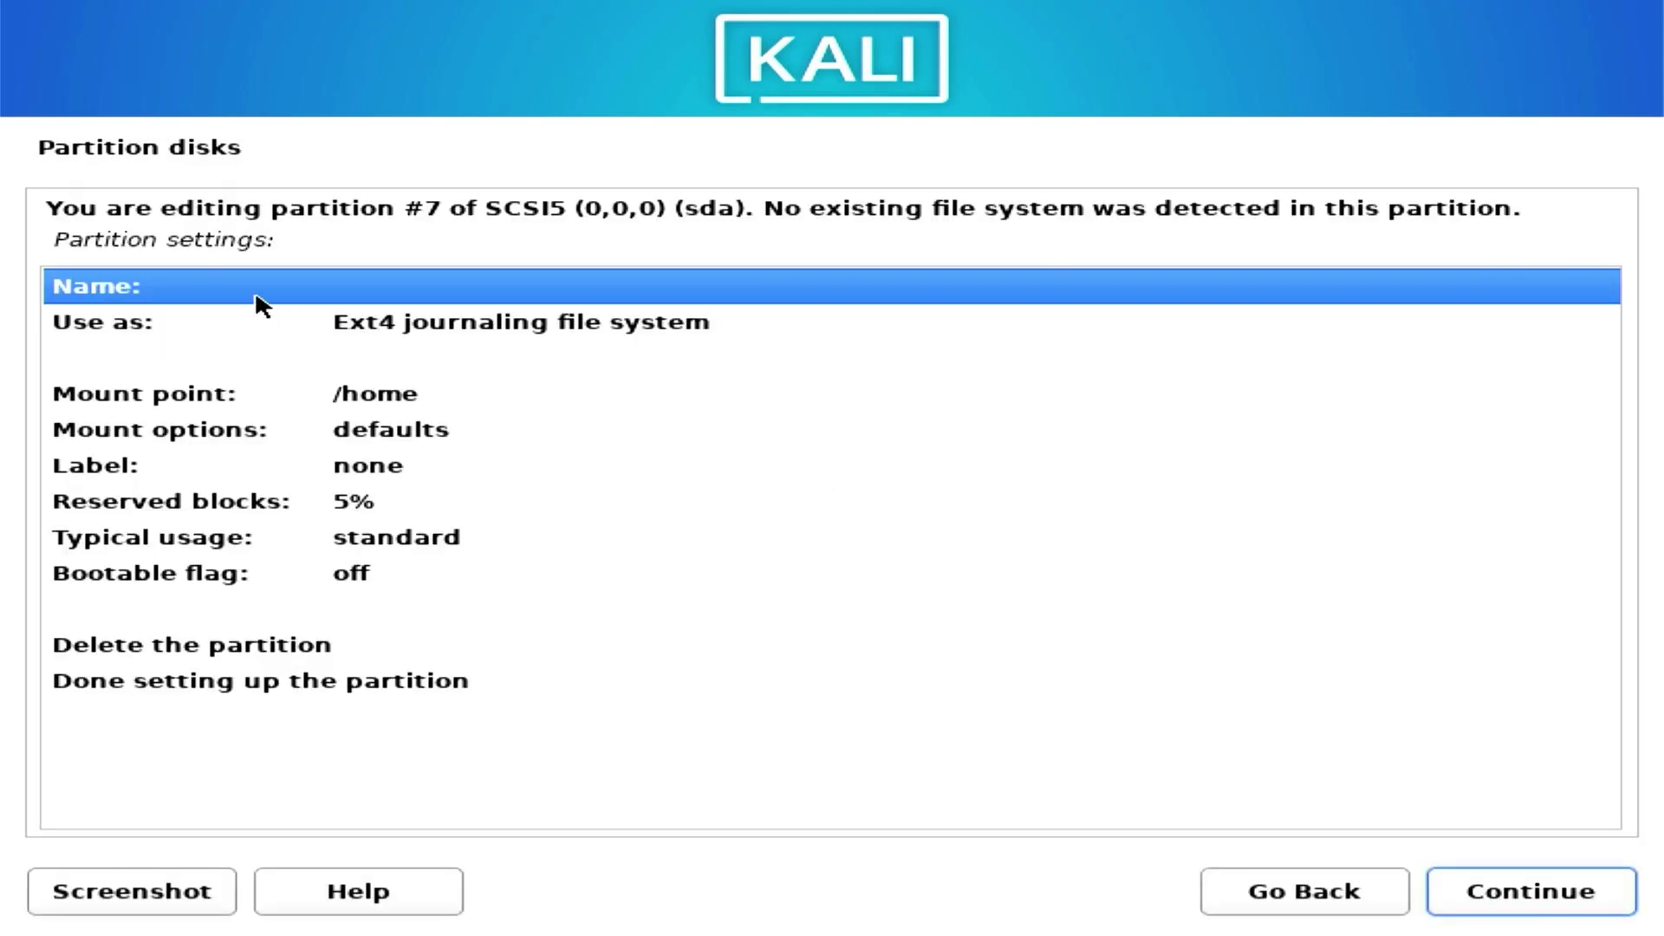
Set partition #7 to be used as swap area and finish its setup
click(142, 325)
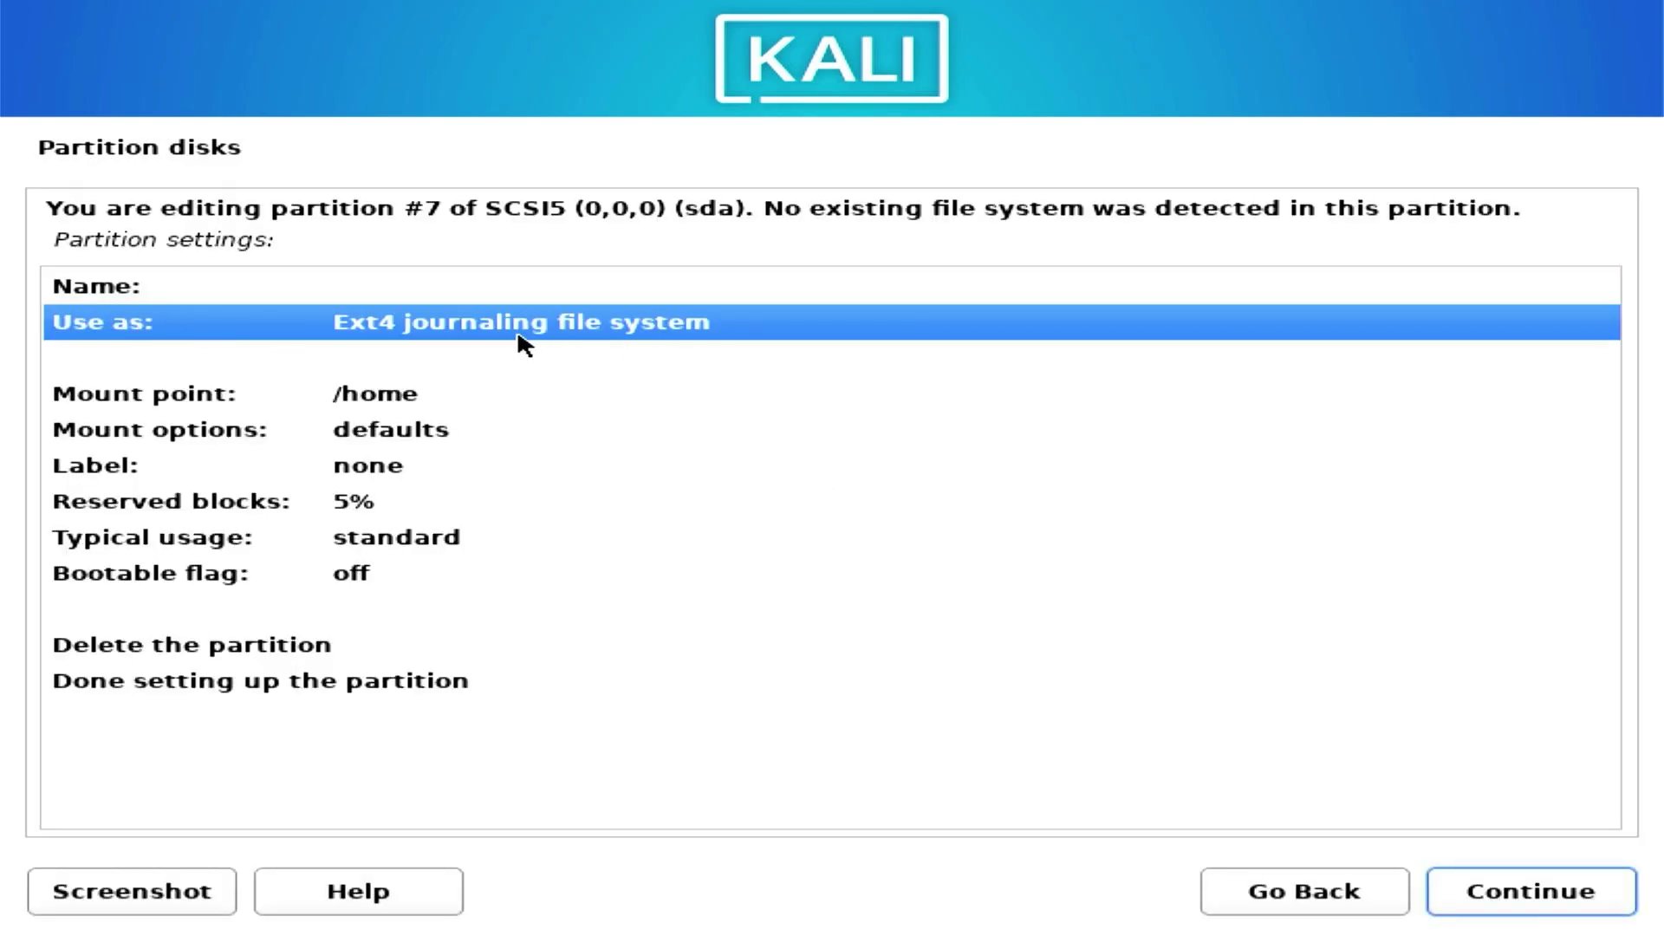
double_click(518, 335)
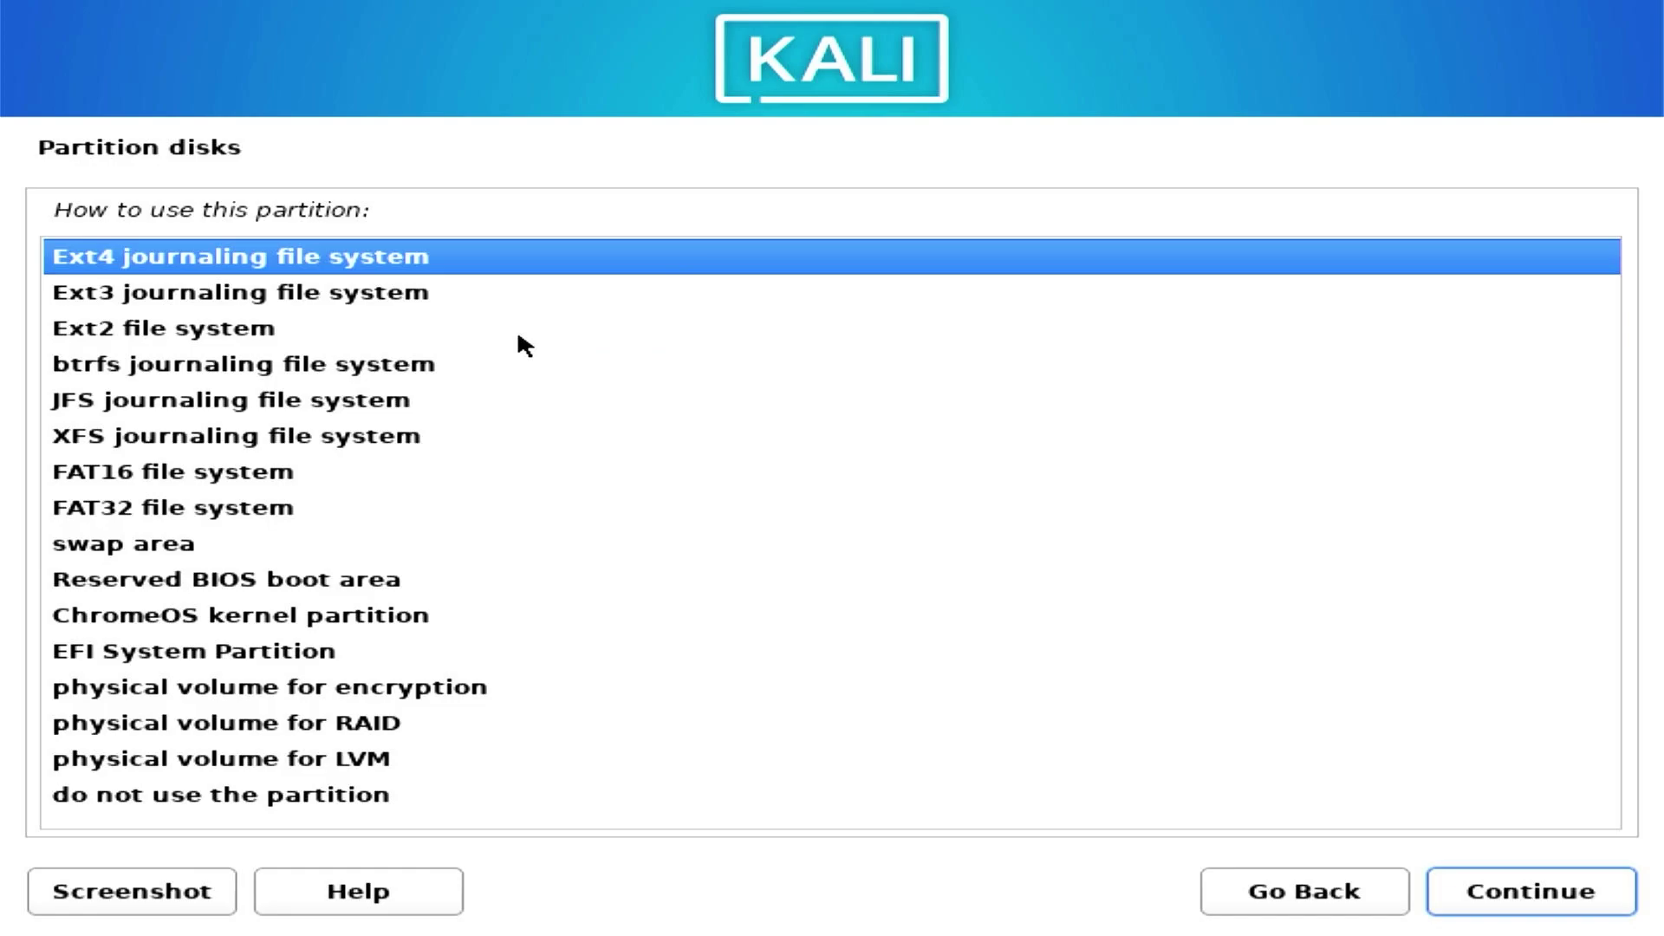
click(123, 554)
click(1518, 901)
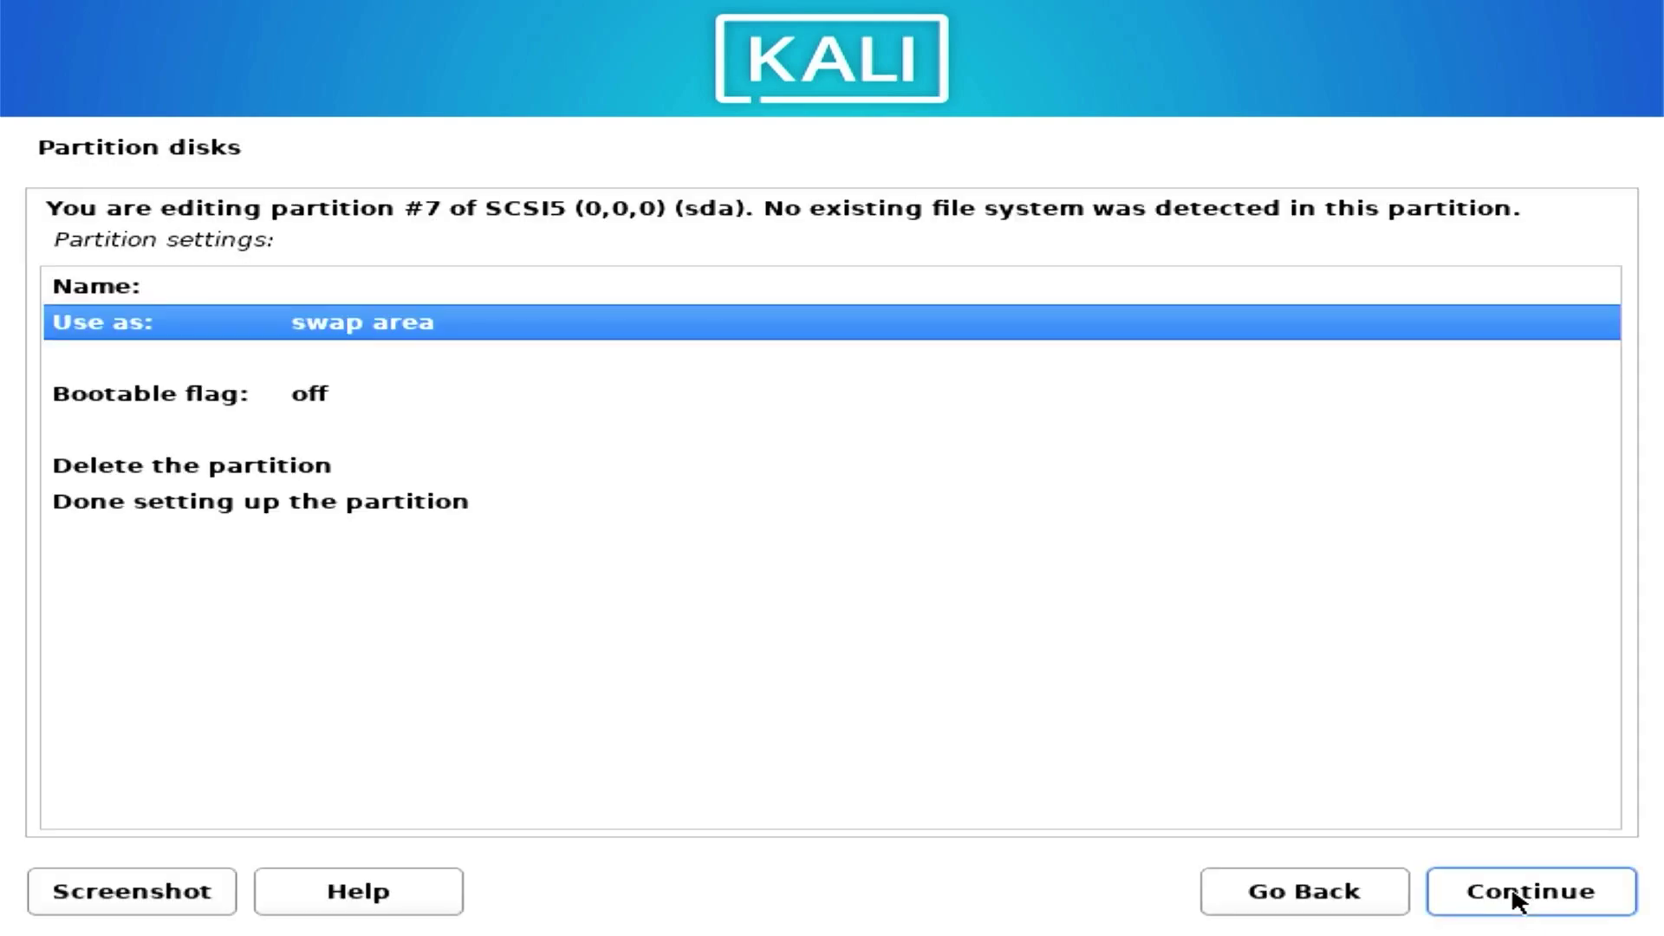
click(520, 500)
click(1463, 891)
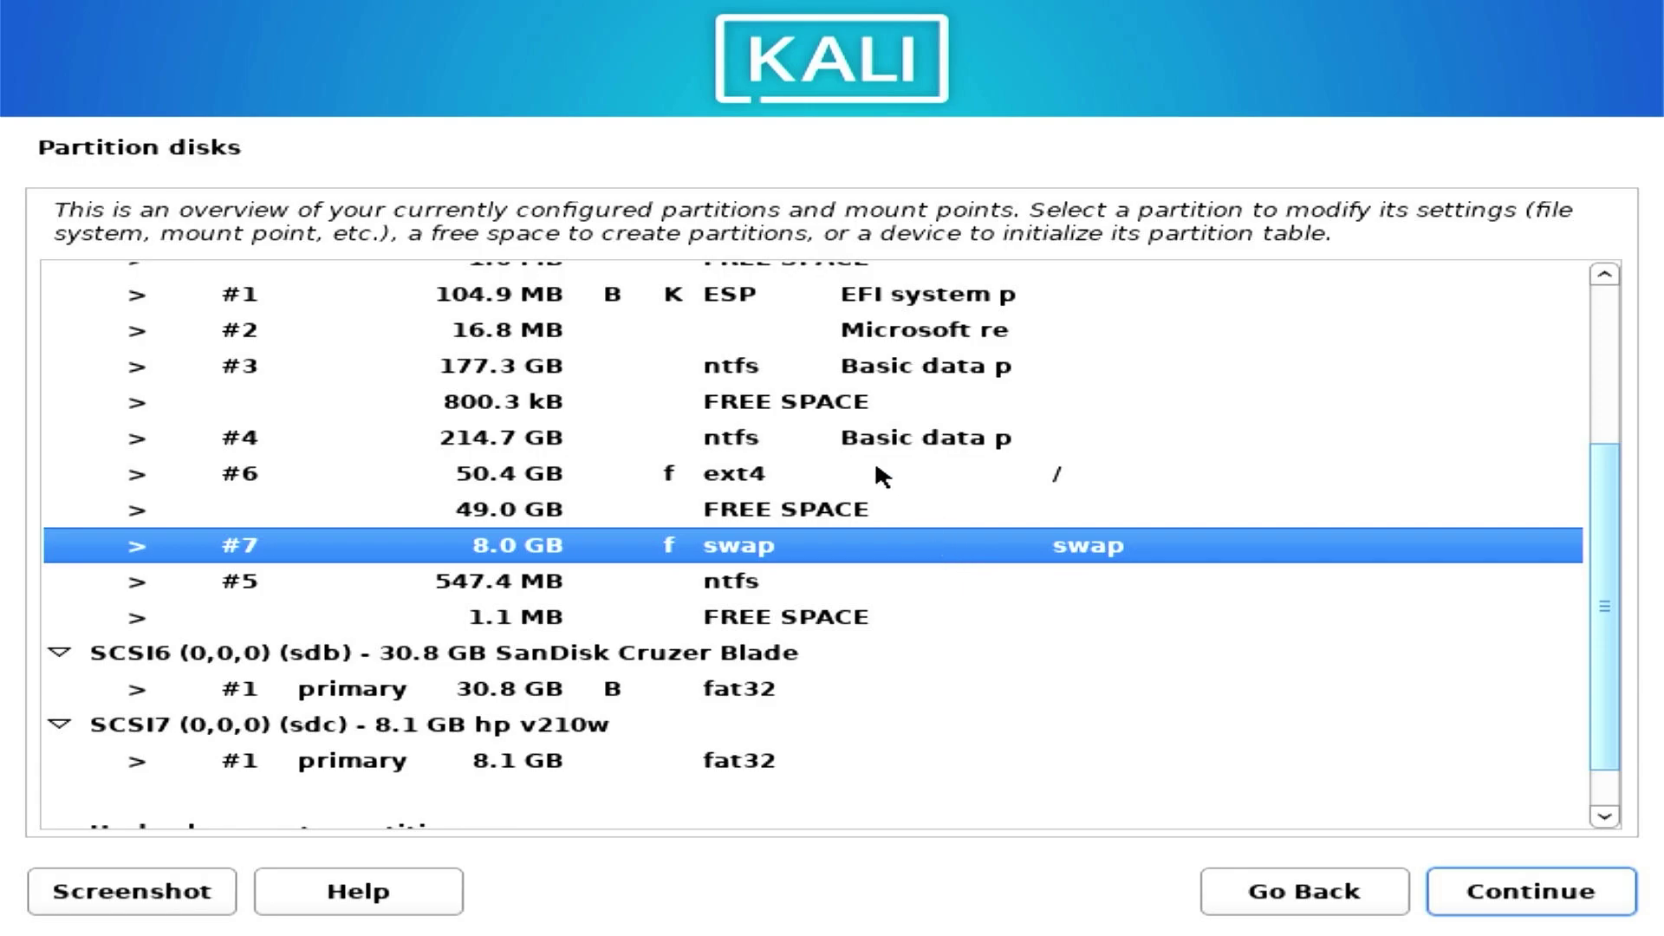
click(837, 471)
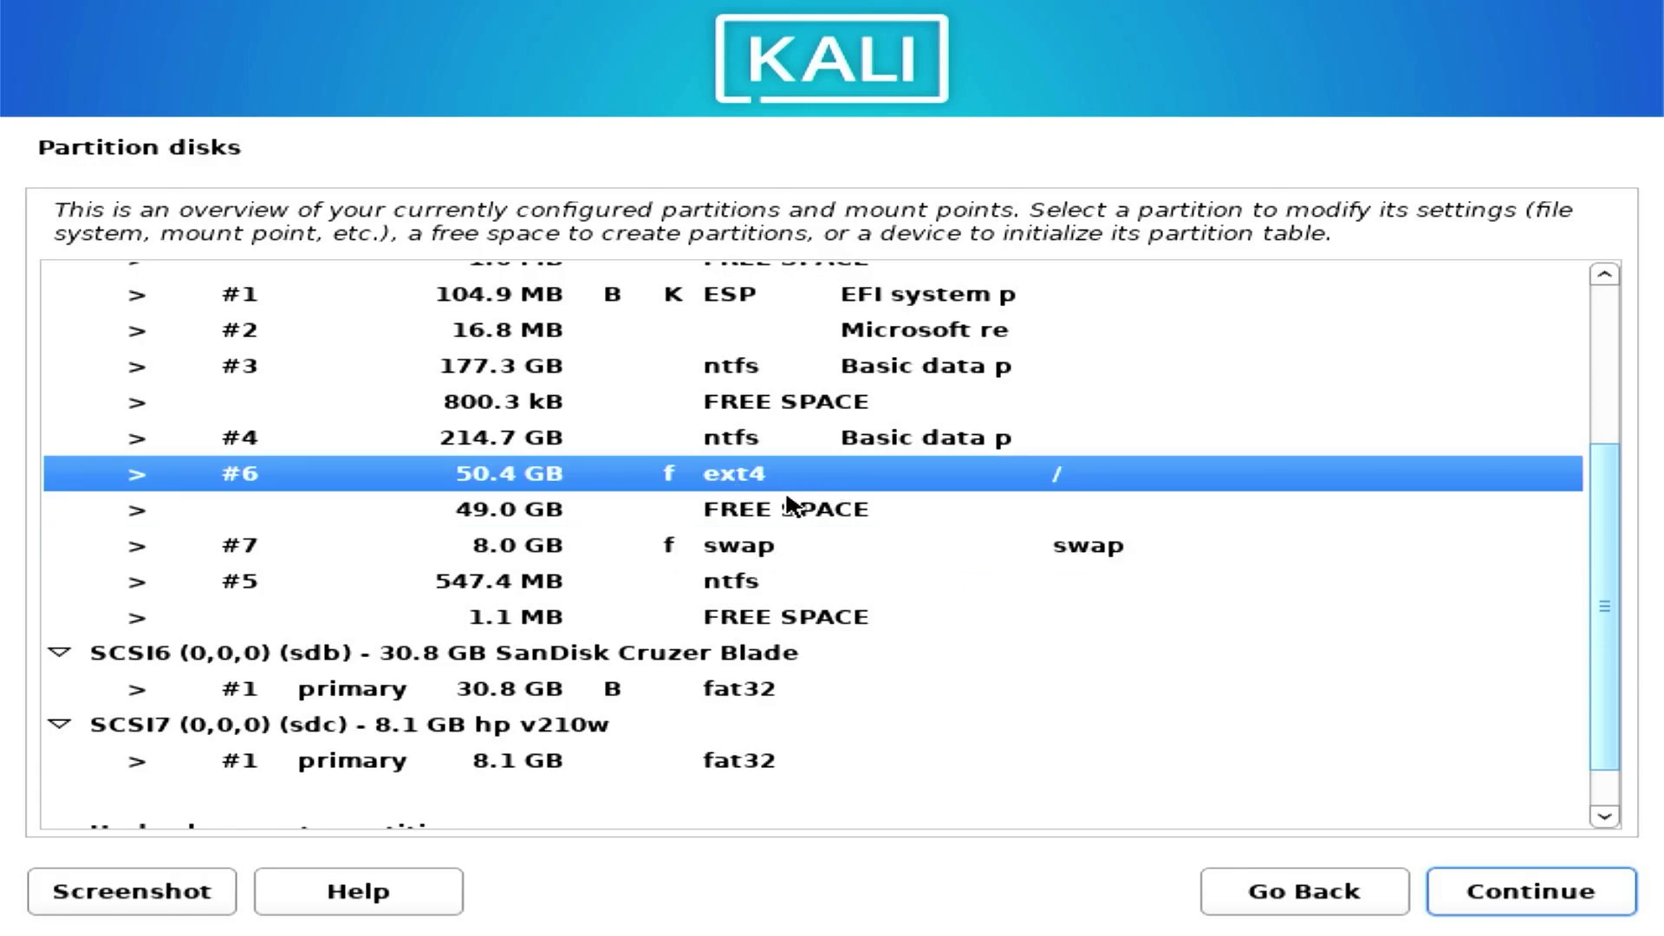
Create partition #8 from the full 49.0 GB free space as Ext4 /home and finish it
click(778, 507)
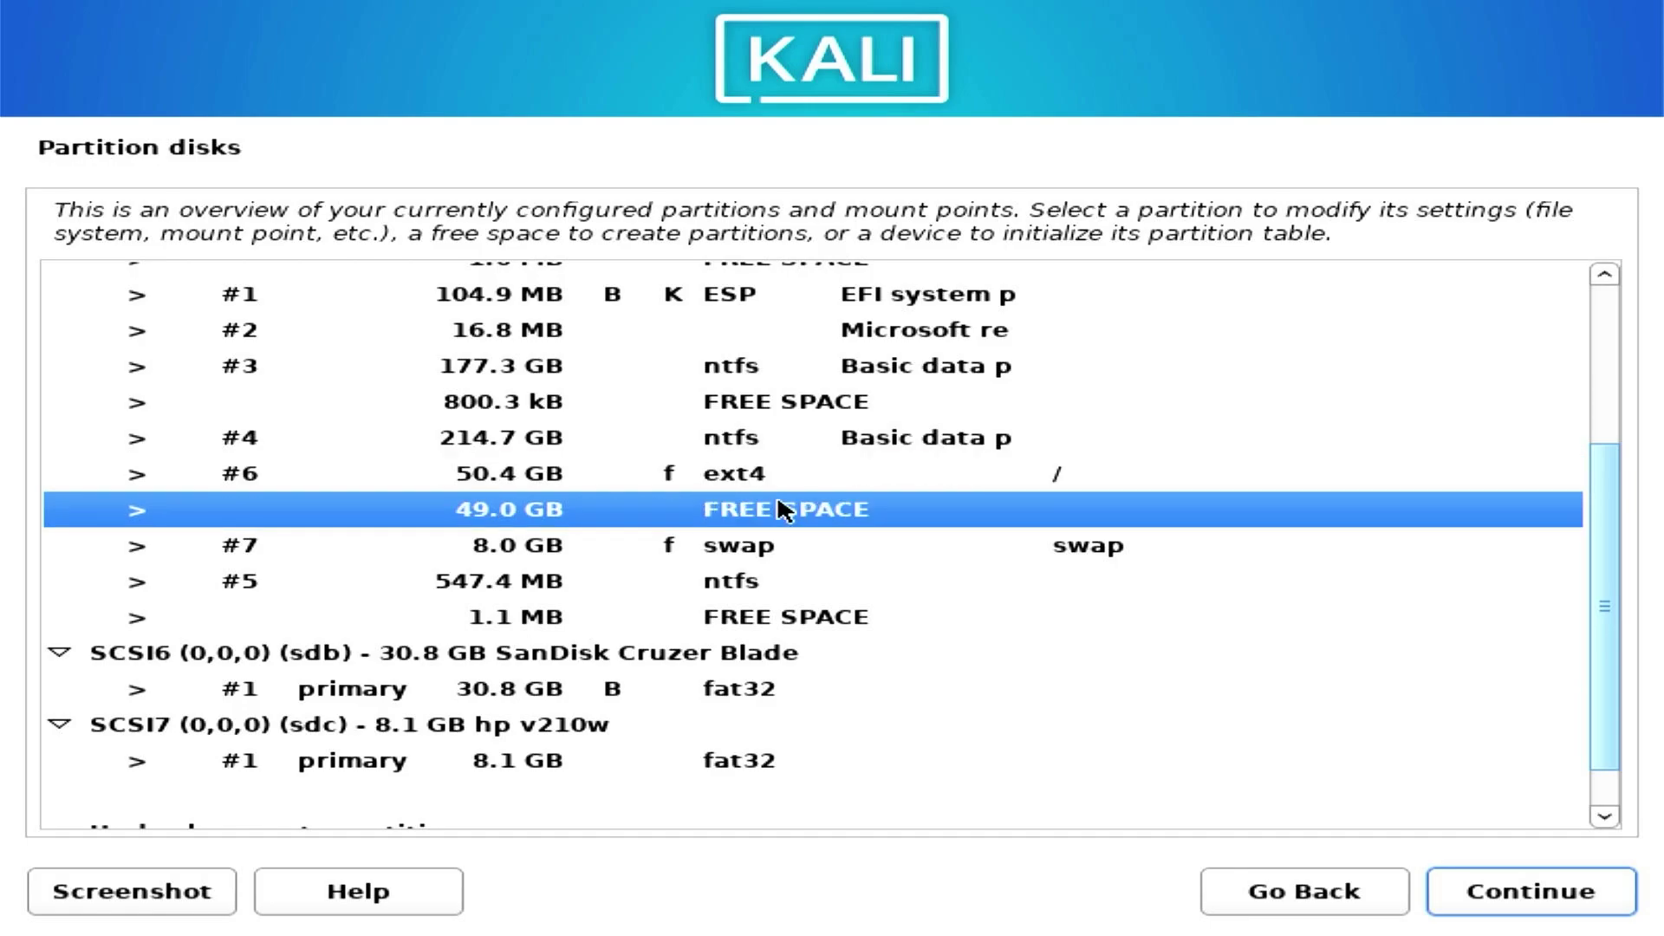
click(1539, 885)
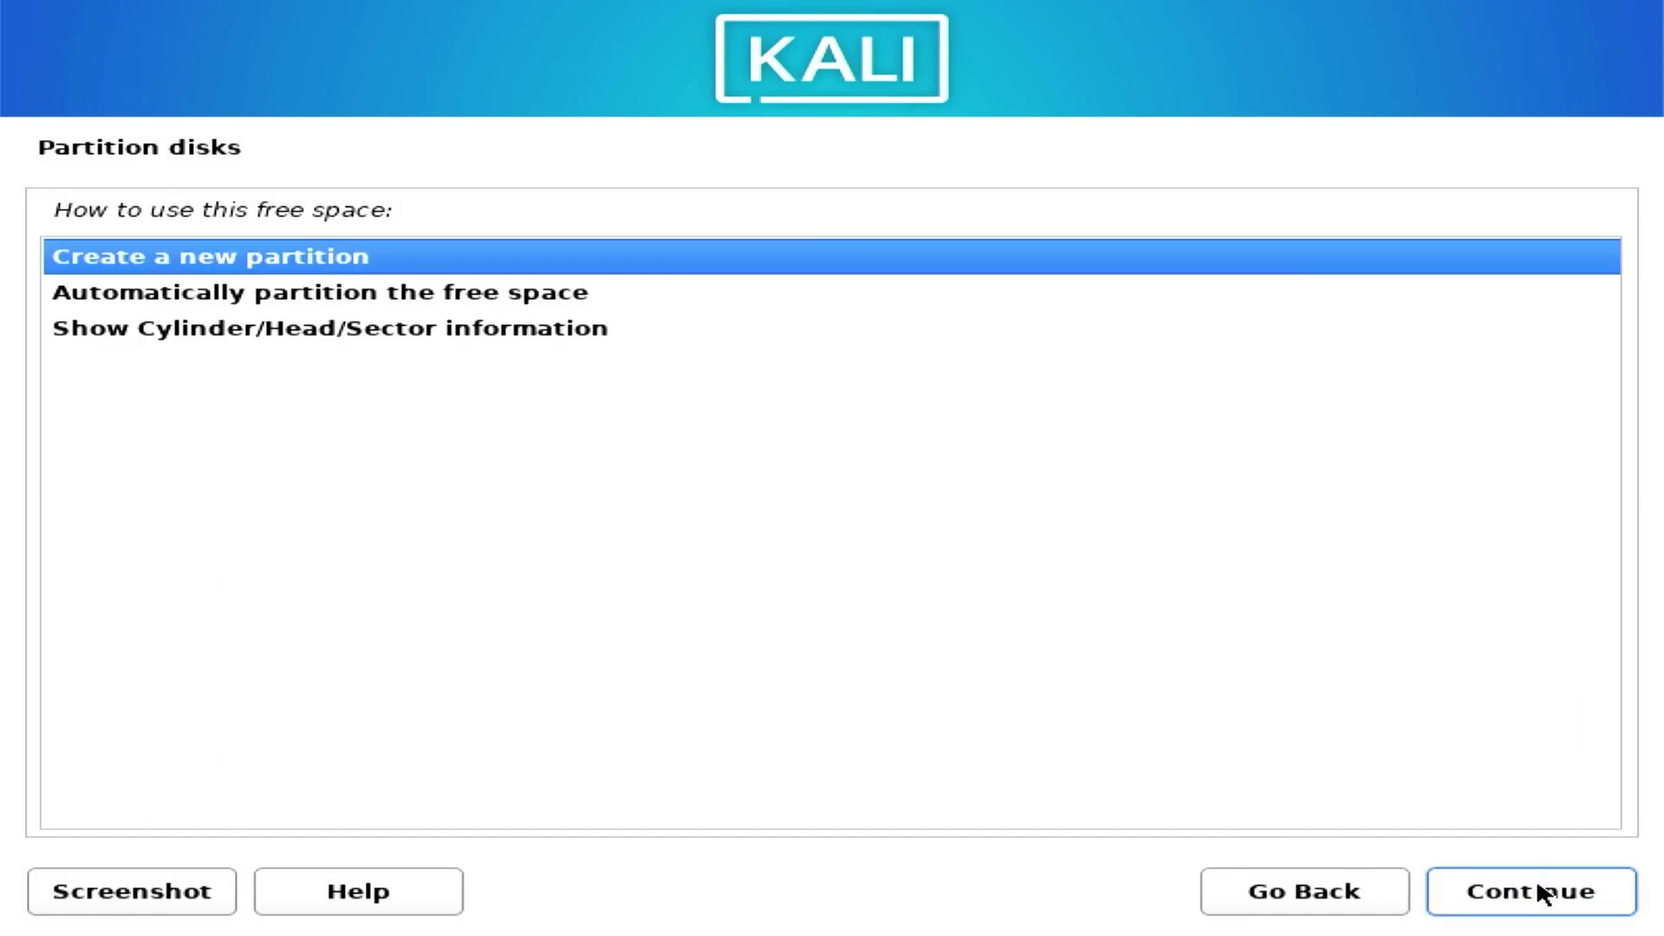
click(1539, 886)
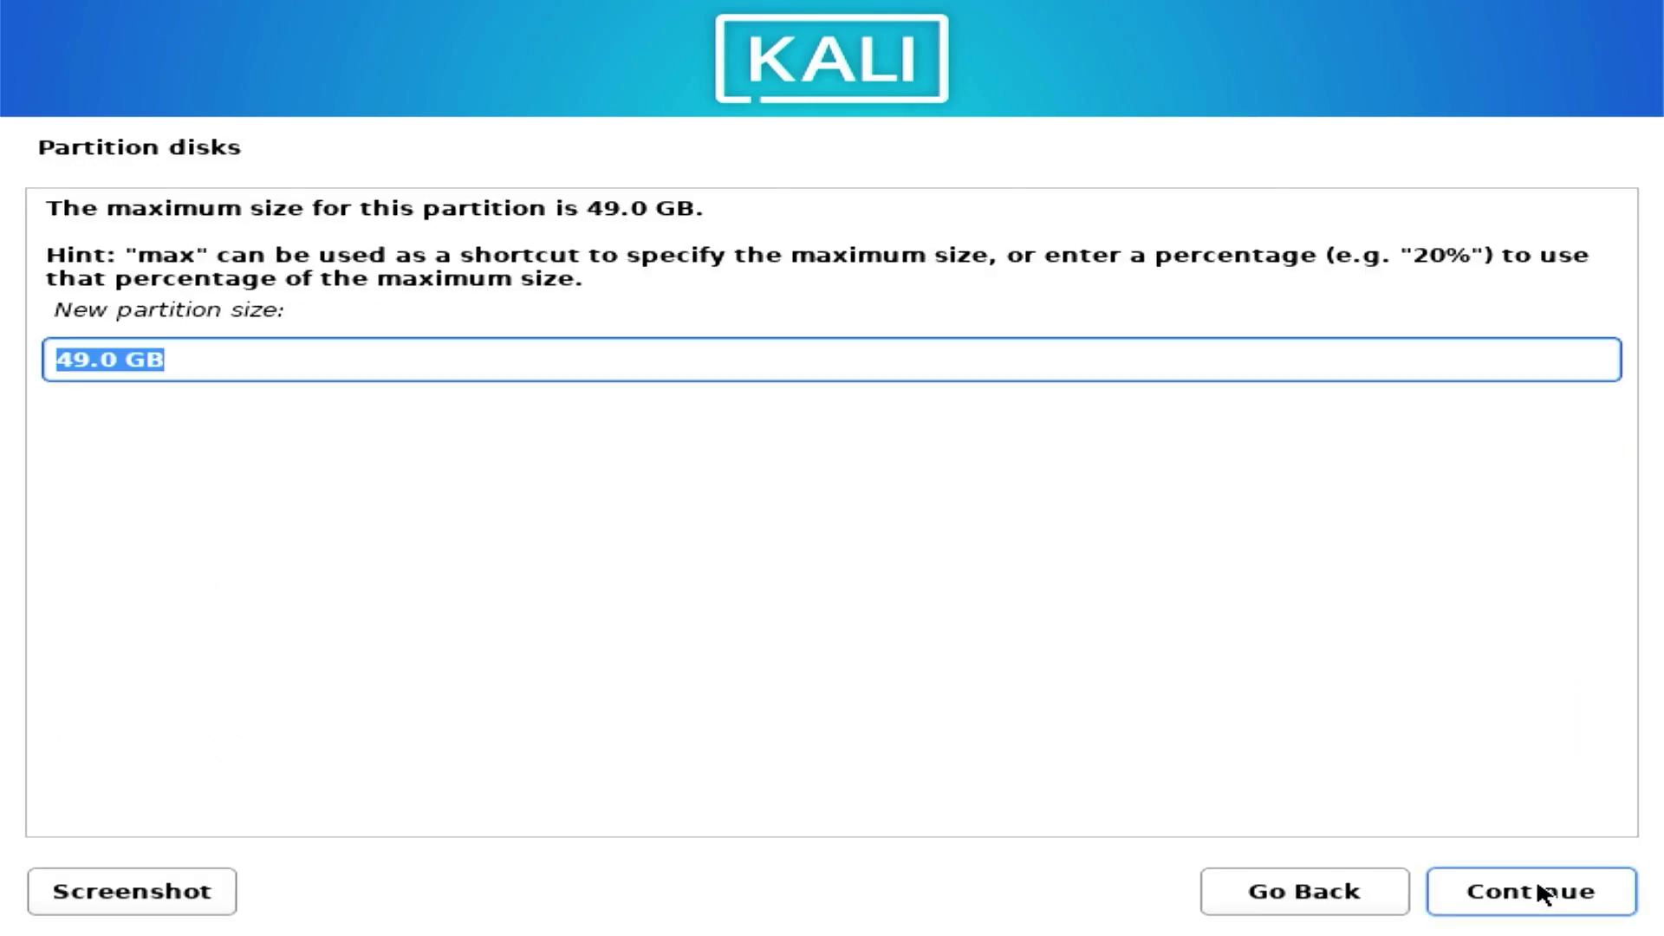
click(1492, 901)
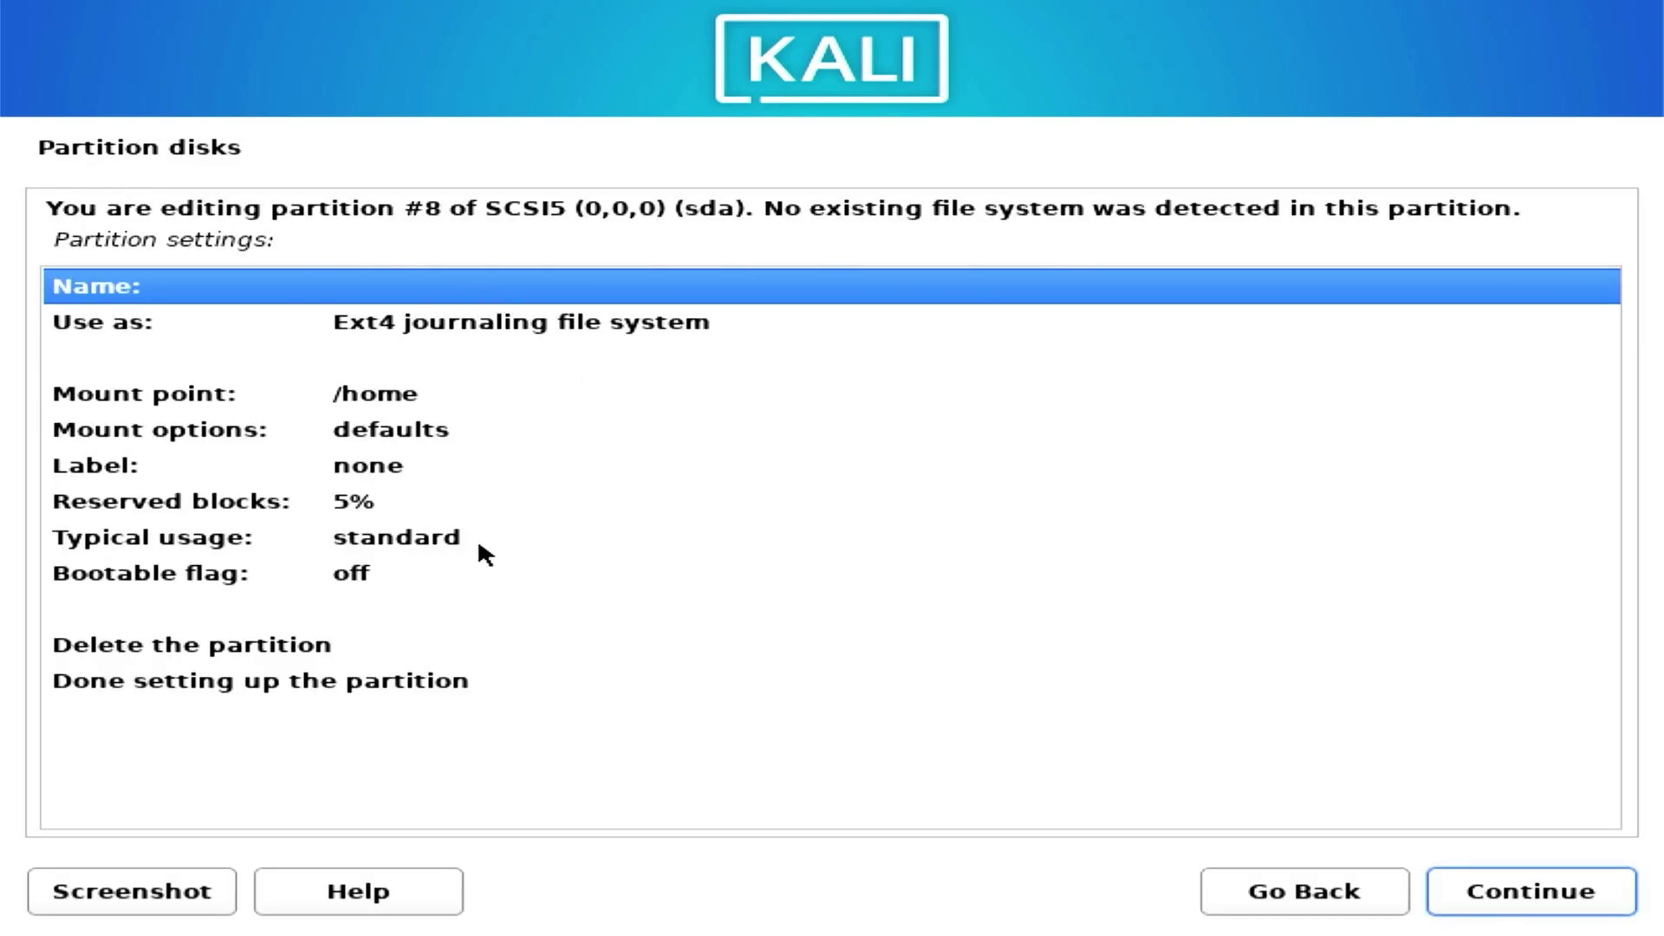
click(481, 685)
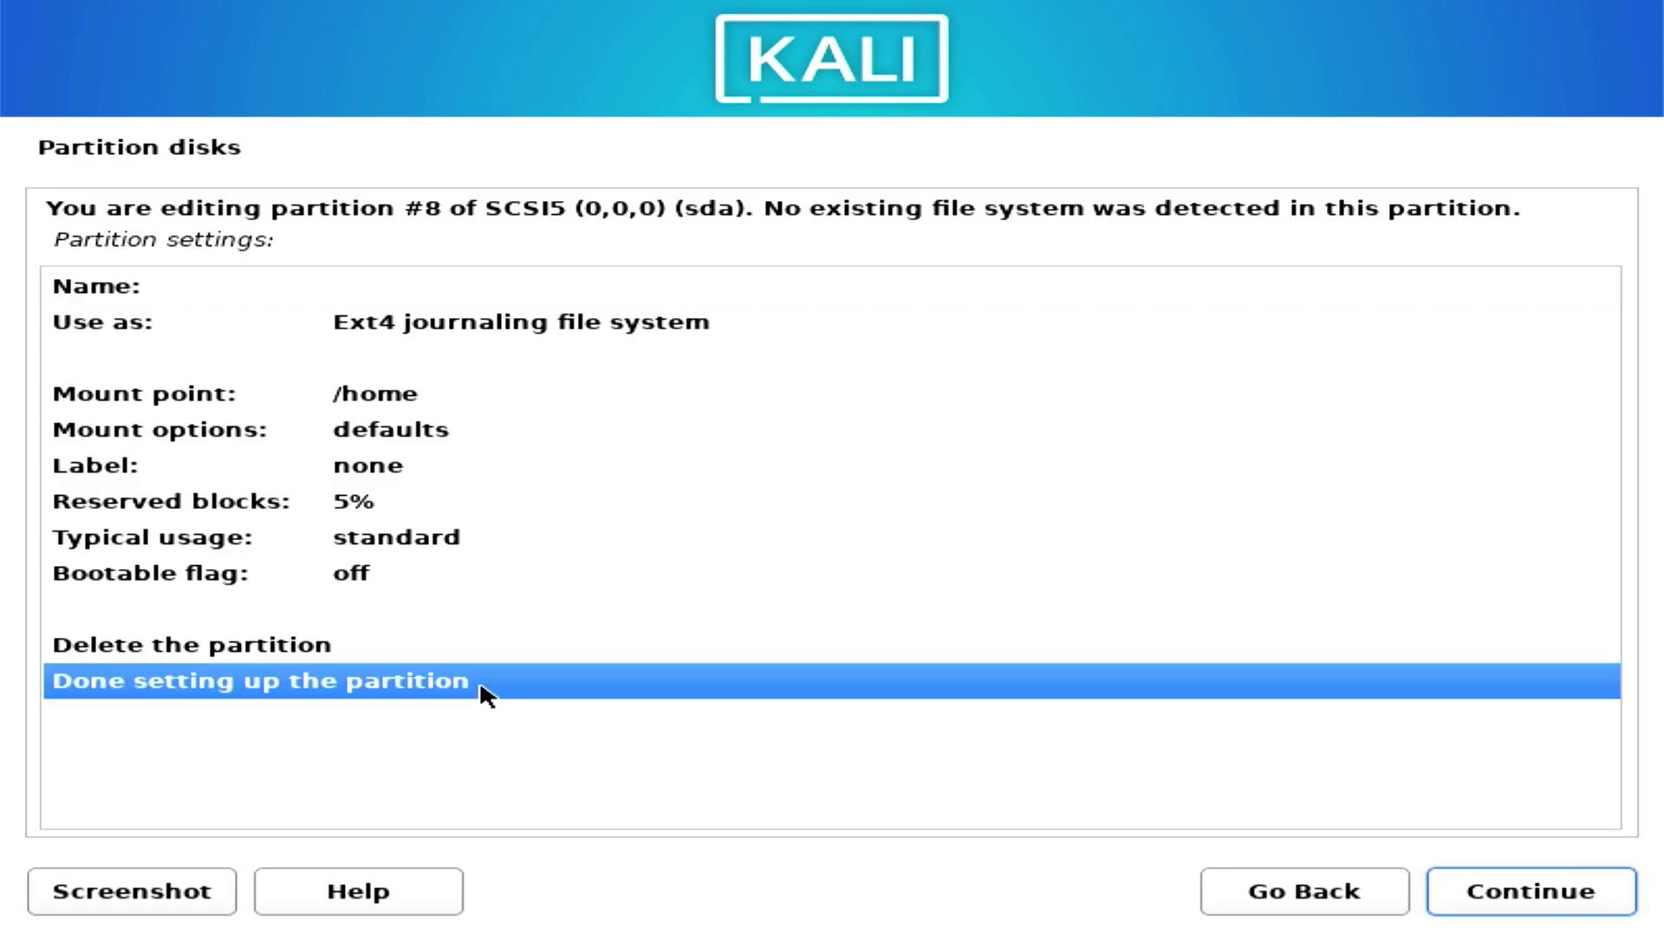
click(1546, 902)
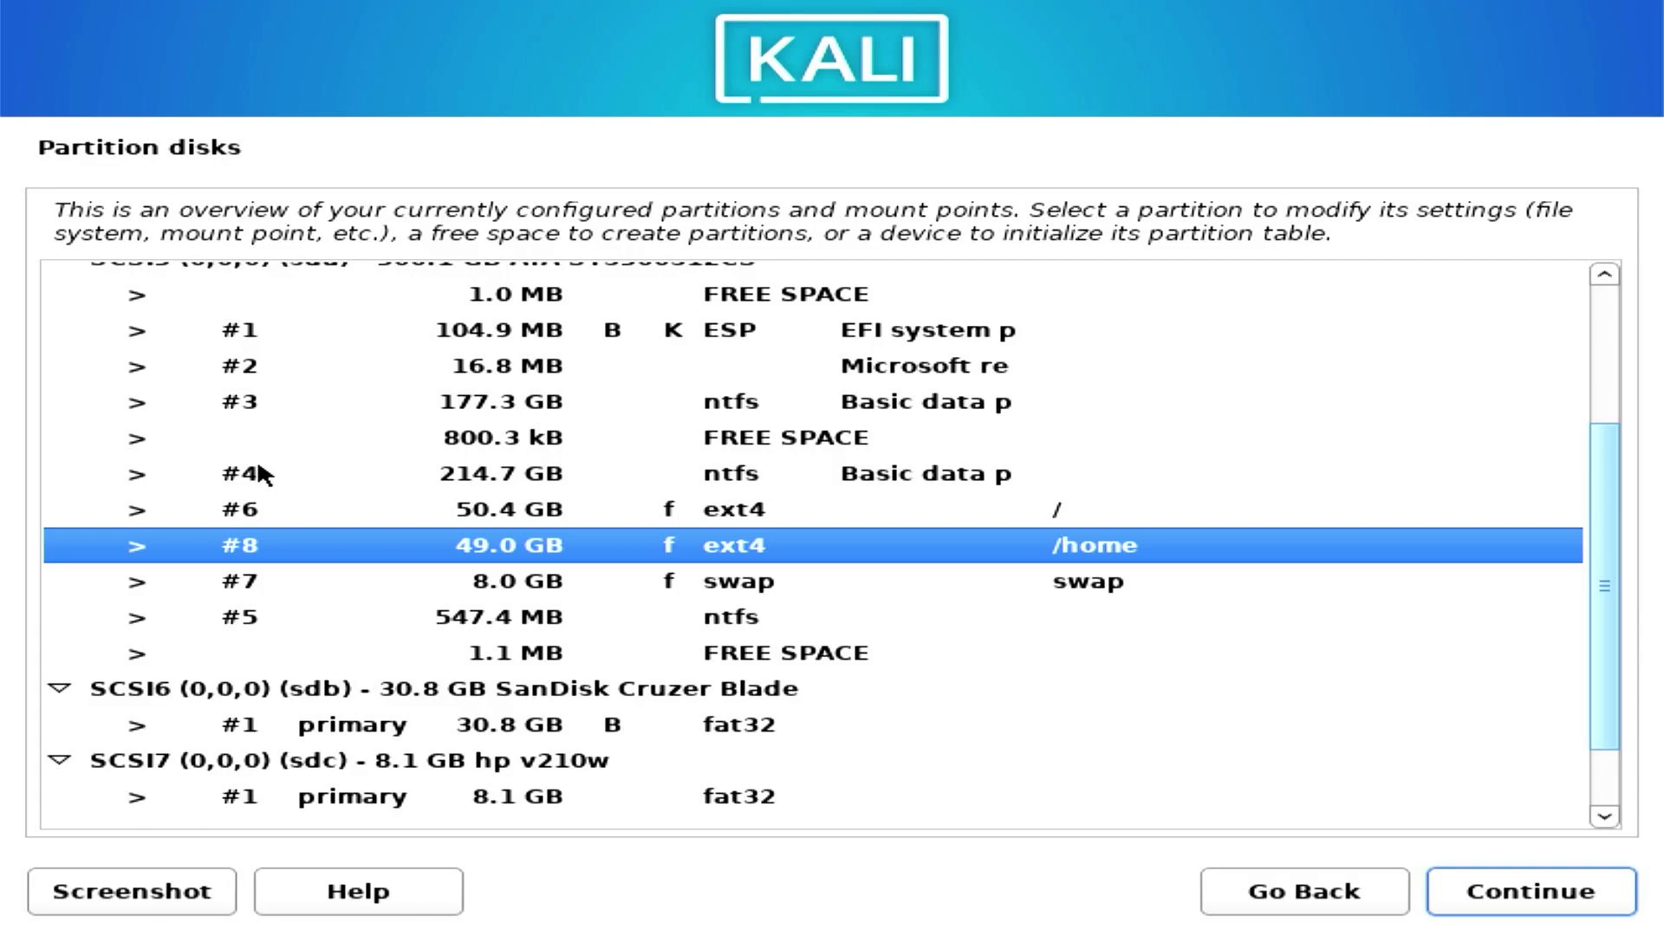
click(439, 510)
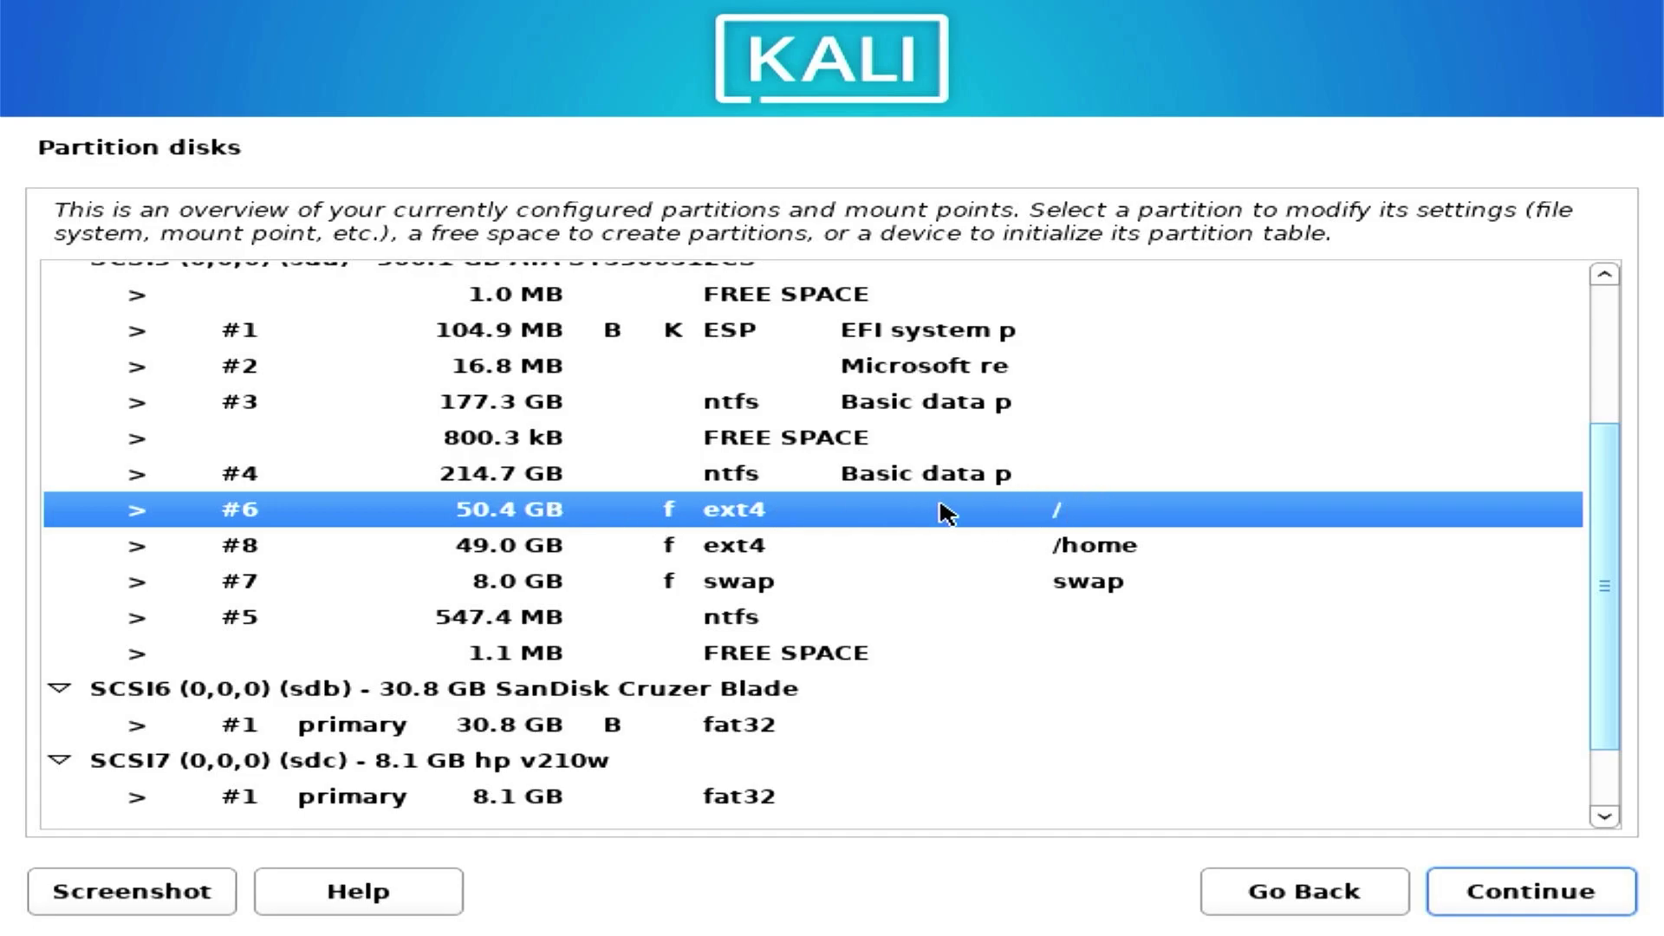
click(855, 544)
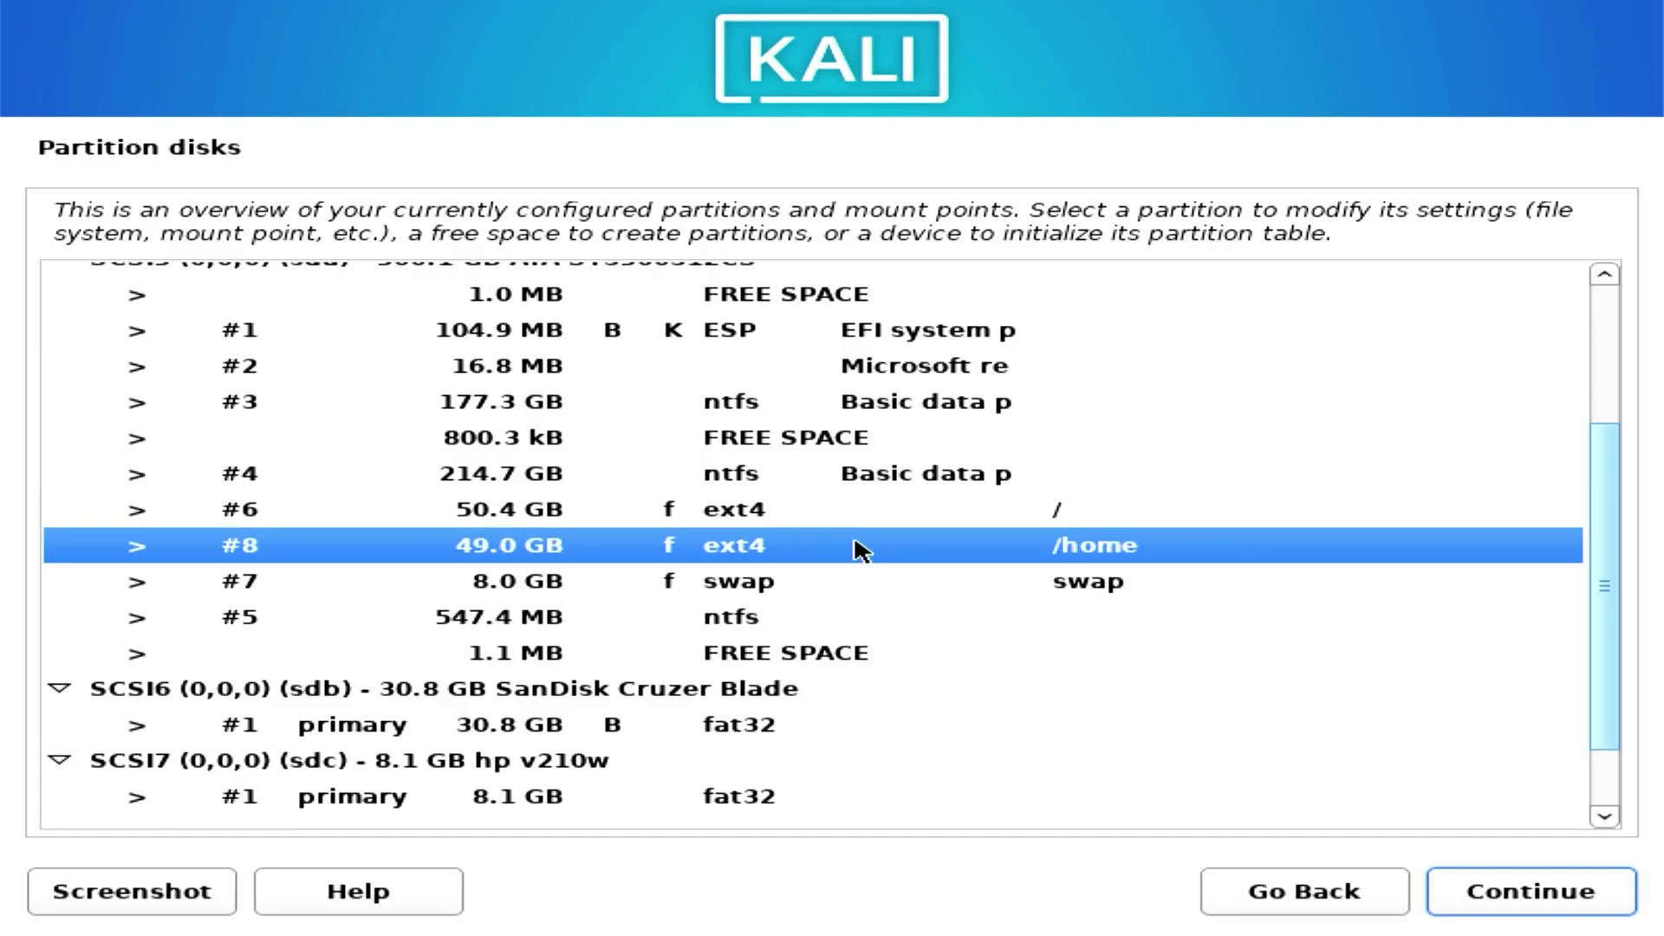
click(774, 584)
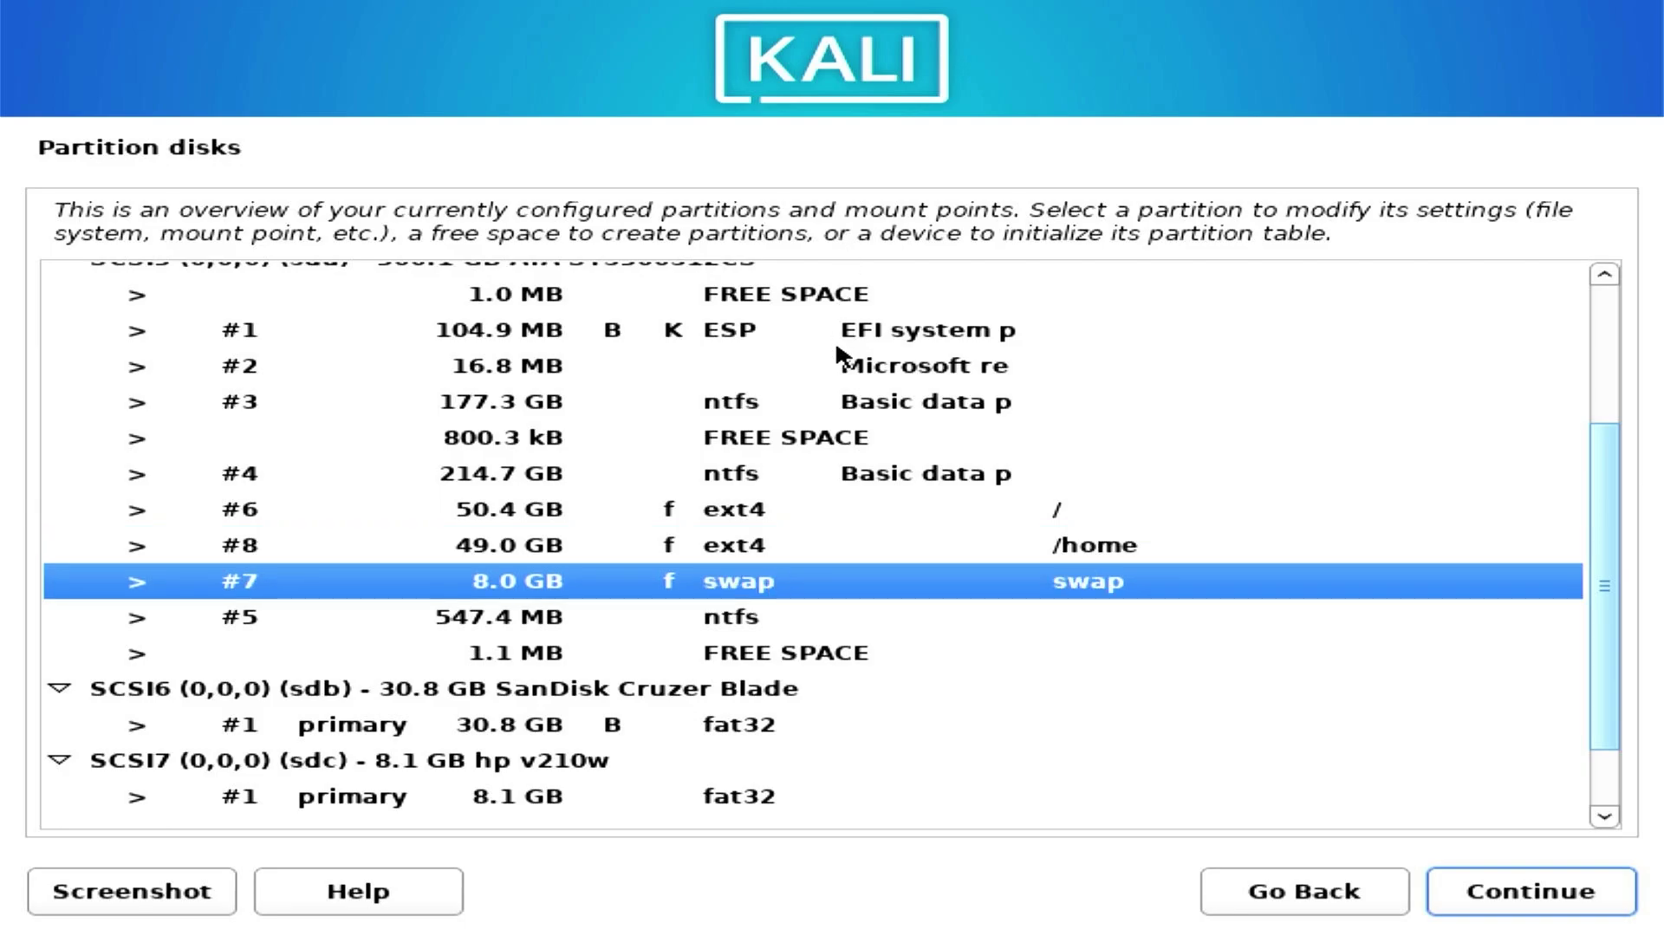
click(812, 332)
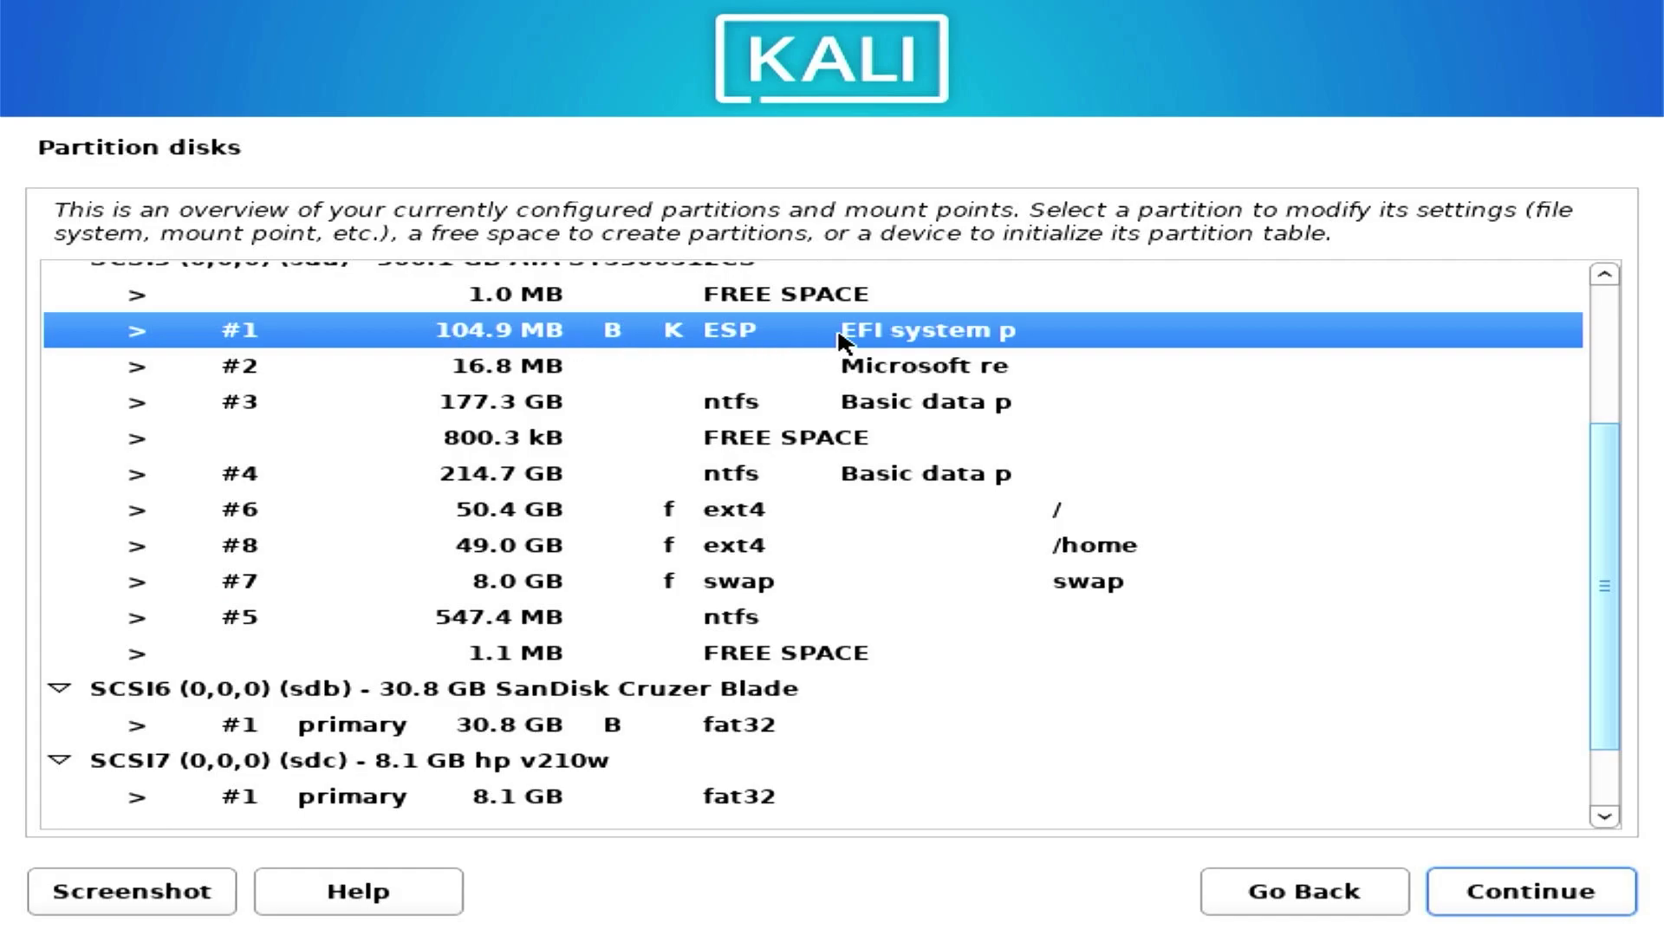
double_click(838, 332)
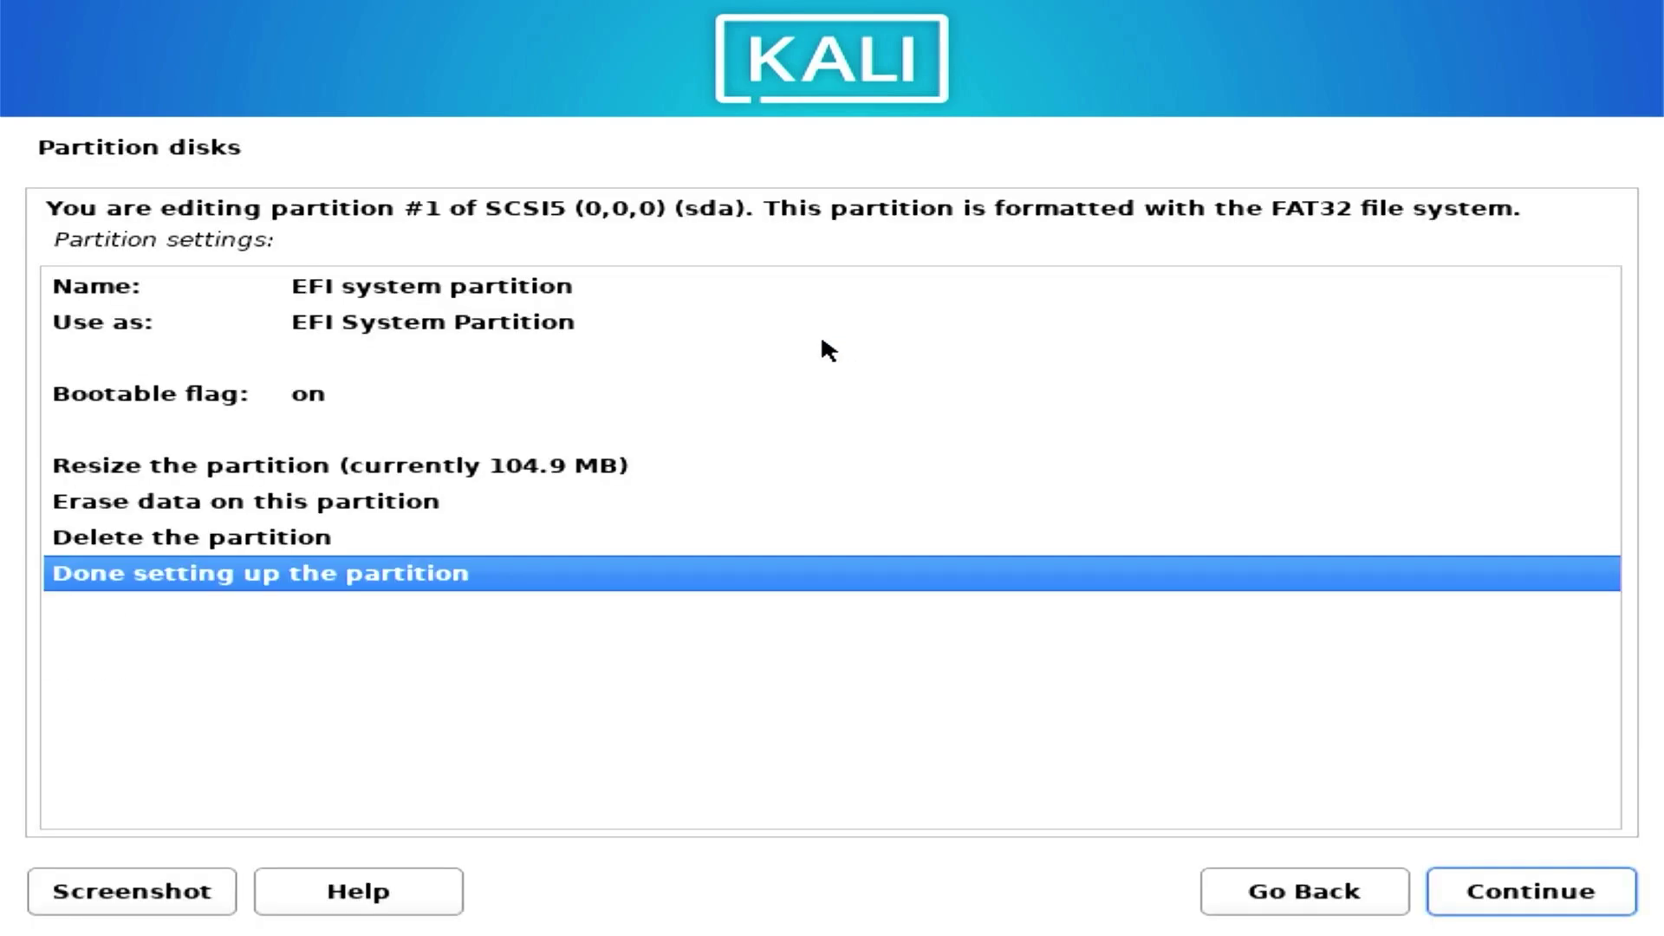
click(1479, 892)
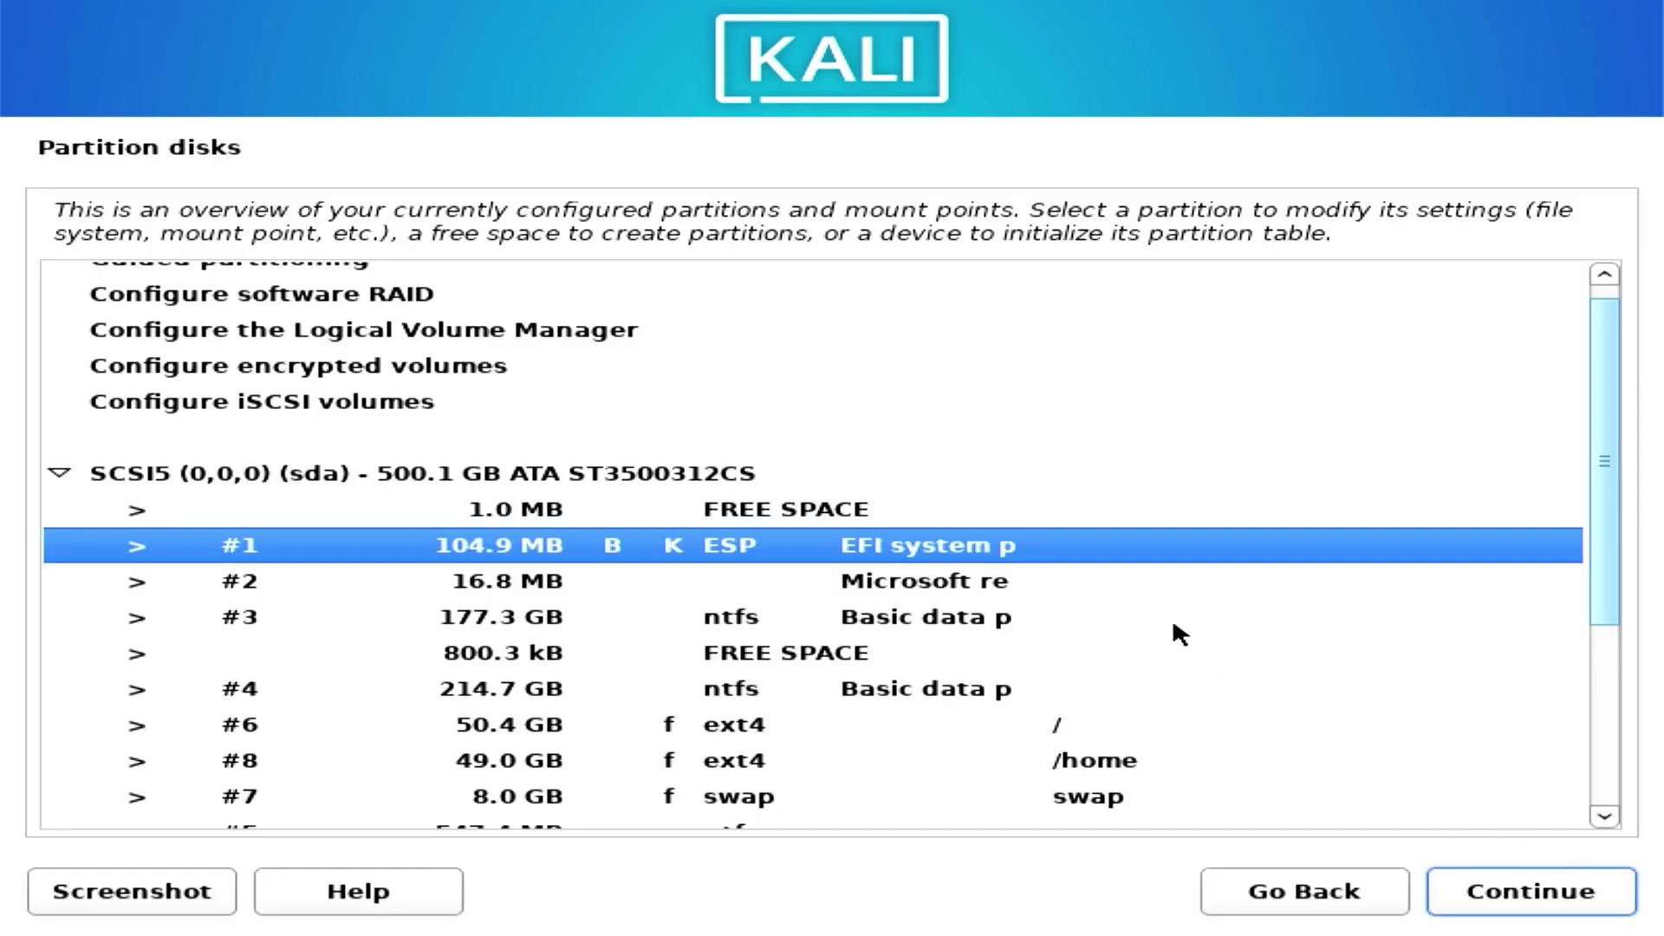
scroll(1161, 609, down, 5)
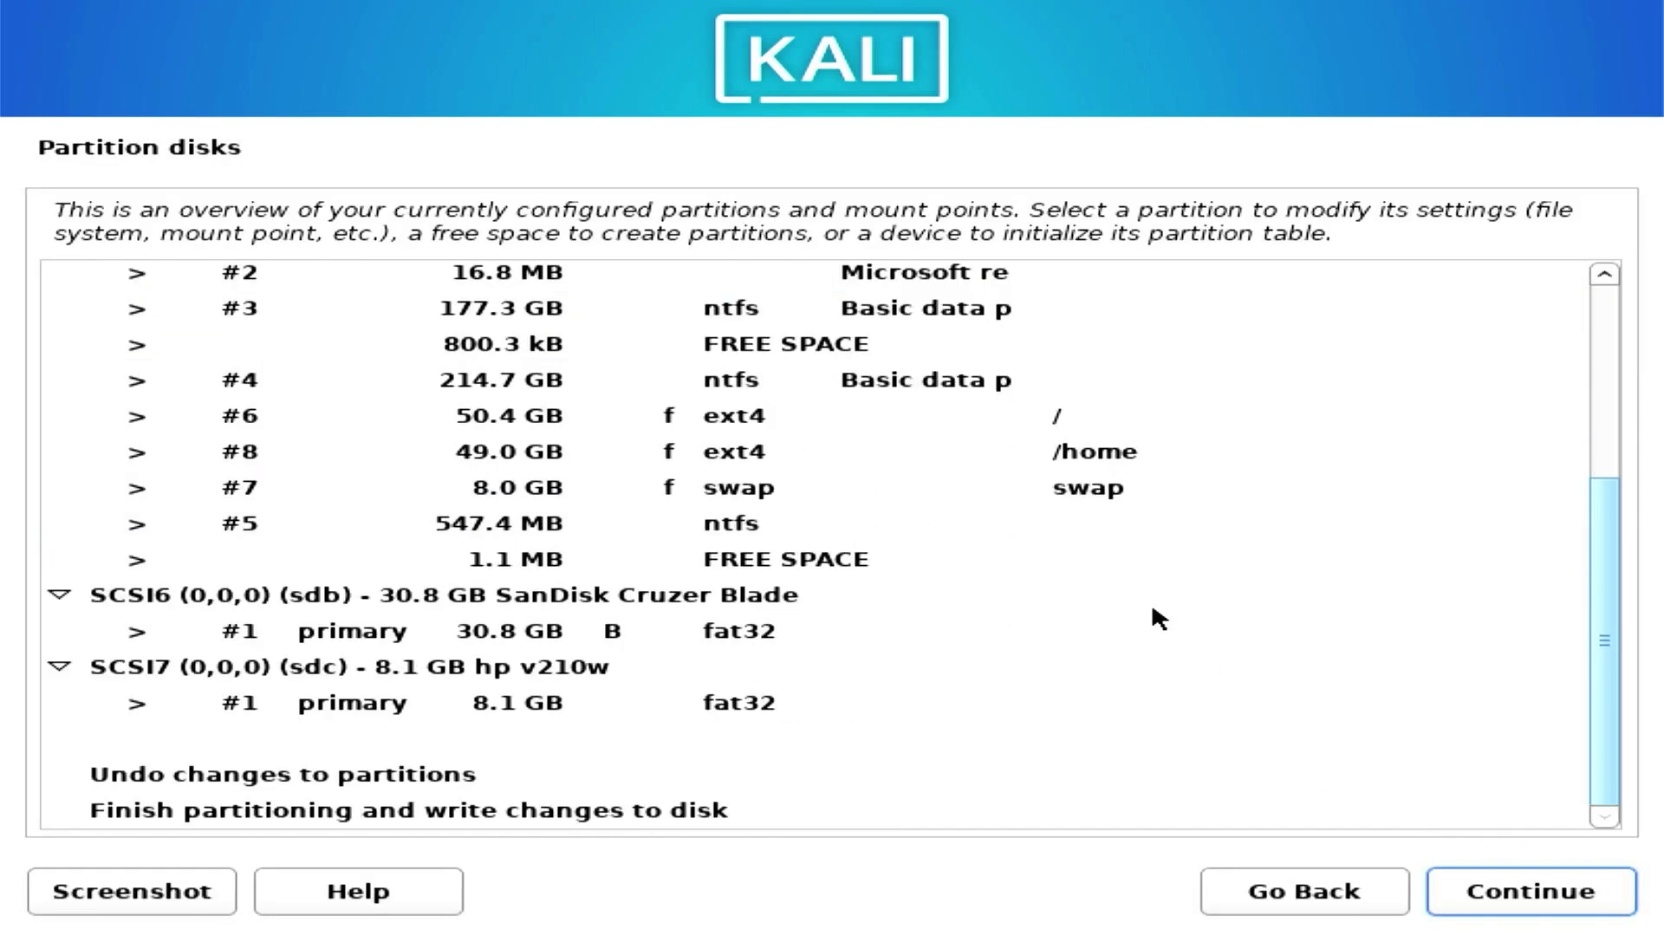
Finish partitioning and confirm Yes to write the changes to disk
click(252, 813)
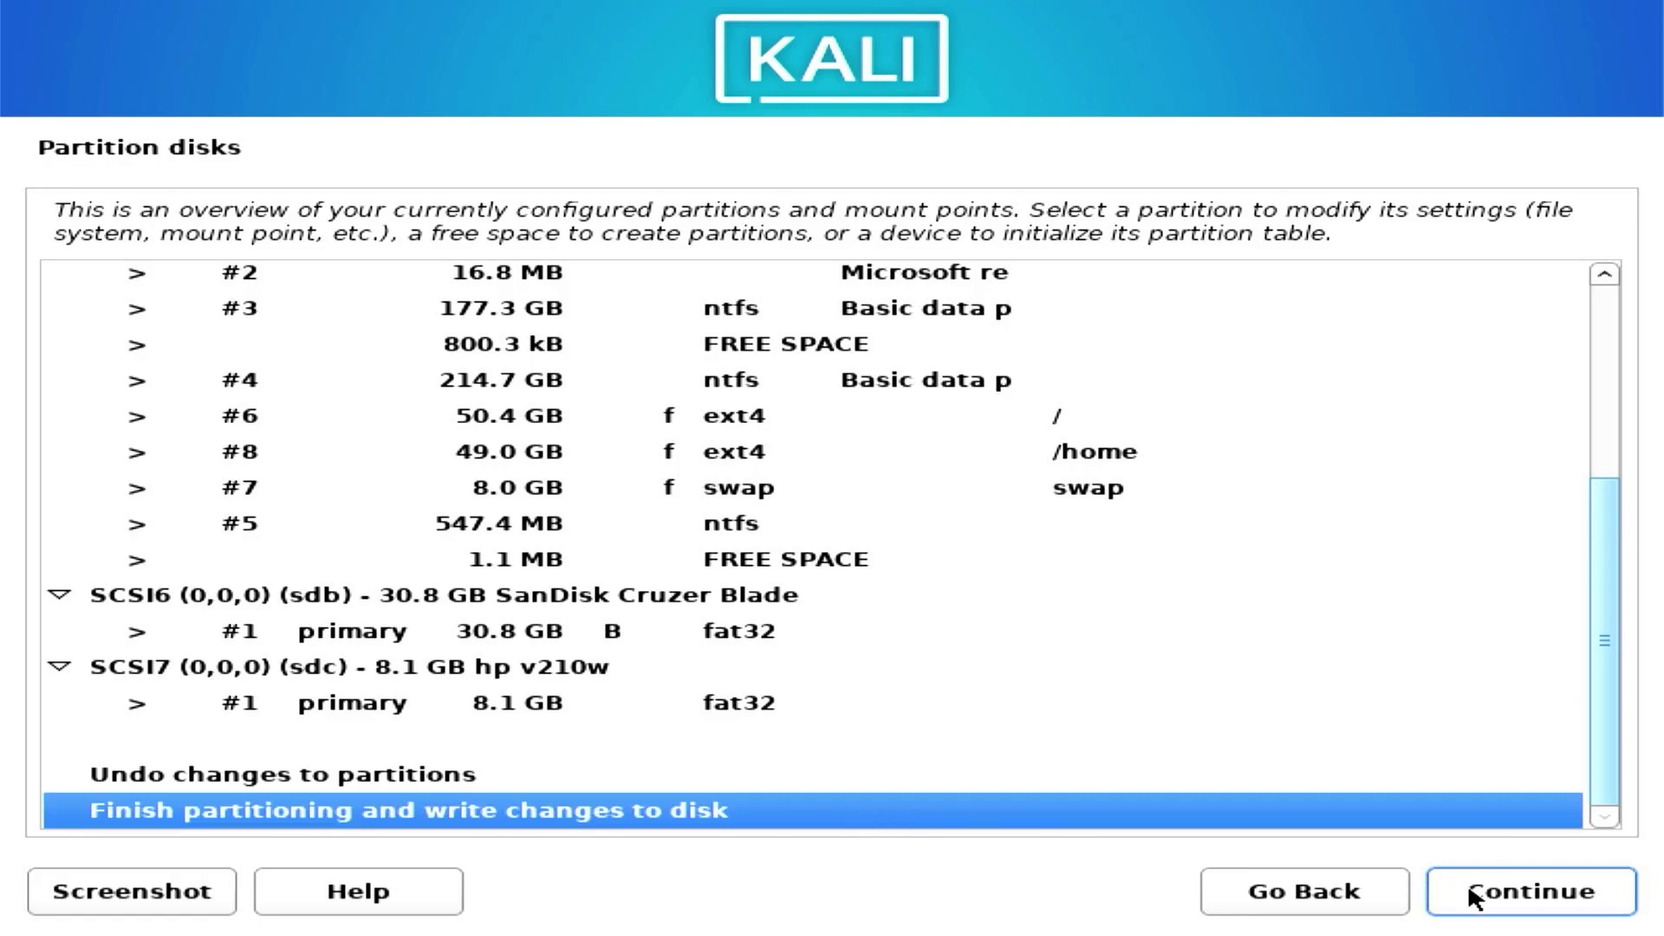
click(1525, 893)
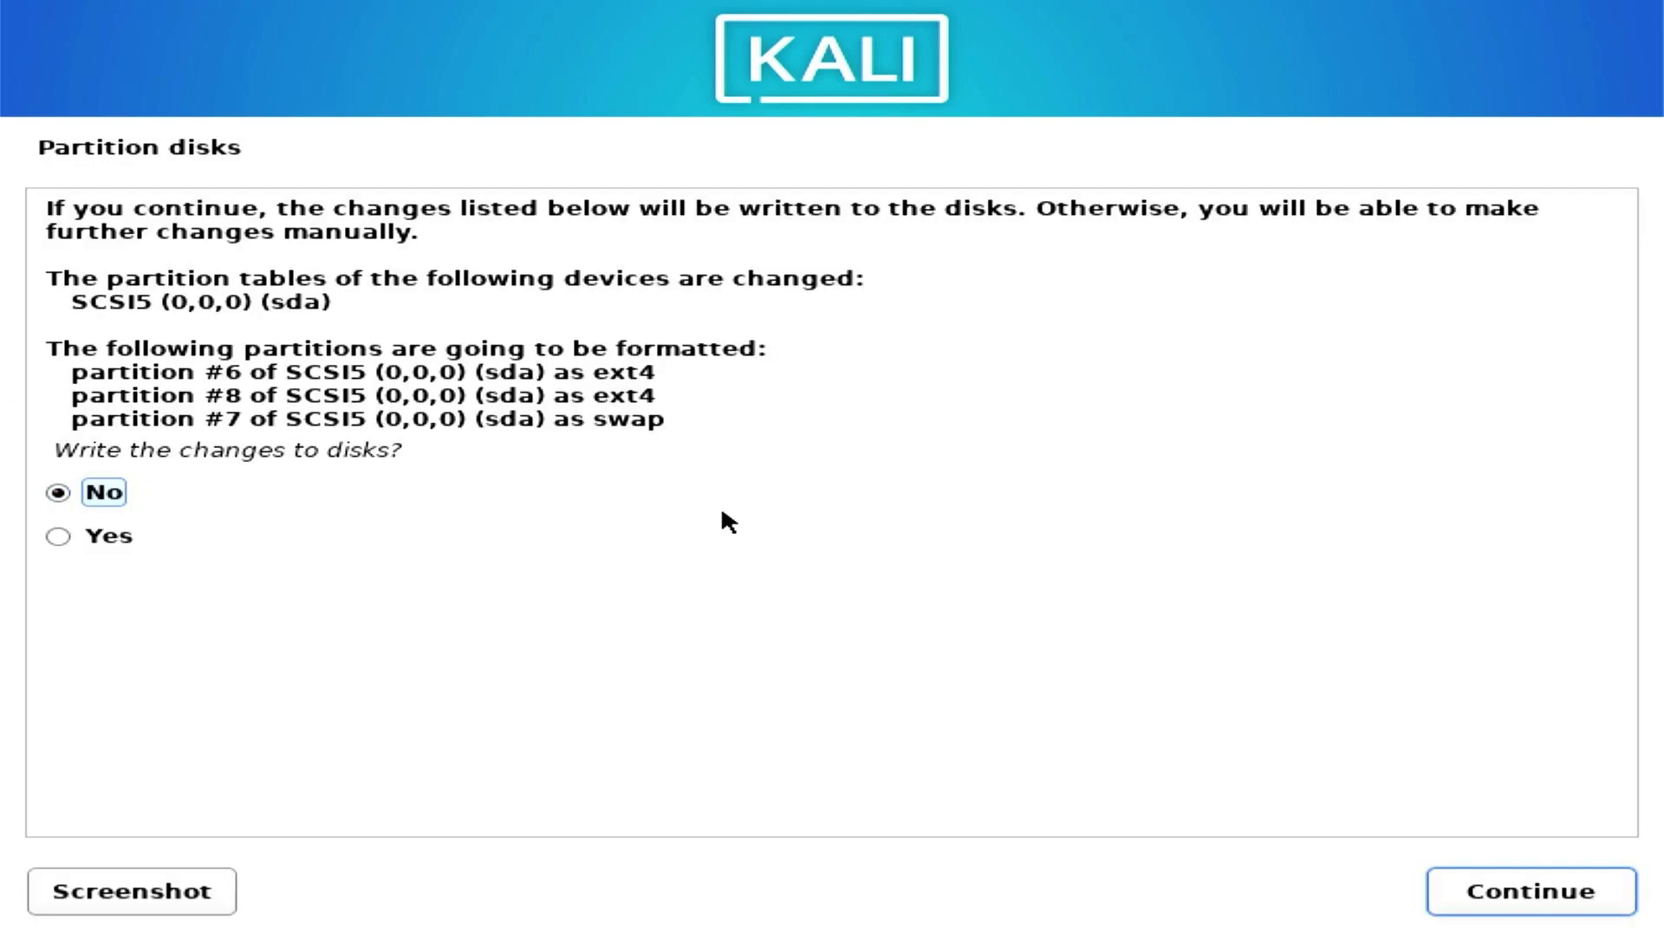
click(59, 537)
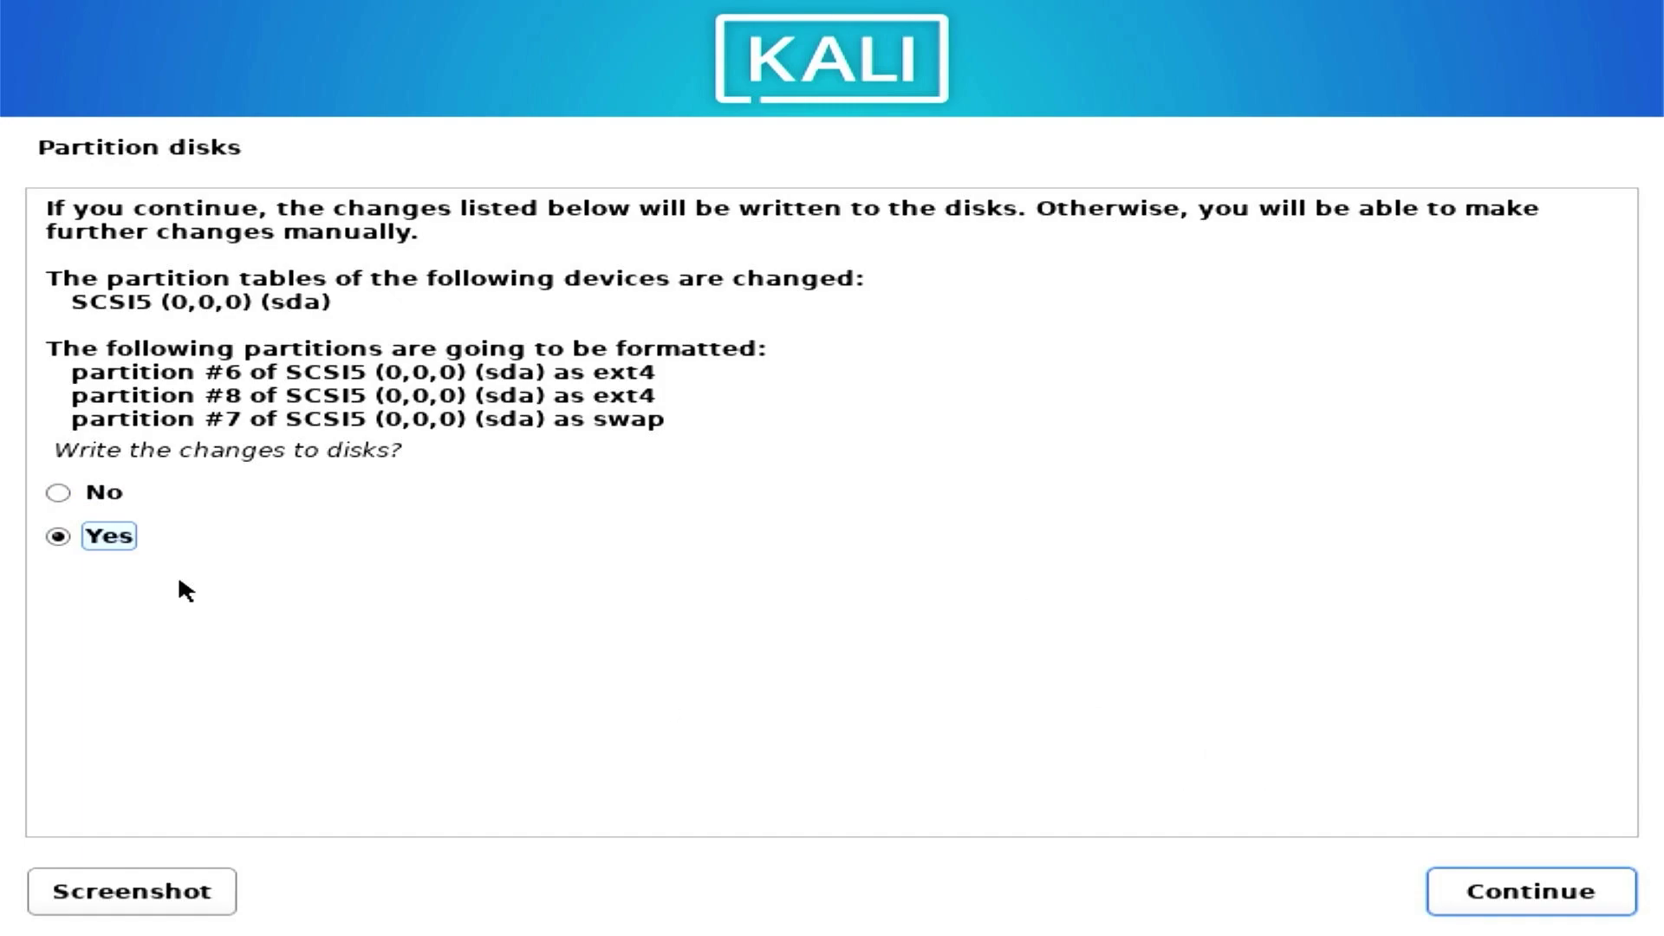
click(1605, 905)
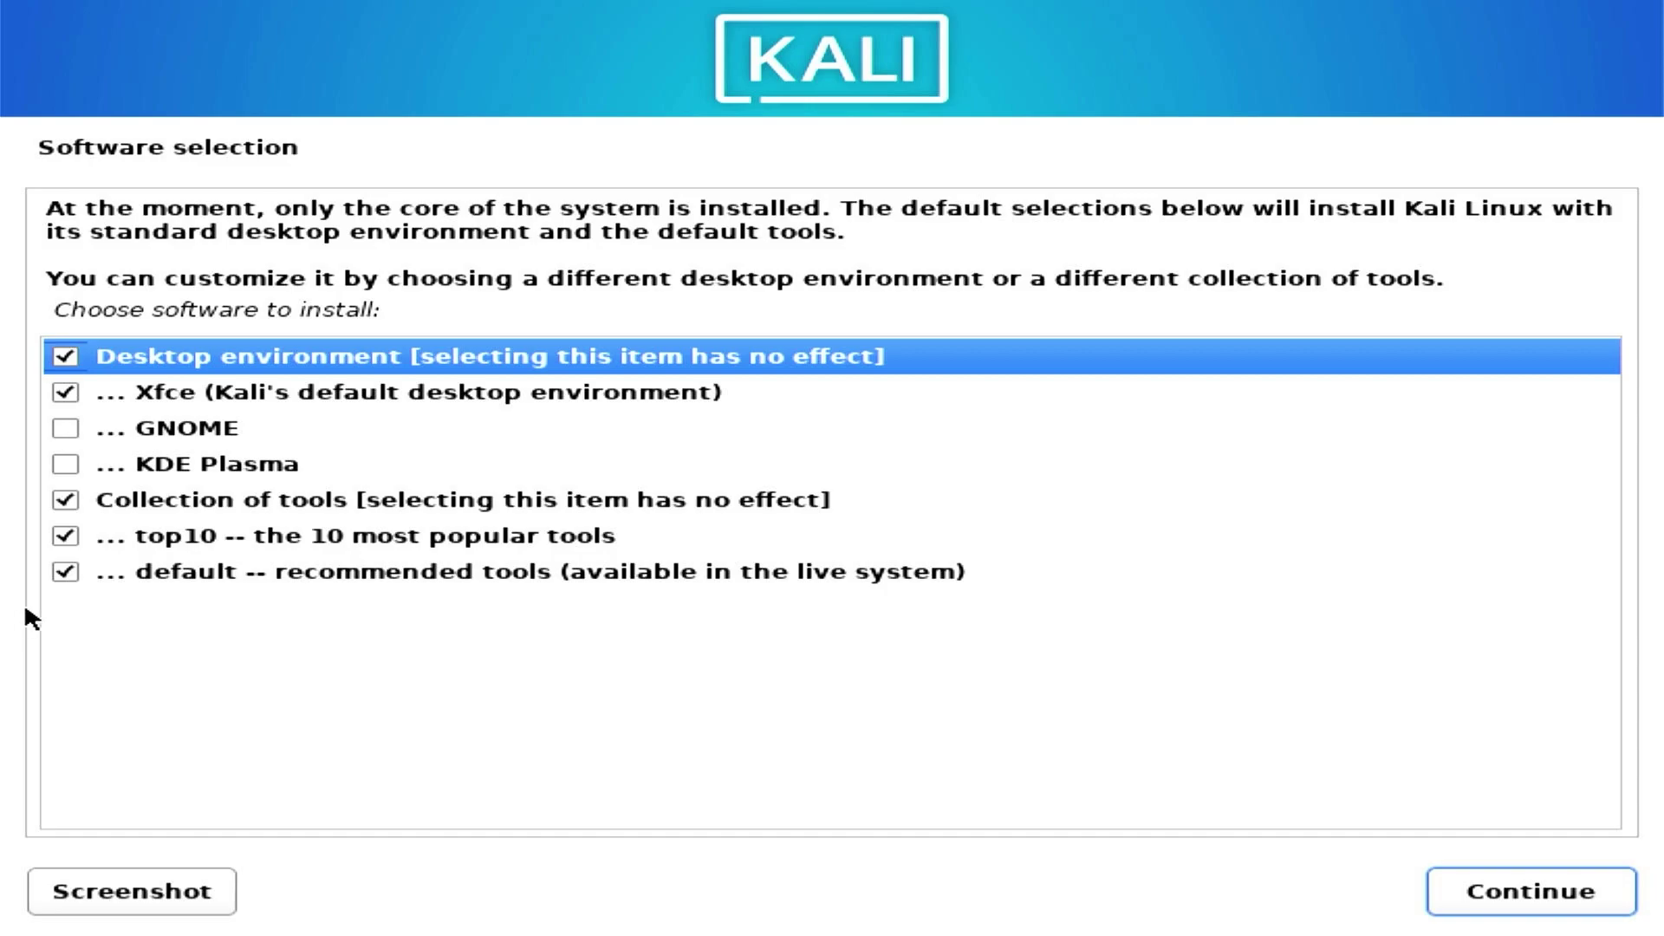
Uncheck default, top10 and Collection of tools, keep Xfce, and start the installation
click(68, 569)
click(64, 539)
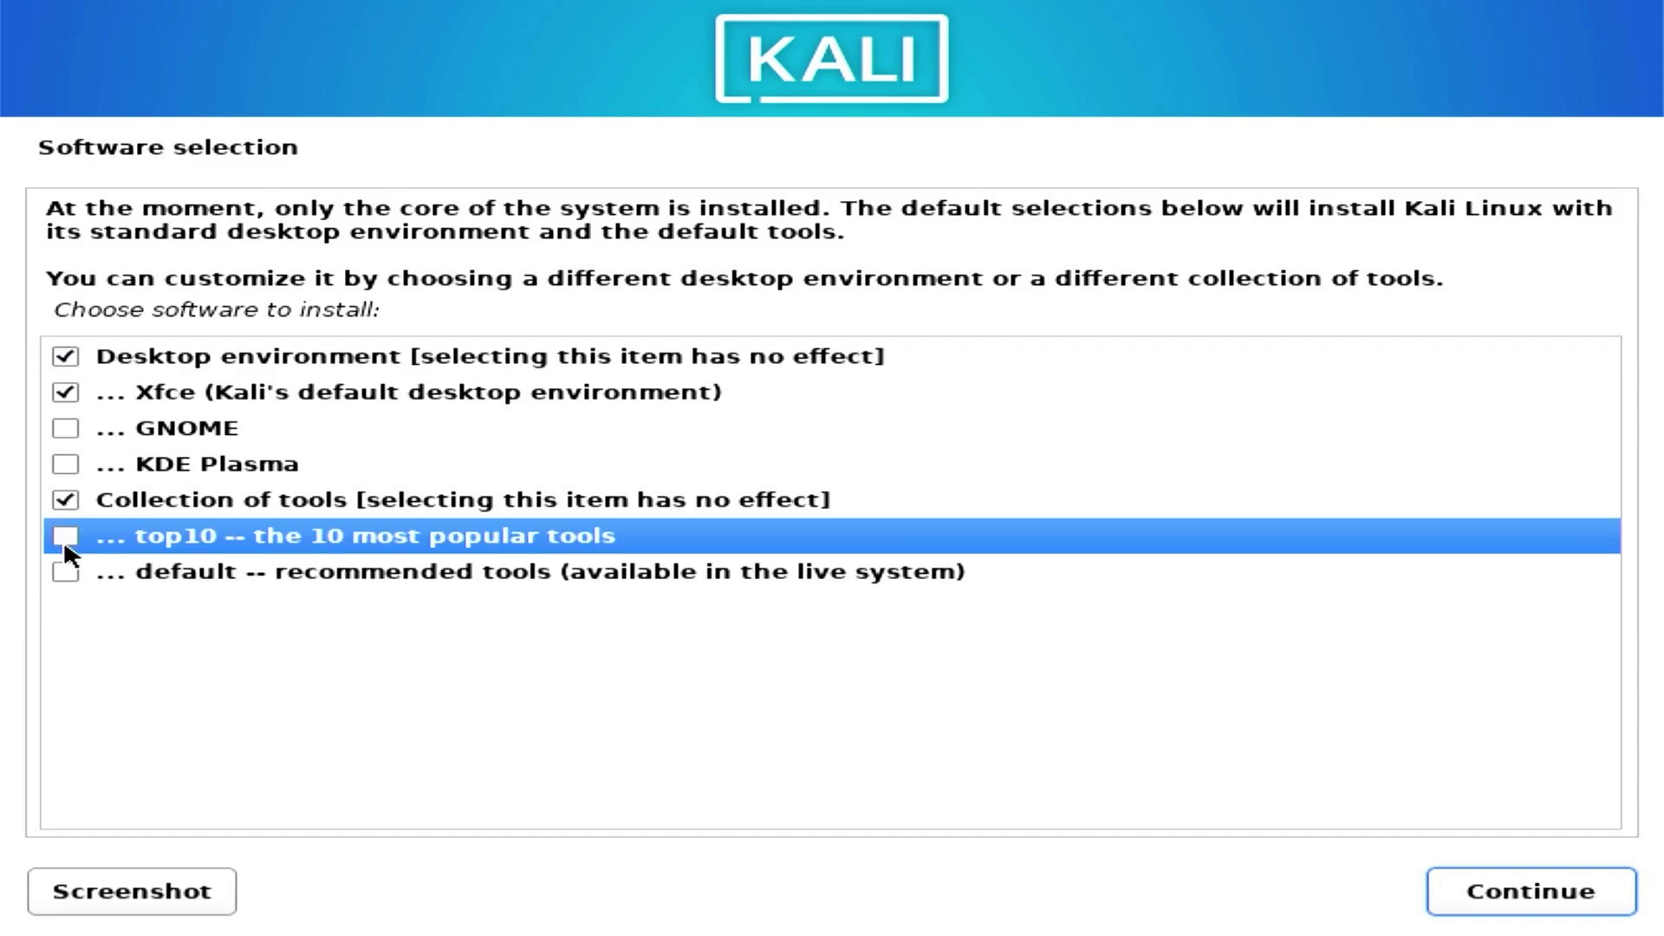
click(63, 503)
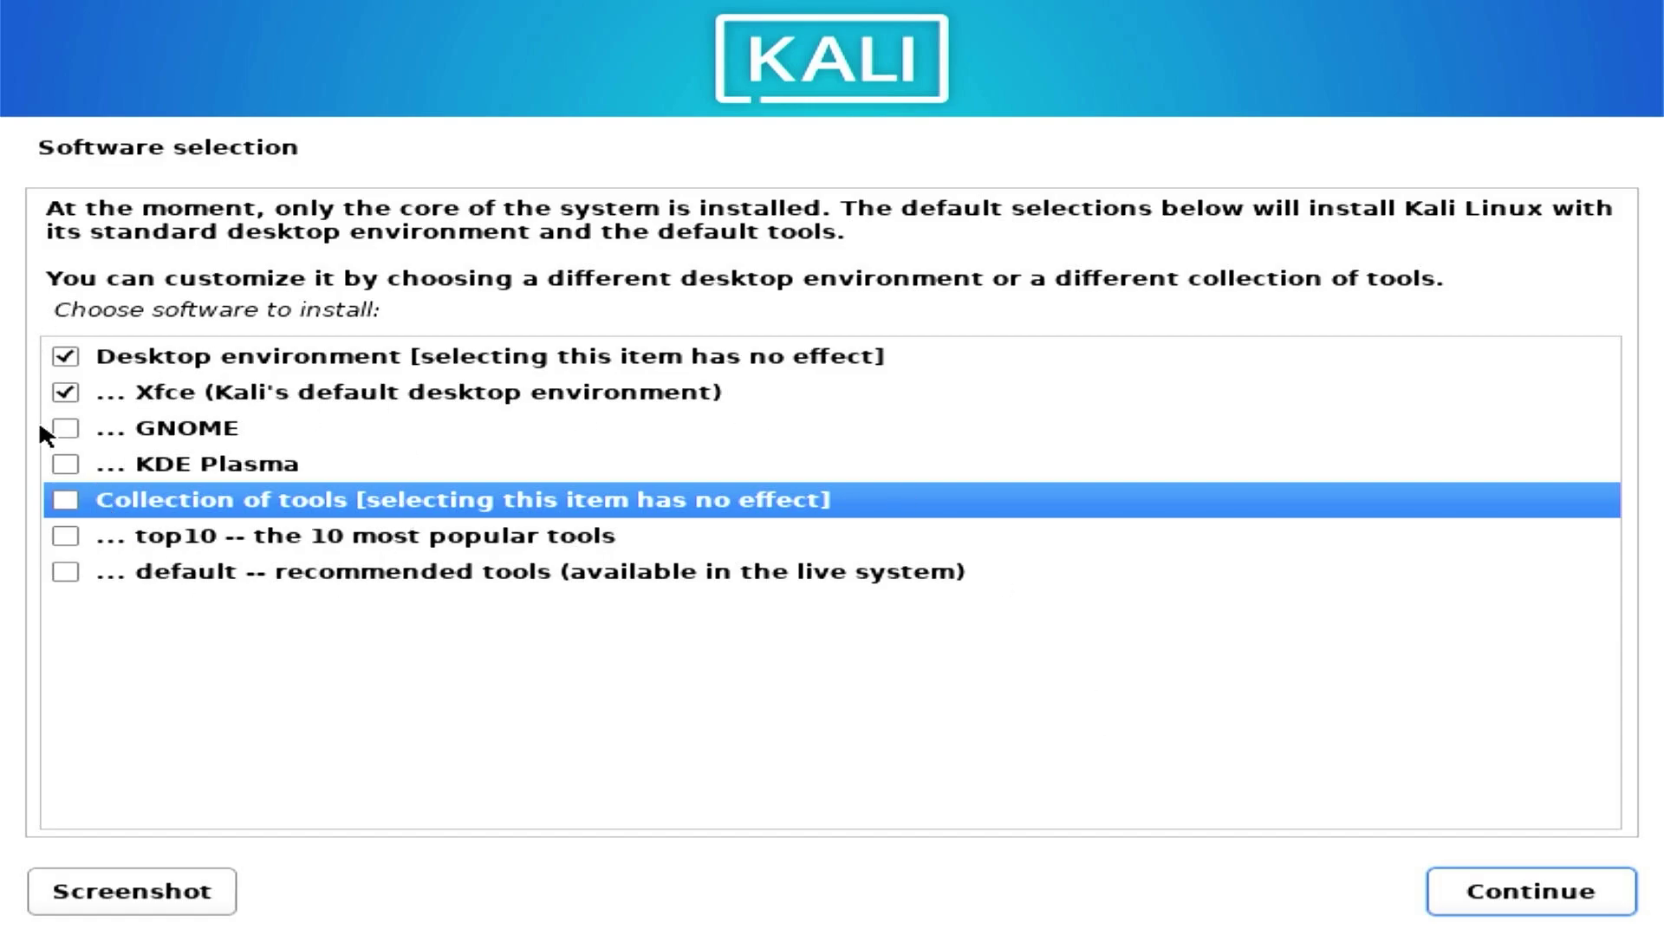
click(1575, 901)
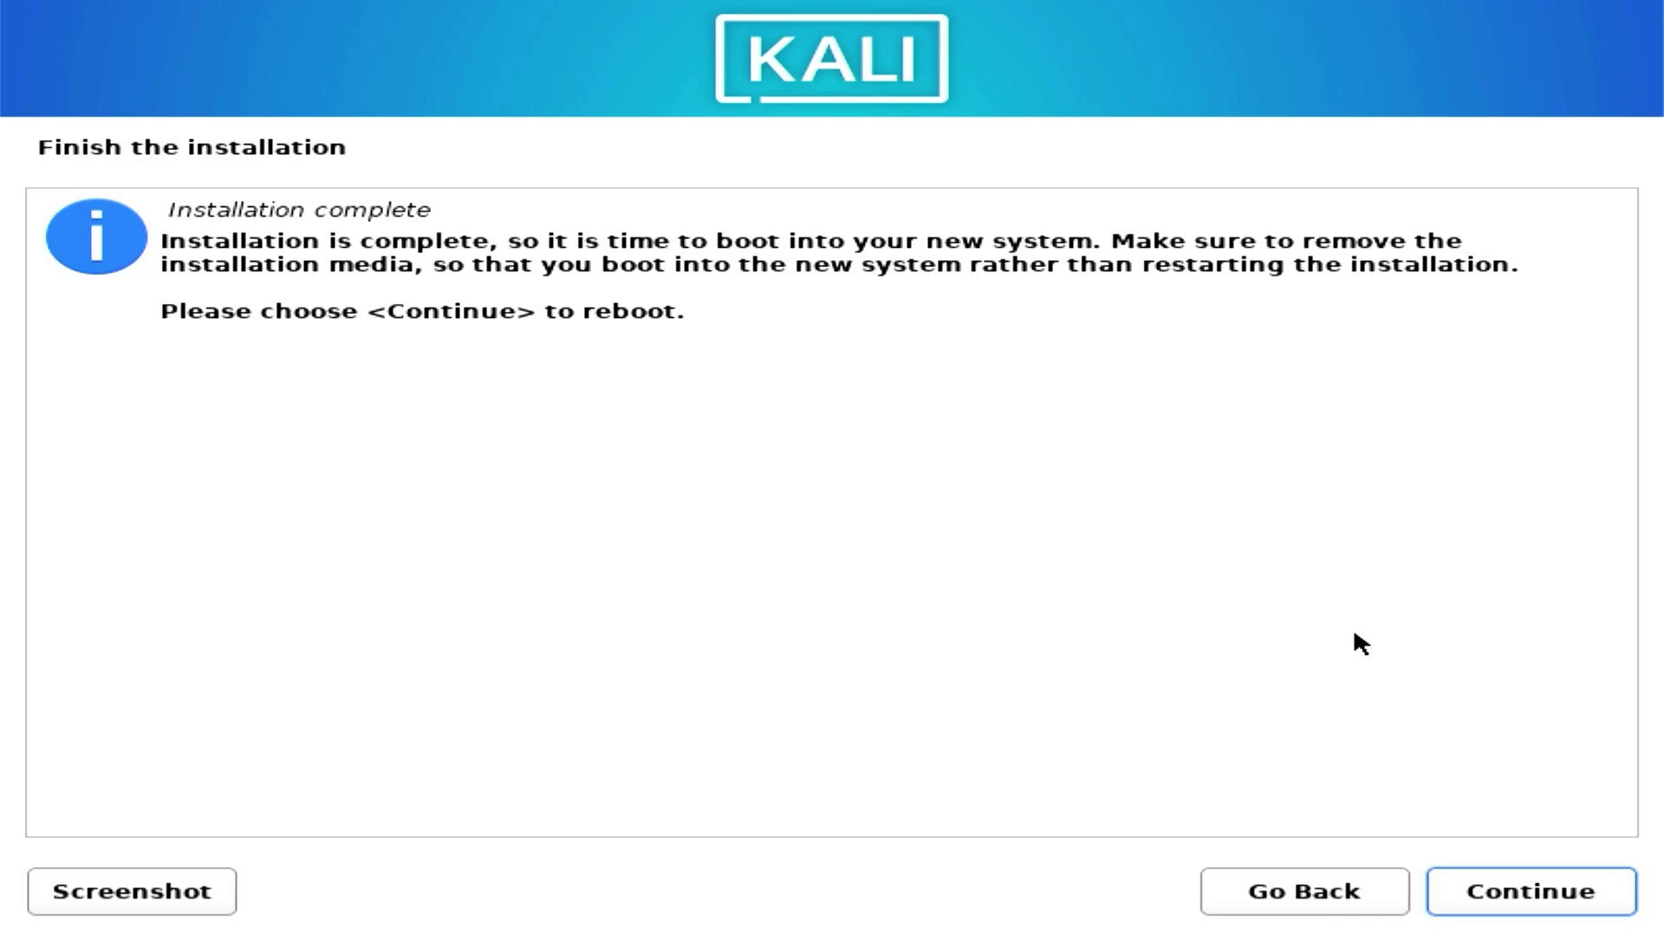
Reboot and choose Kali GNU/Linux from the GRUB menu to boot it
key(Return)
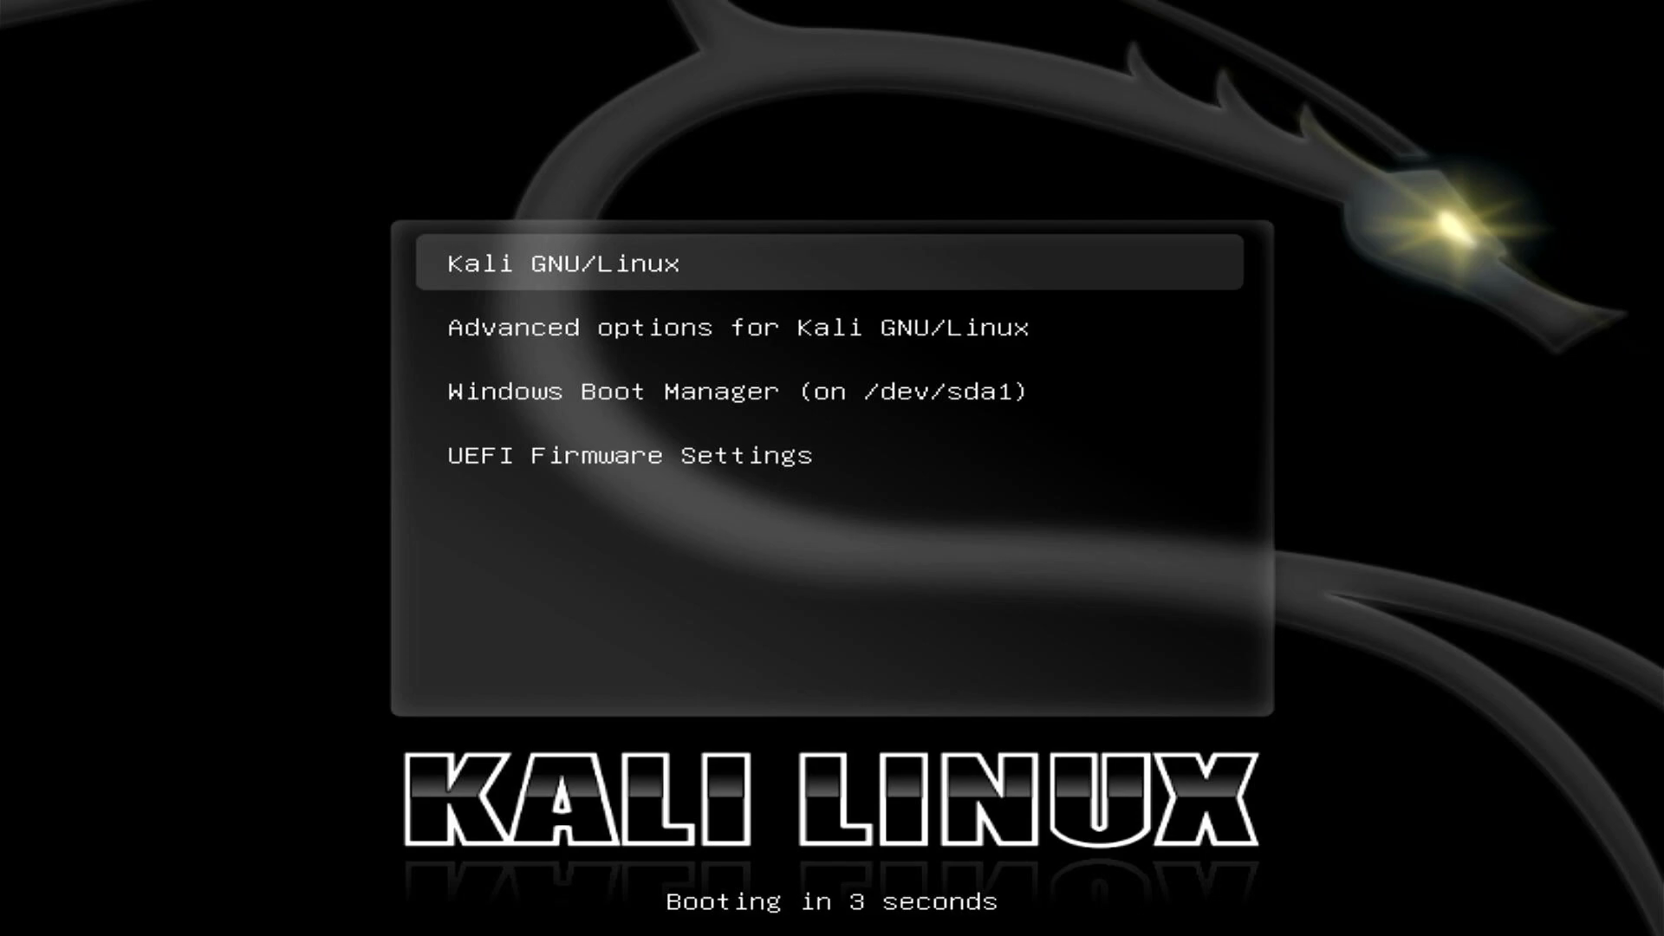
key(Down)
key(Up)
key(Down)
key(Down)
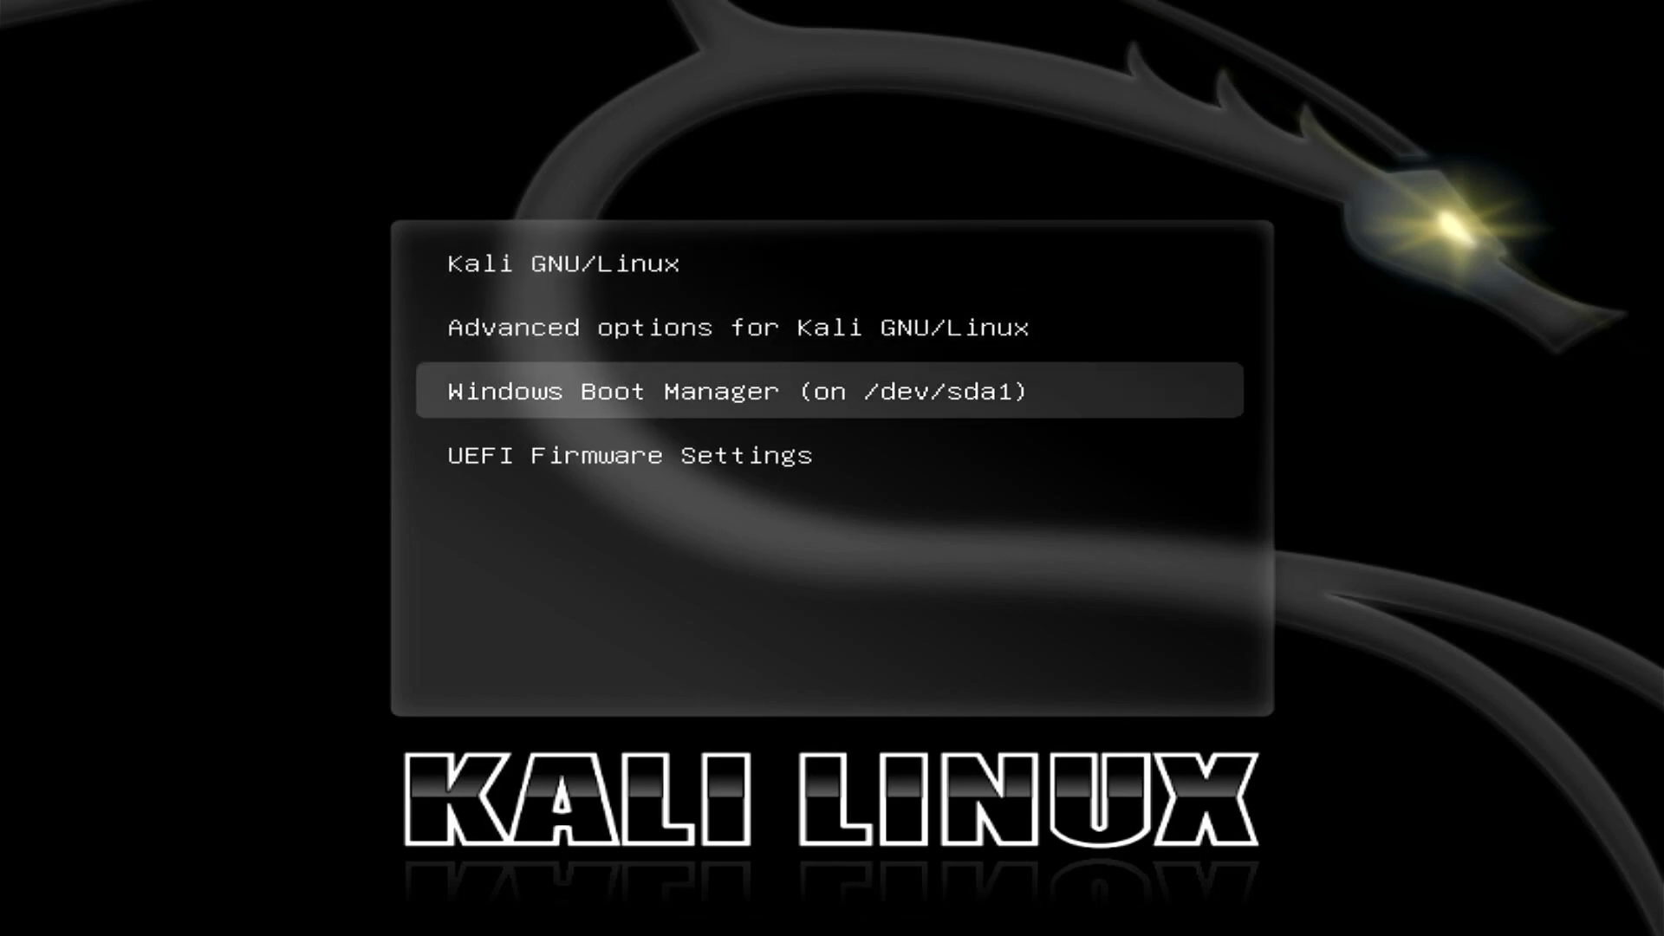
key(Up)
key(Up)
key(Return)
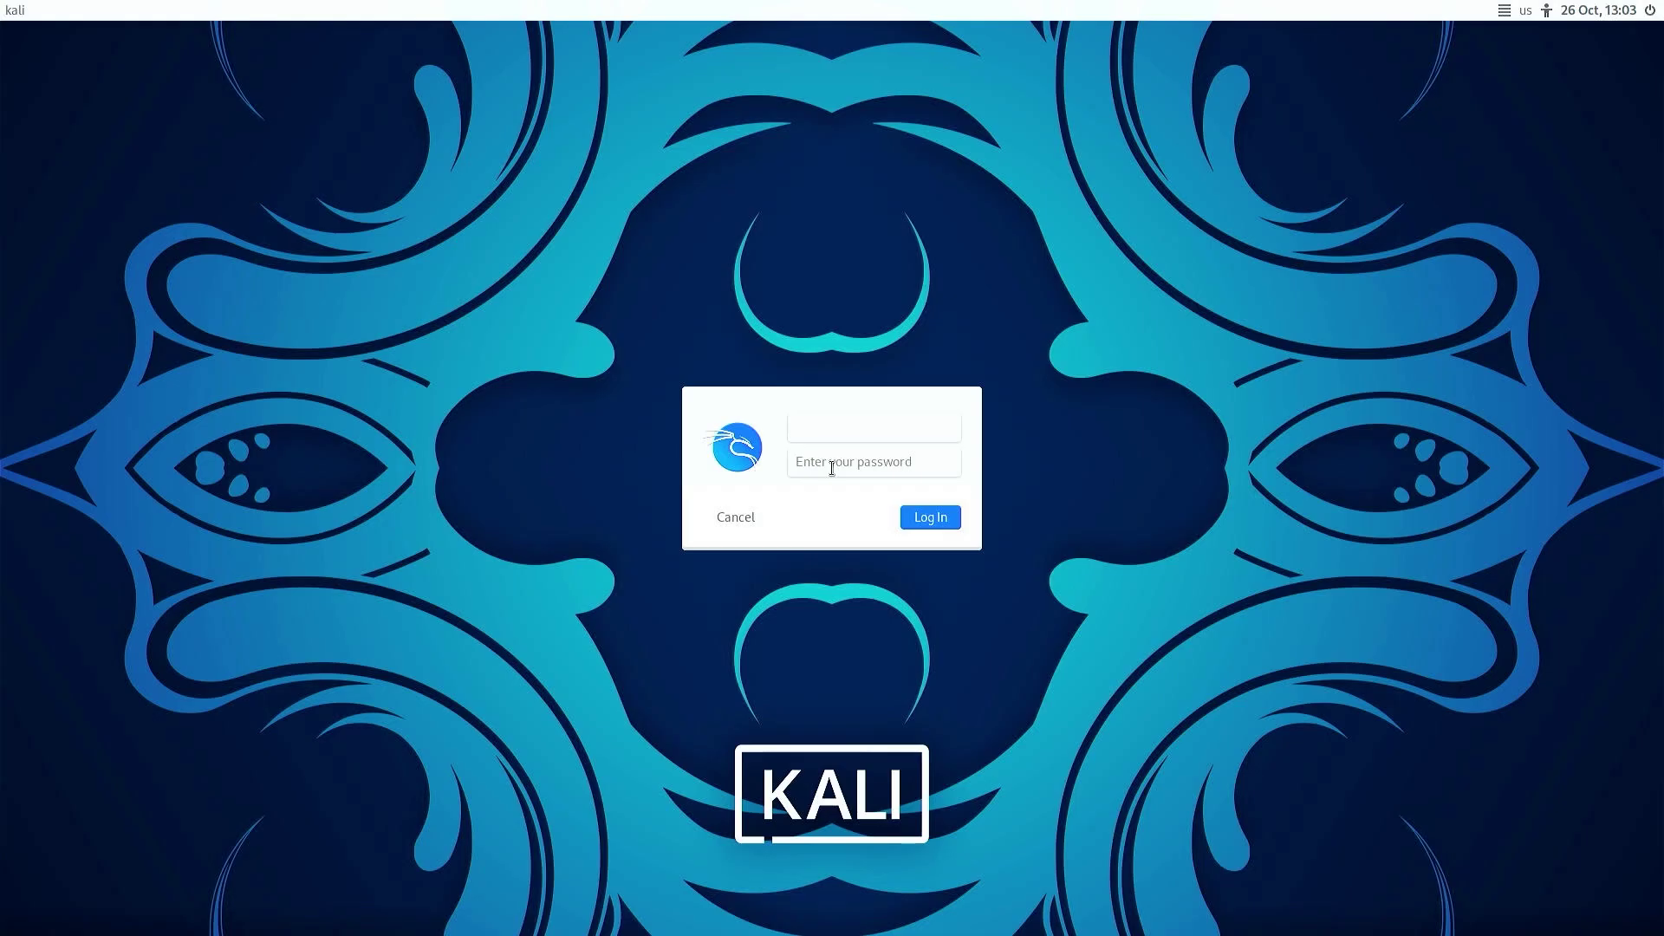
Log in with the new account's username and password
text(demonkiller)
key(Tab)
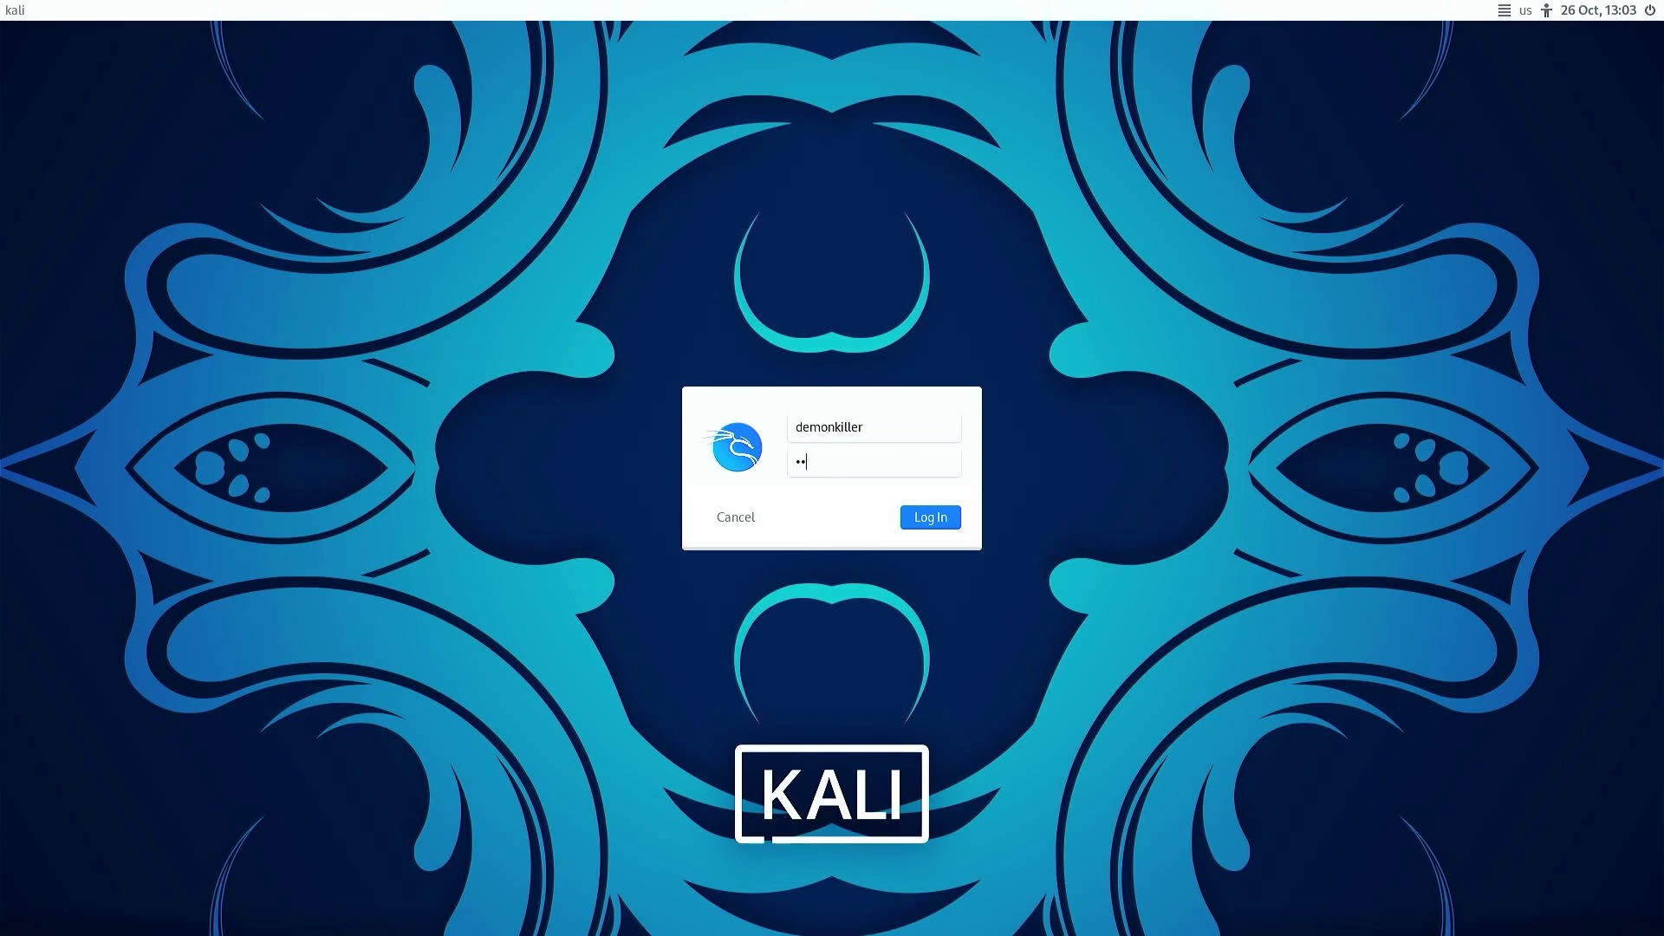
key(Return)
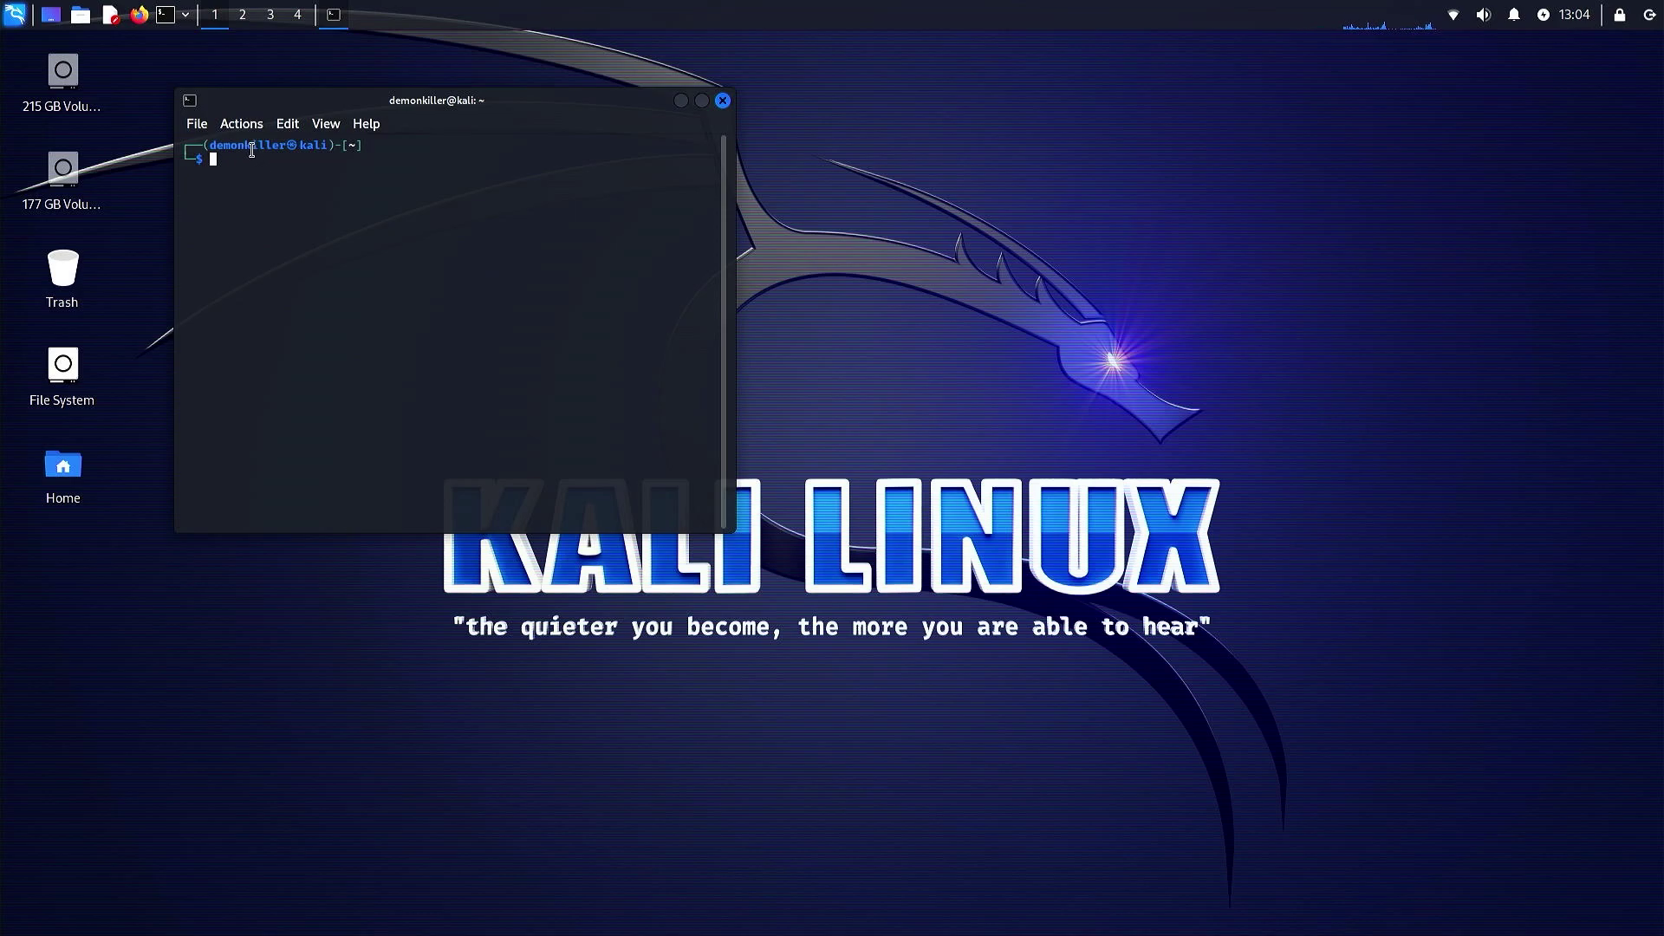
Enlarge the terminal text two steps and maximize the QTerminal window
key(ctrl+plus)
key(ctrl+plus)
key(ctrl+plus)
key(ctrl+plus)
key(ctrl+plus)
key(ctrl+plus)
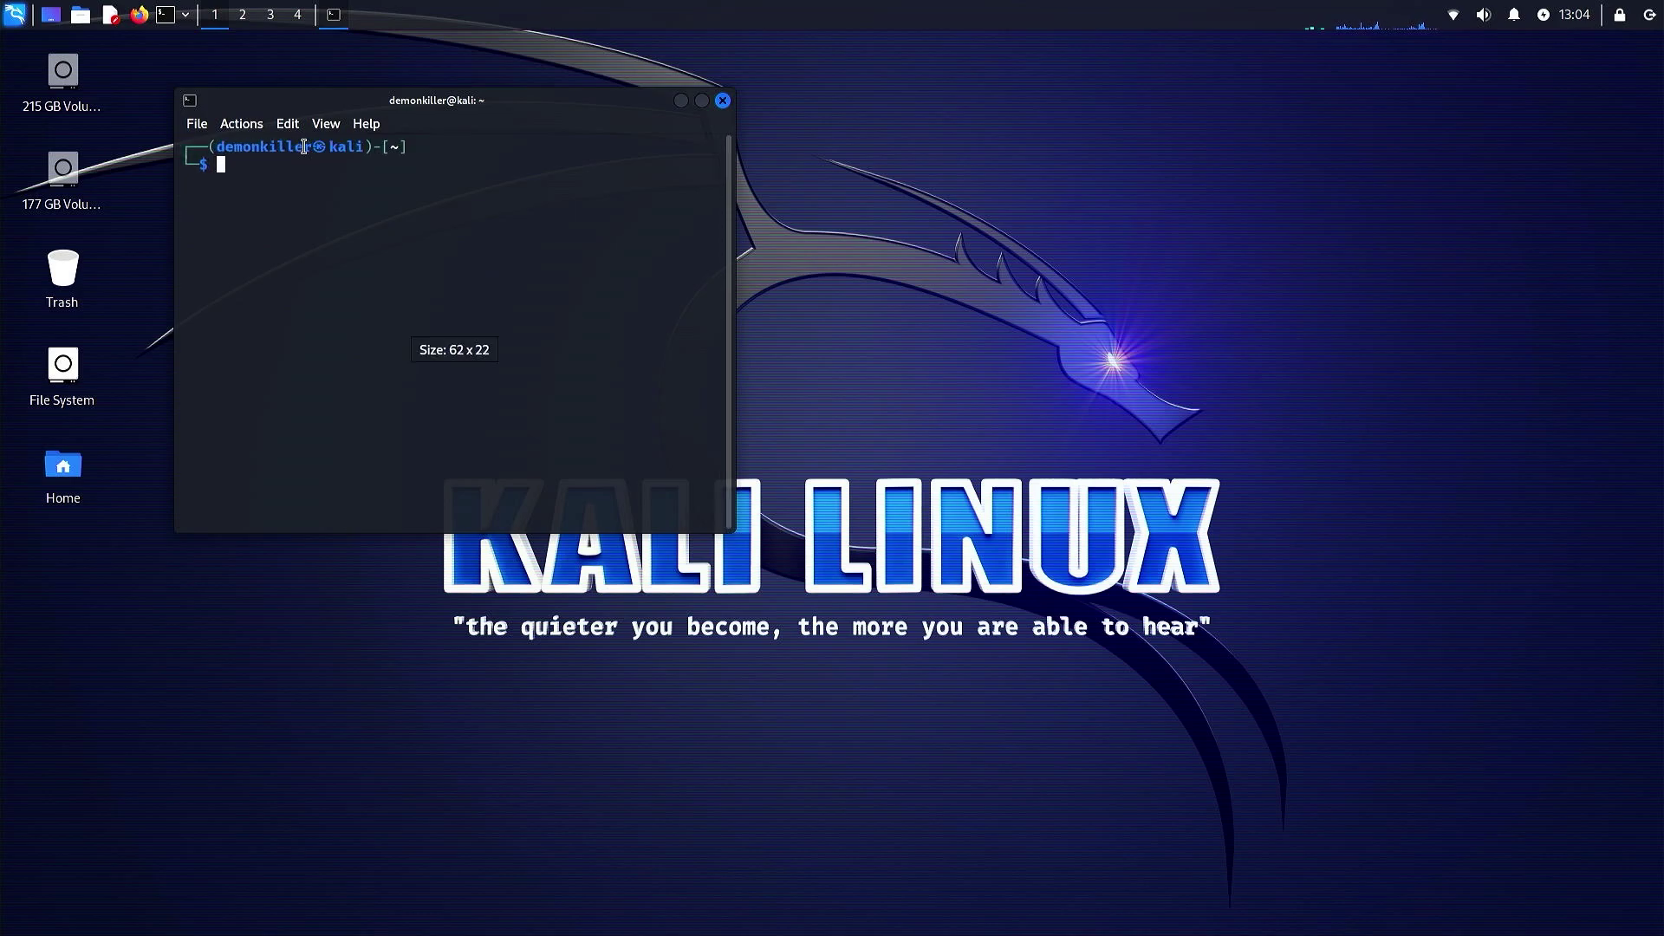
key(ctrl+plus)
key(ctrl+plus)
key(ctrl+plus)
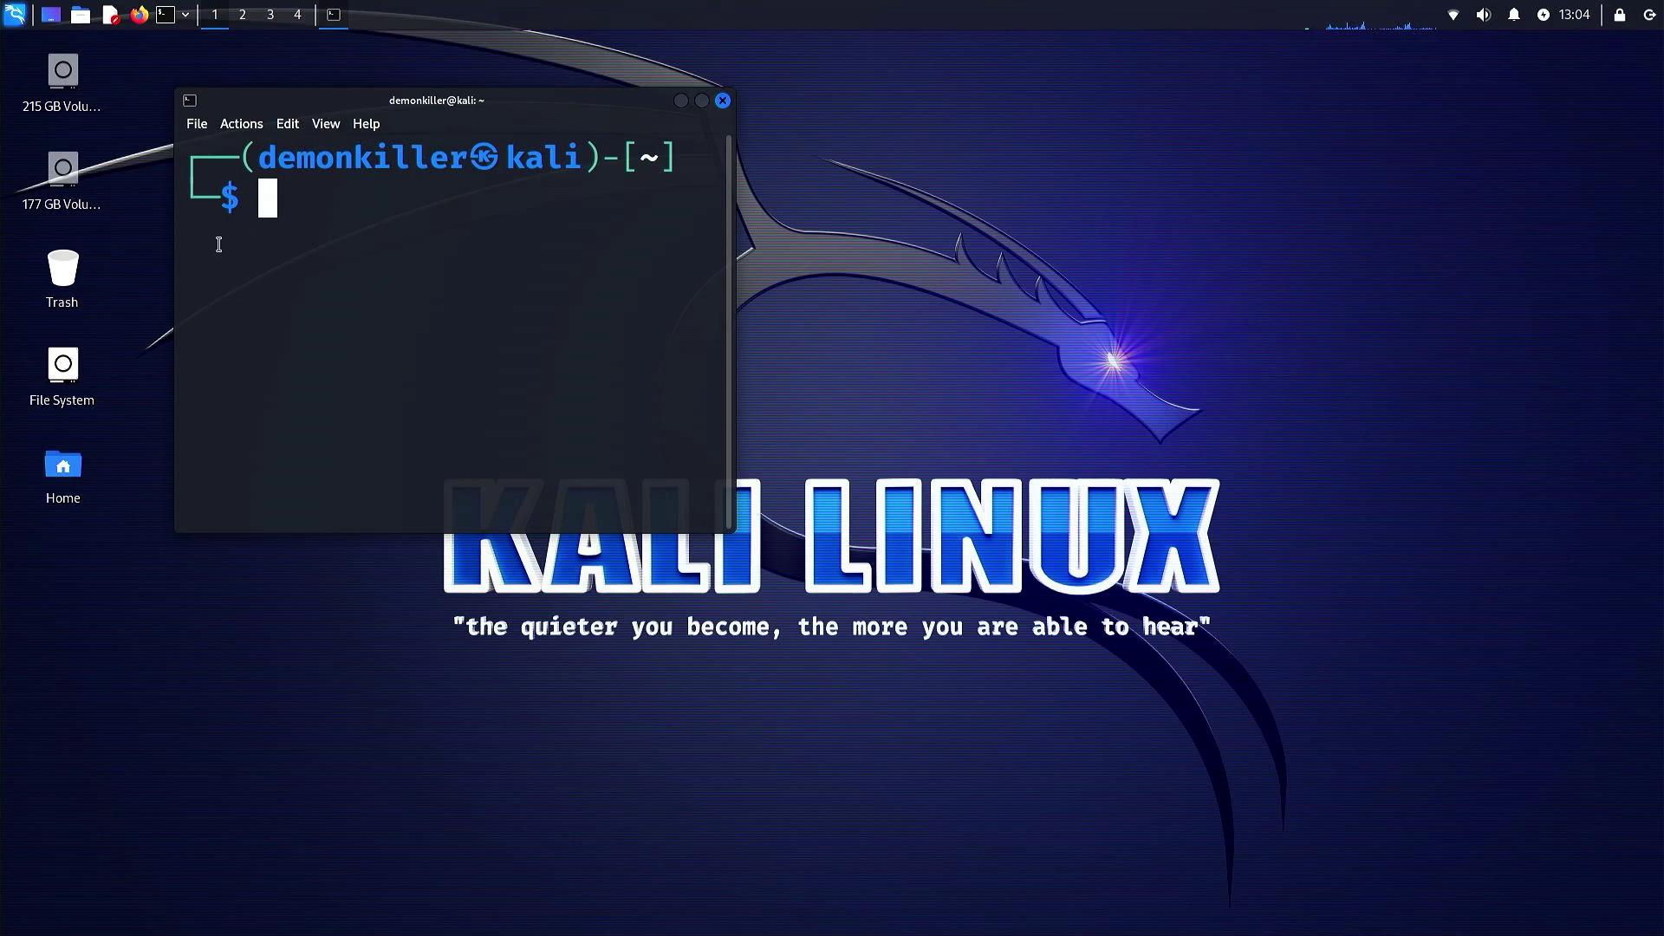
click(19, 24)
click(23, 27)
drag(418, 101, 803, 163)
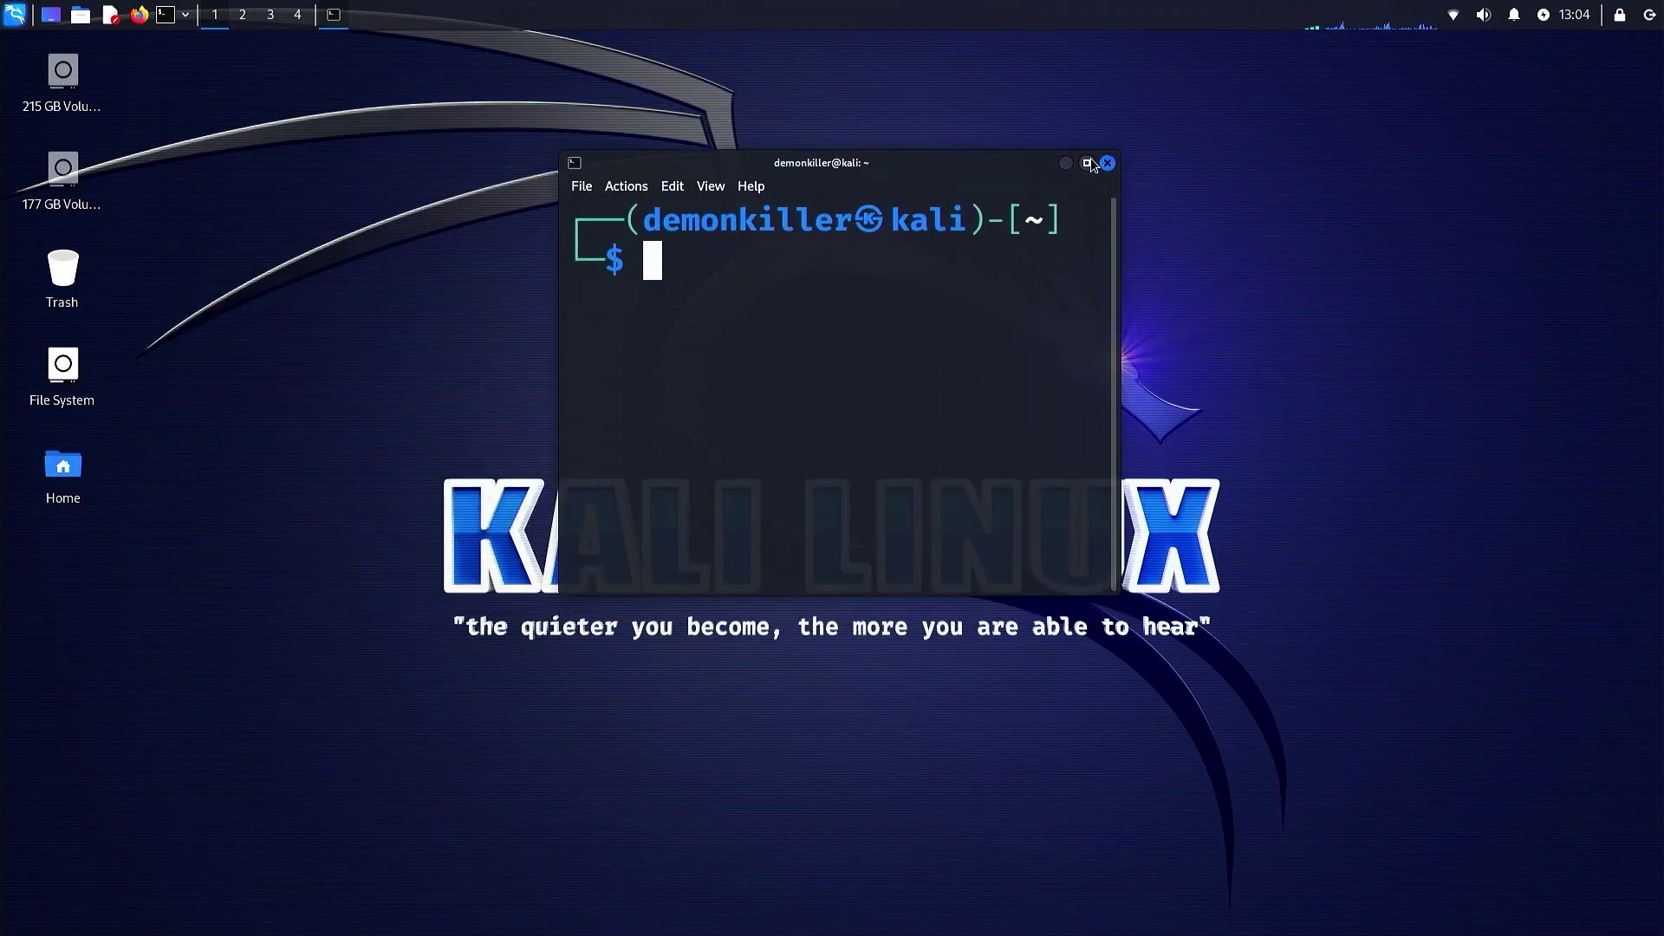
click(1086, 163)
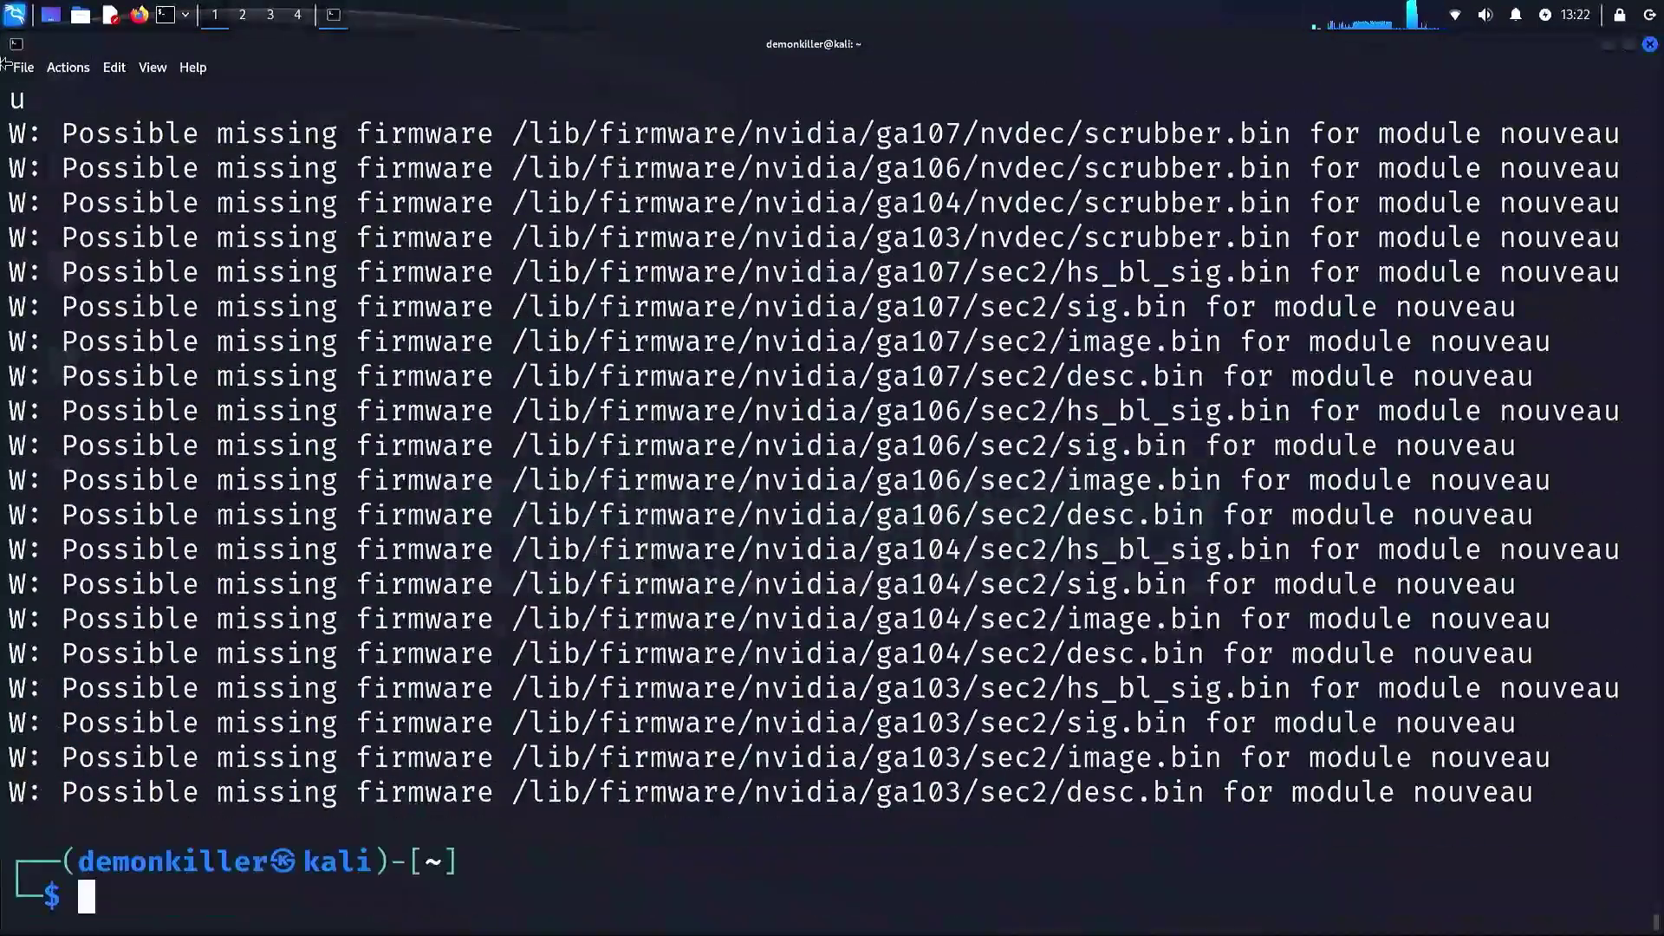
Clear QTerminal, open the home folder, and highlight kernel 6.5.0-kali3-amd in the neofetch output
key(ctrl+l)
click(85, 24)
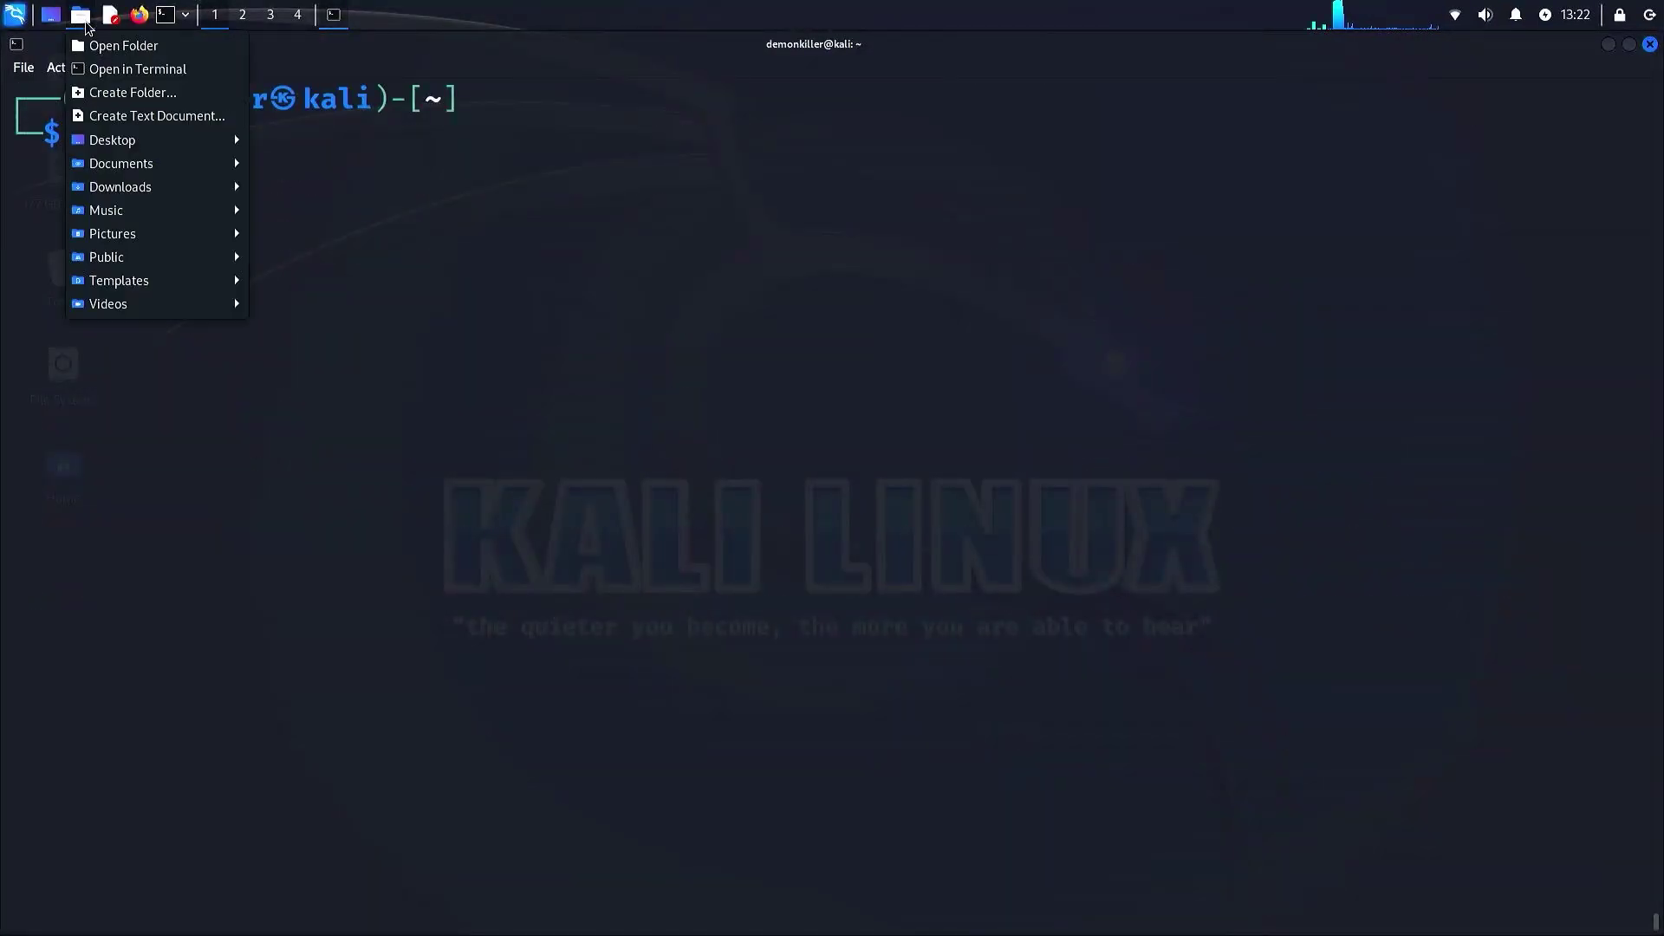
click(97, 43)
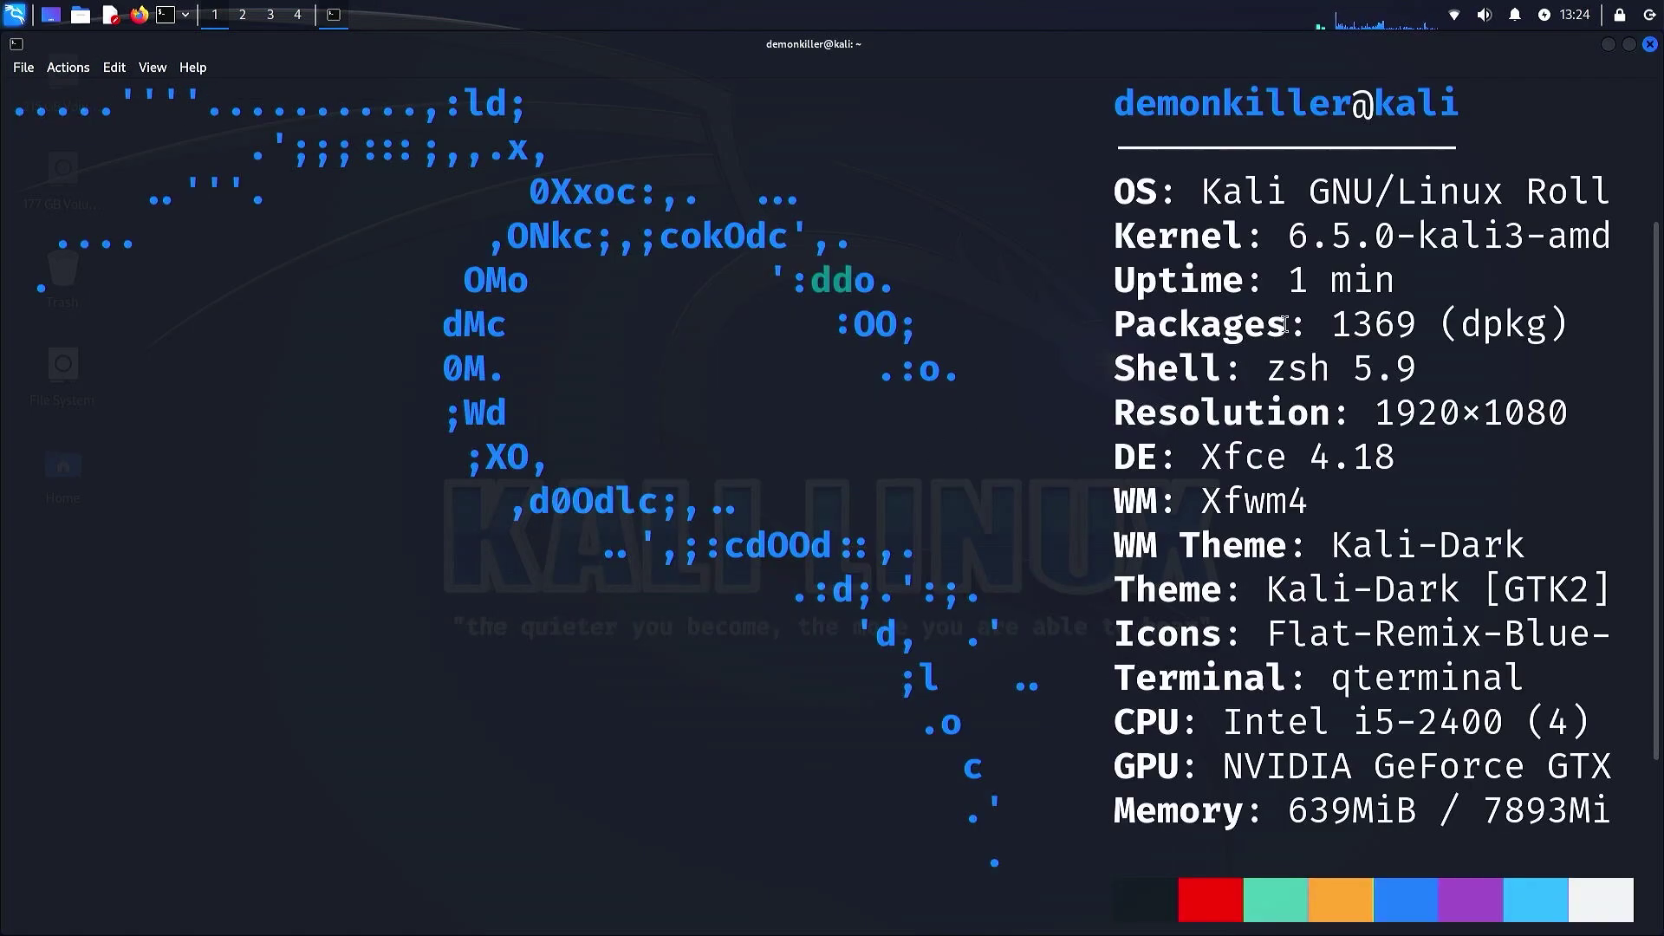
drag(1286, 236, 1381, 239)
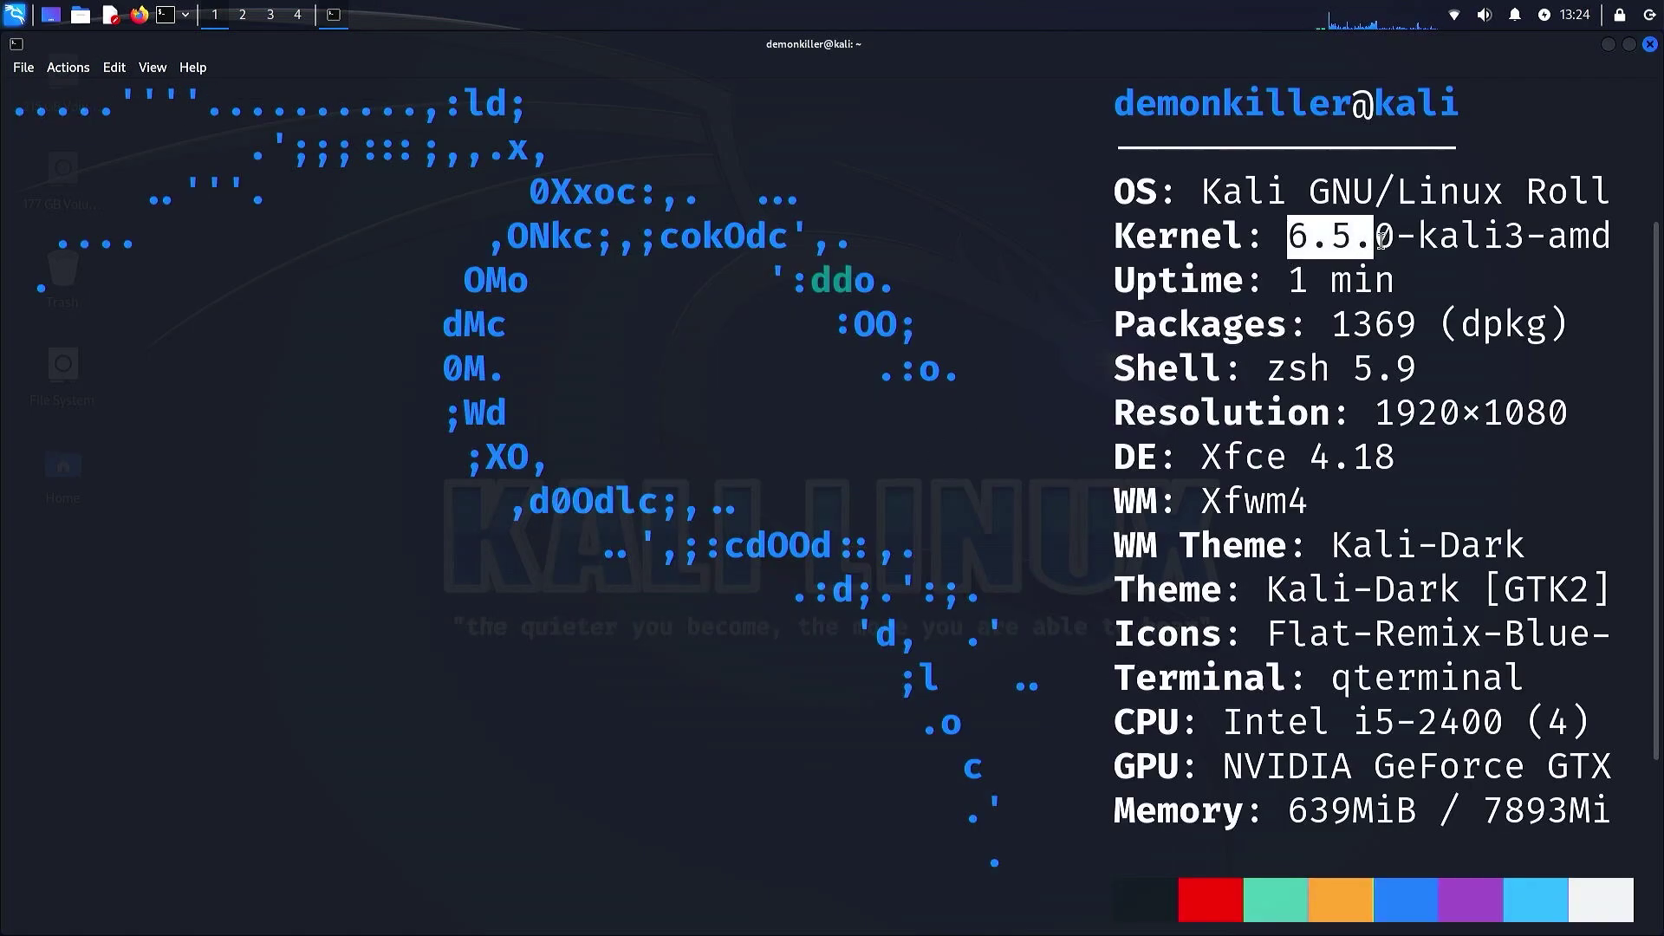
scroll(1380, 240, down, 3)
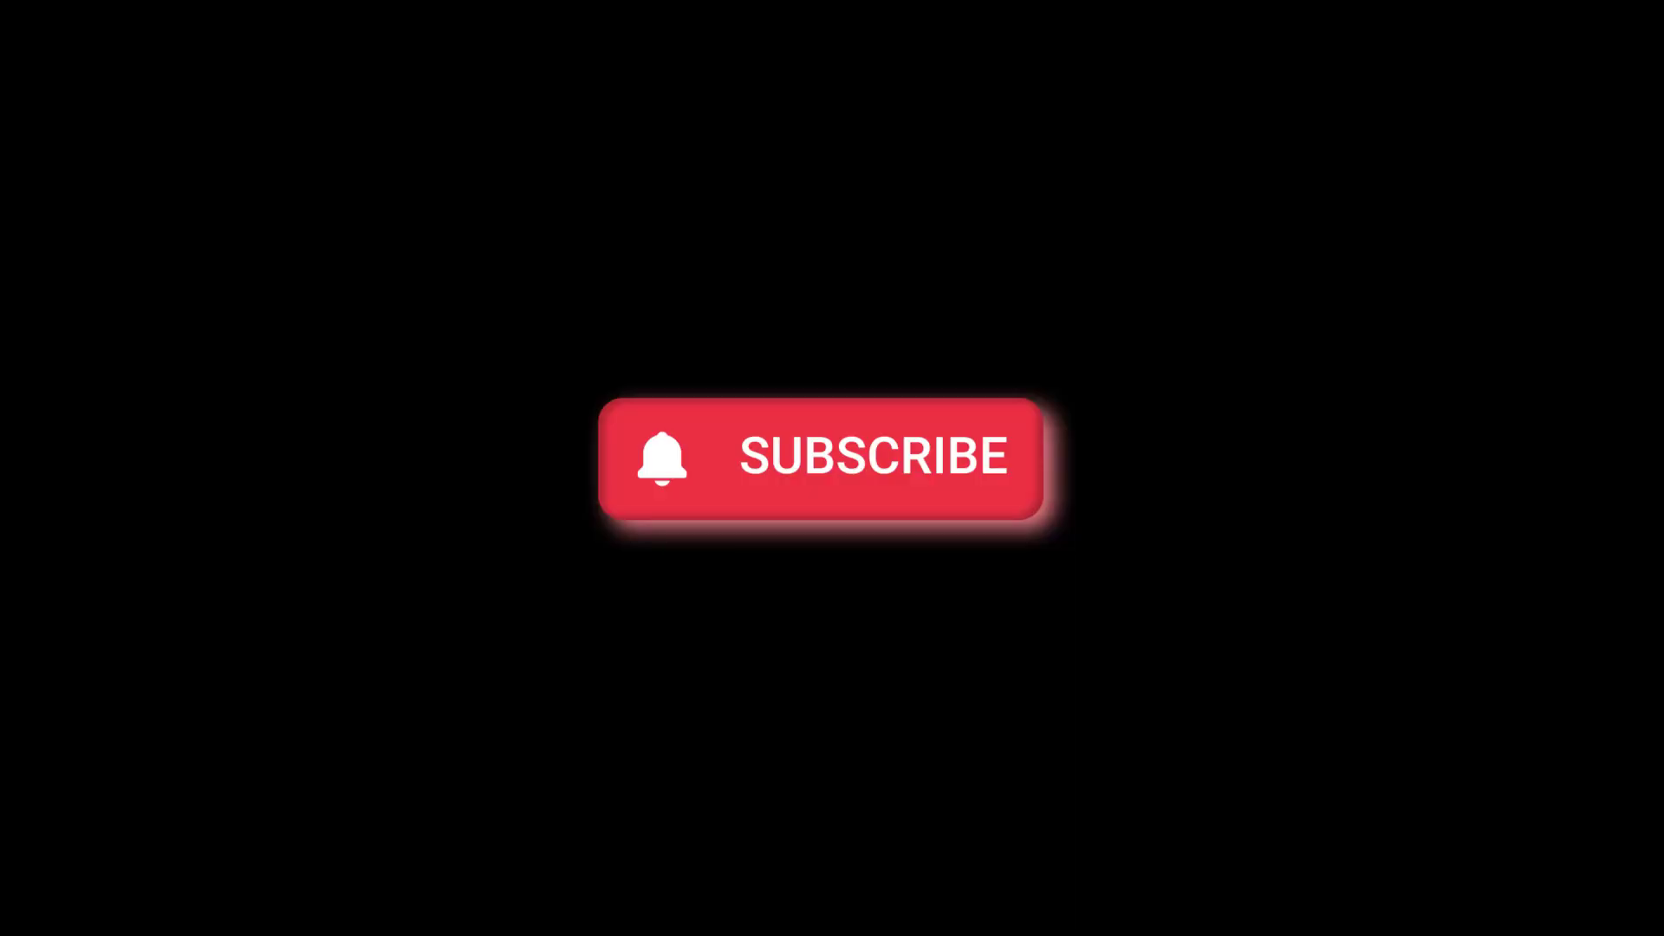